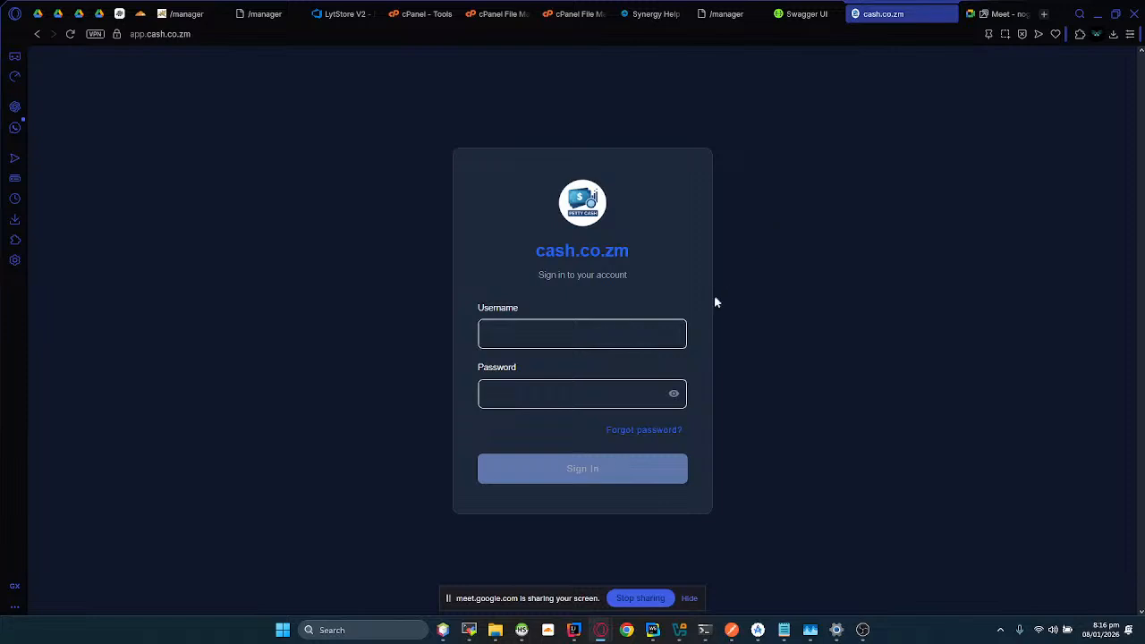
Step: Sign in to cash.co.zm with the account's e-mail username and password, and save the login in the browser's password manager
left_click(627, 337)
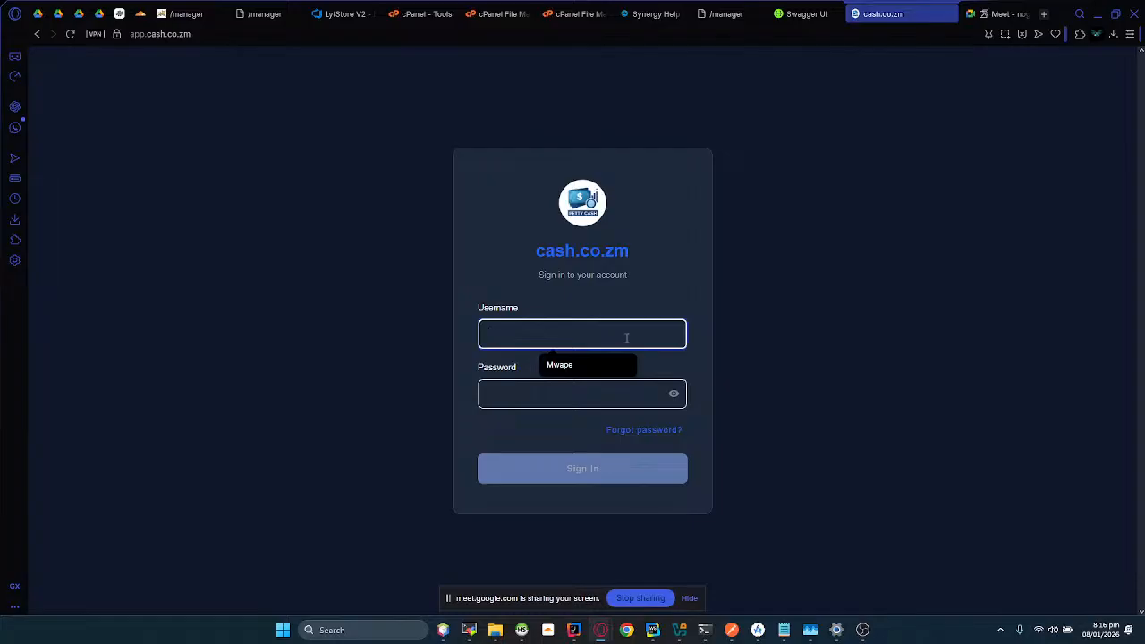
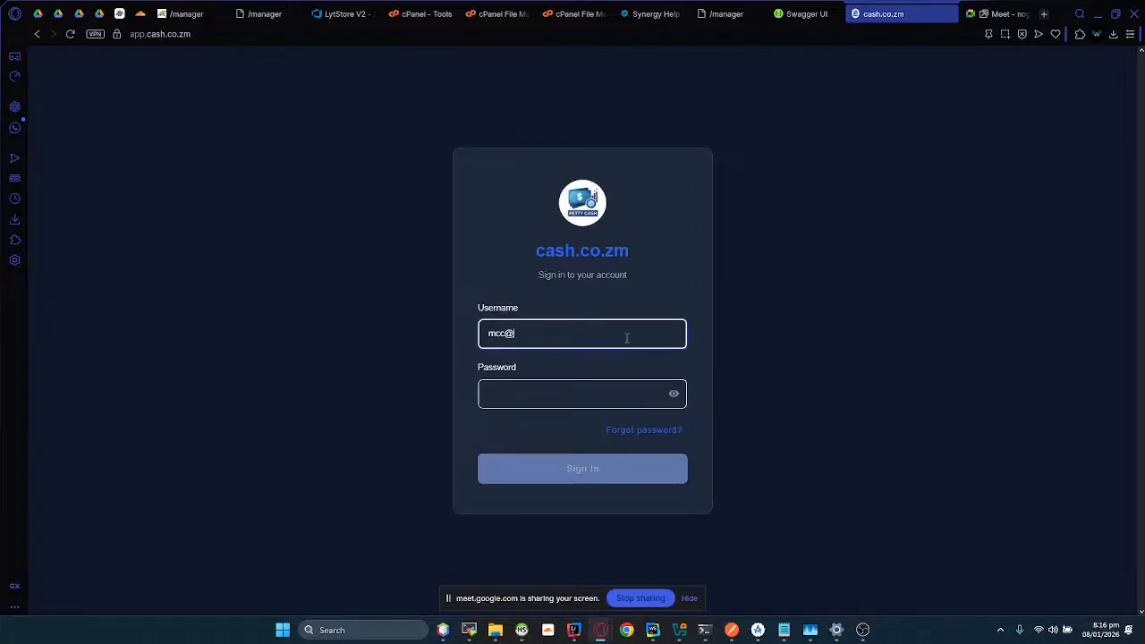
key("Tab")
type("•••••••••")
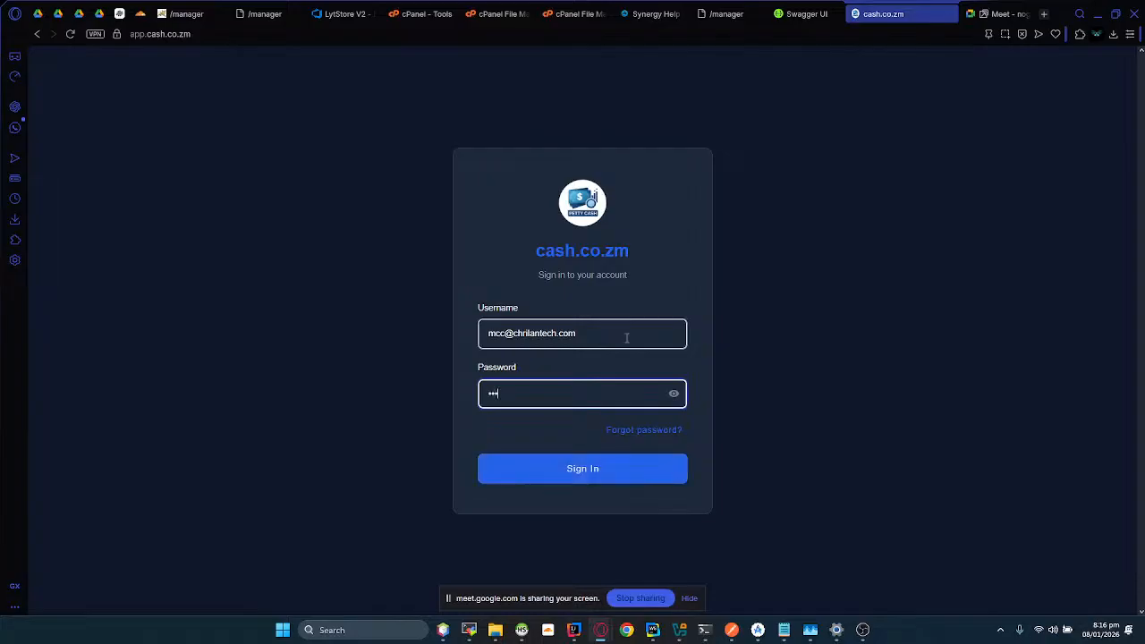
key("Return")
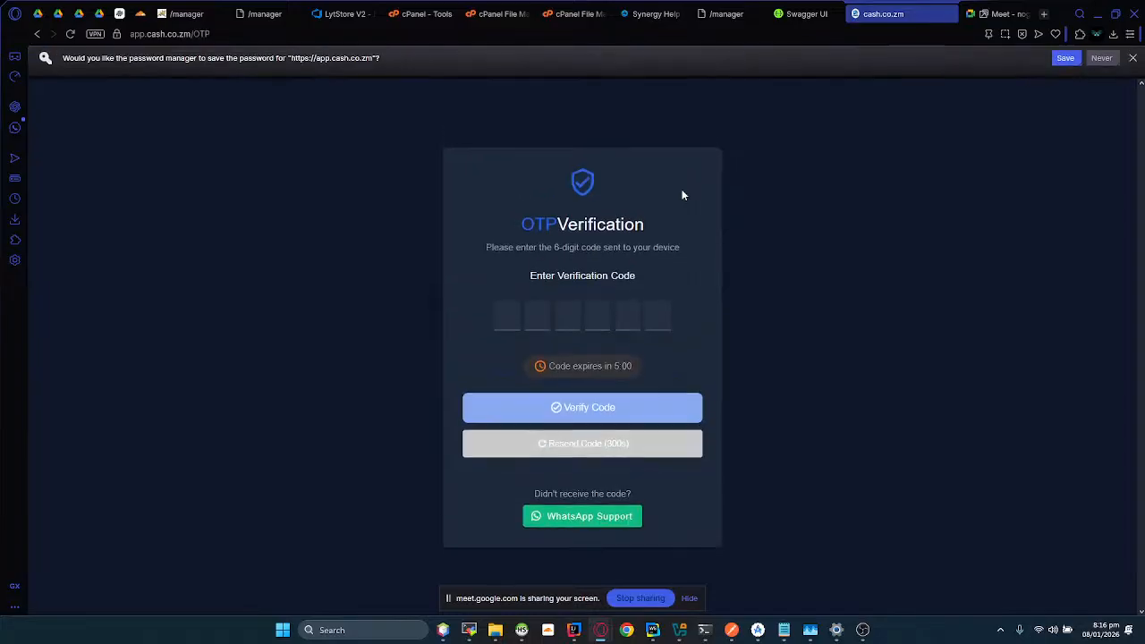
left_click(1071, 67)
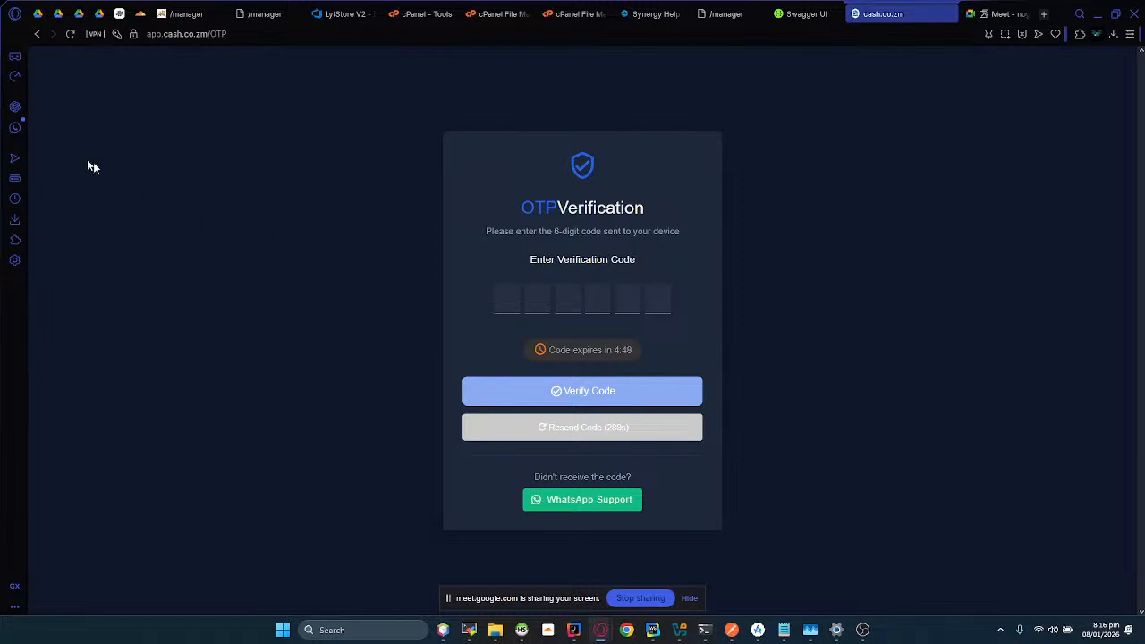
Step: Copy the login OTP from the Chrilan Automated Messenger chat under WhatsApp's Automated notifications filter
left_click(14, 128)
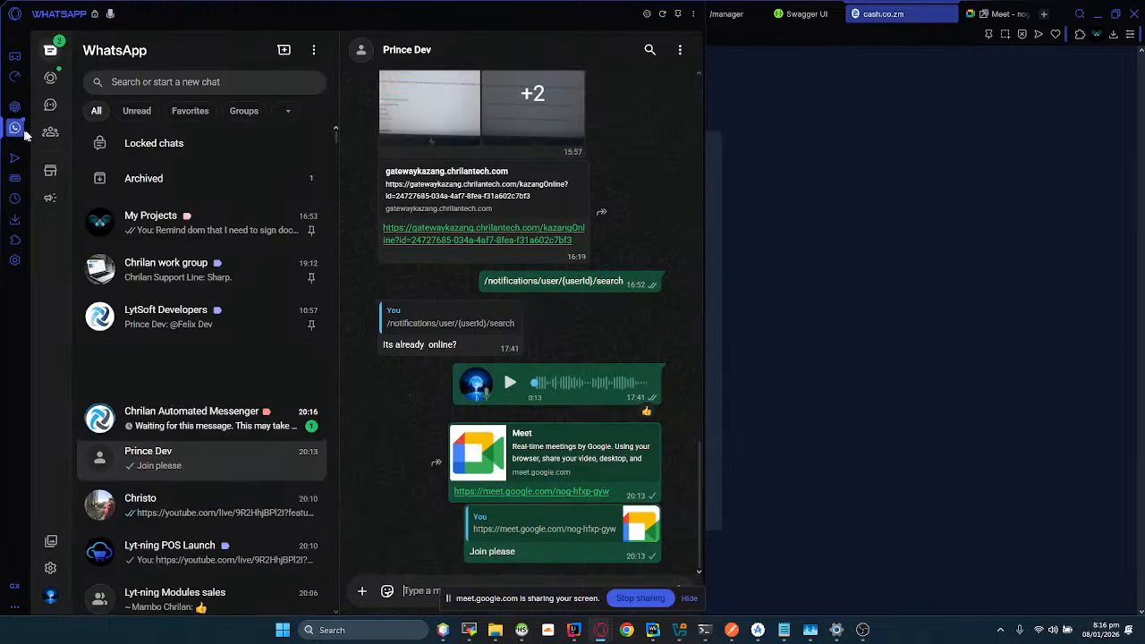
left_click(287, 111)
left_click(384, 236)
left_click(181, 185)
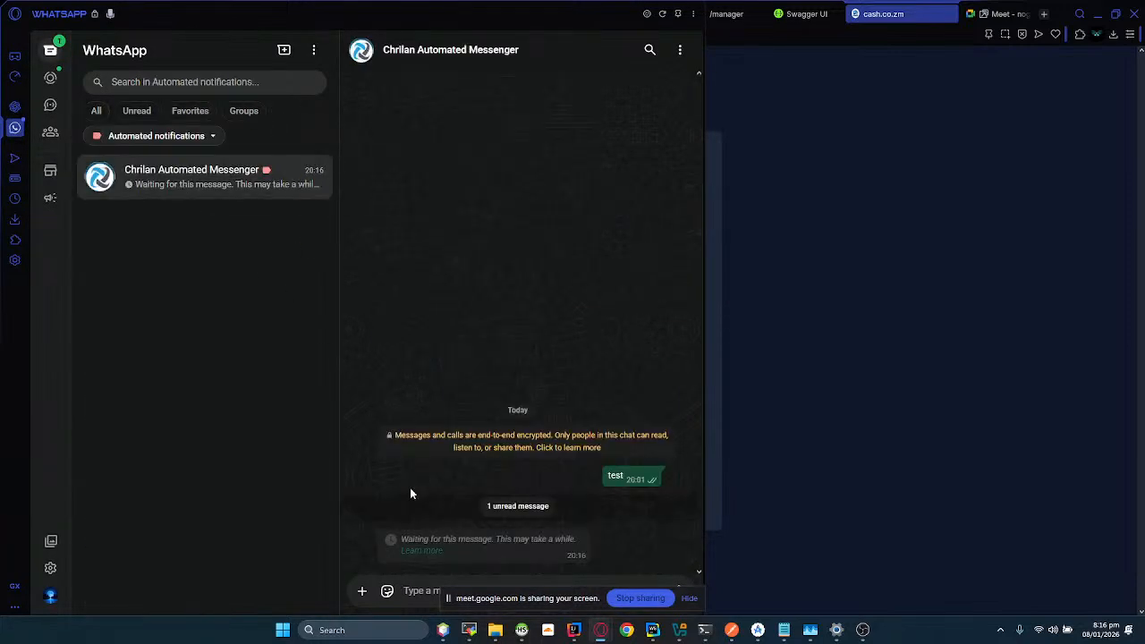
left_click(482, 551)
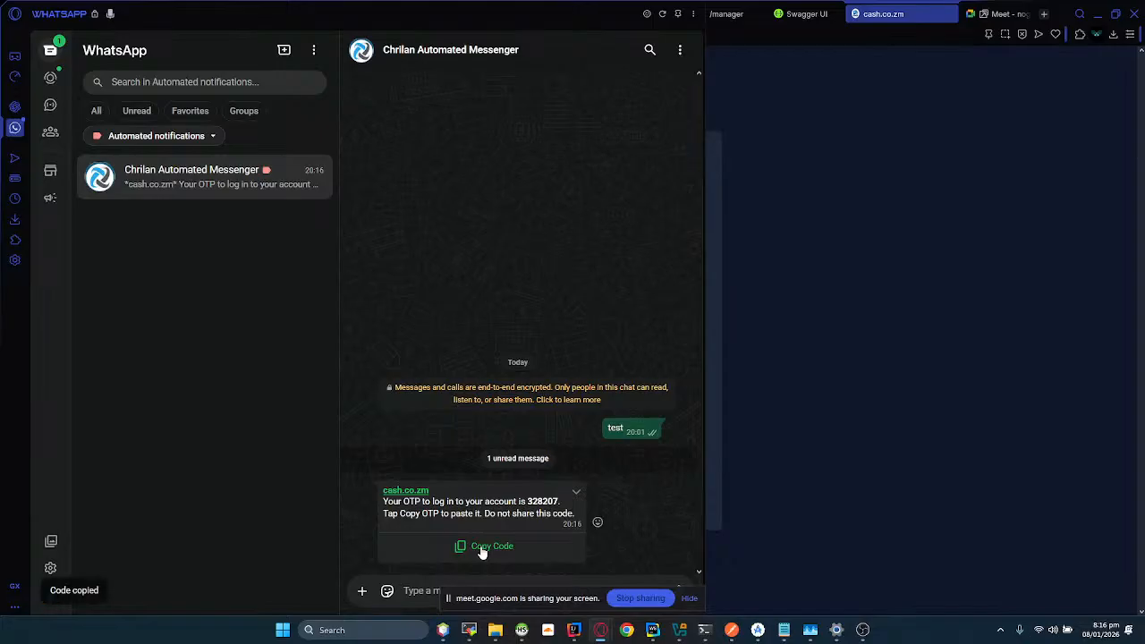
Step: Paste the copied verification code into the cash.co.zm OTP page and verify it
left_click(839, 373)
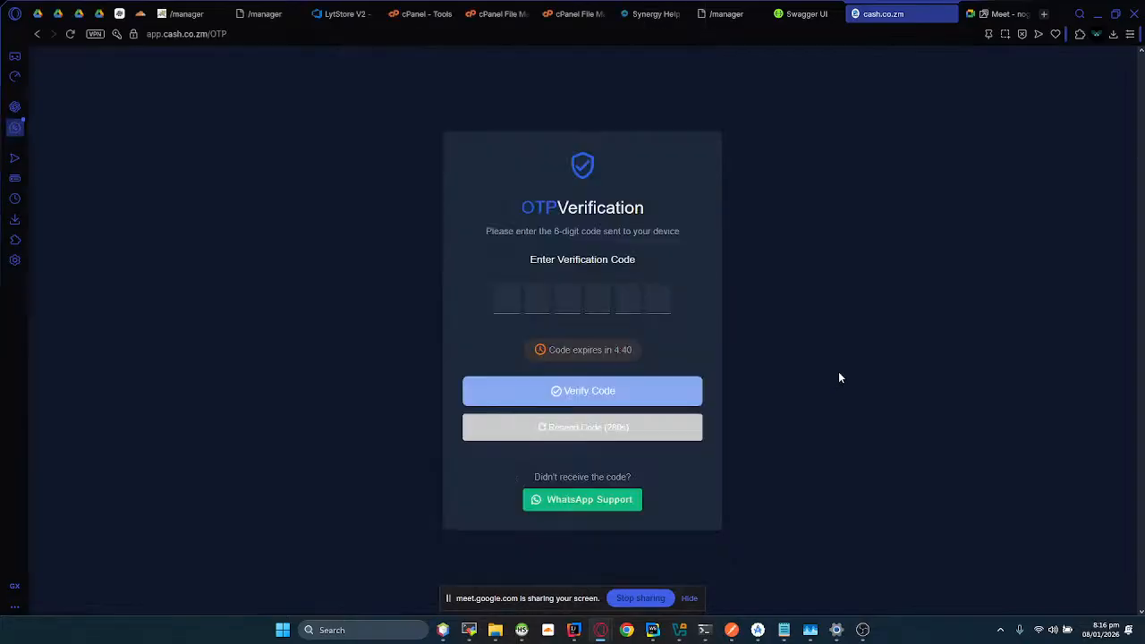
left_click(508, 302)
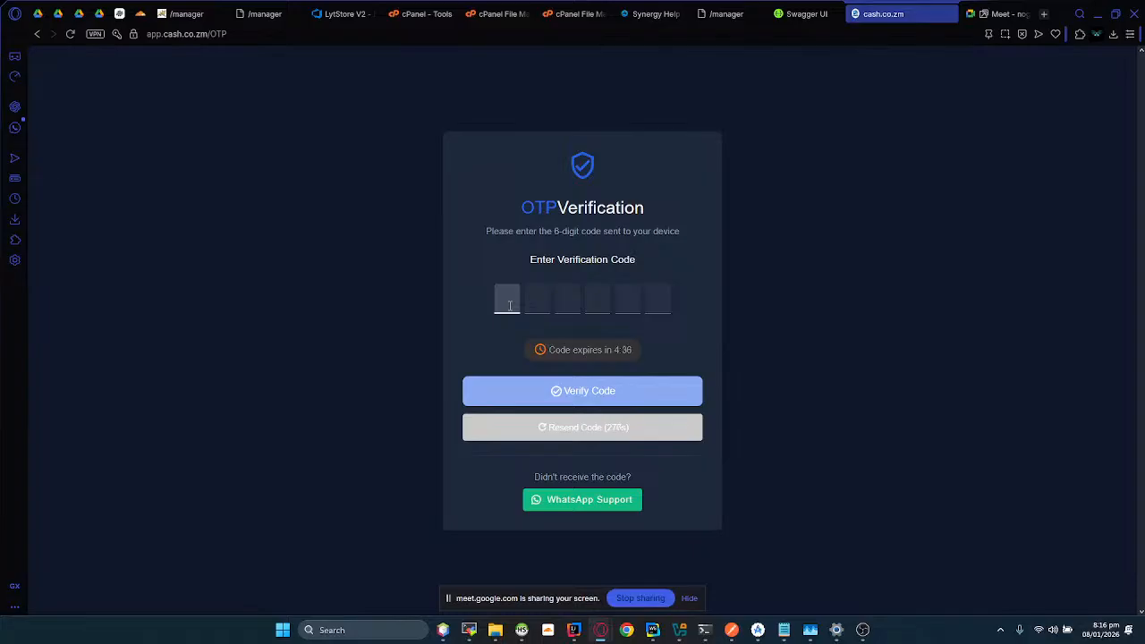
key("ctrl+v")
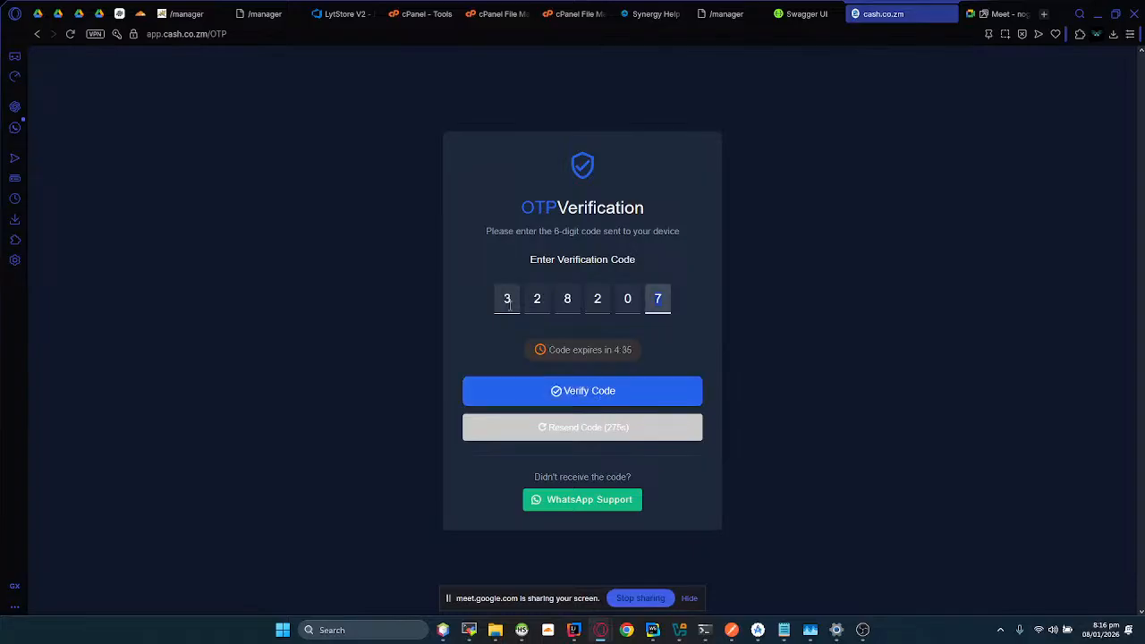
left_click(569, 398)
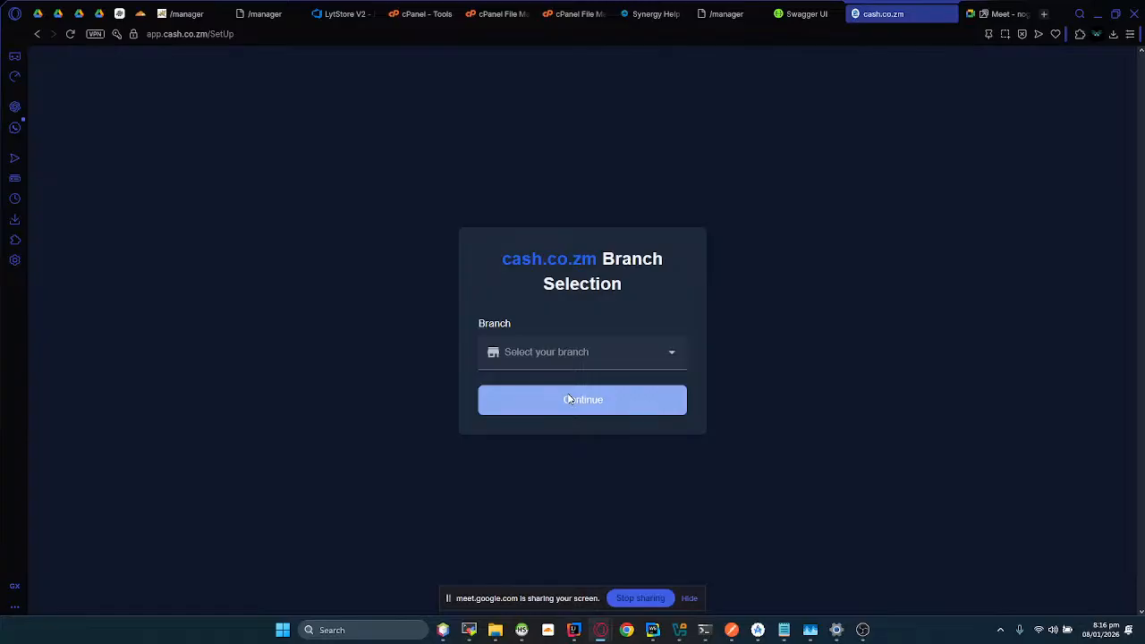
Step: Select the branch "Wholesale demo Wholesale DEMO" and continue into the application
left_click(617, 357)
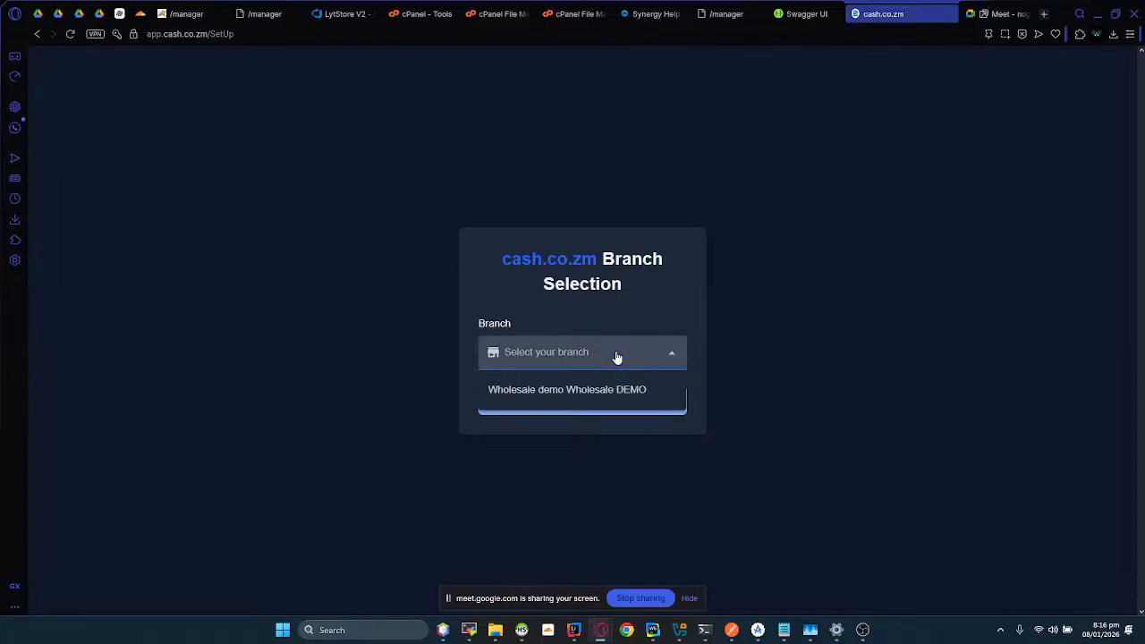
left_click(567, 390)
left_click(567, 417)
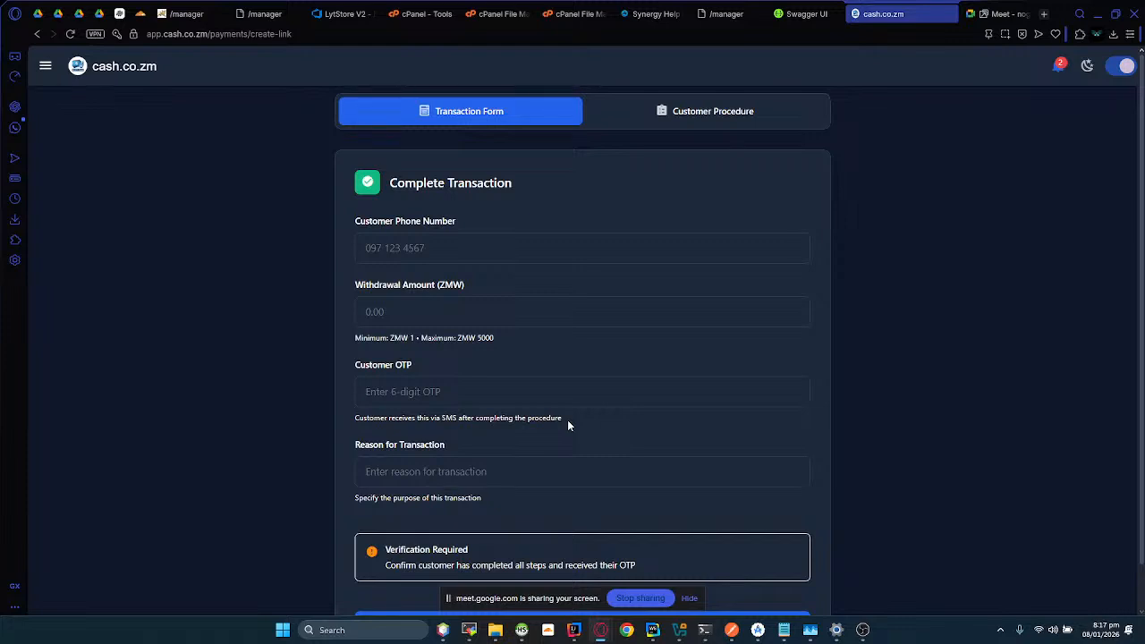
Step: Look over the navigation entries, the Complete Transaction form and the Customer Procedure steps, ending back at the transaction form
left_click(45, 66)
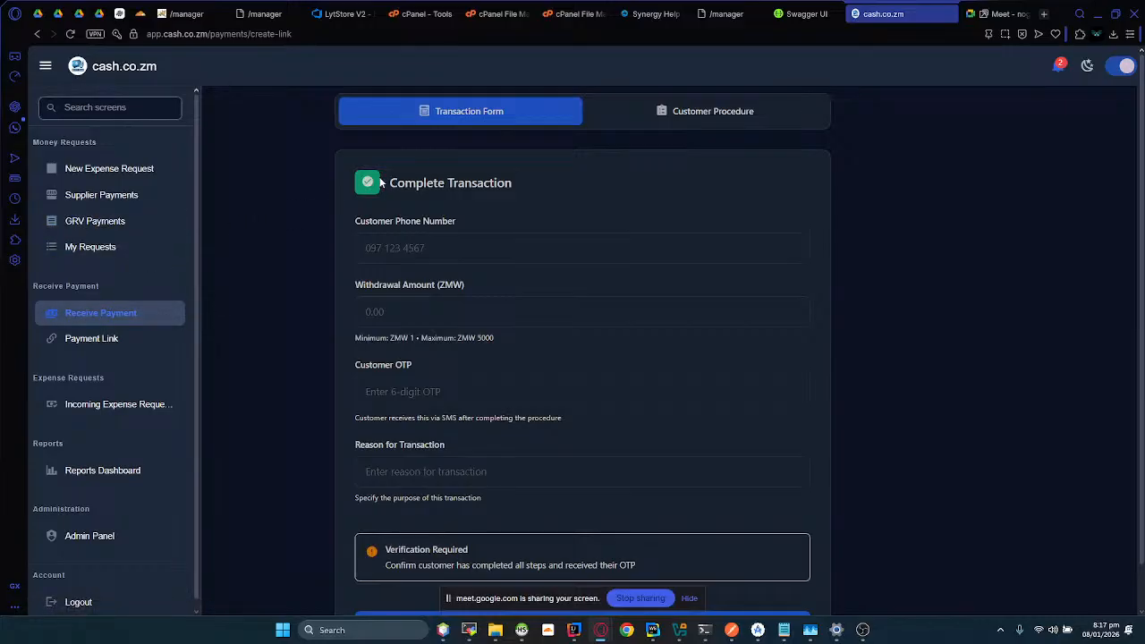
scroll(592, 474, "down", 1)
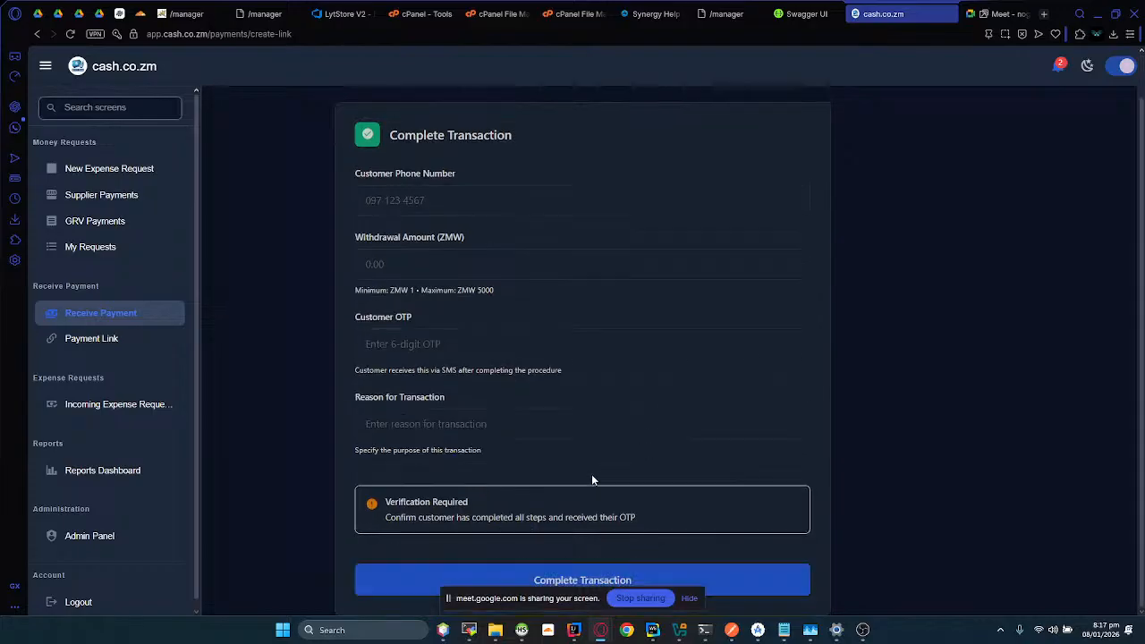
scroll(557, 427, "up", 1)
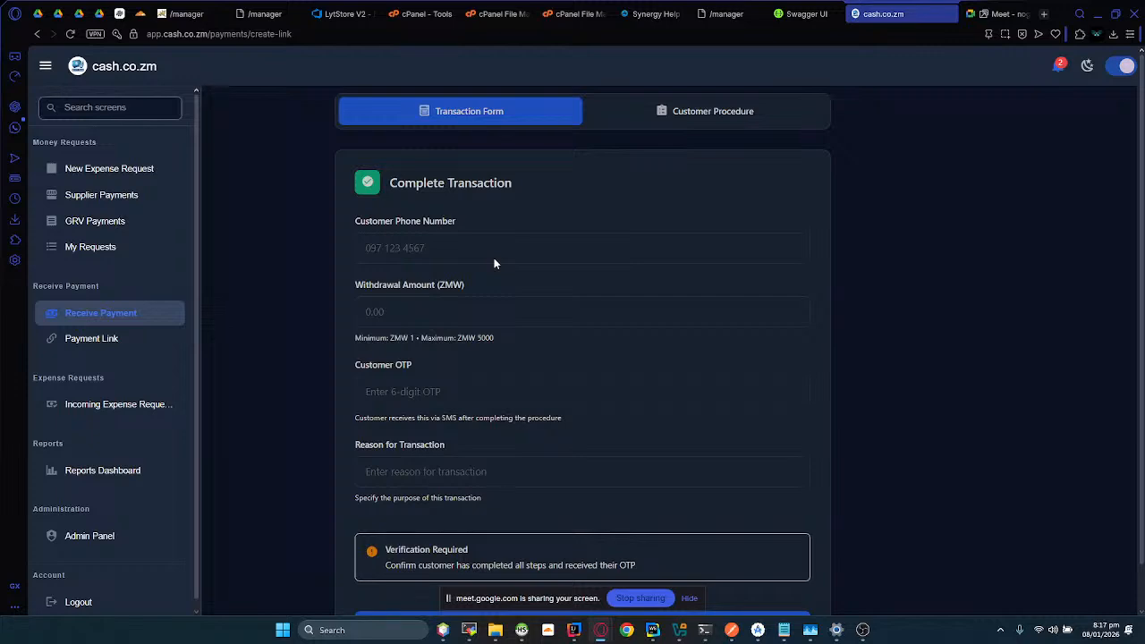
left_click(720, 117)
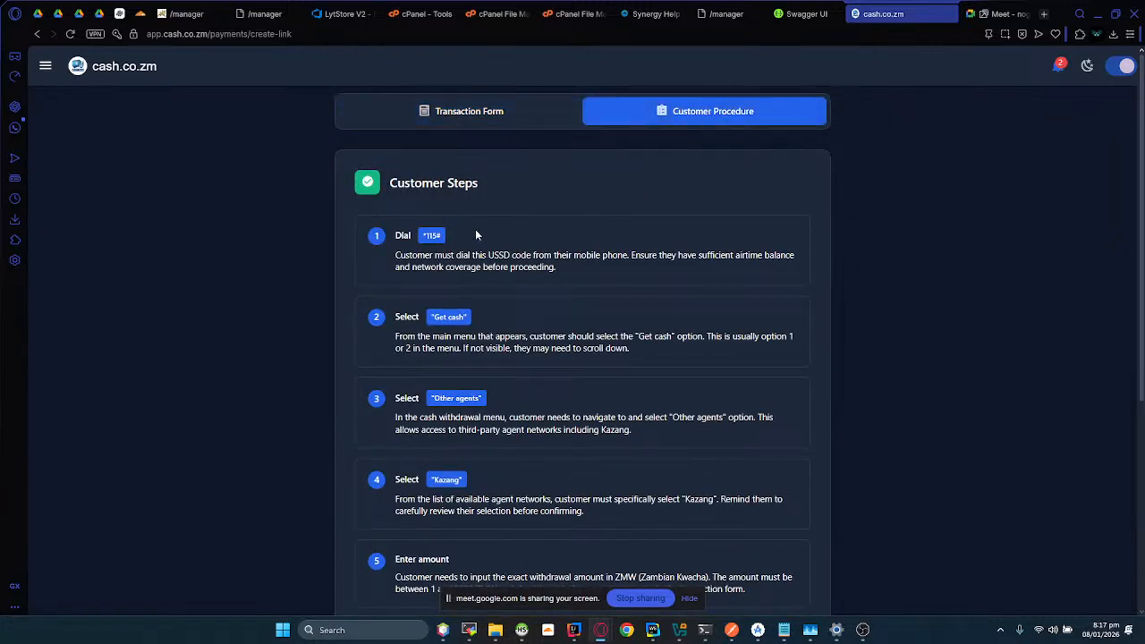
scroll(465, 373, "down", 3)
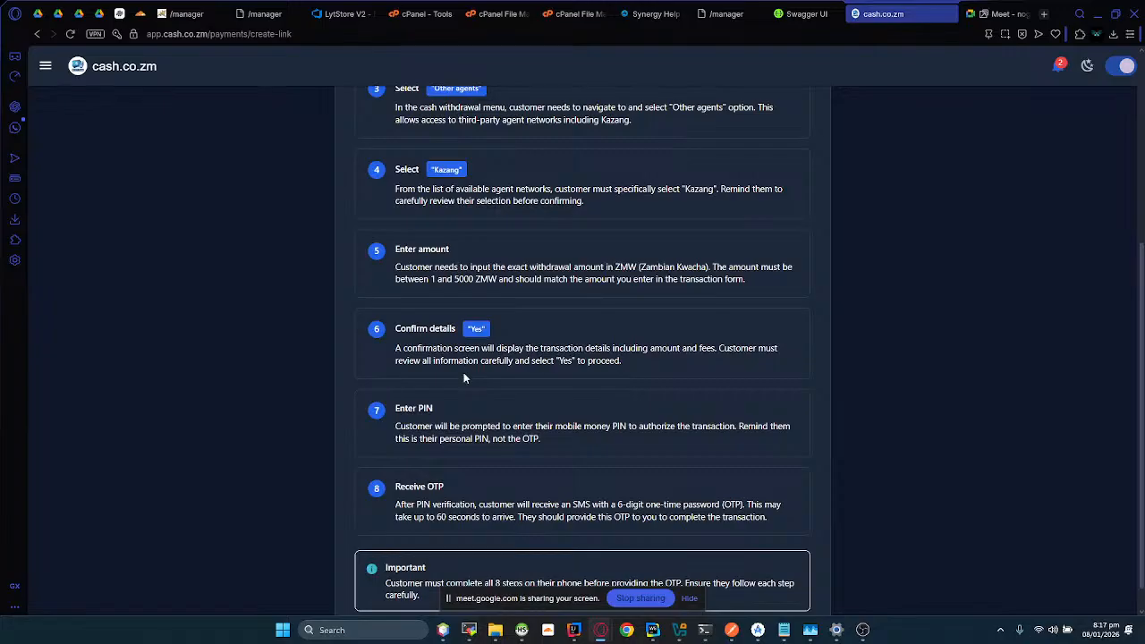
scroll(464, 373, "up", 5)
left_click(447, 123)
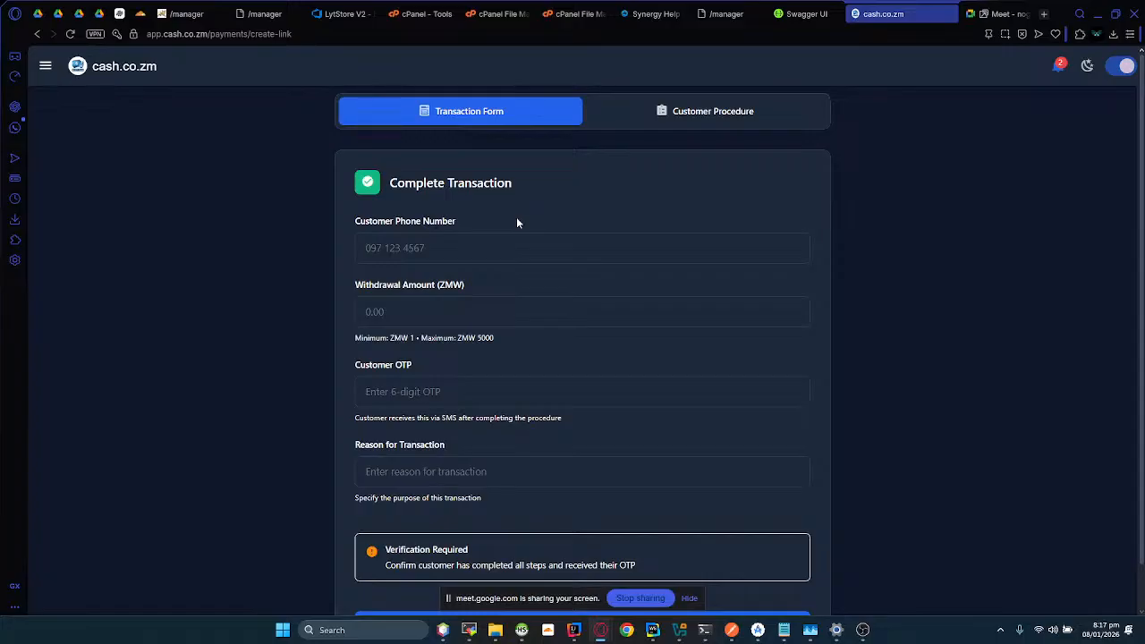
Step: Switch to OBS and open its audio settings
left_click(994, 14)
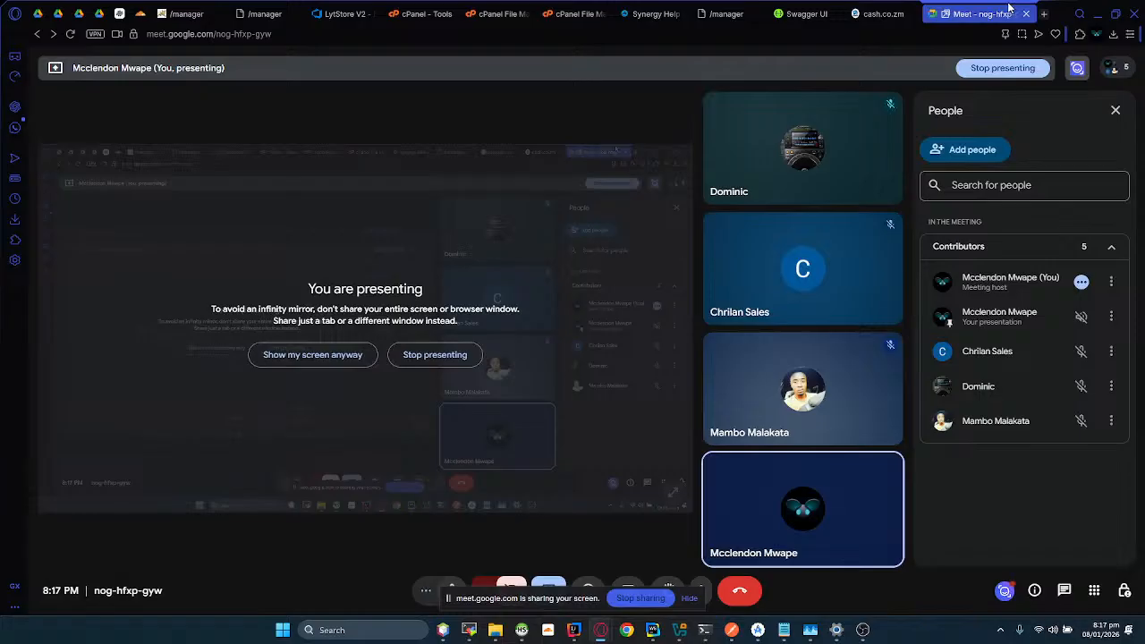
left_click(1100, 9)
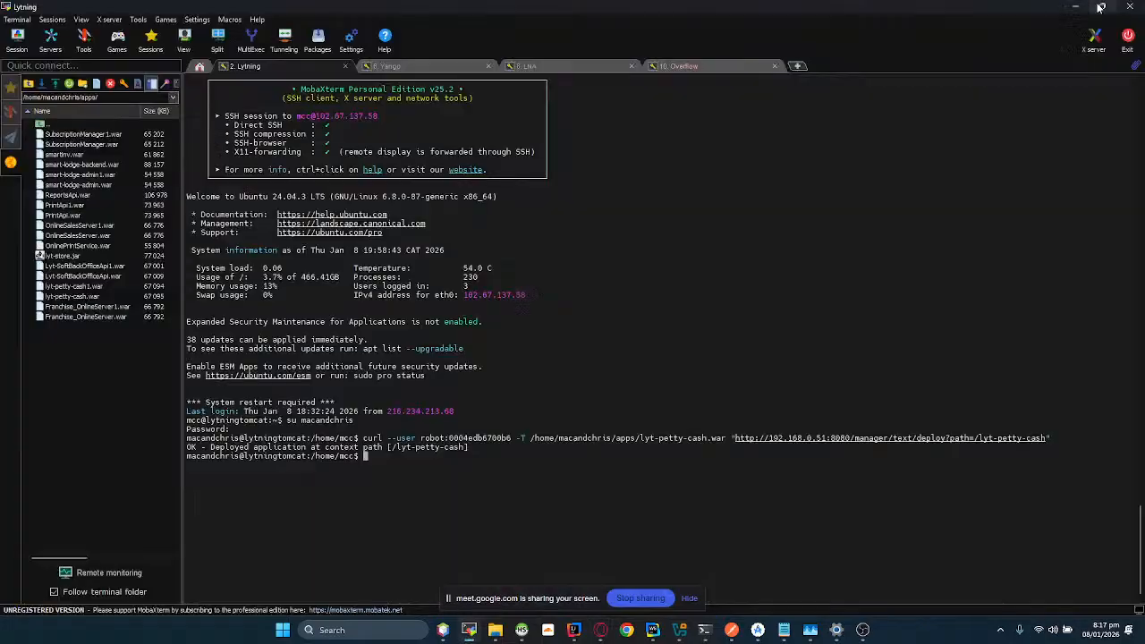
left_click(863, 631)
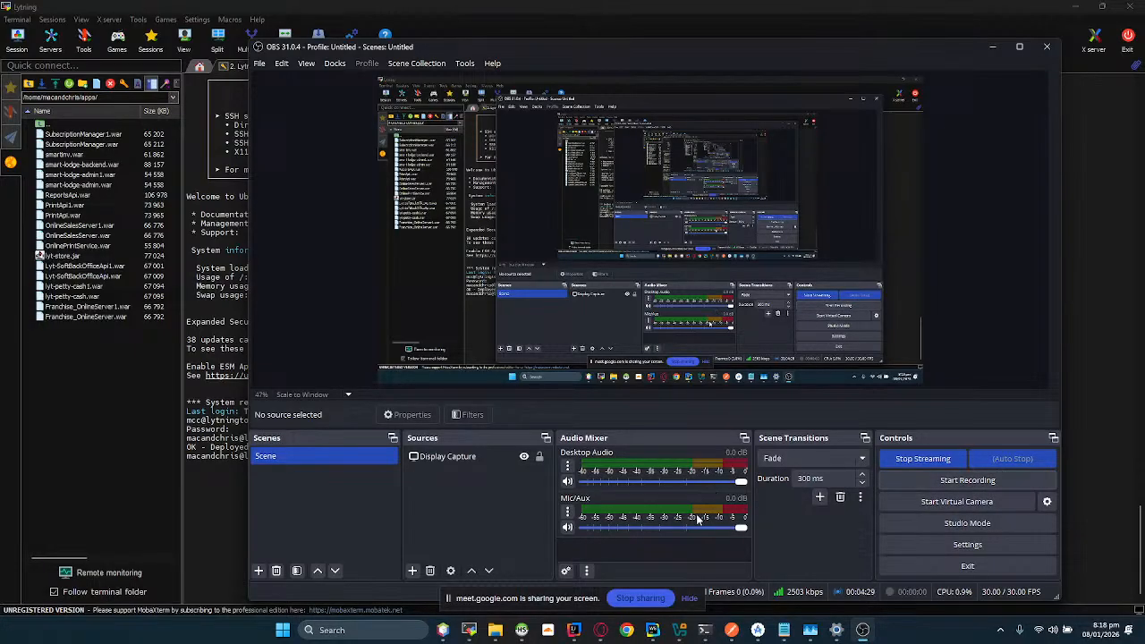
left_click(281, 64)
left_click(267, 117)
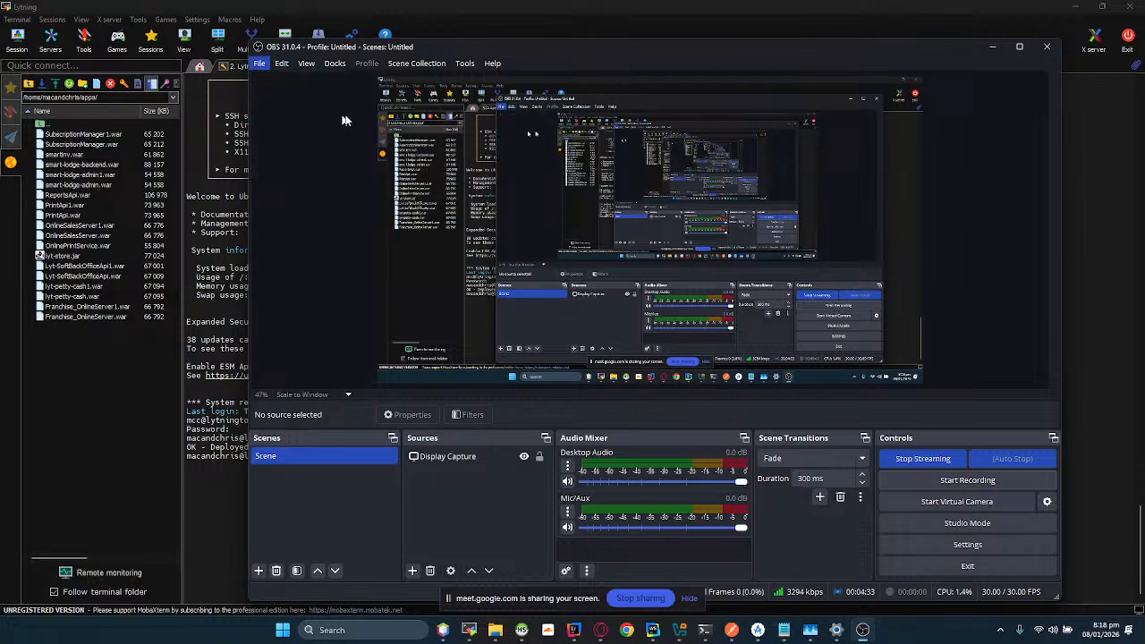
left_click(425, 205)
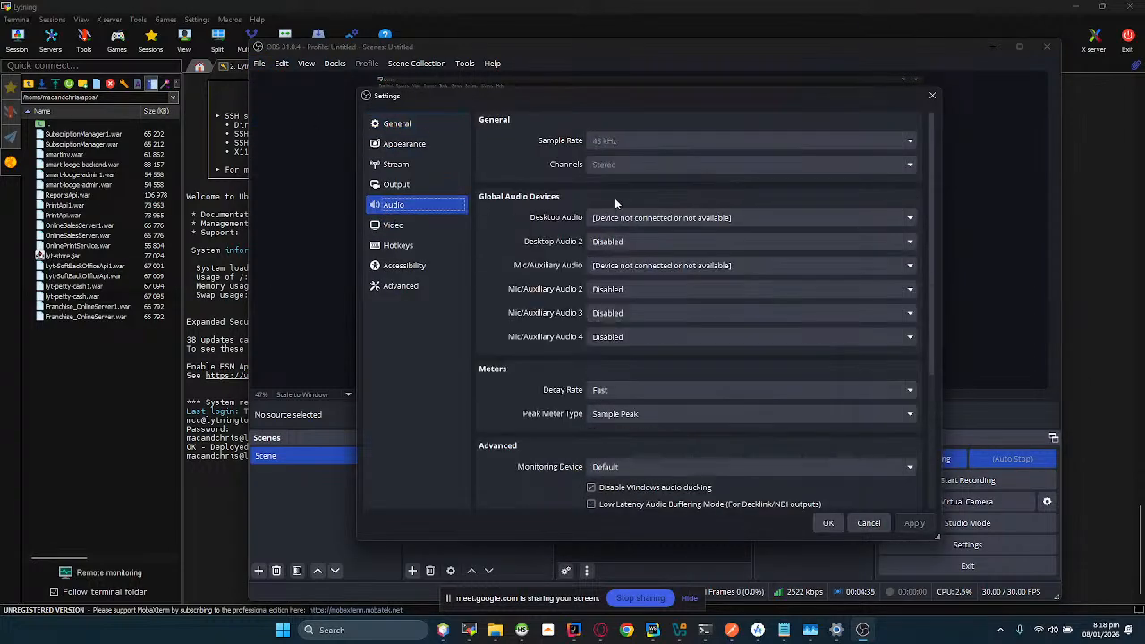
Step: Set Desktop Audio to Headphones (oraimo Shark 4) and Mic/Auxiliary Audio to Microphone Array (Realtek(R) Audio), and save the settings
left_click(621, 219)
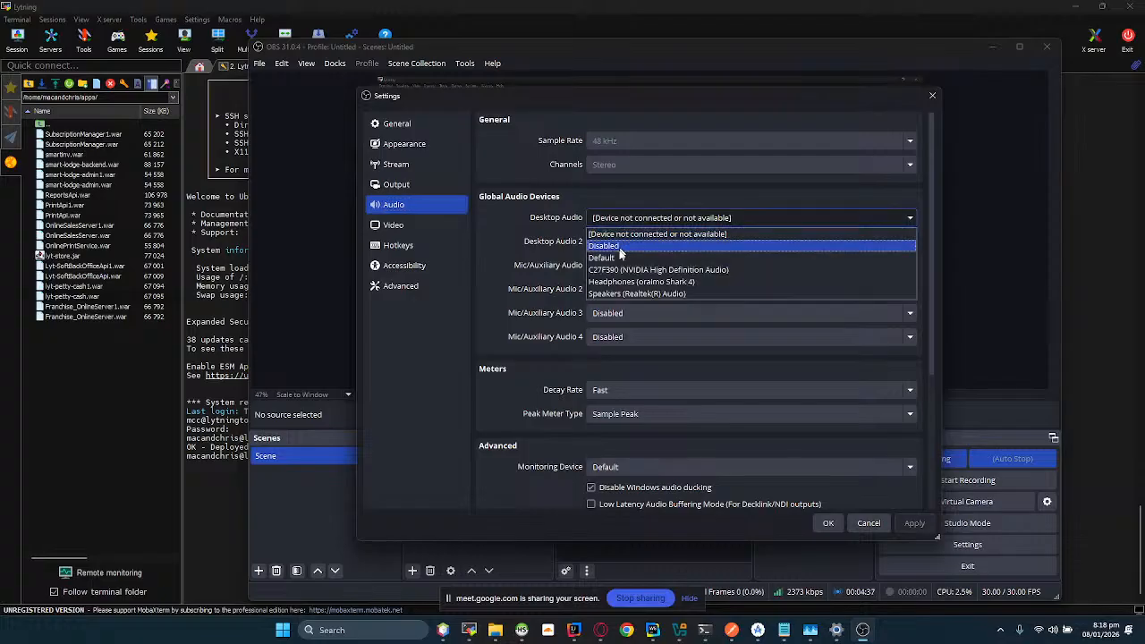
left_click(618, 283)
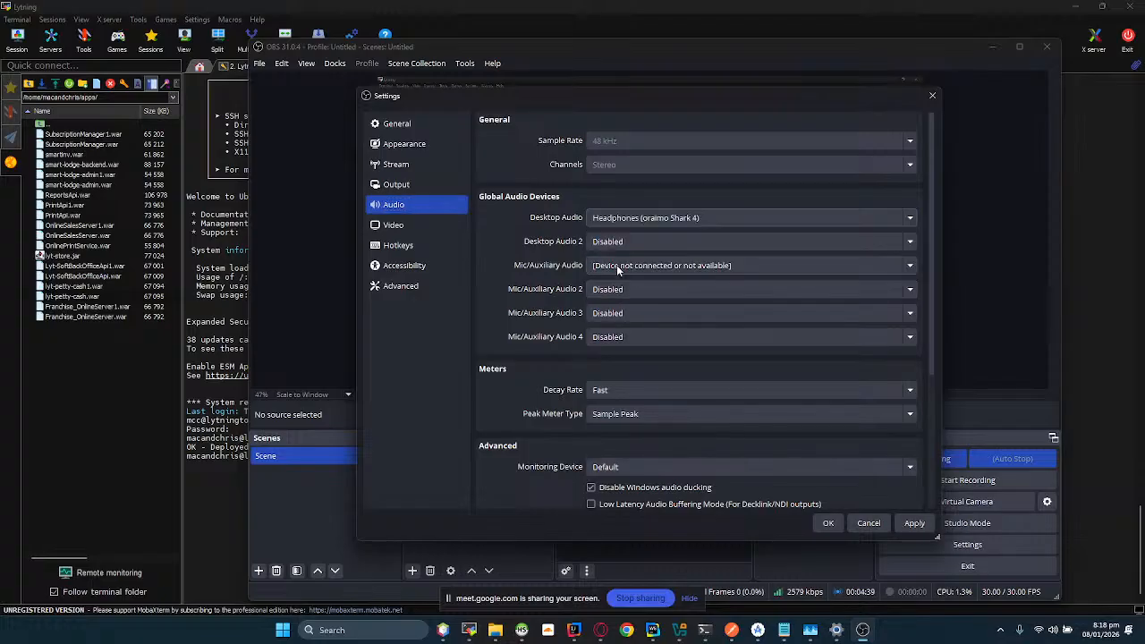
left_click(627, 266)
left_click(626, 330)
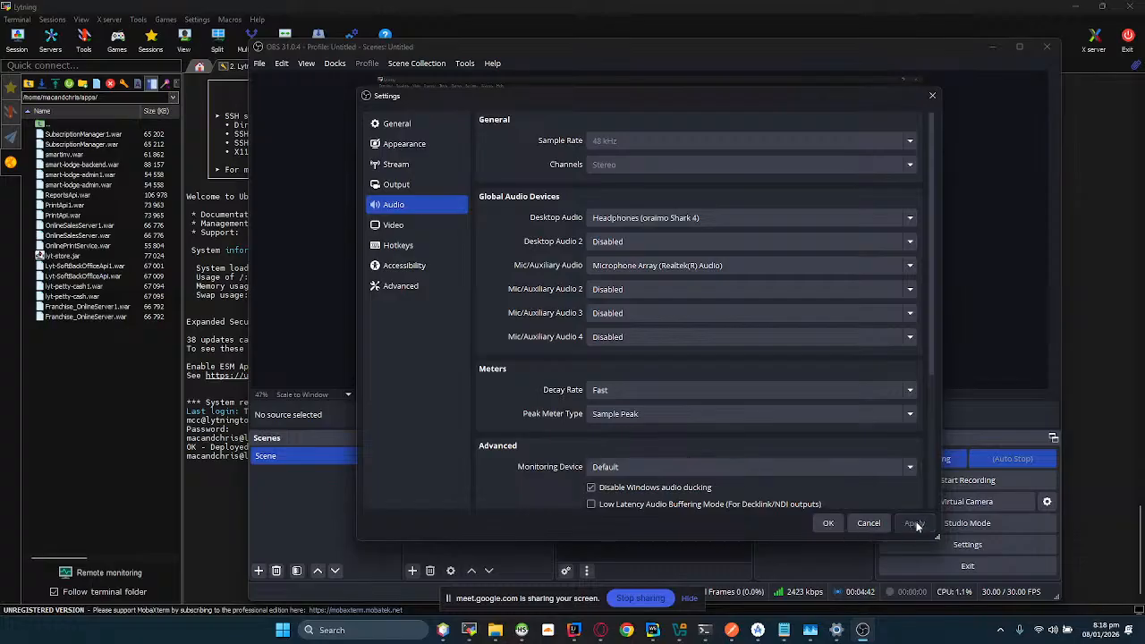
left_click(829, 526)
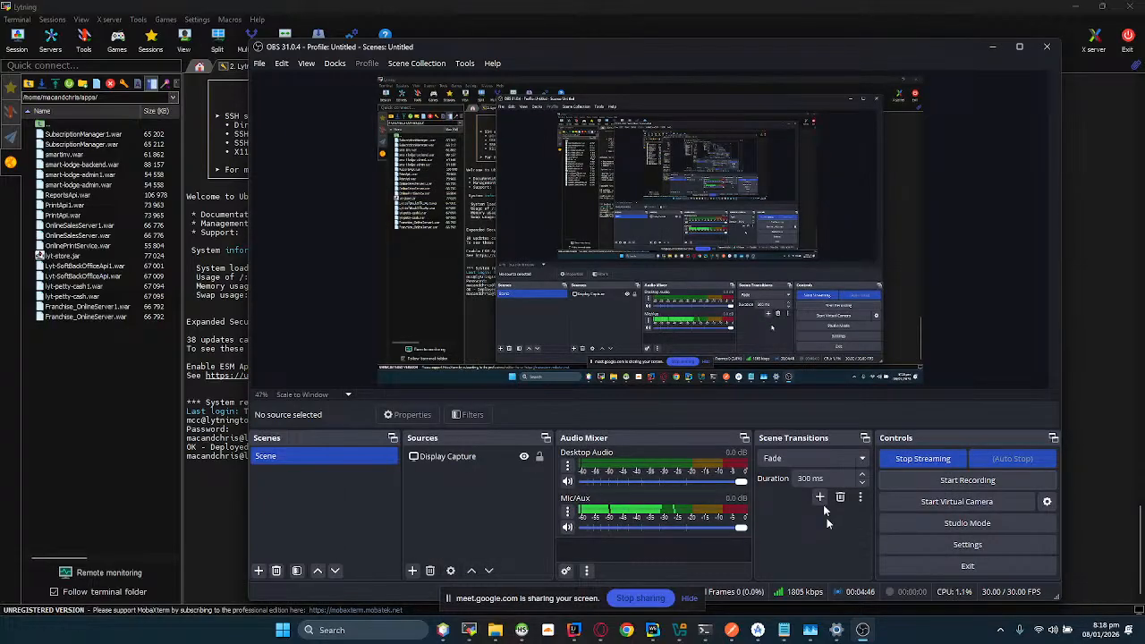
Step: Return to the cash.co.zm tab in Opera and review the fields of the Complete Transaction form
key("alt+Tab")
left_click(503, 118)
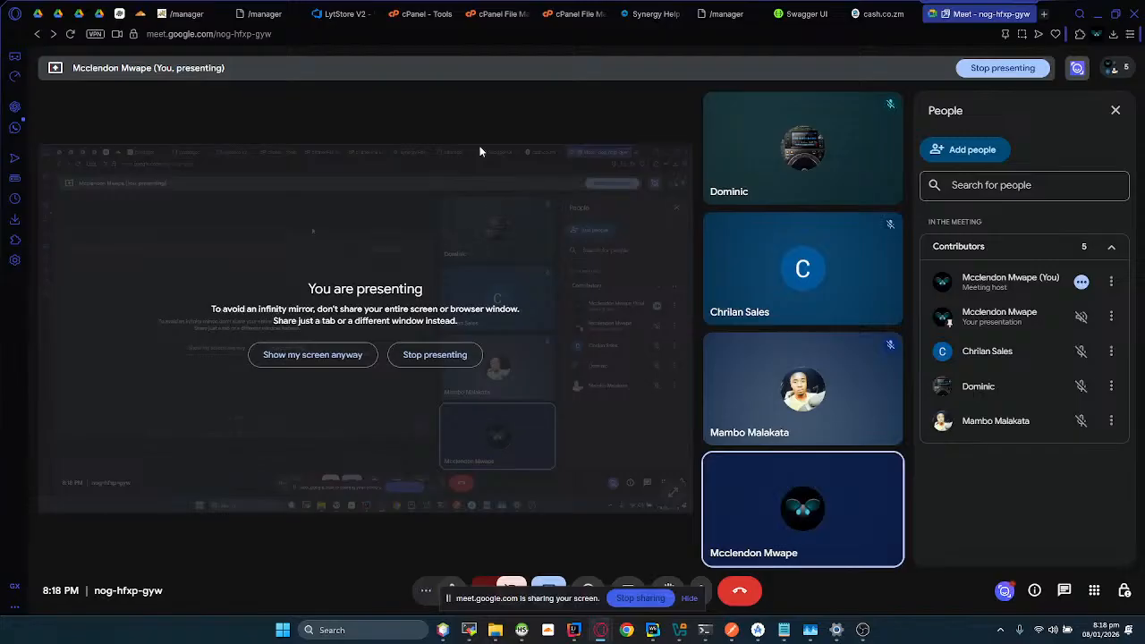
key("alt+Tab")
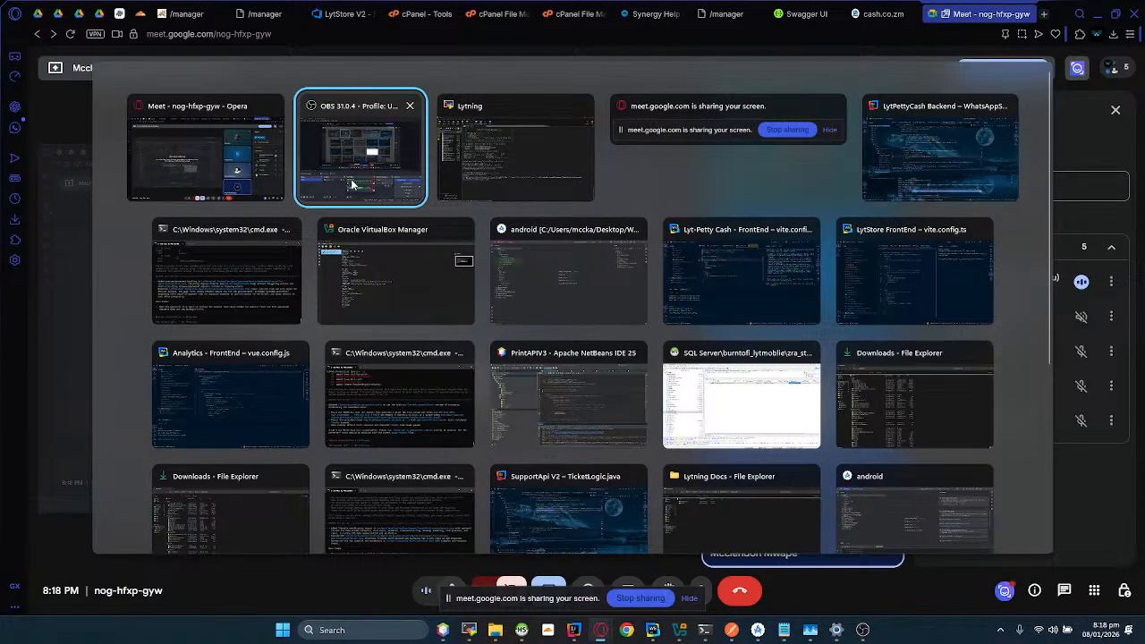
left_click(899, 14)
middle_click(884, 14)
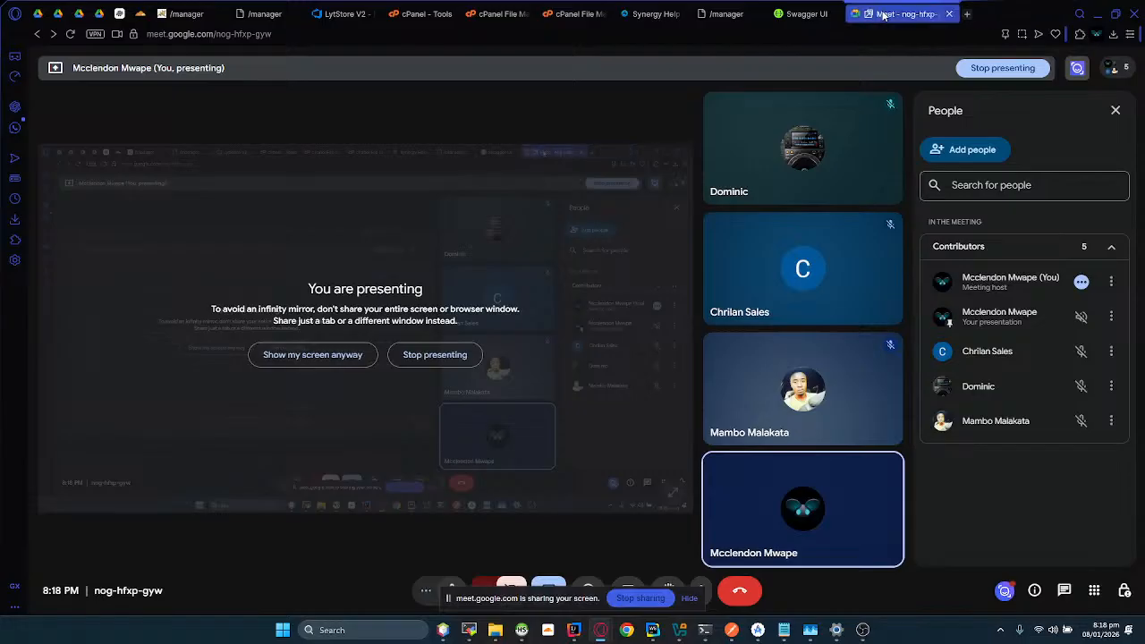
right_click(881, 12)
left_click(906, 377)
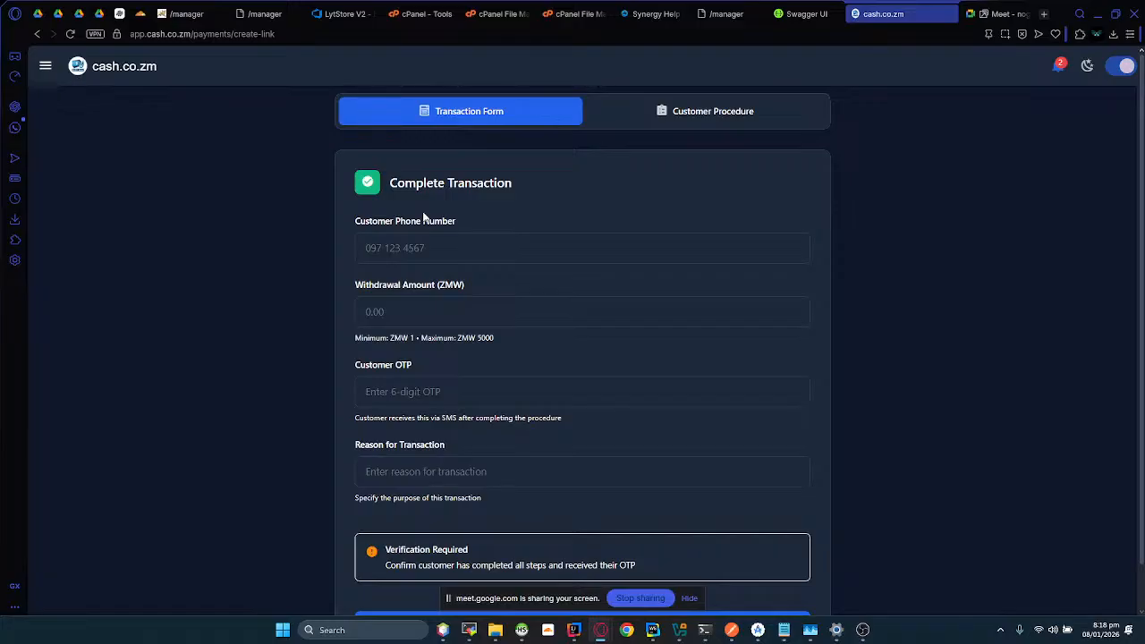
scroll(525, 321, "down", 1)
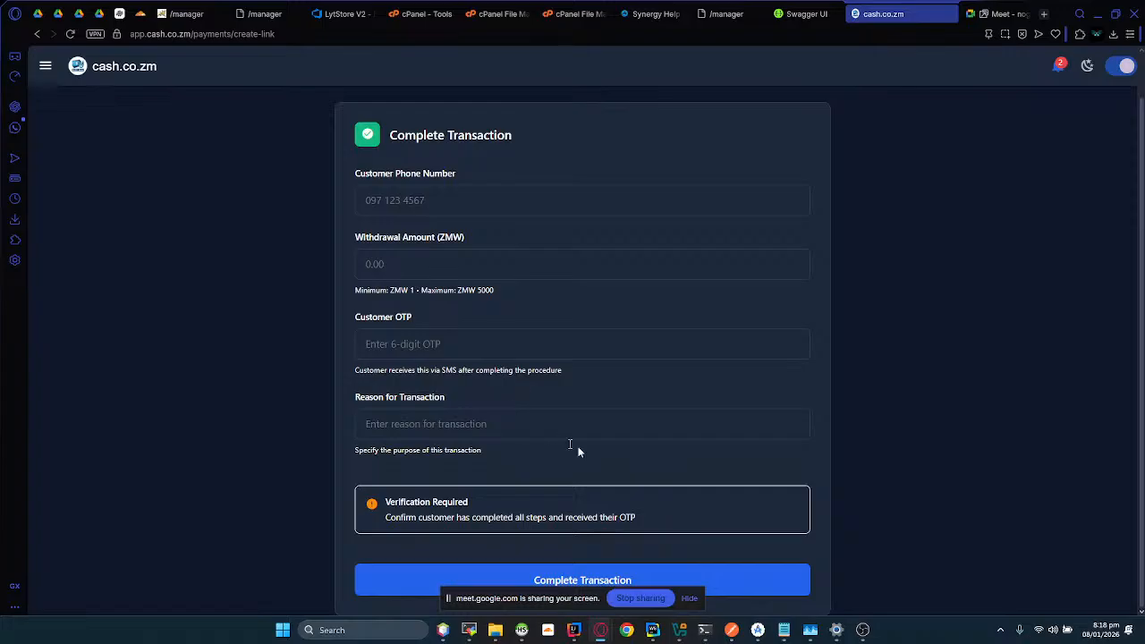
scroll(627, 452, "up", 1)
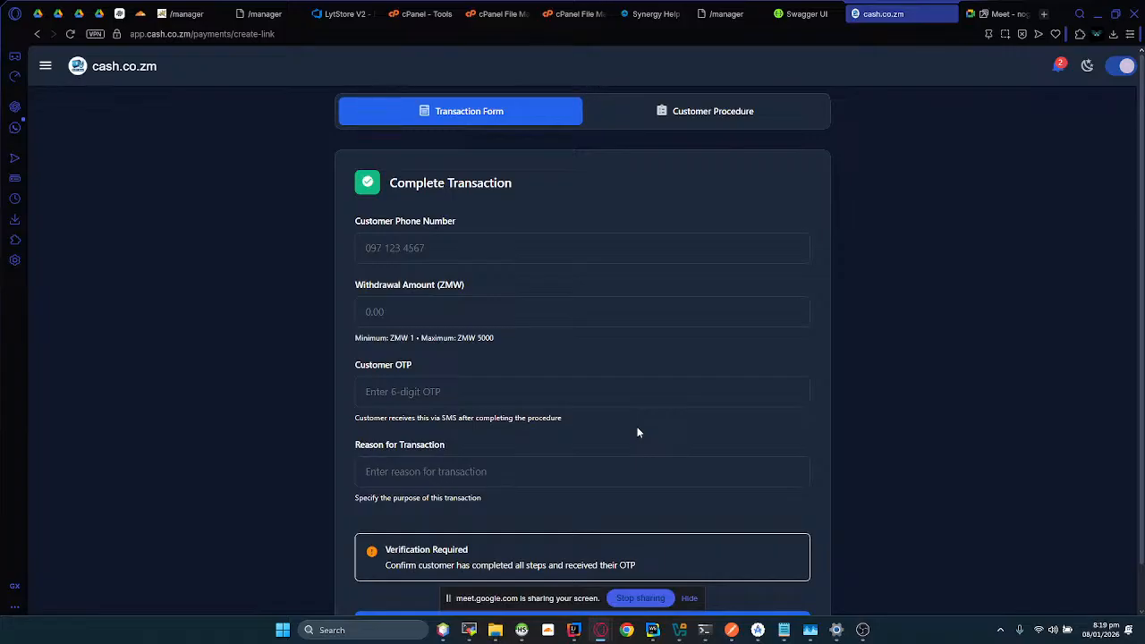
Step: Open the Payment Link page and review the Payment Details form's service description, reason and optional debtor fields
left_click(46, 68)
left_click(91, 342)
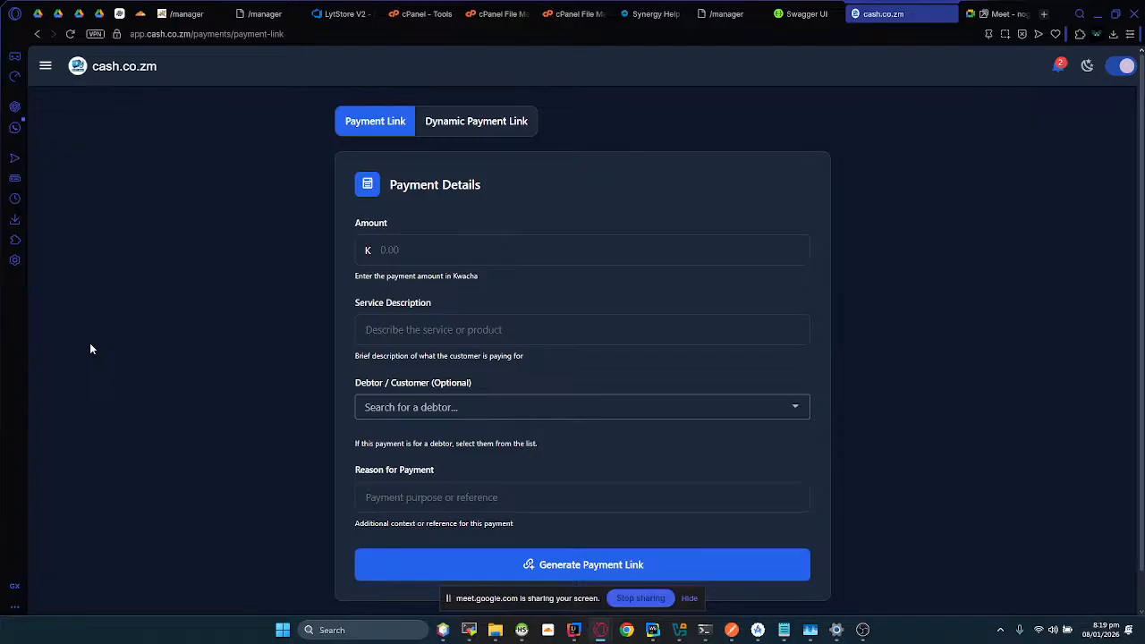
left_click(426, 327)
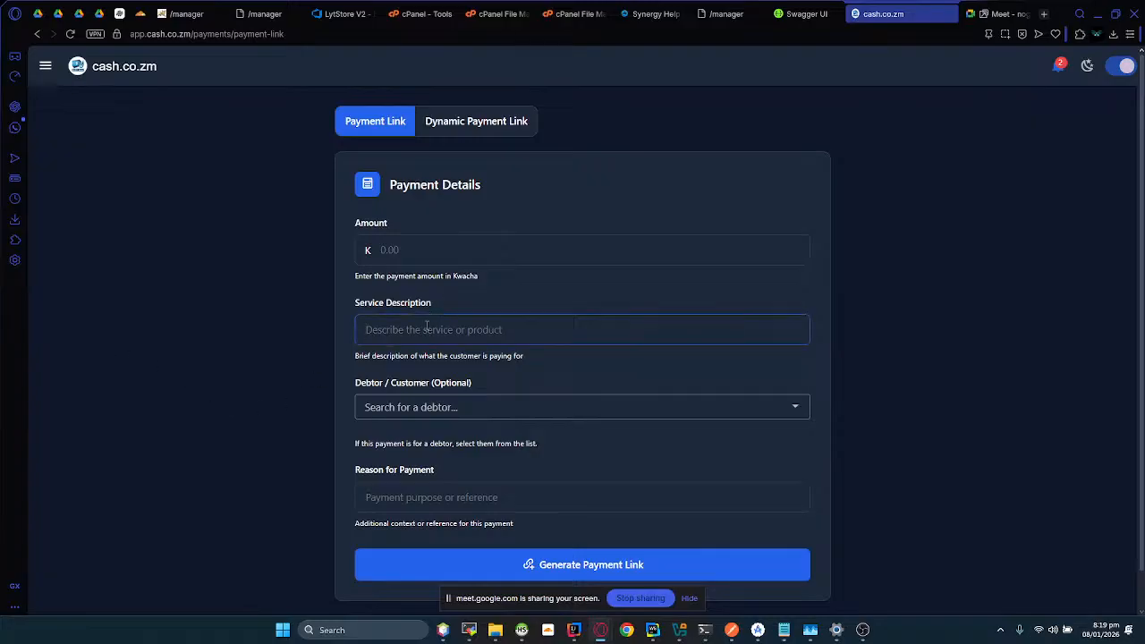
left_click(465, 503)
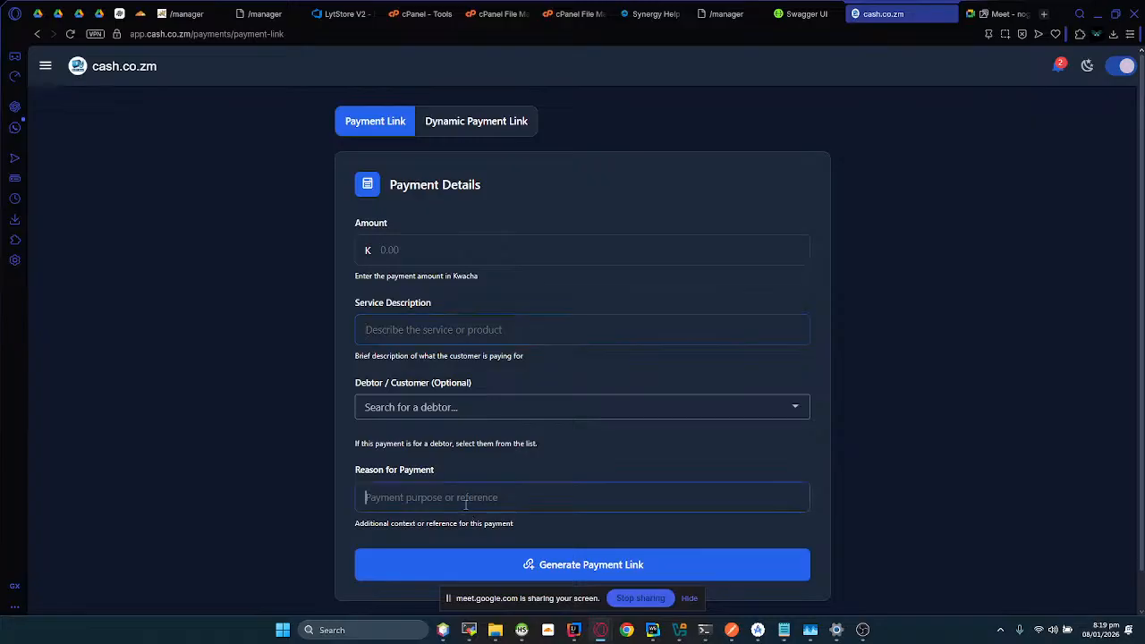
left_click(414, 406)
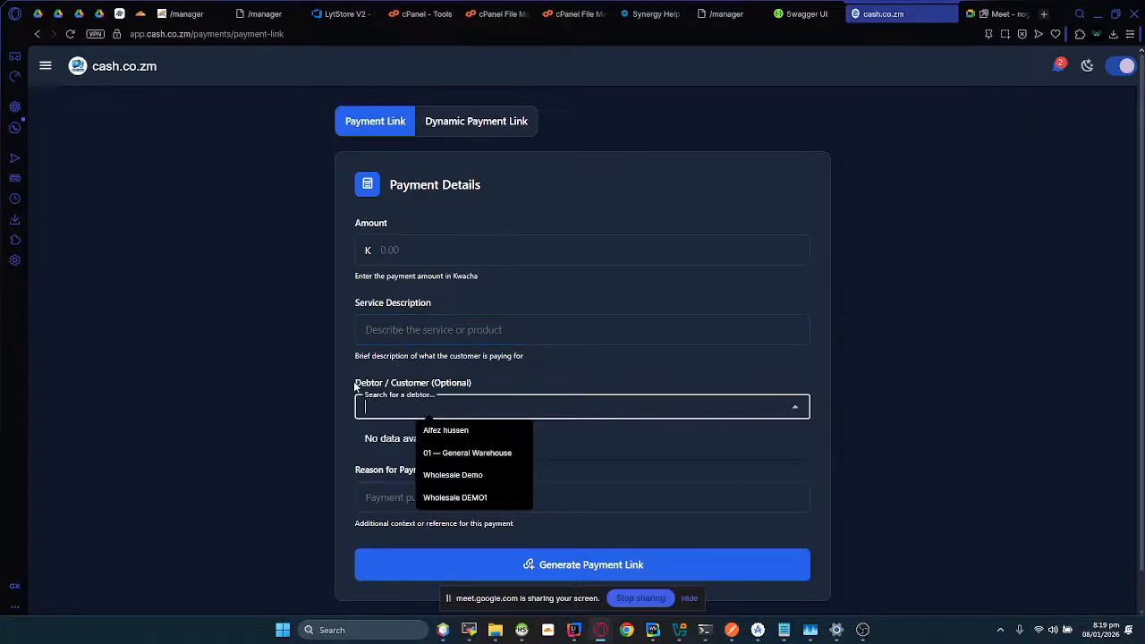
left_click_drag(355, 383, 487, 383)
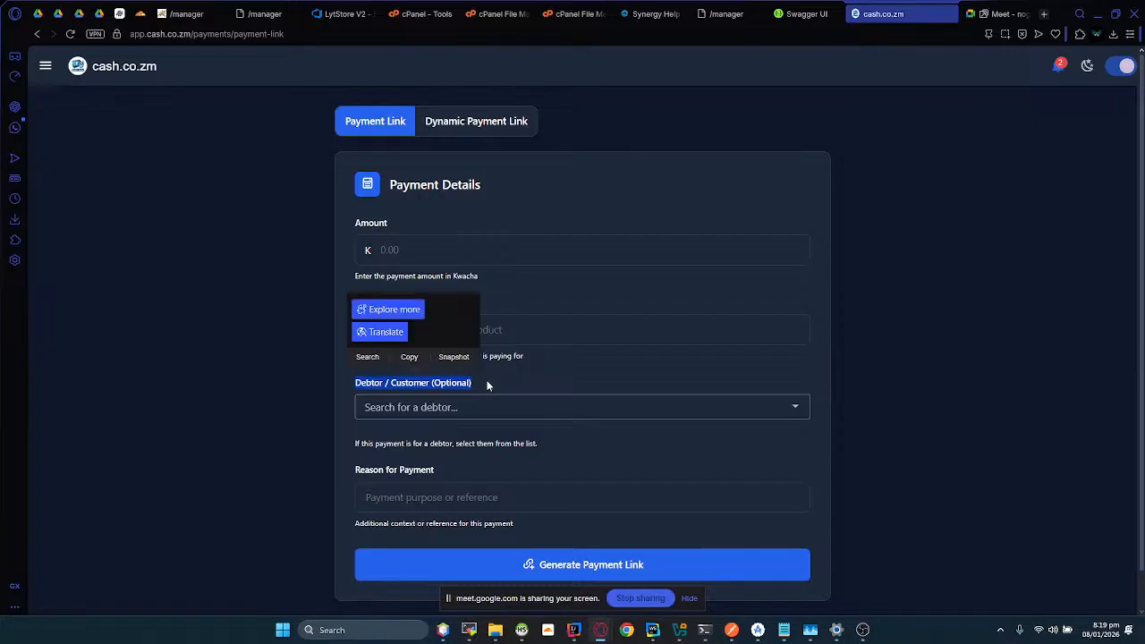
left_click(485, 384)
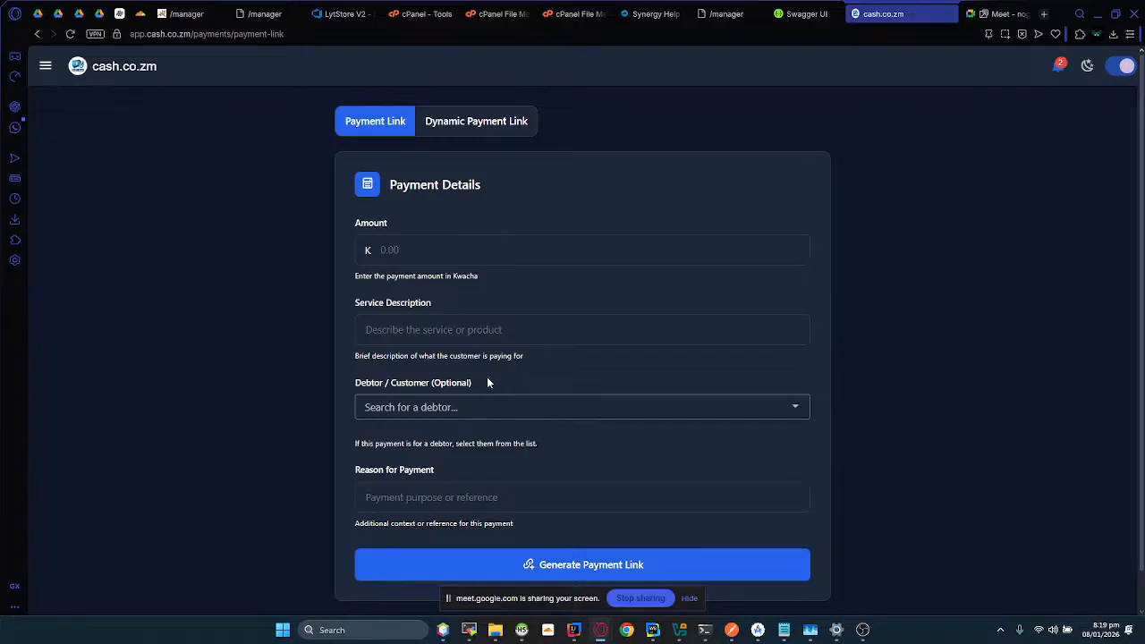
double_click(445, 384)
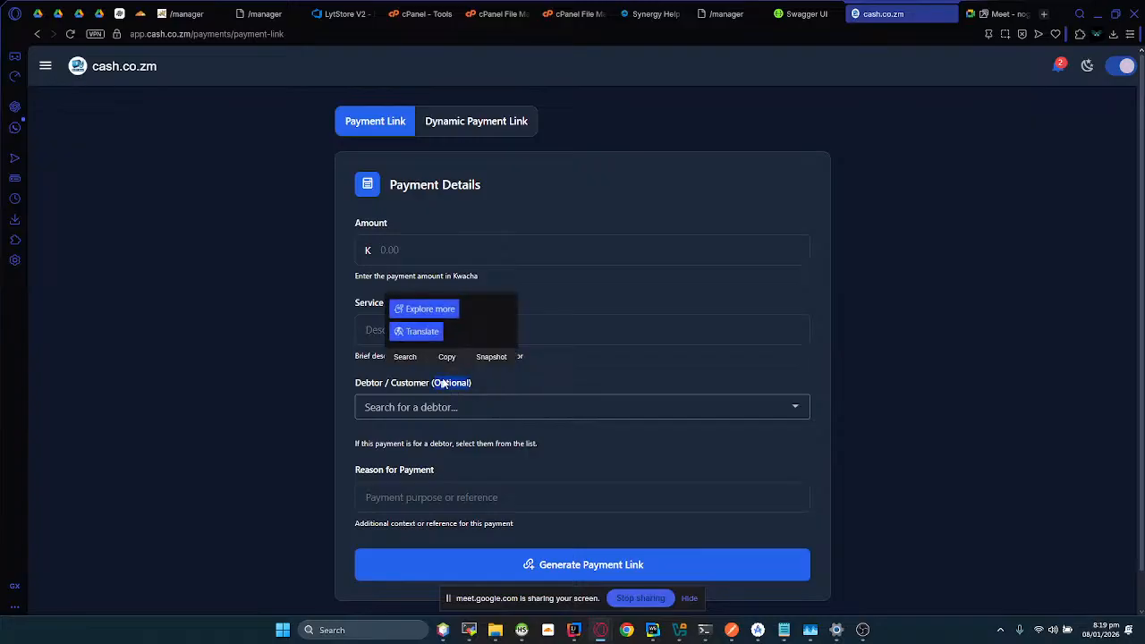
left_click(366, 407)
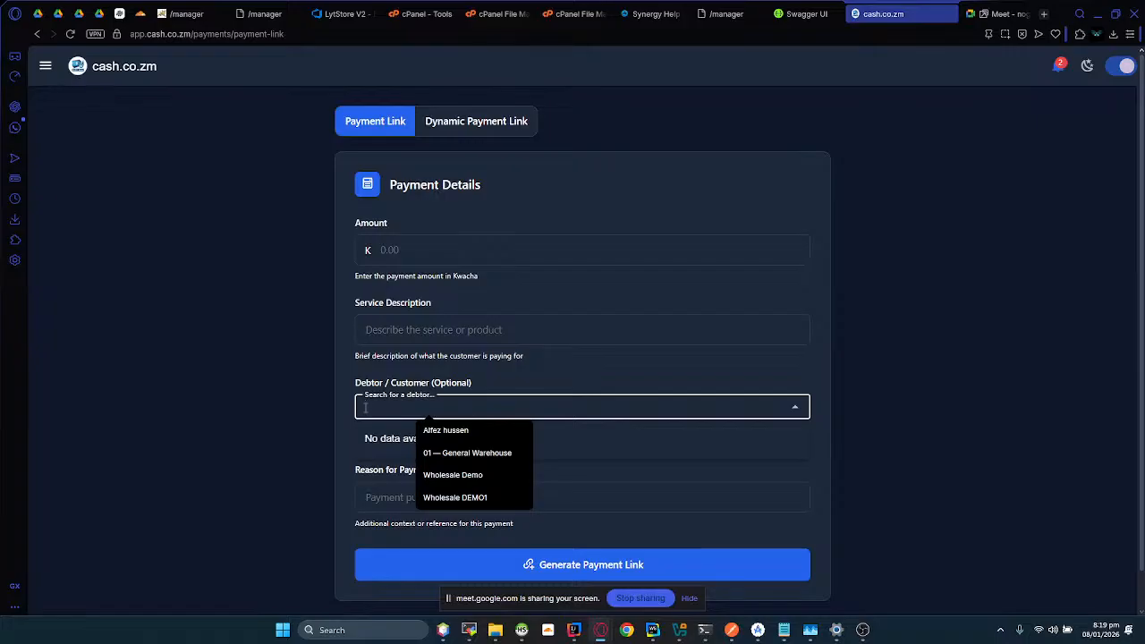
scroll(374, 309, "down", 1)
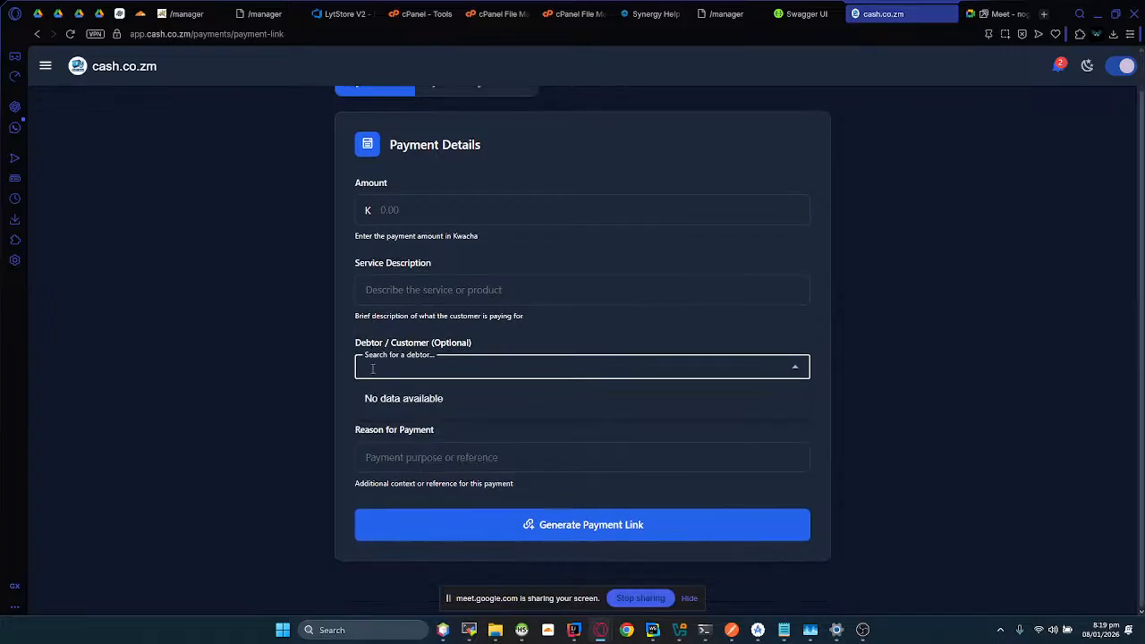
scroll(374, 369, "up", 1)
left_click(357, 133)
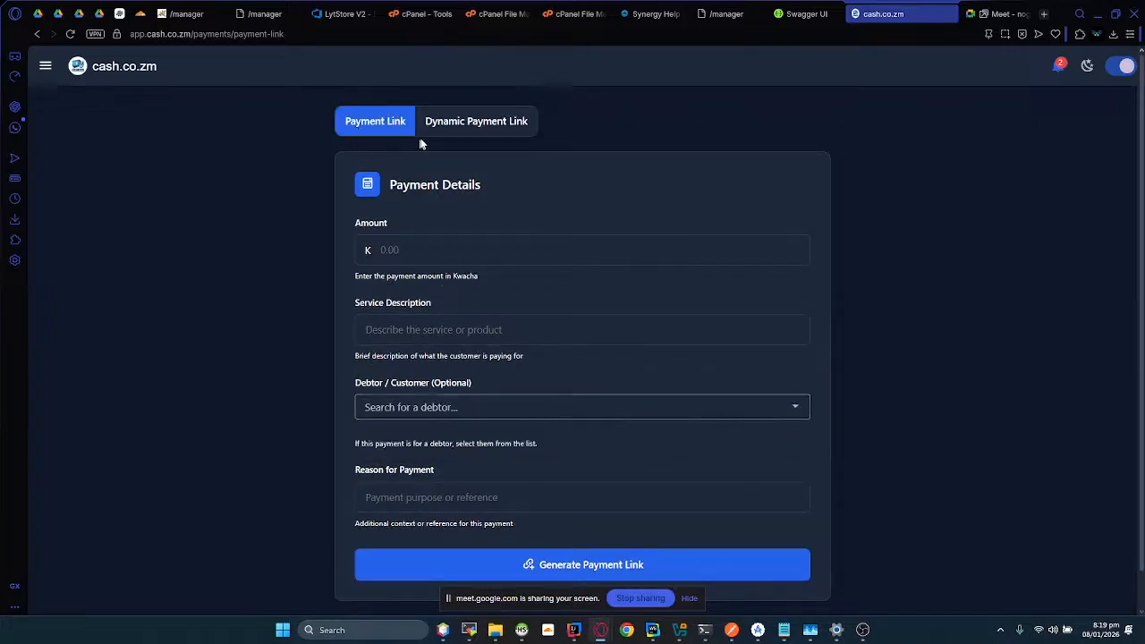
Step: Switch to the dynamic payment link and attach a debtor by searching for the customer's name
left_click(452, 127)
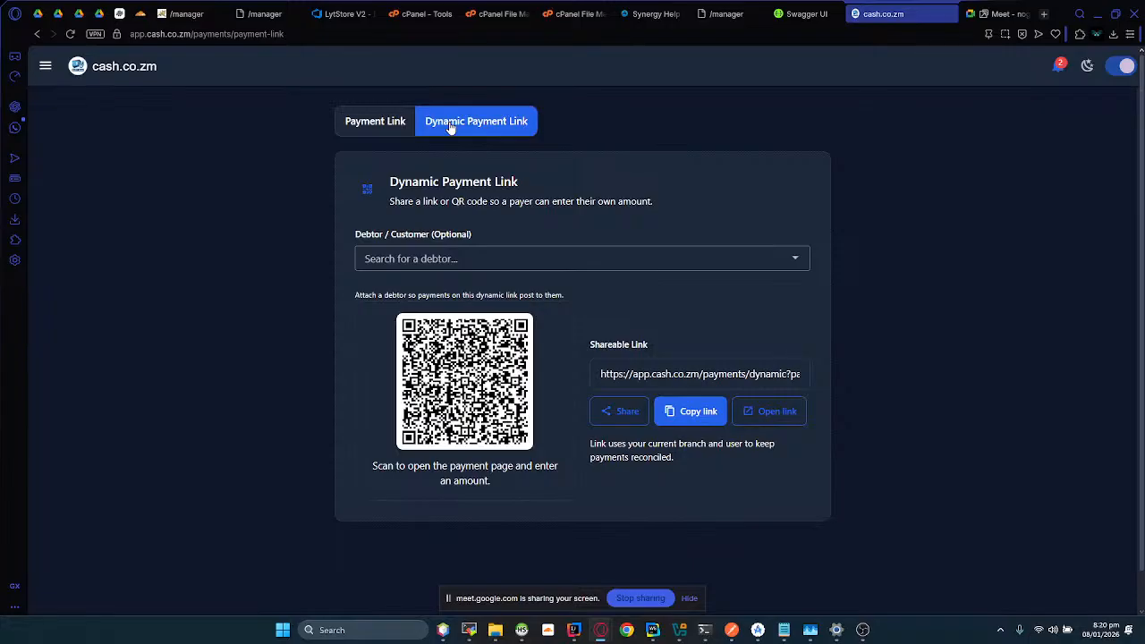
left_click(400, 261)
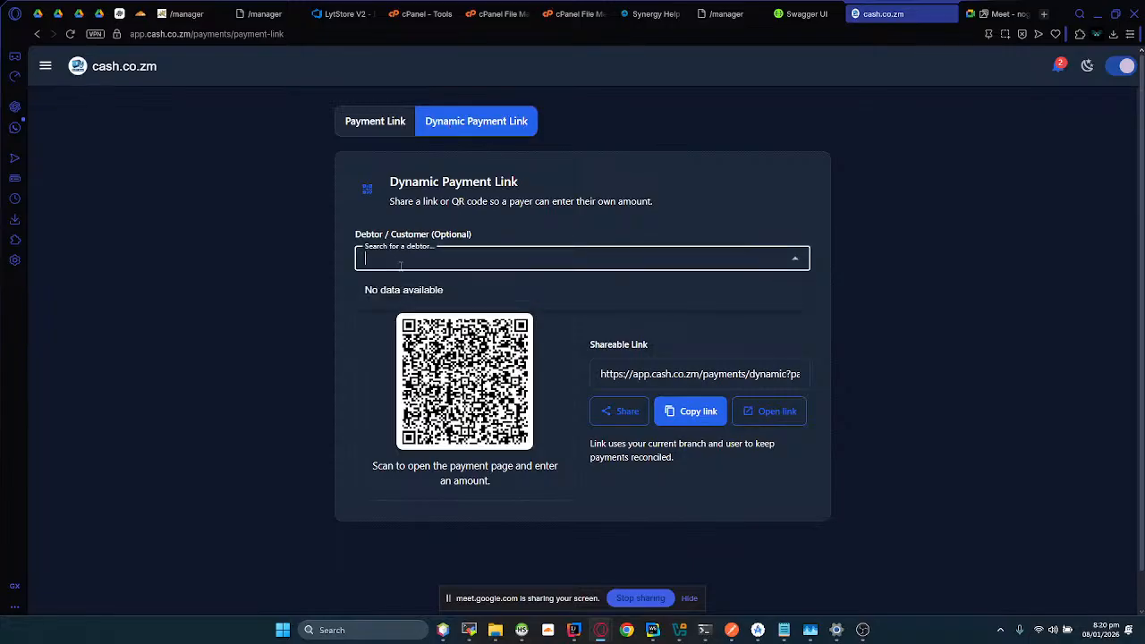
type("joel")
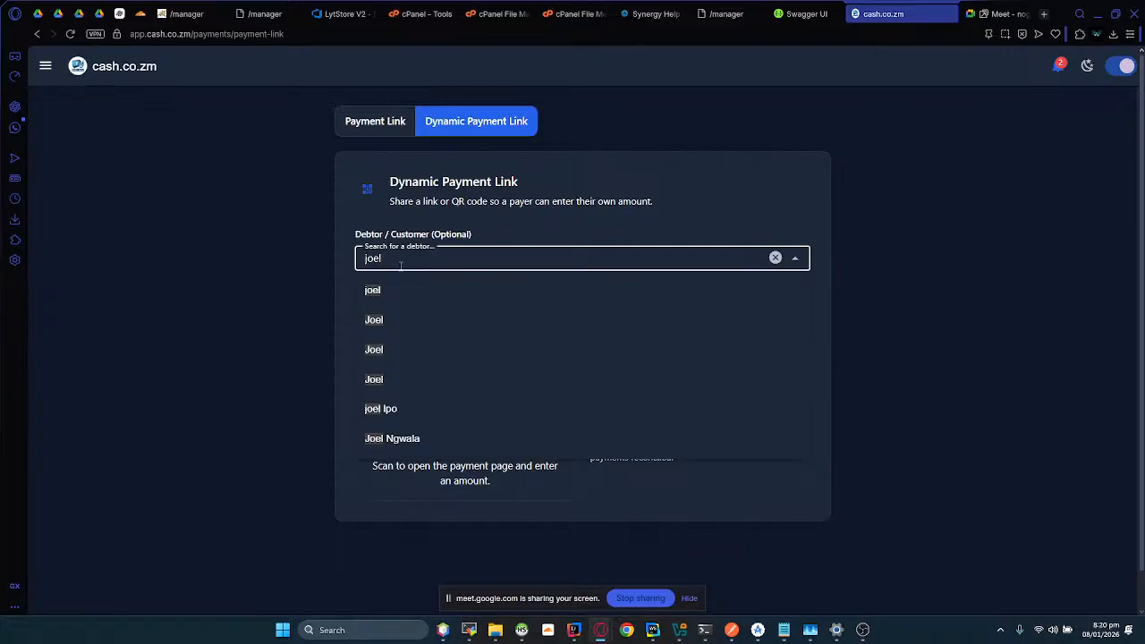
scroll(417, 304, "down", 1)
left_click(390, 374)
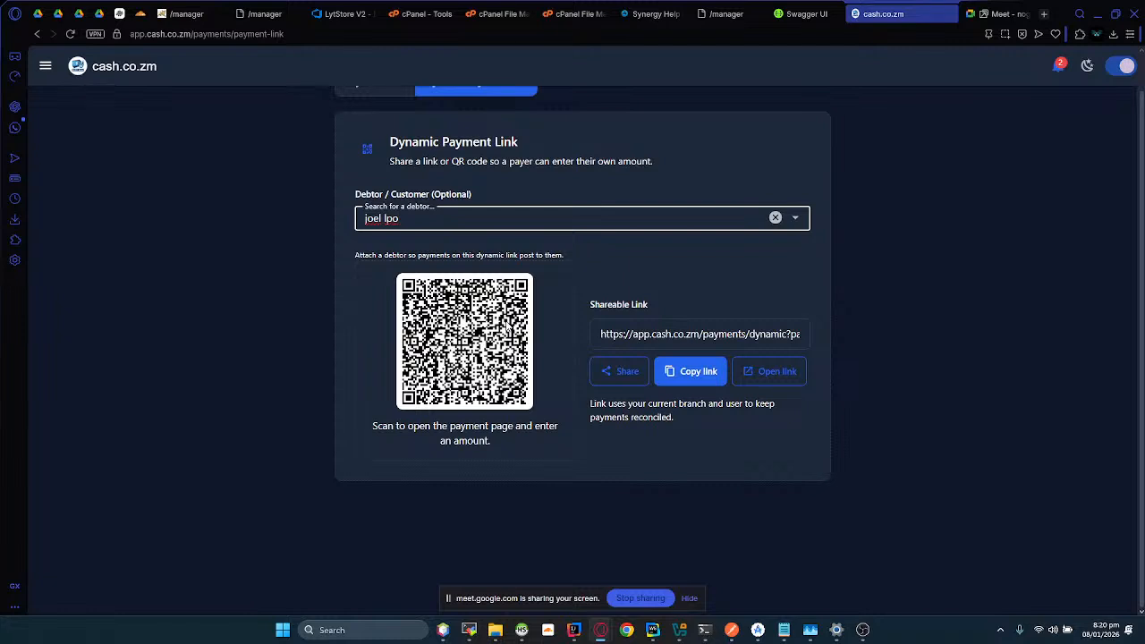
Step: Open the dynamic payment link's page and examine the linked customer's account balance and the payment fields
left_click(743, 371)
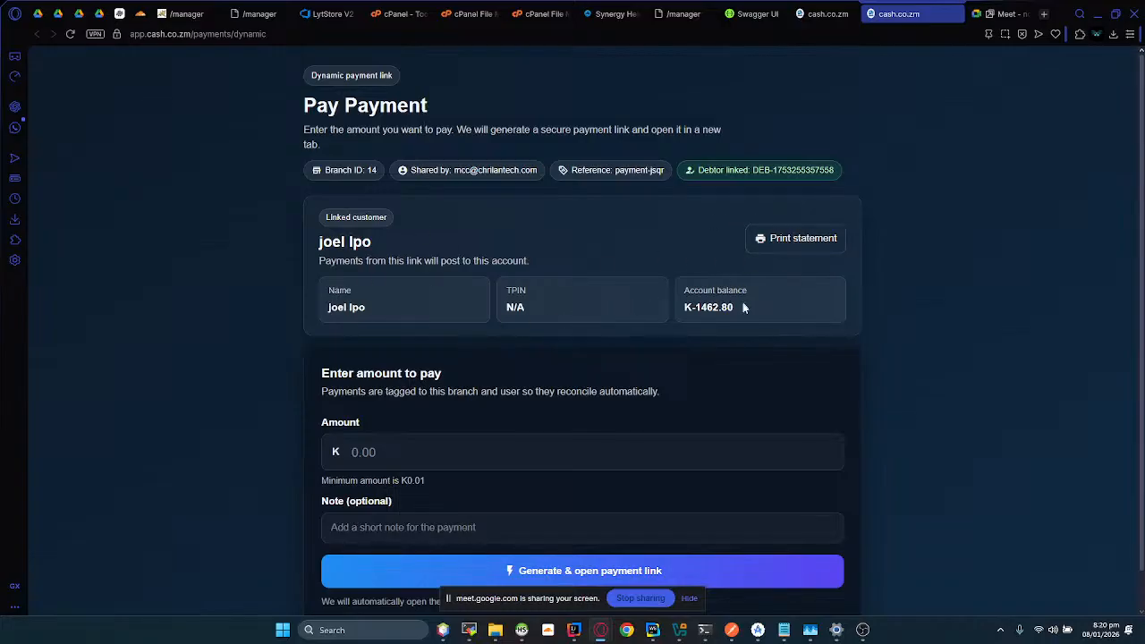
left_click_drag(742, 307, 672, 293)
scroll(535, 352, "down", 1)
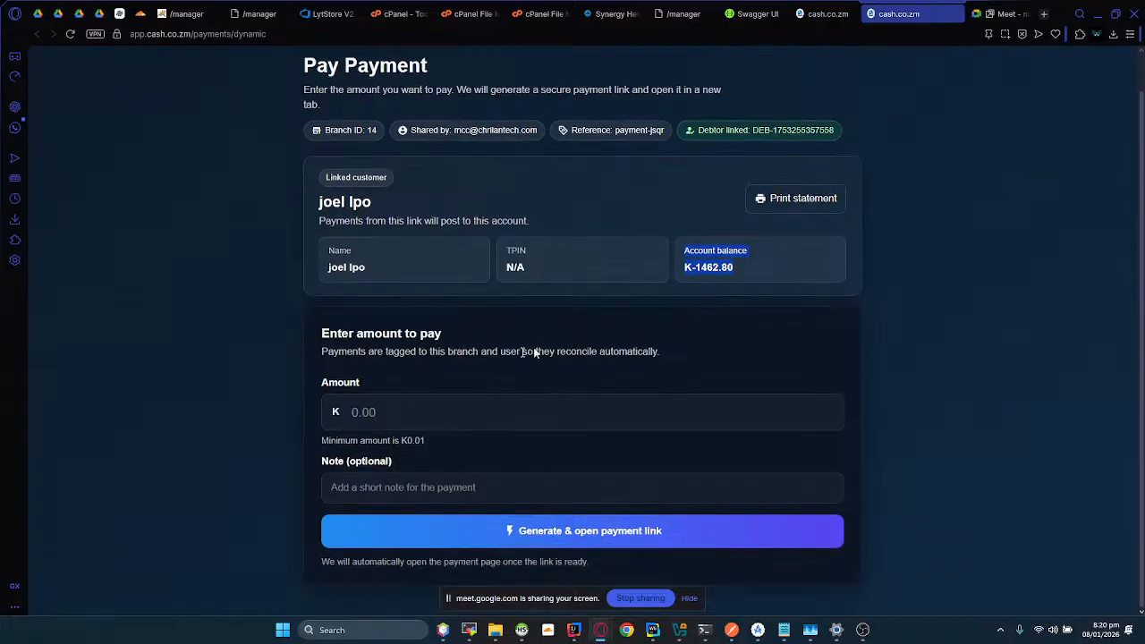
Step: Enter 0.01 as the amount on the Pay Payment page and clear it again
left_click(421, 400)
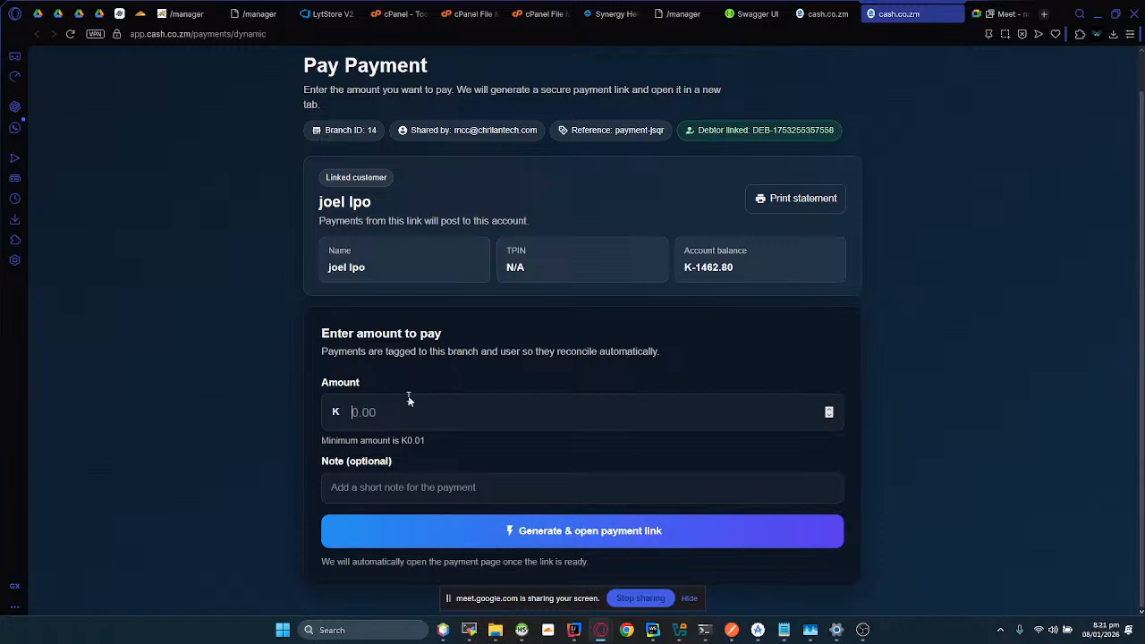
type("0.01")
scroll(358, 425, "up", 1)
double_click(361, 463)
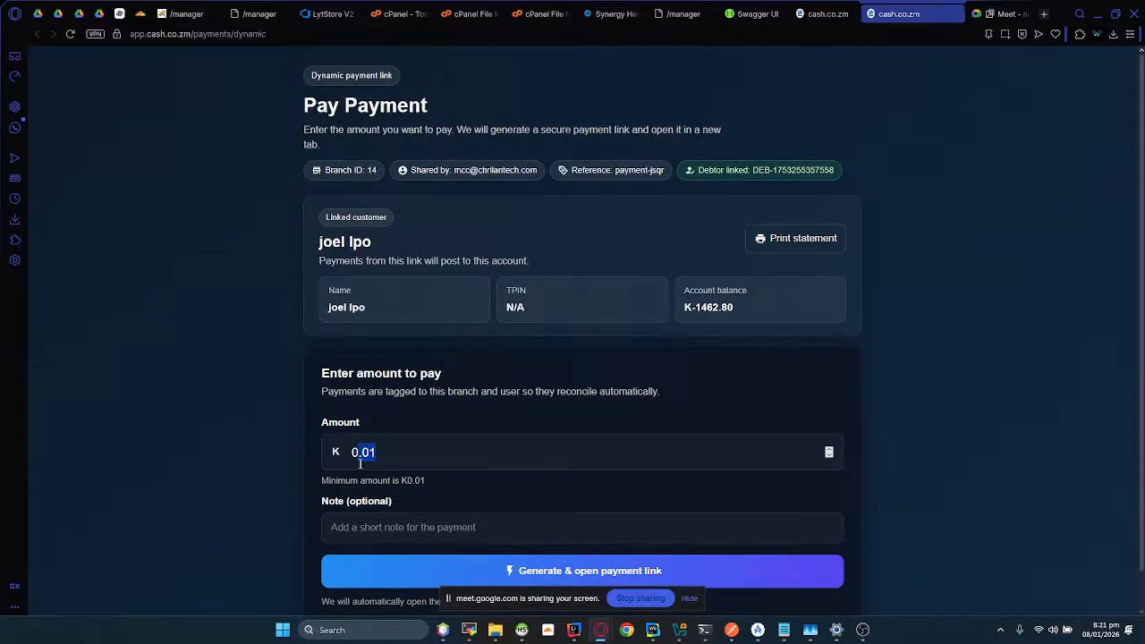
key("BackSpace")
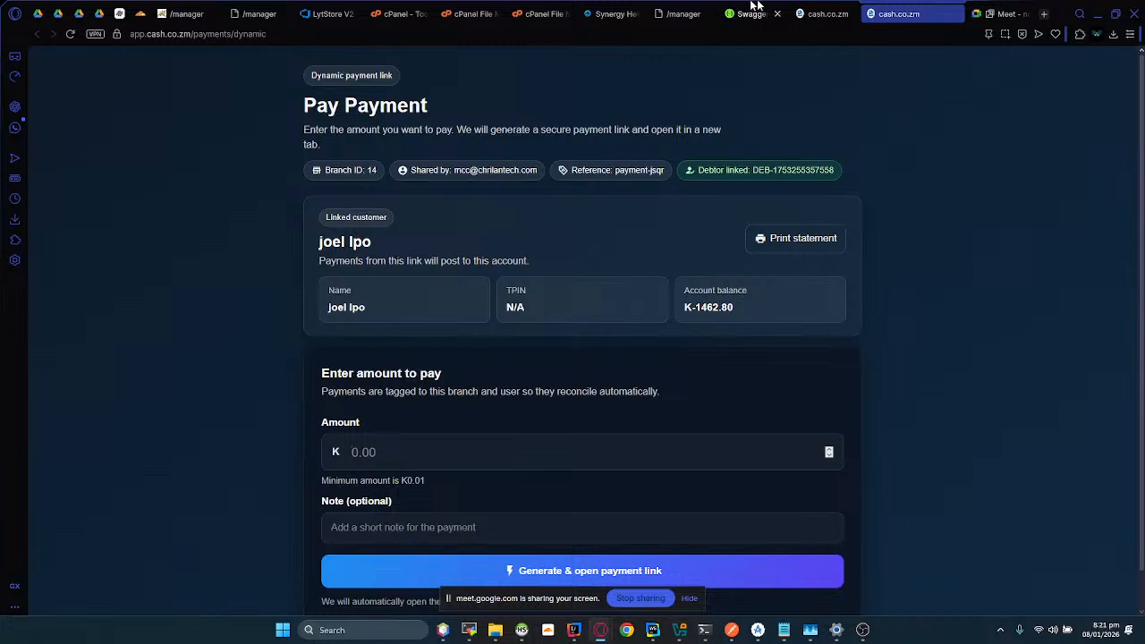
Step: Return to the payment link page and review the fixed-amount Payment Details form with the debtor attached
left_click(822, 13)
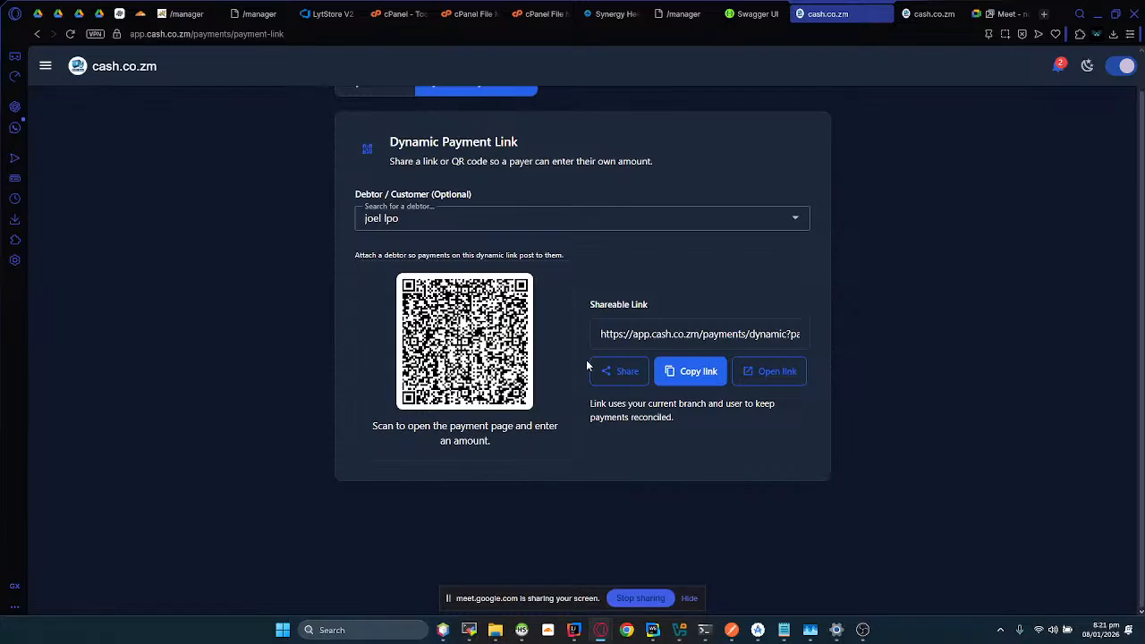
scroll(587, 360, "up", 2)
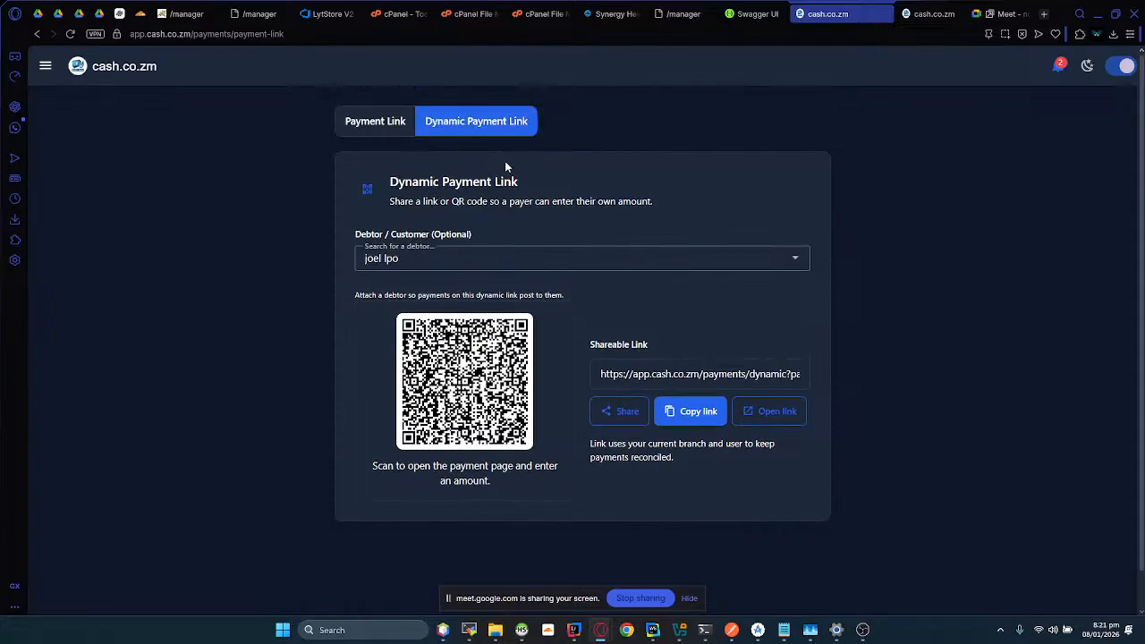
left_click(359, 123)
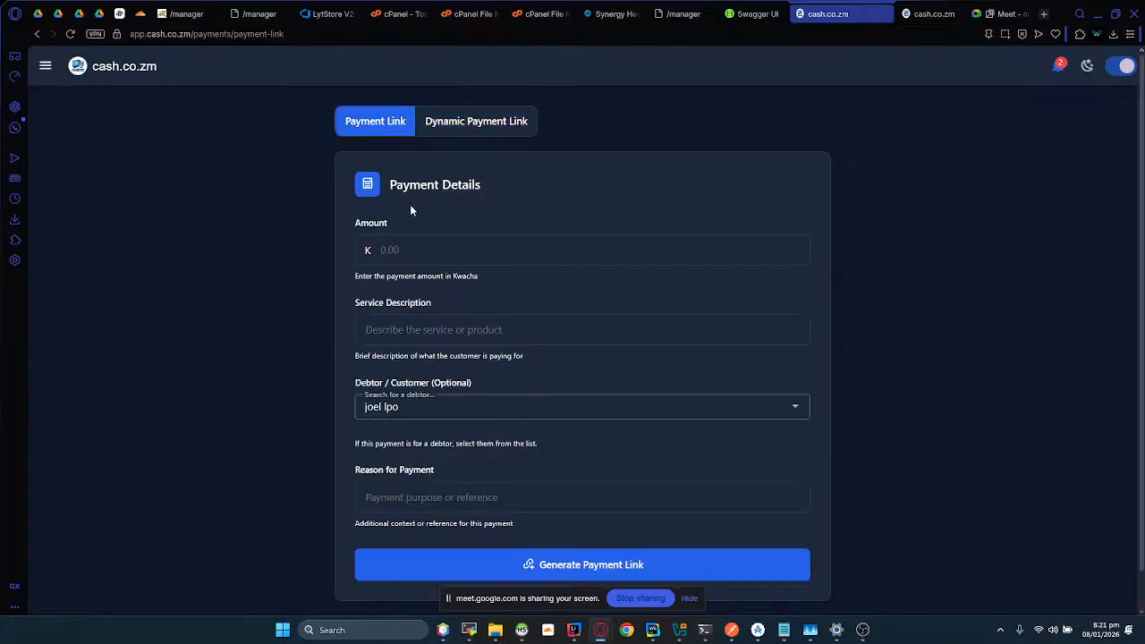
left_click(419, 247)
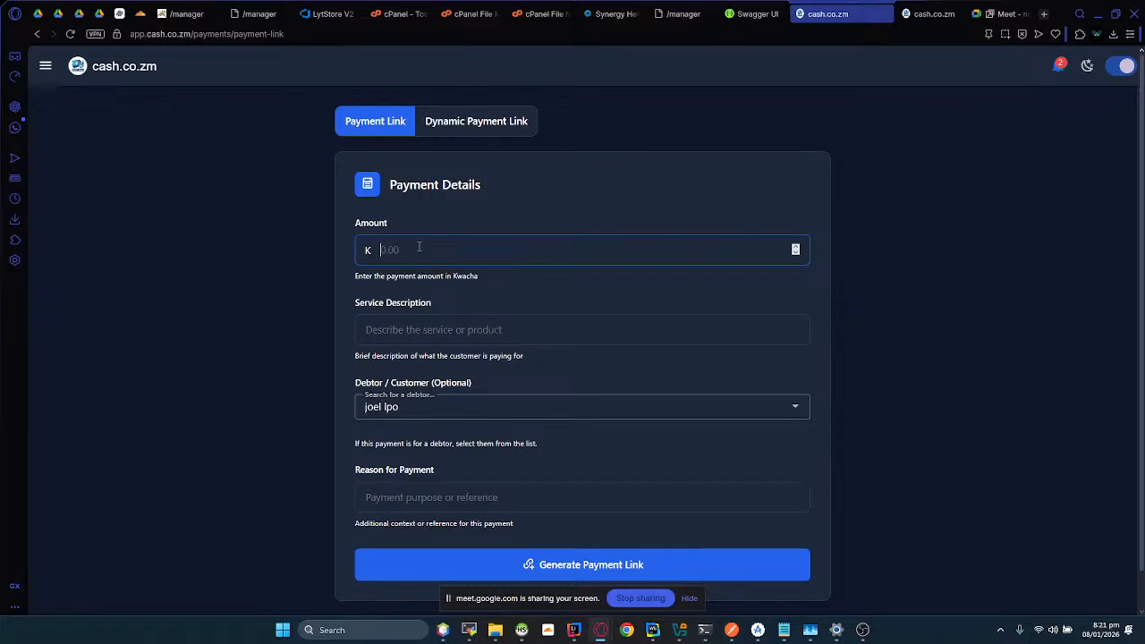
scroll(402, 296, "down", 1)
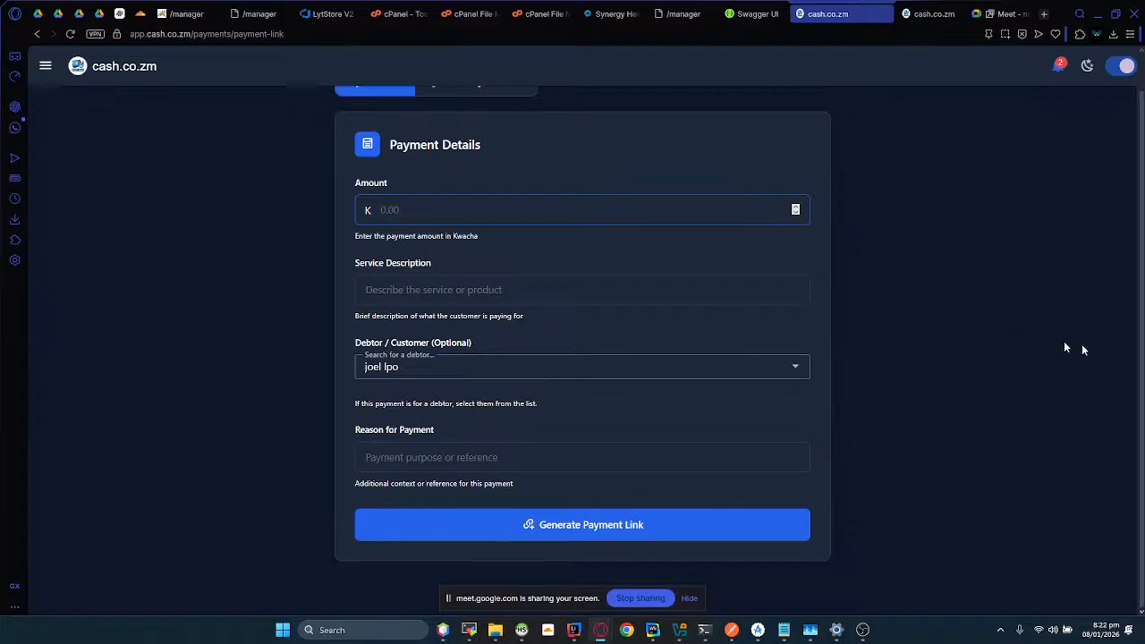
scroll(1080, 403, "up", 1)
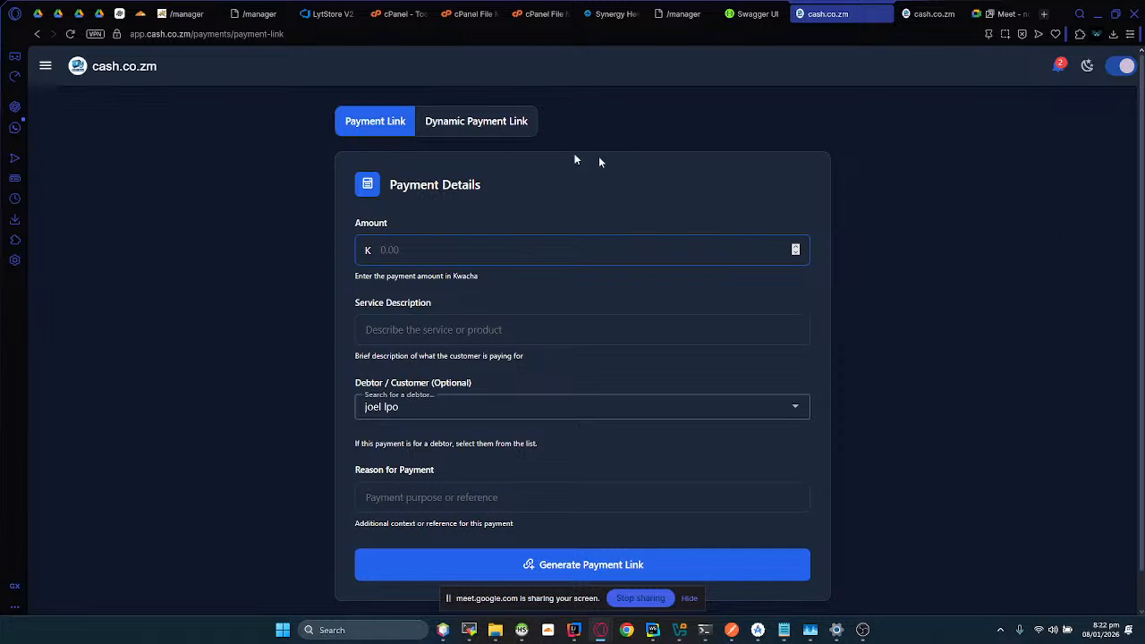
Step: Start a new expense request with the expense type food allowance and an amount of K 12
left_click(46, 66)
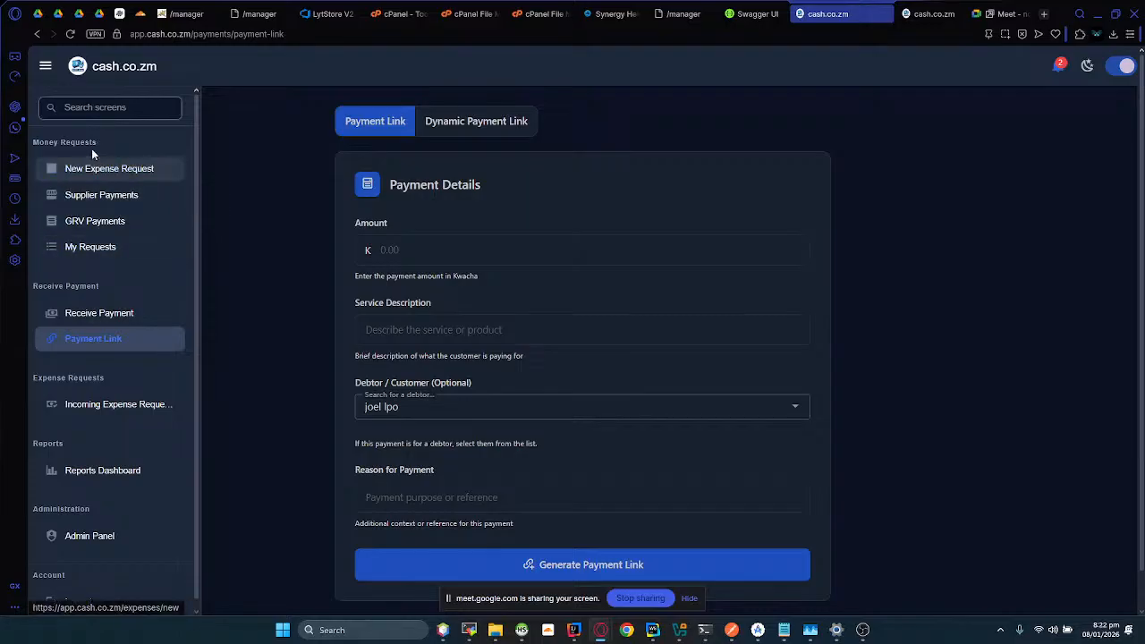
left_click(113, 171)
left_click(114, 172)
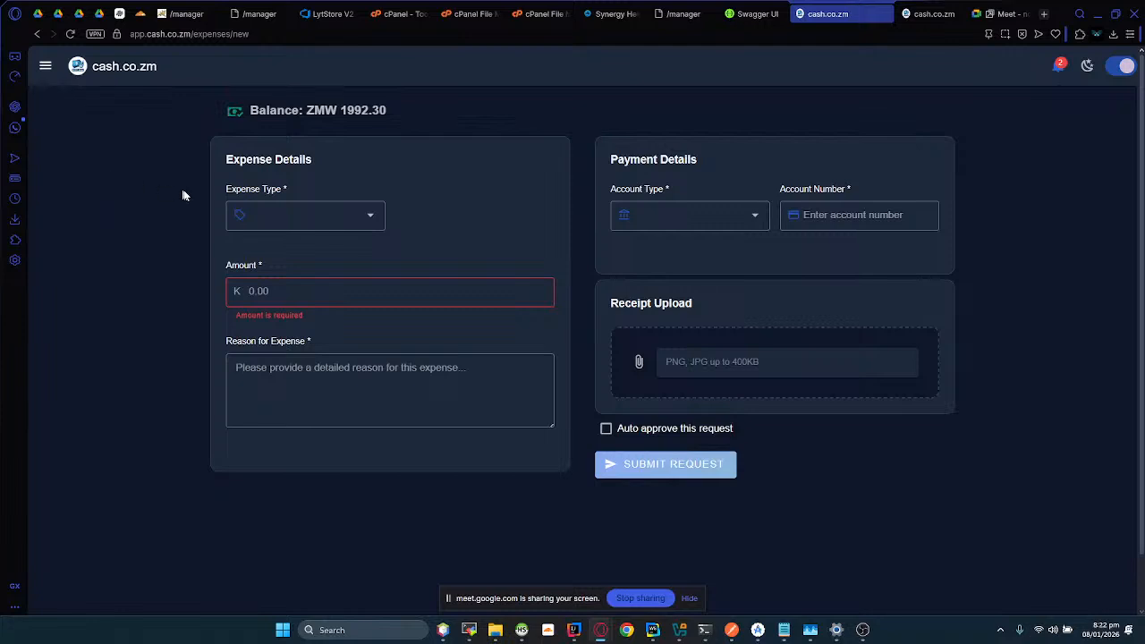
left_click(280, 219)
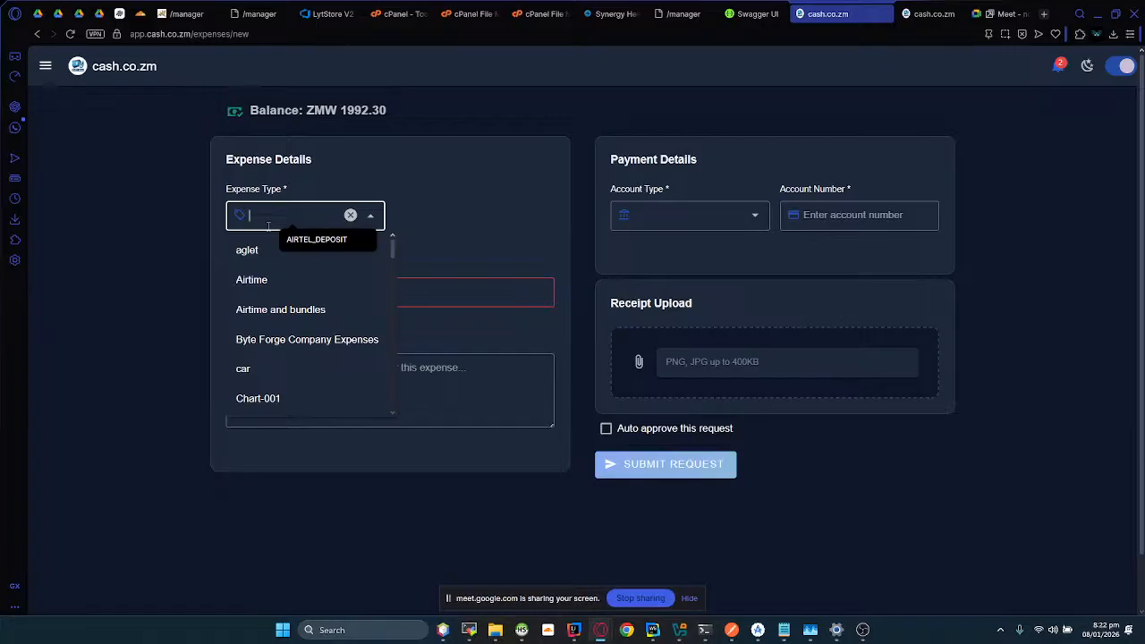
type("food")
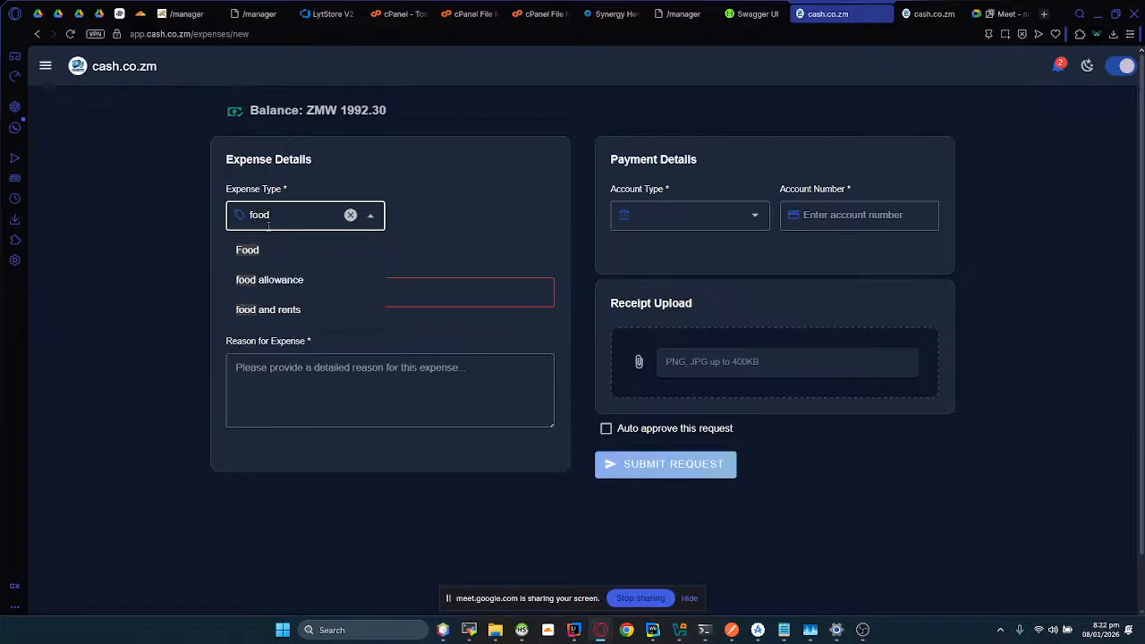
left_click(254, 281)
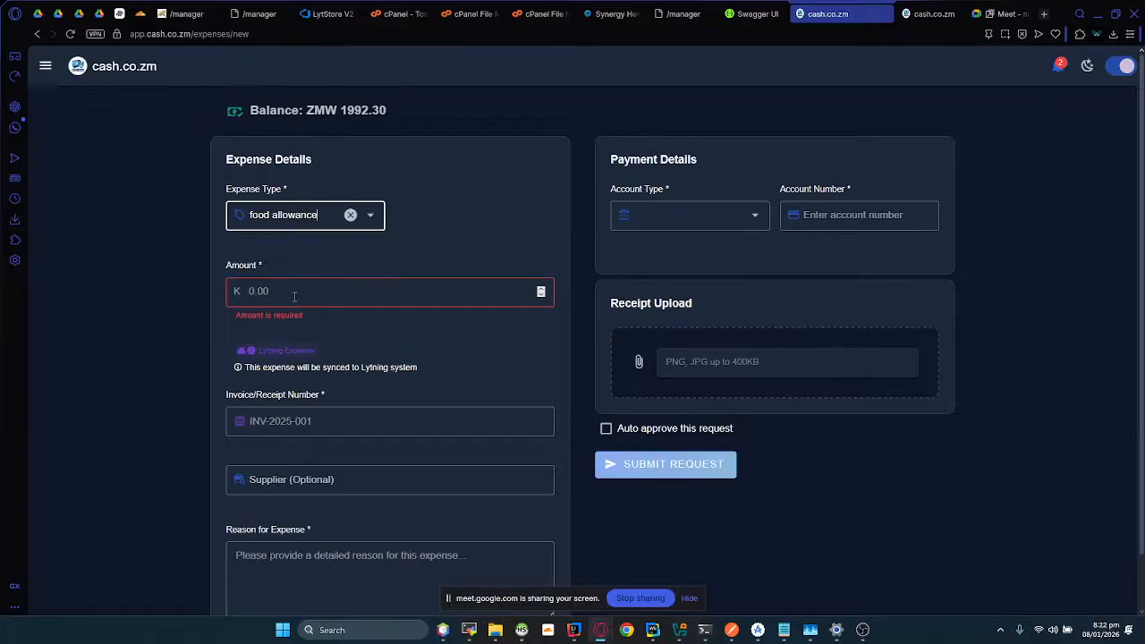
left_click(293, 296)
type("12")
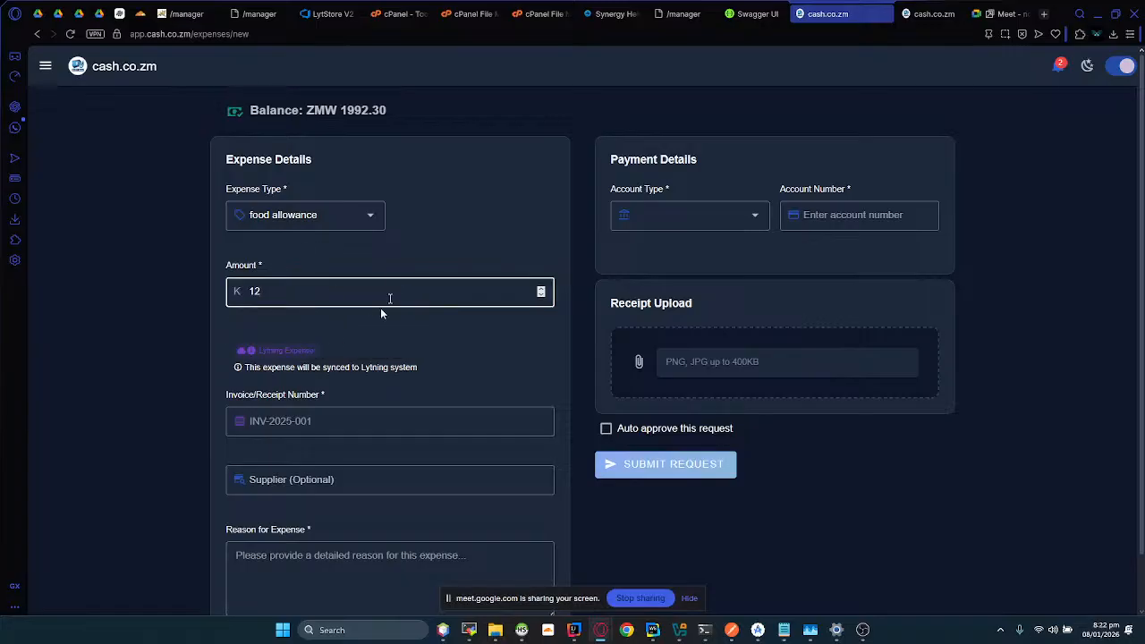
Step: Enter GH-009 as the invoice/receipt number of the food allowance expense
scroll(375, 249, "down", 1)
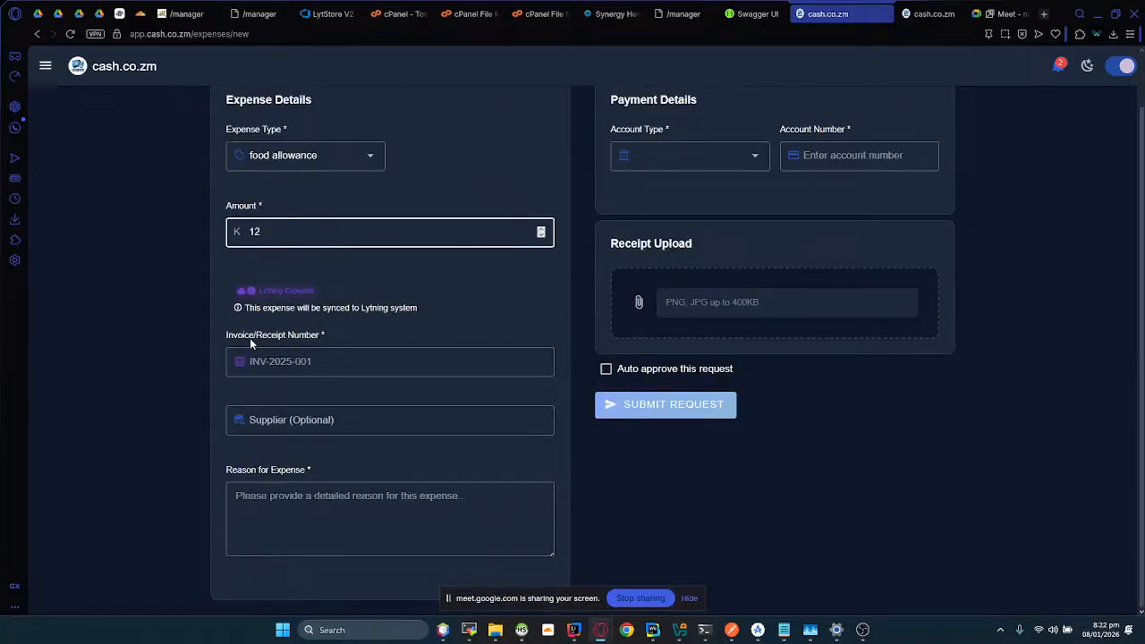
left_click_drag(223, 335, 335, 342)
left_click(328, 356)
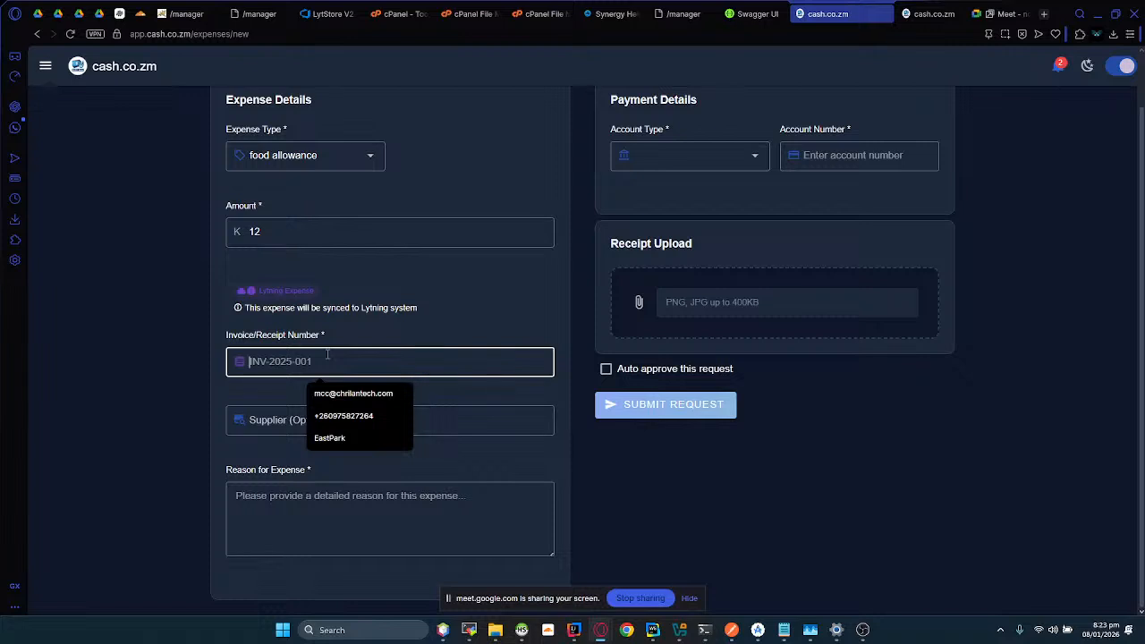
type("GH")
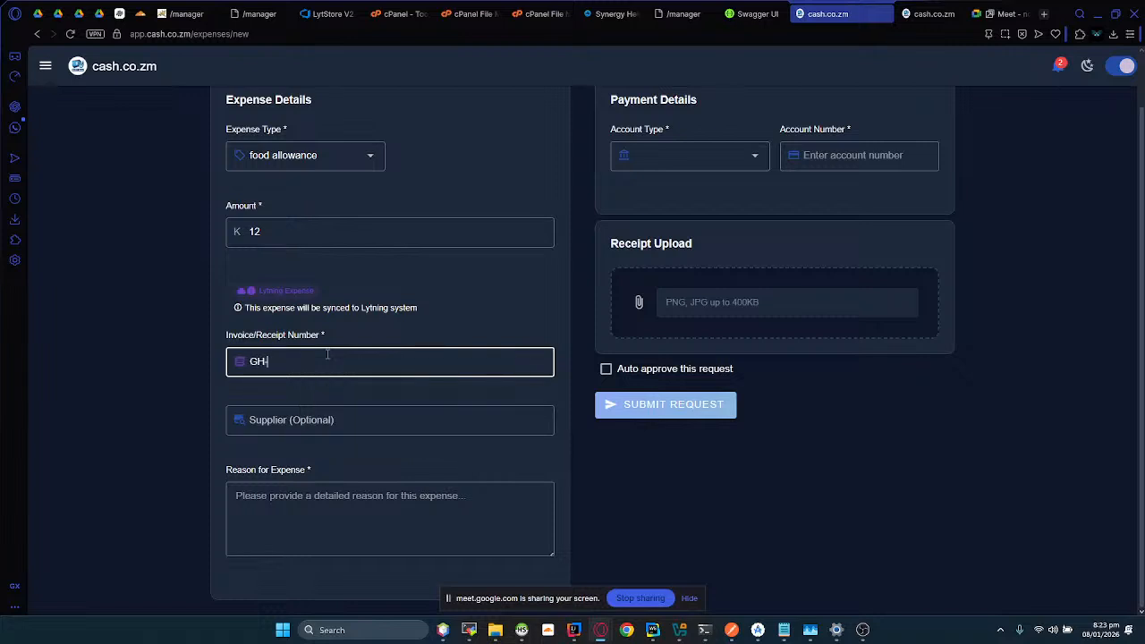
type("-009")
Step: Look at the optional supplier field, leave it empty, and give "Lunch Money" as the reason for the expense
left_click(242, 432)
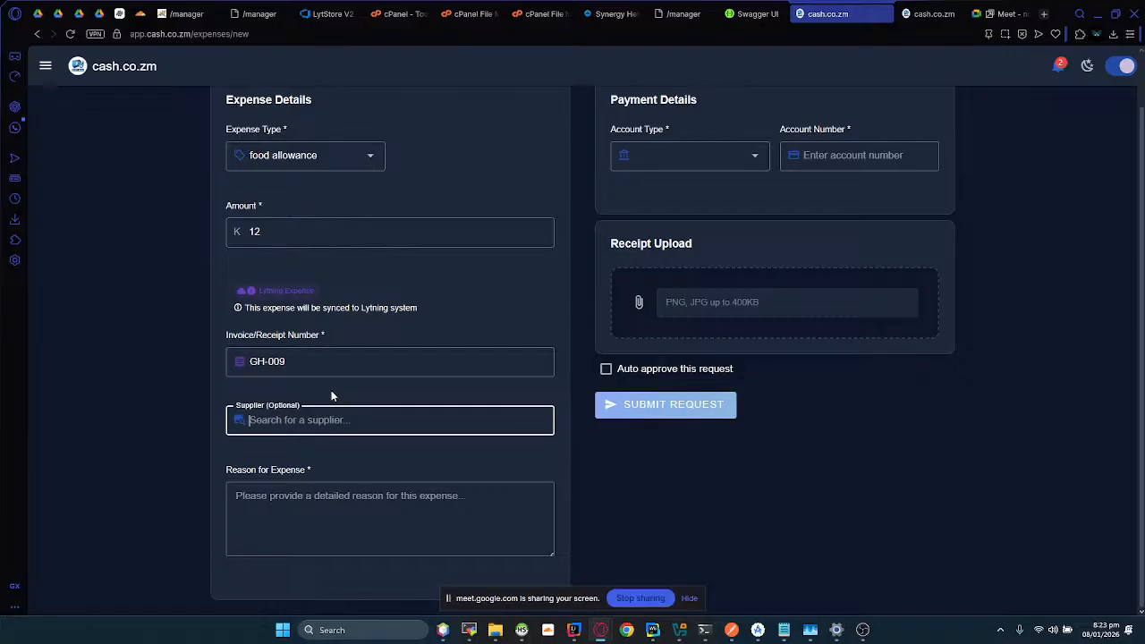
left_click(226, 438)
left_click(252, 422)
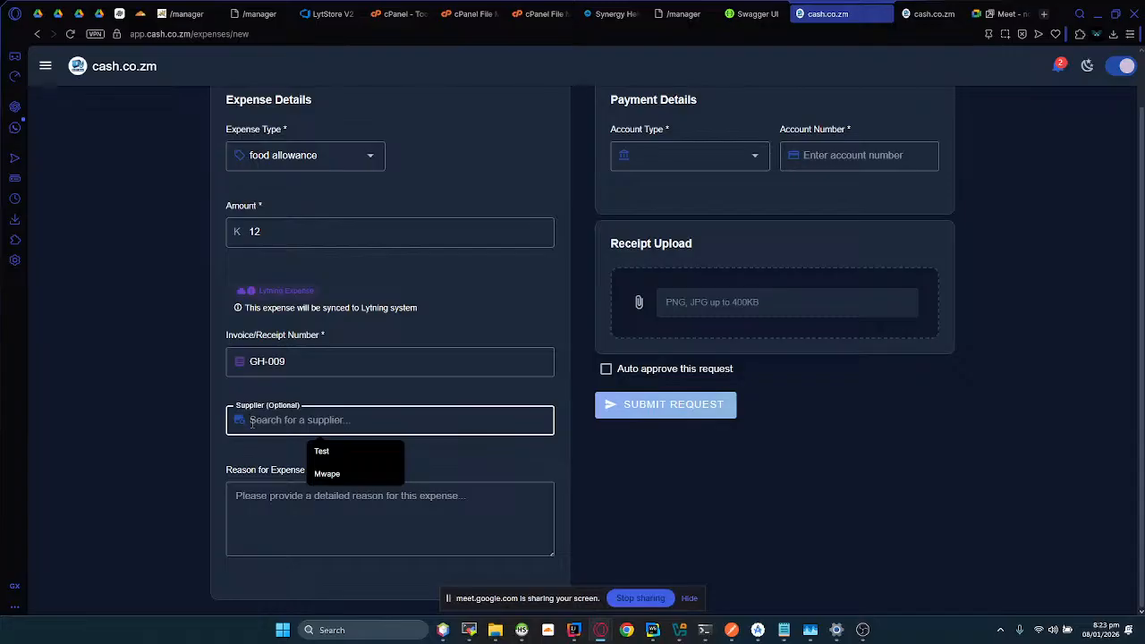
left_click(243, 528)
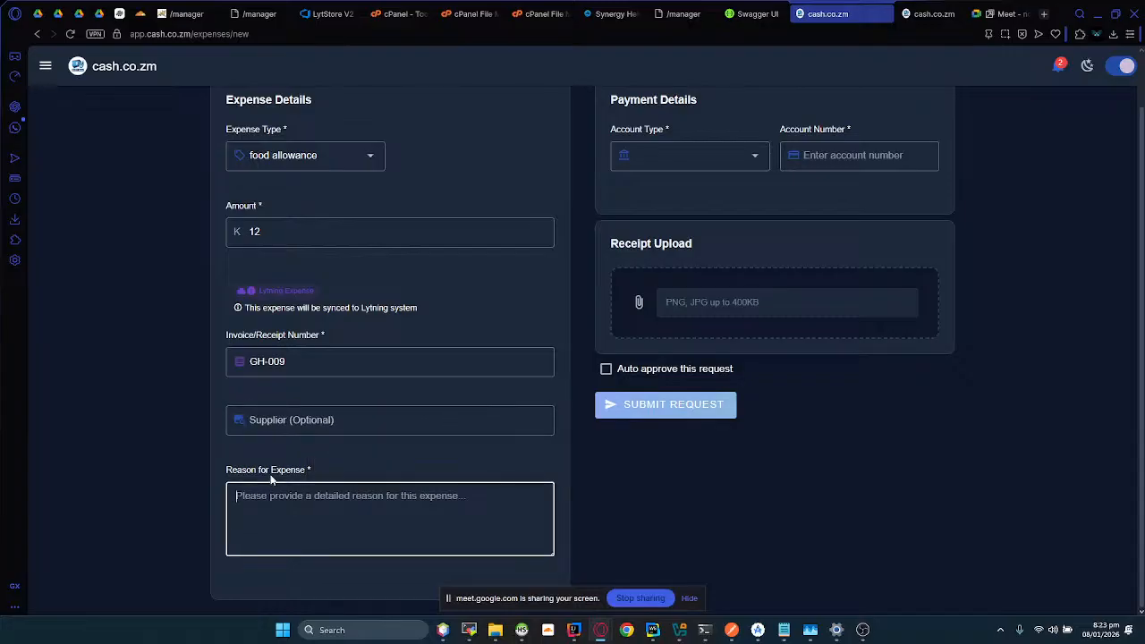
type("Lu")
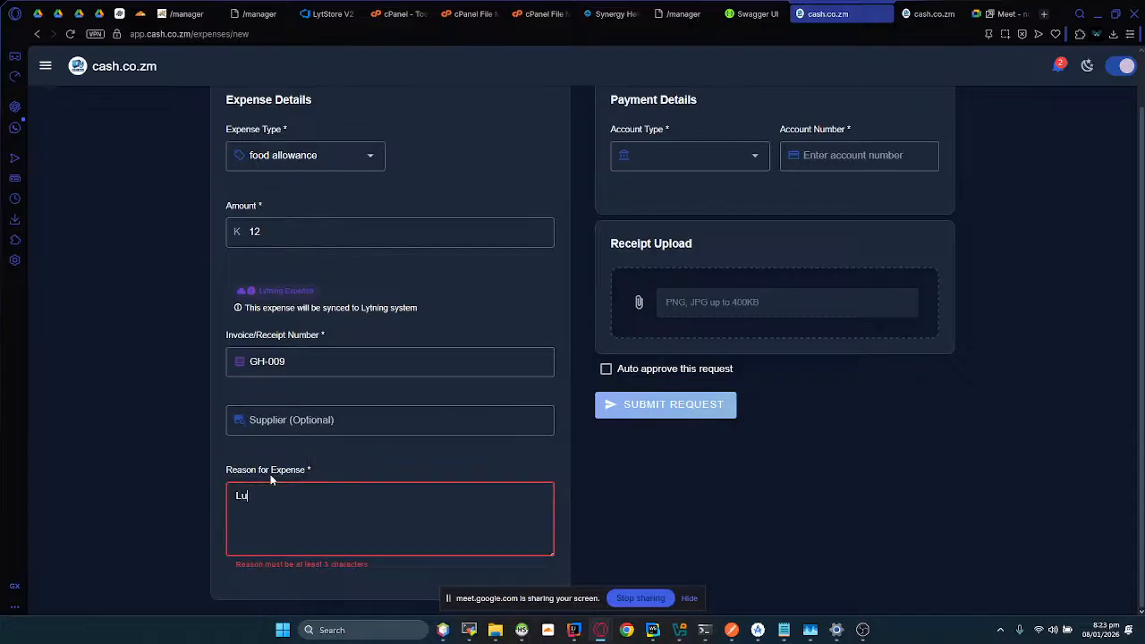
type("nch Money")
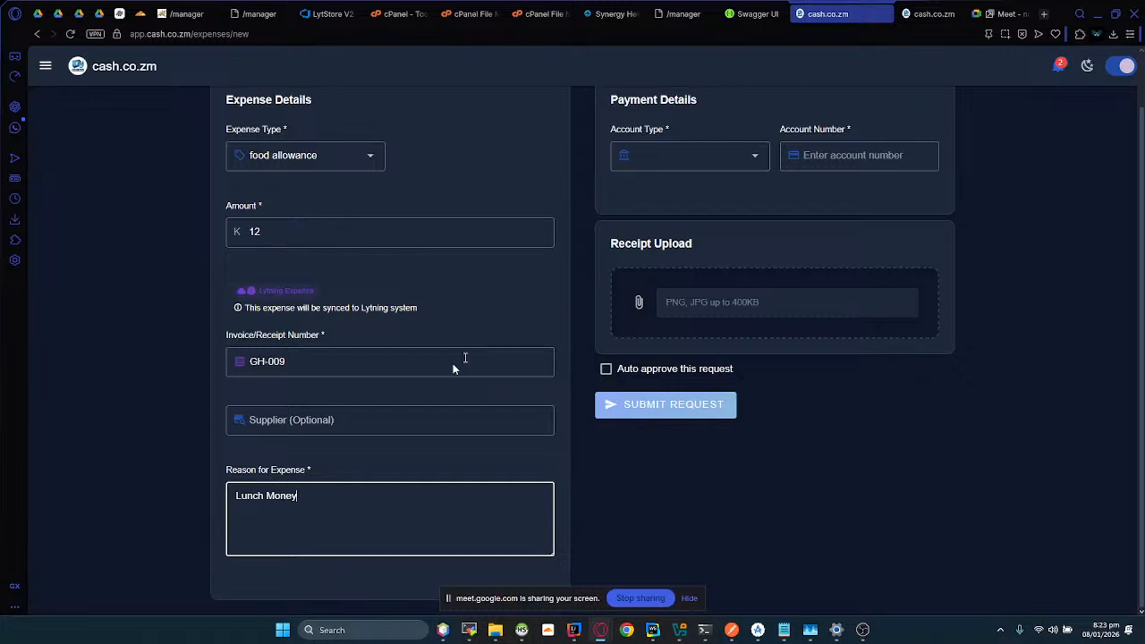
Step: Set the payment account type to AIRTEL and enter the recipient's account number
scroll(626, 276, "up", 1)
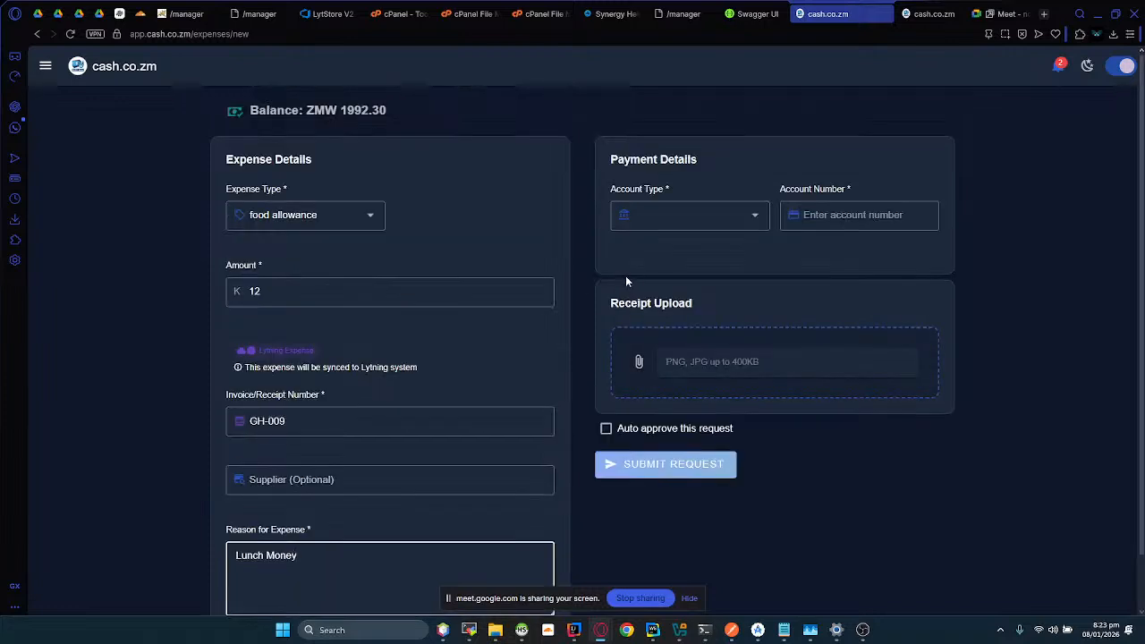
left_click(646, 224)
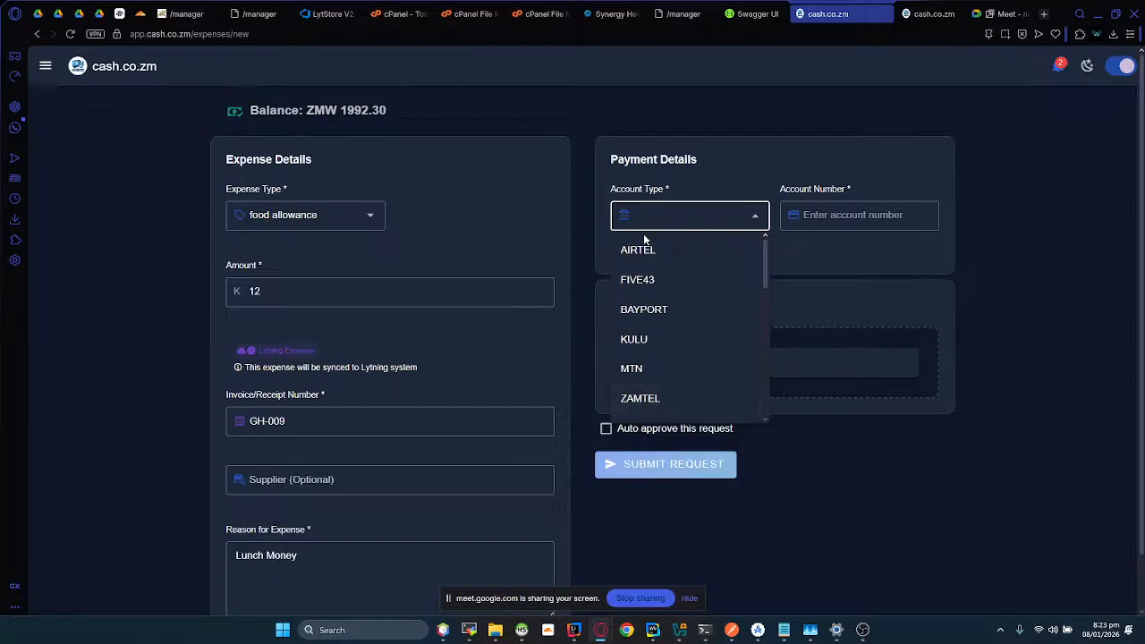
left_click(634, 258)
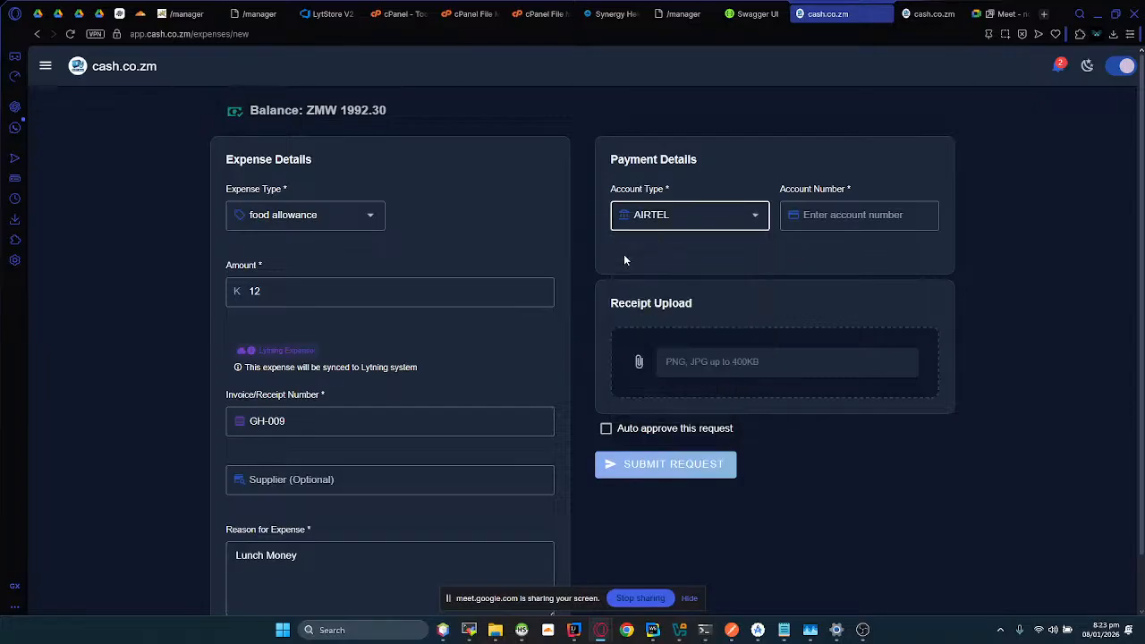
left_click(806, 226)
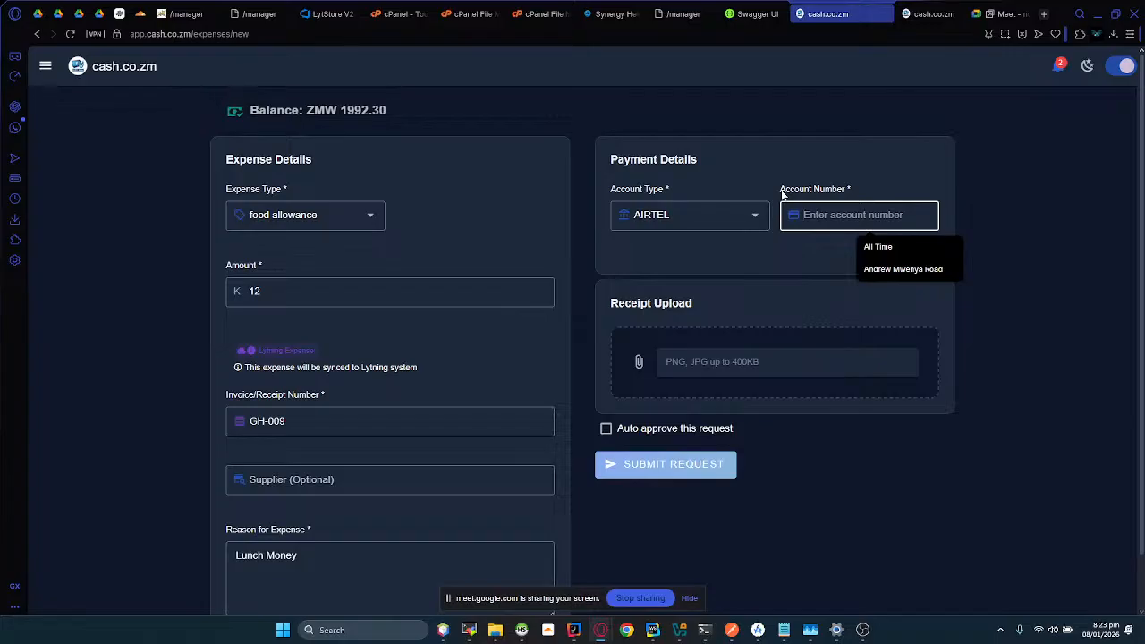
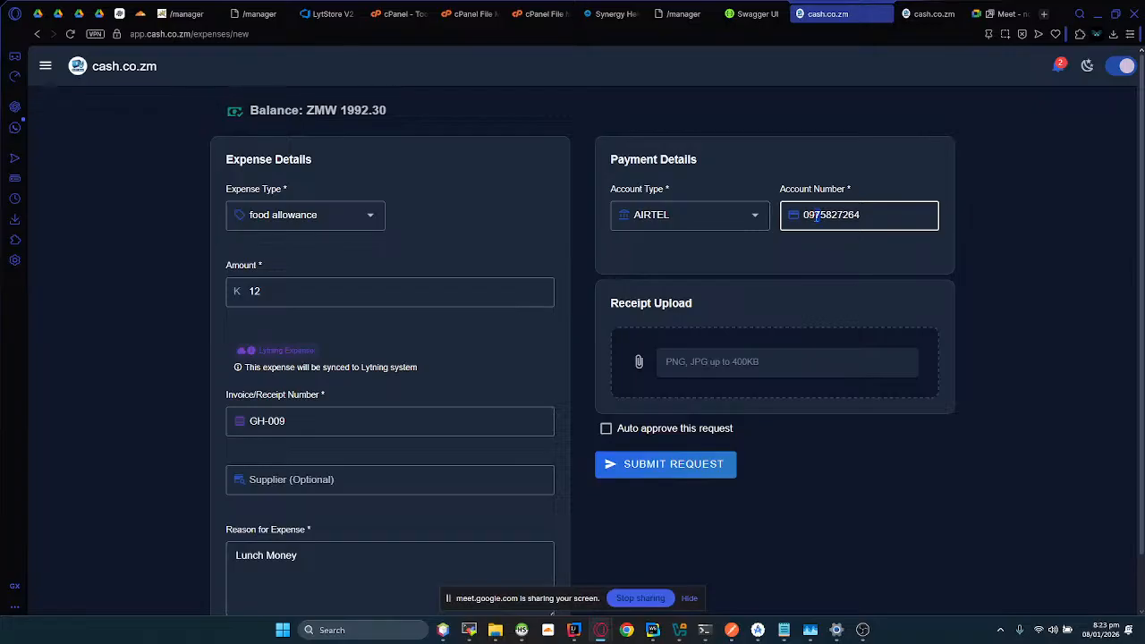
Step: Test the account number validation with an invalid Airtel prefix, read the format rule, and restore the original number
key("BackSpace")
type("8")
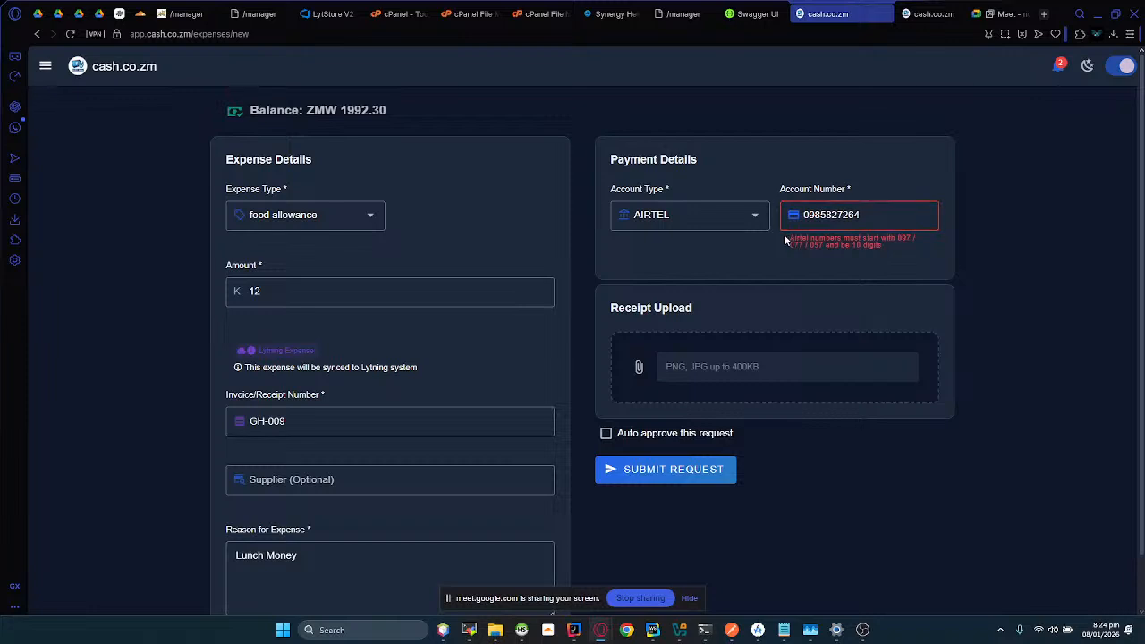
left_click_drag(783, 234, 889, 258)
left_click(864, 250)
left_click_drag(825, 247, 896, 238)
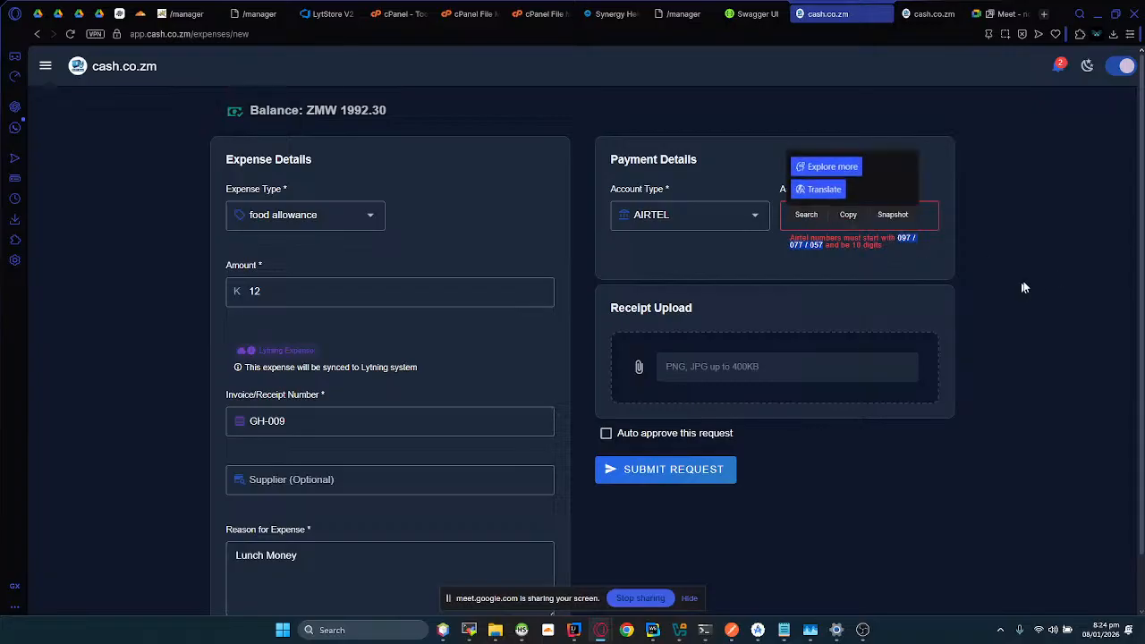
left_click(901, 267)
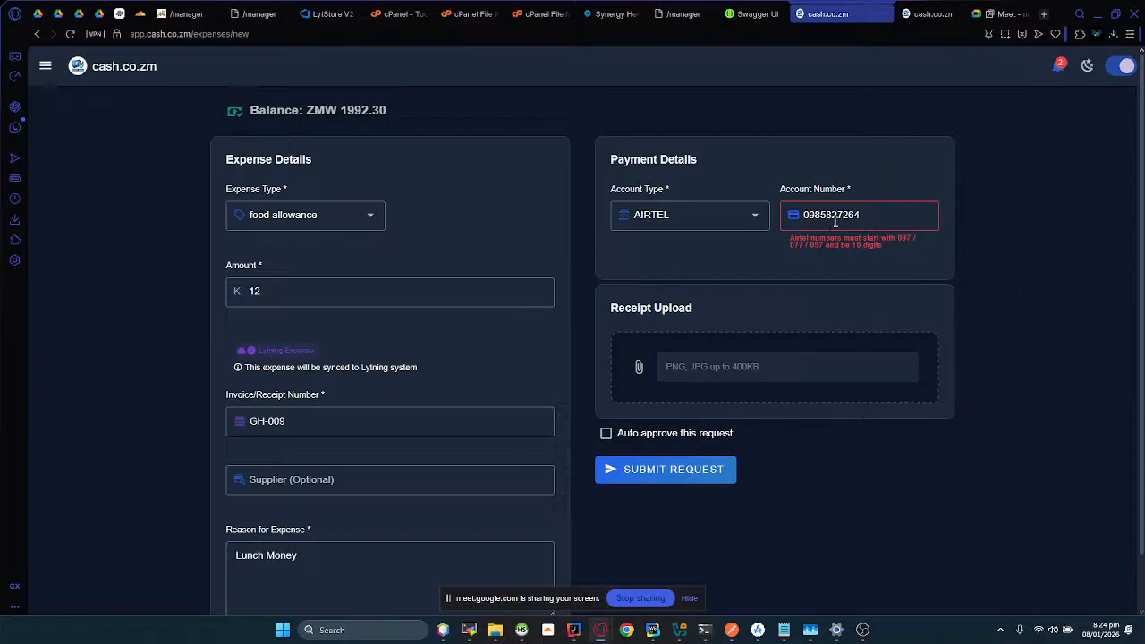
left_click_drag(815, 216, 820, 215)
type("7")
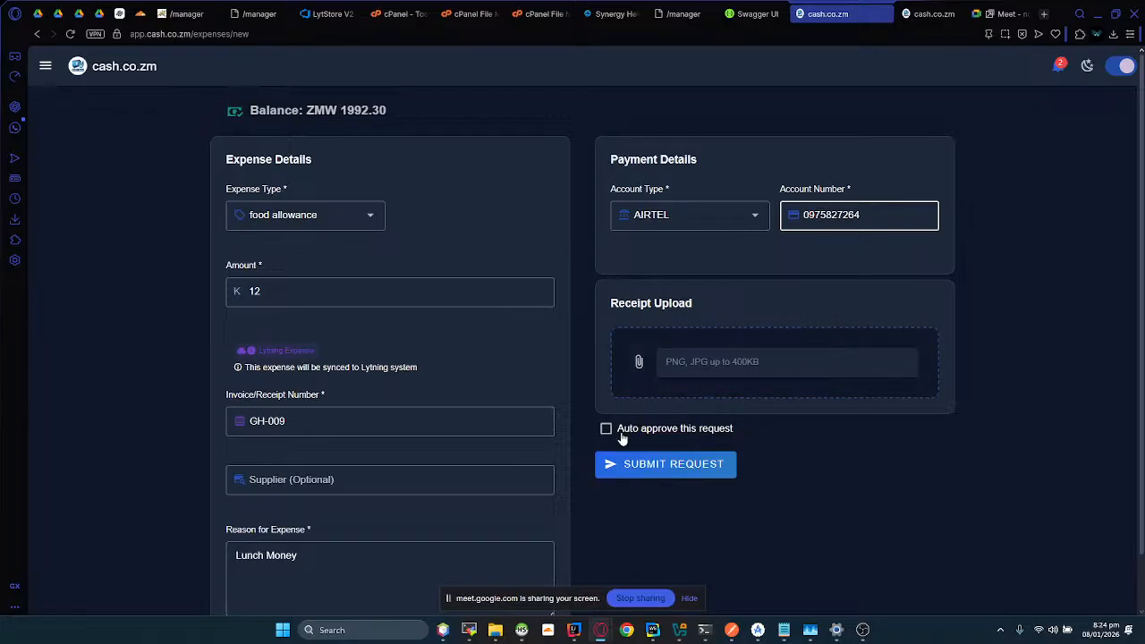
Step: Submit the expense request without auto approval and dismiss the confirmation
left_click(750, 432)
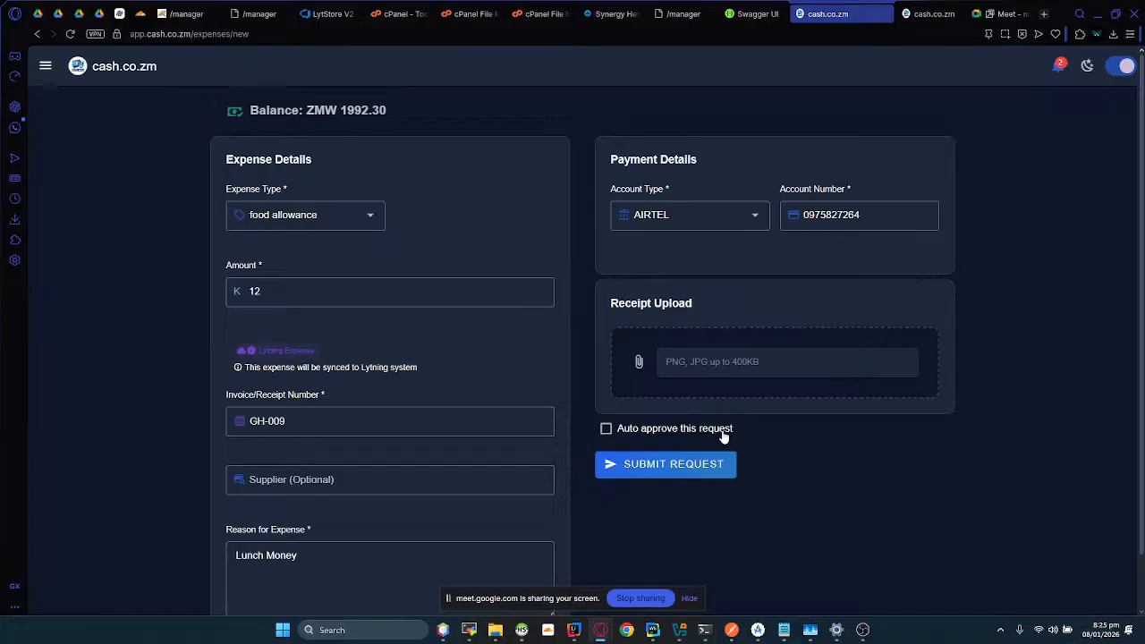
left_click(660, 472)
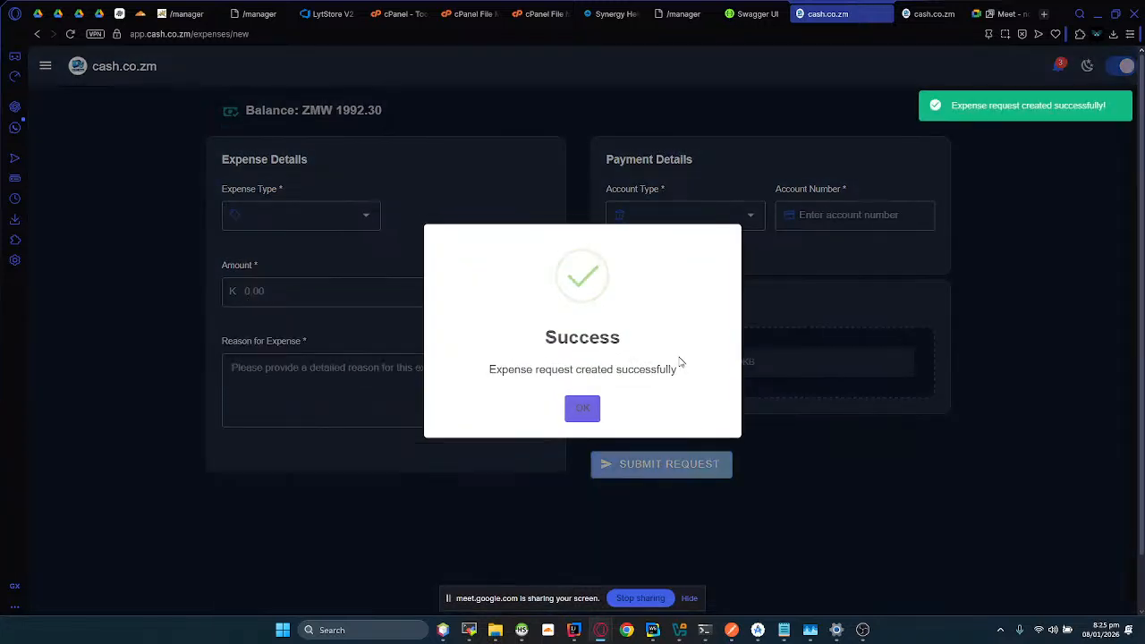
left_click(579, 411)
Step: Open the notifications, refresh them to look for the new expense request, and close them
left_click(1059, 69)
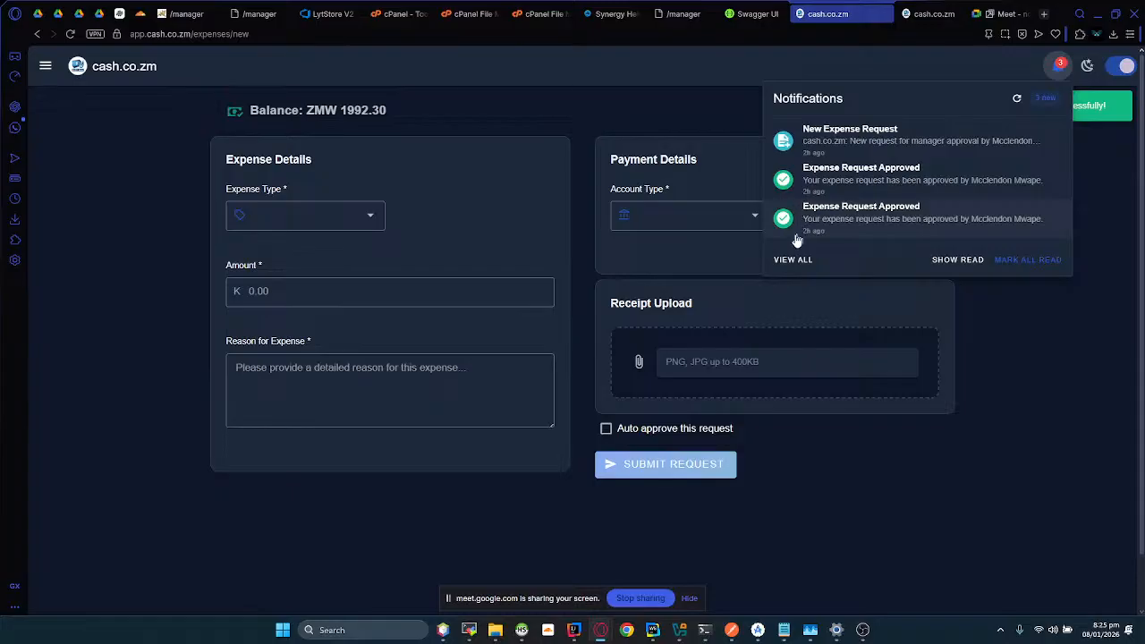
left_click(1017, 99)
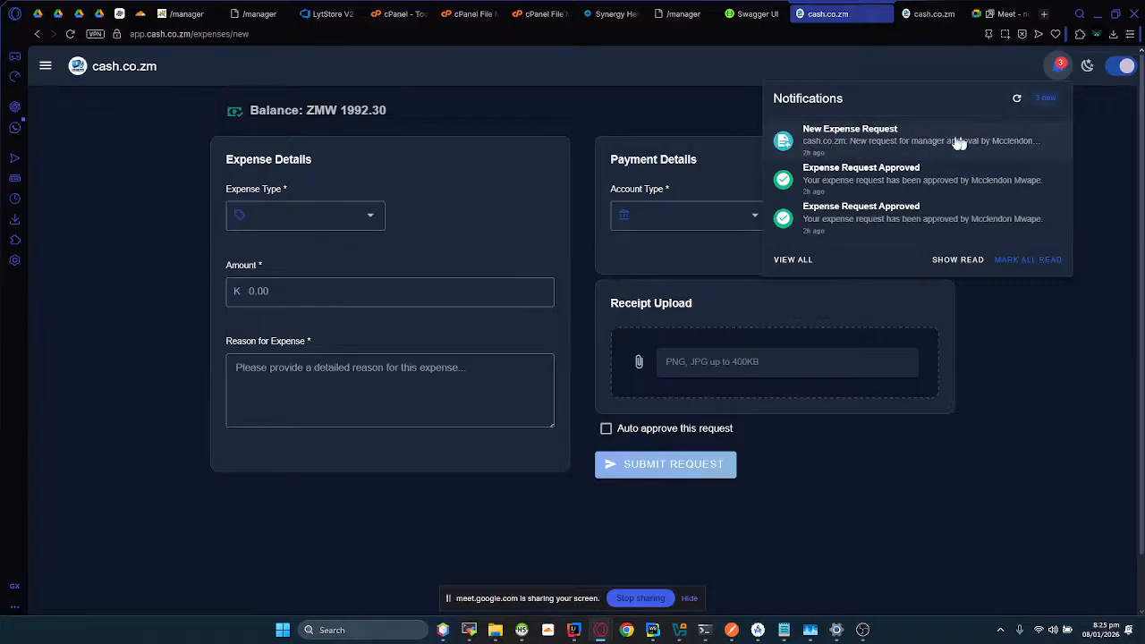
left_click(714, 106)
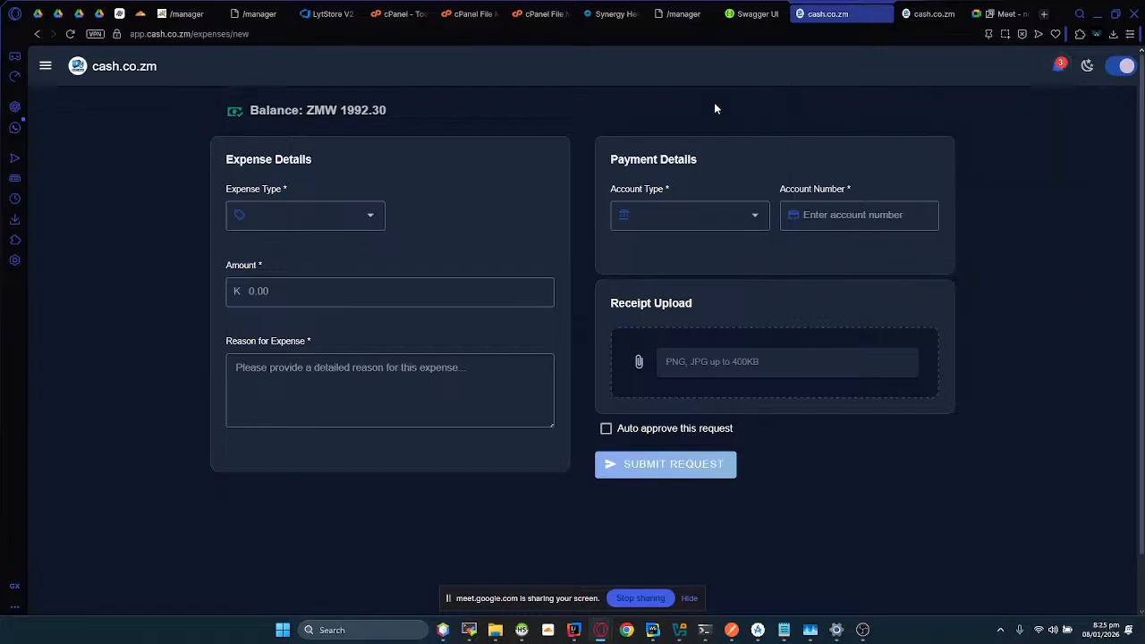
Step: Check the Chrilan Automated Messenger chat in WhatsApp for a request alert, and look through the app's notifications again
left_click(14, 128)
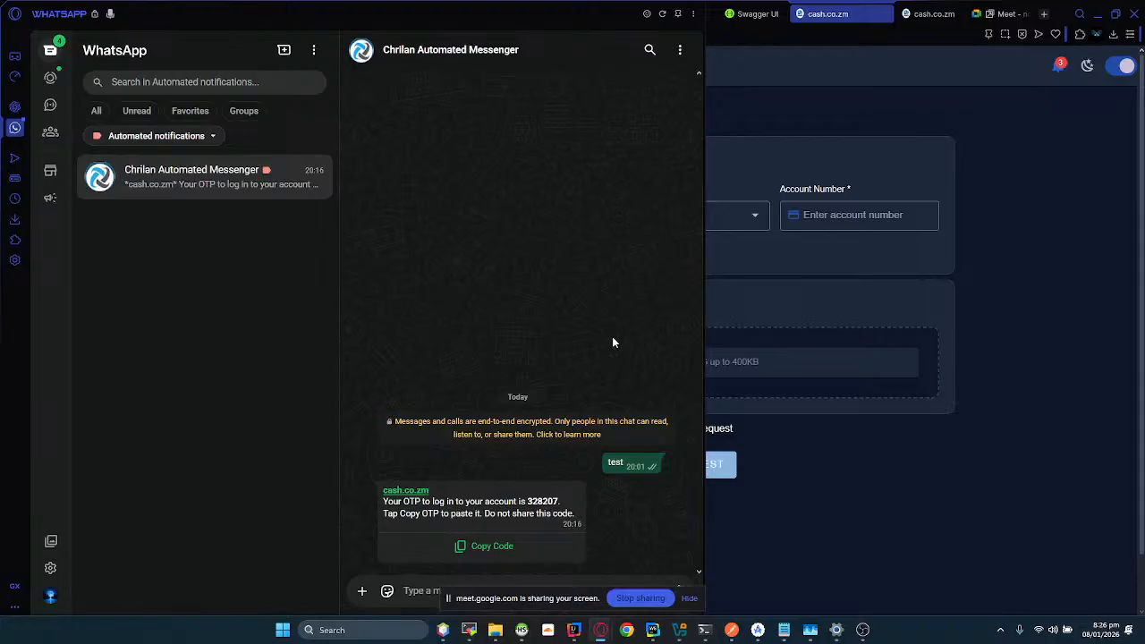
left_click(877, 433)
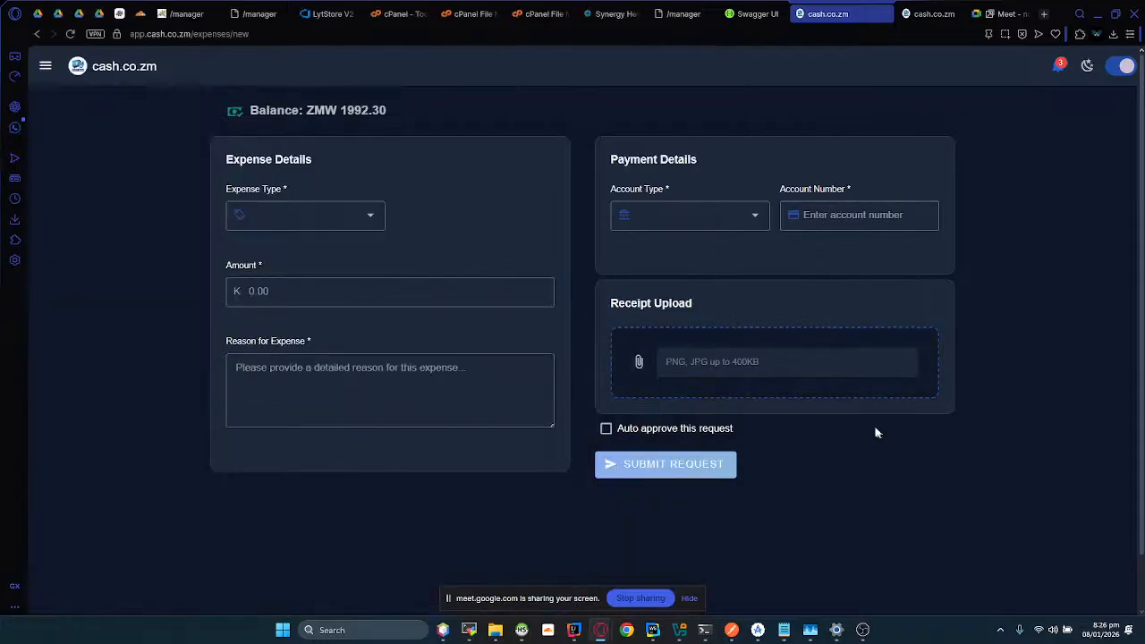
left_click(1062, 68)
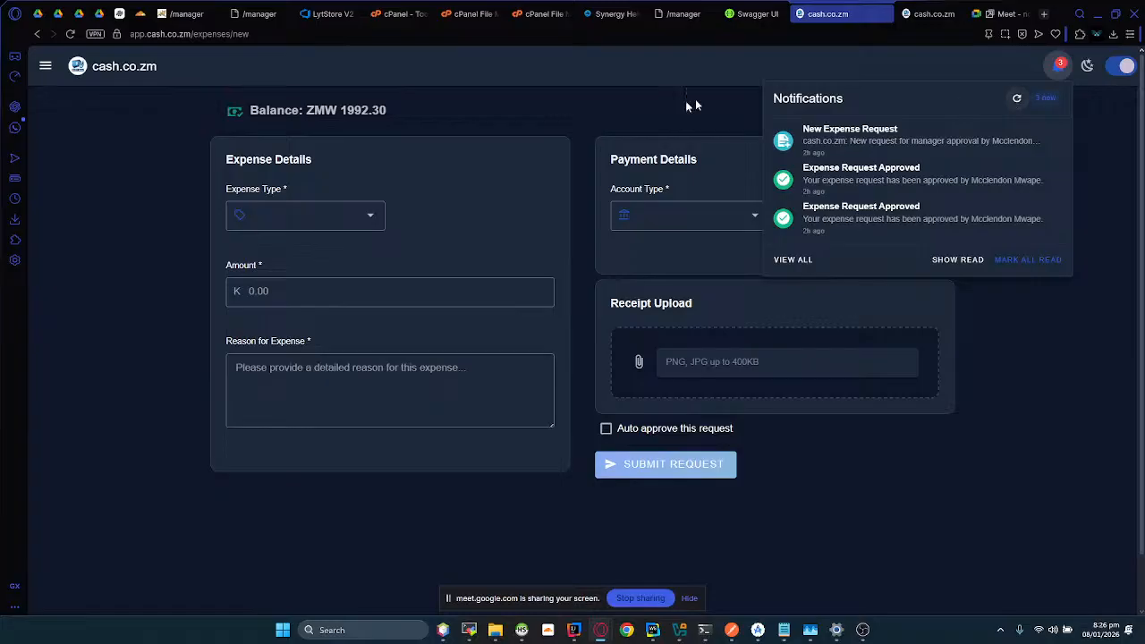
left_click(517, 140)
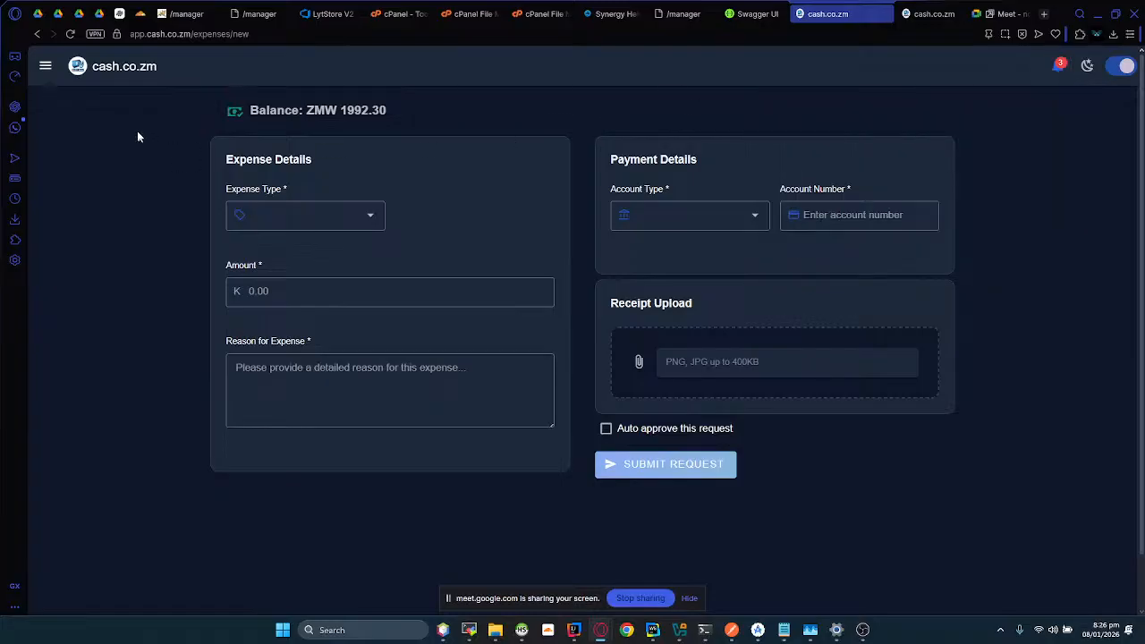
Step: Open the incoming expense requests and examine the pending amount, current balance, today's decisions and the list of pending requests
left_click(46, 67)
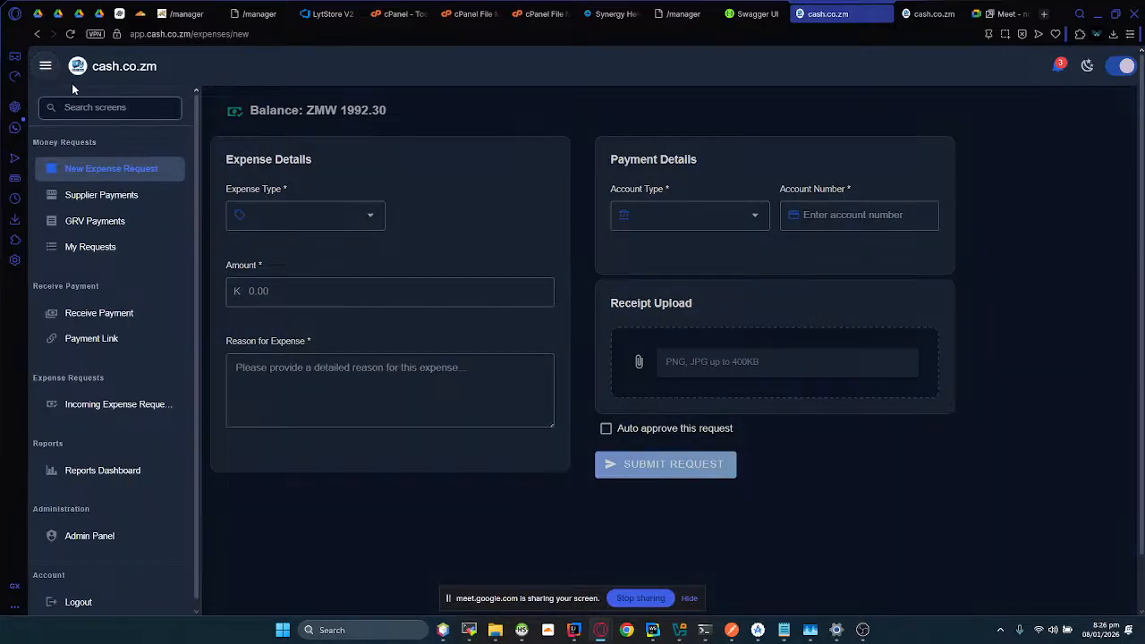
left_click(98, 407)
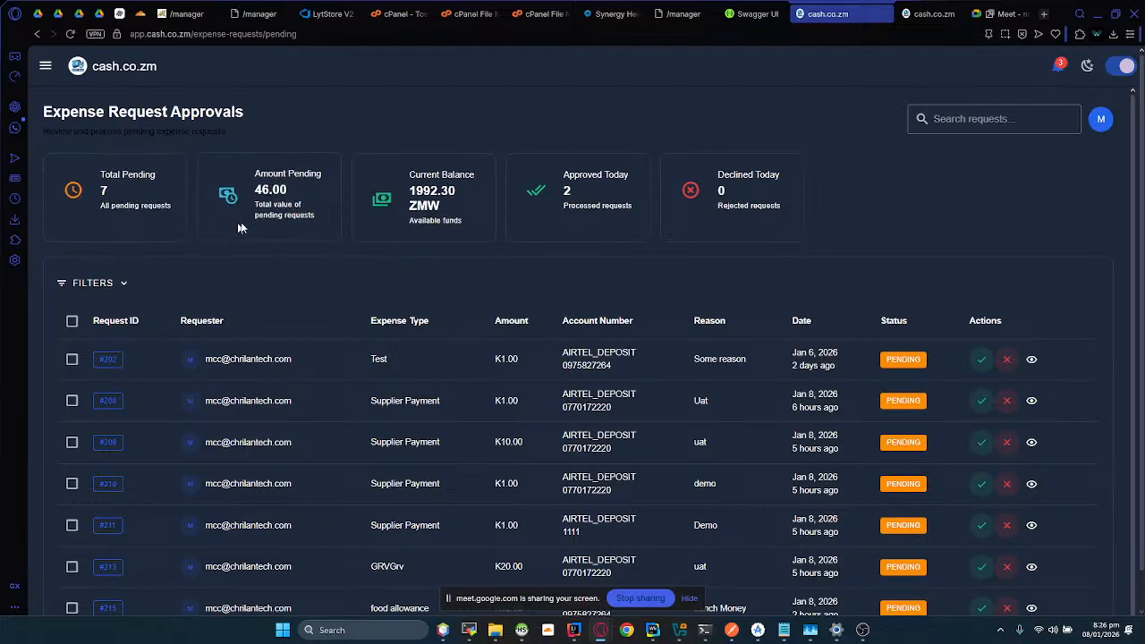
left_click_drag(248, 188, 304, 208)
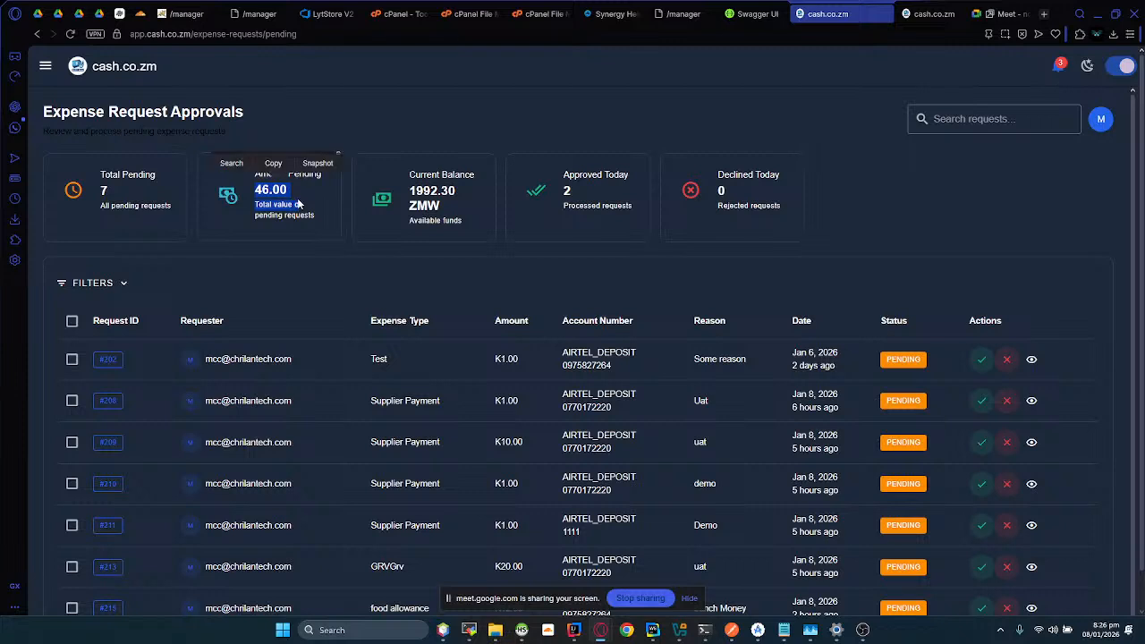
left_click_drag(401, 176, 475, 220)
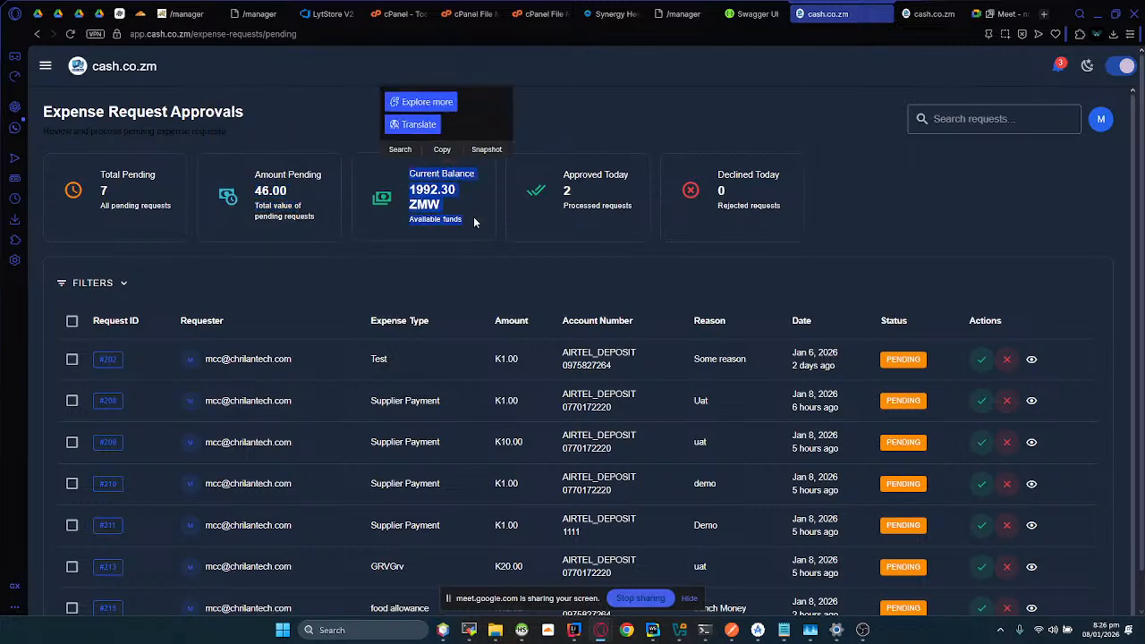
left_click(574, 184)
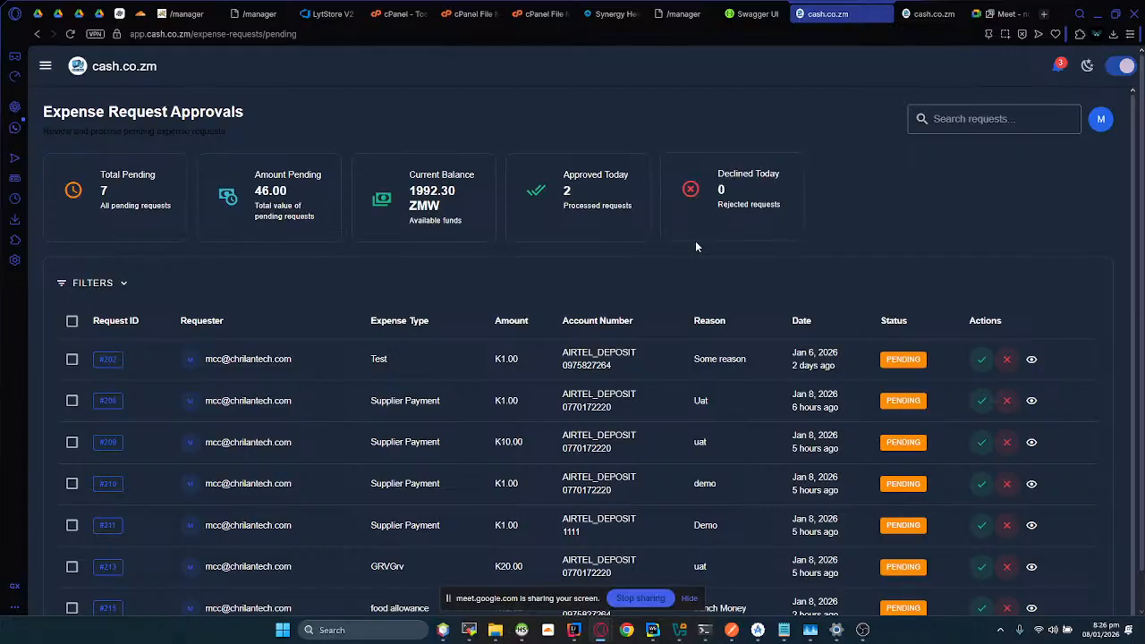
scroll(430, 304, "down", 1)
scroll(431, 328, "down", 1)
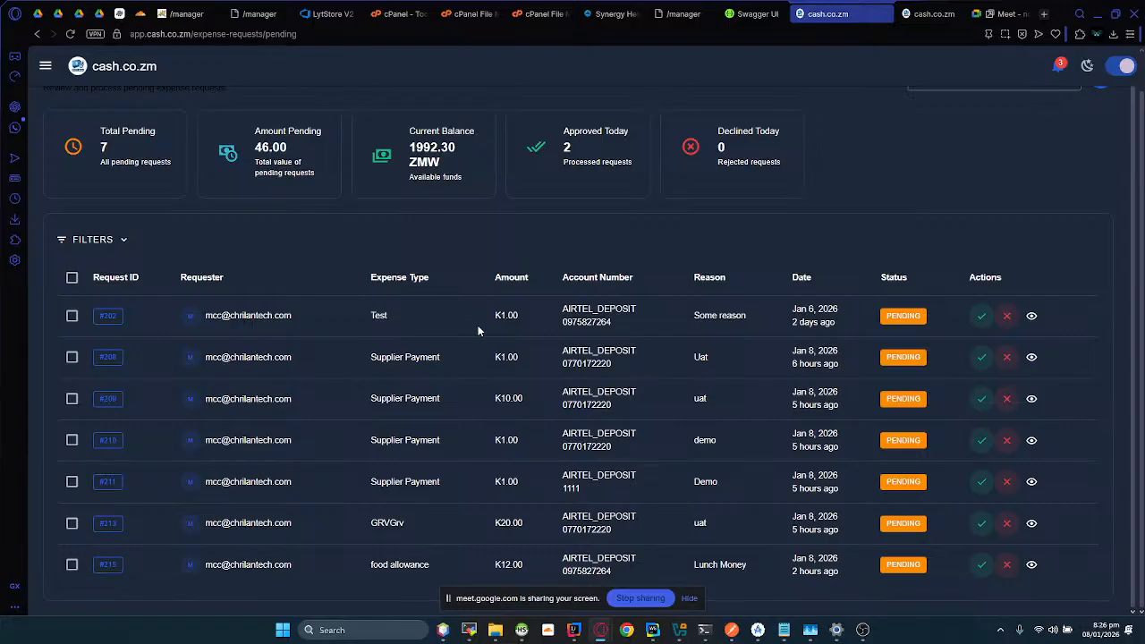
Step: Approve the pending K1.00 Test expense request and read through its proof of payment
left_click(982, 318)
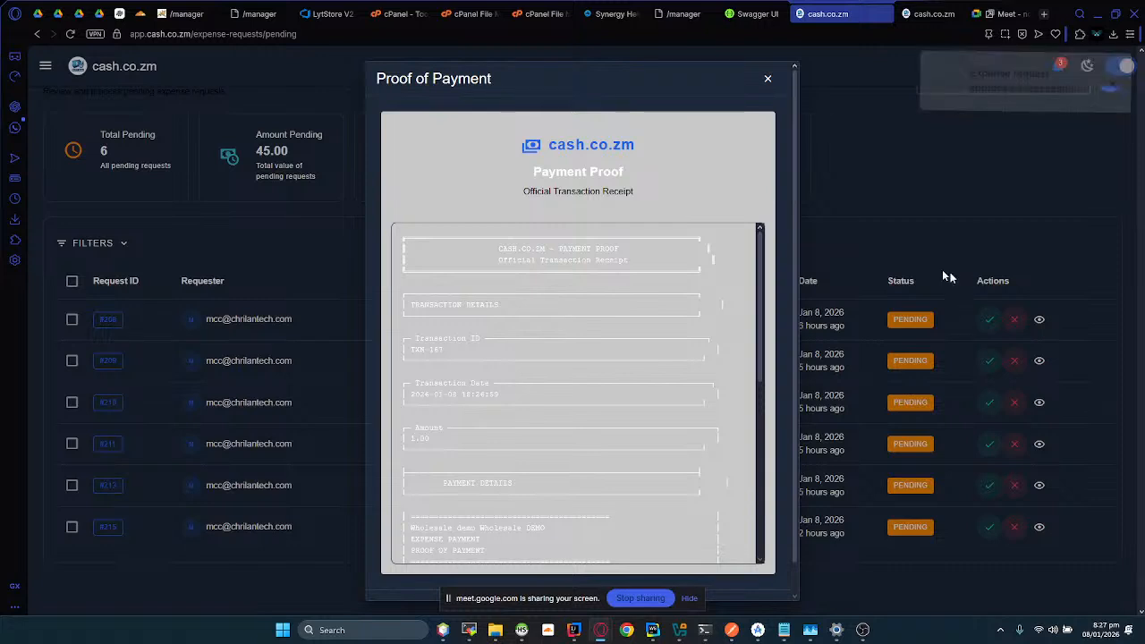
scroll(592, 338, "down", 4)
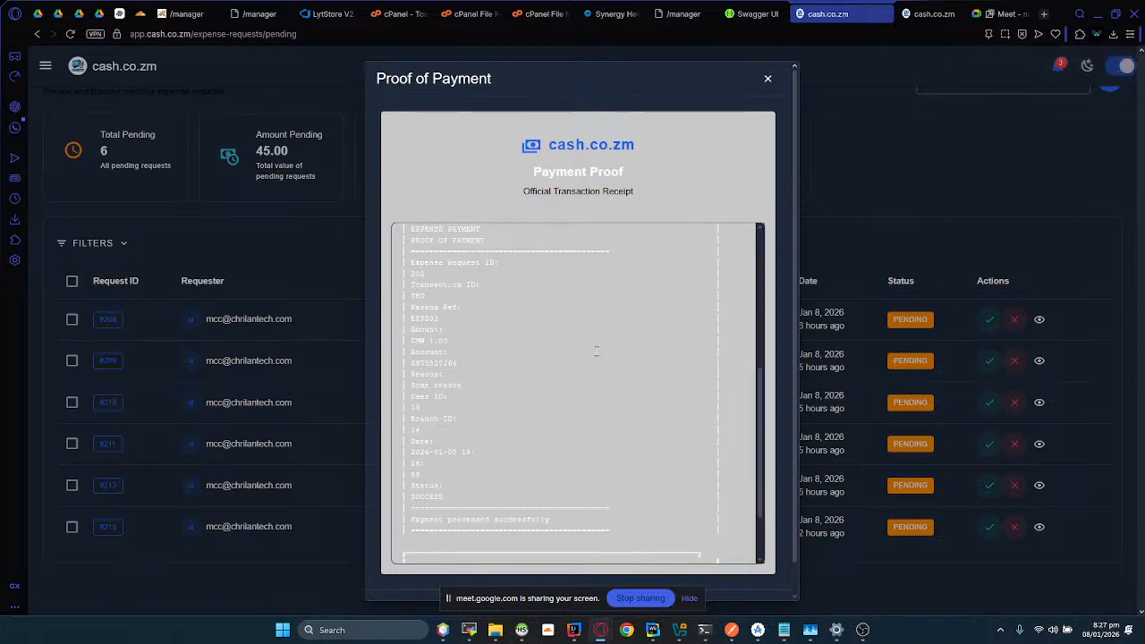
Step: Finish reading the proof of payment, close it, and read the expense approval message in the Chrilan Automated Messenger chat in WhatsApp
scroll(620, 373, "down", 1)
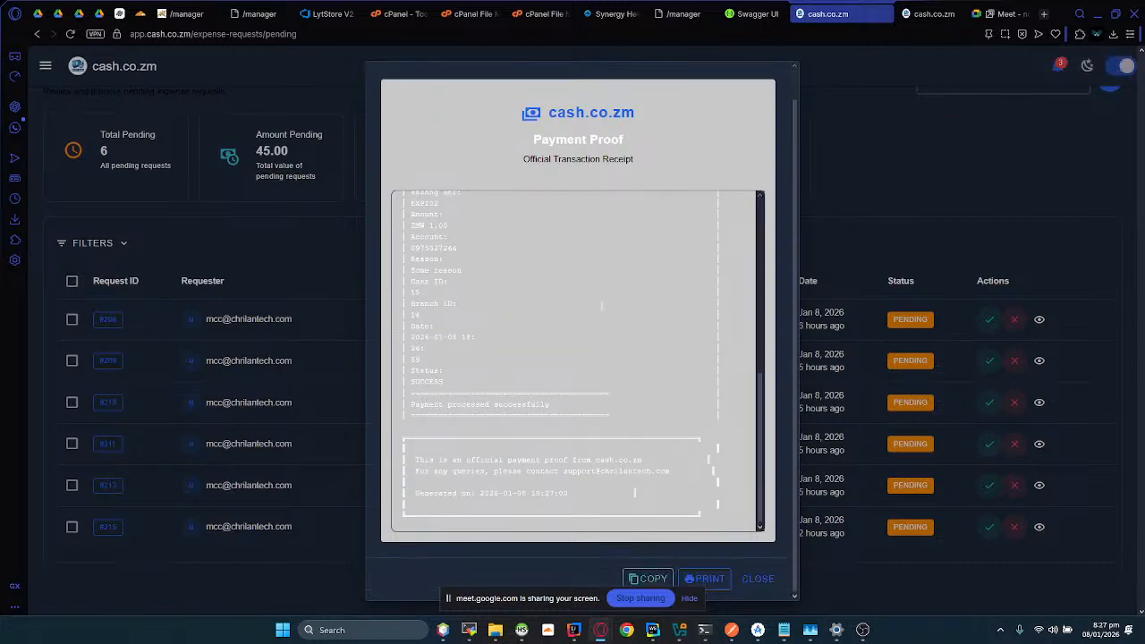
left_click(752, 582)
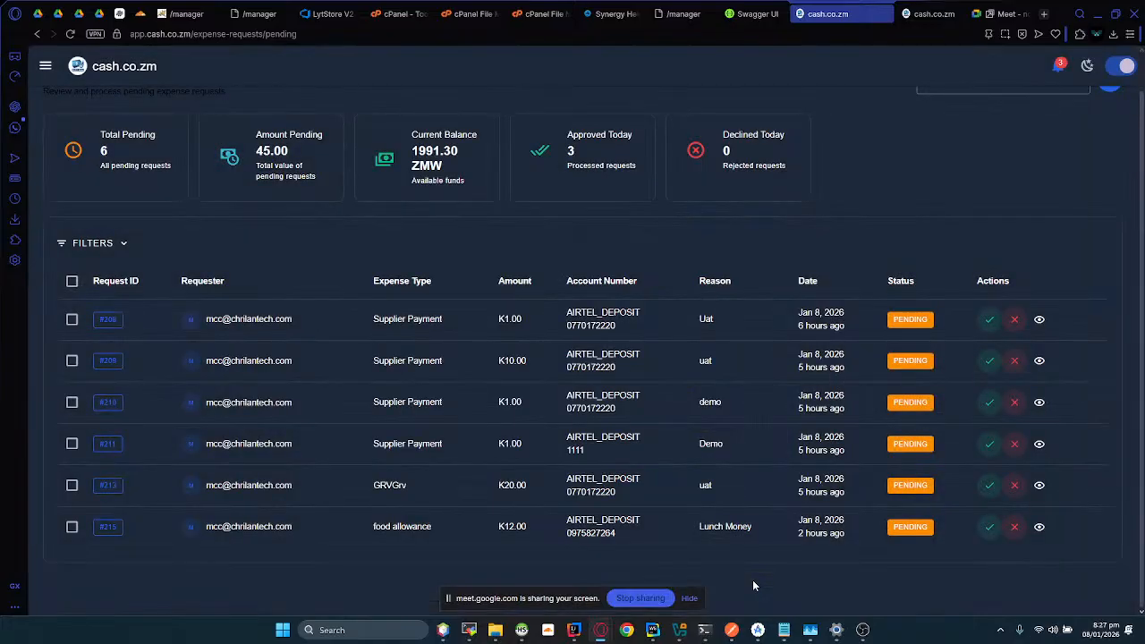
left_click(14, 128)
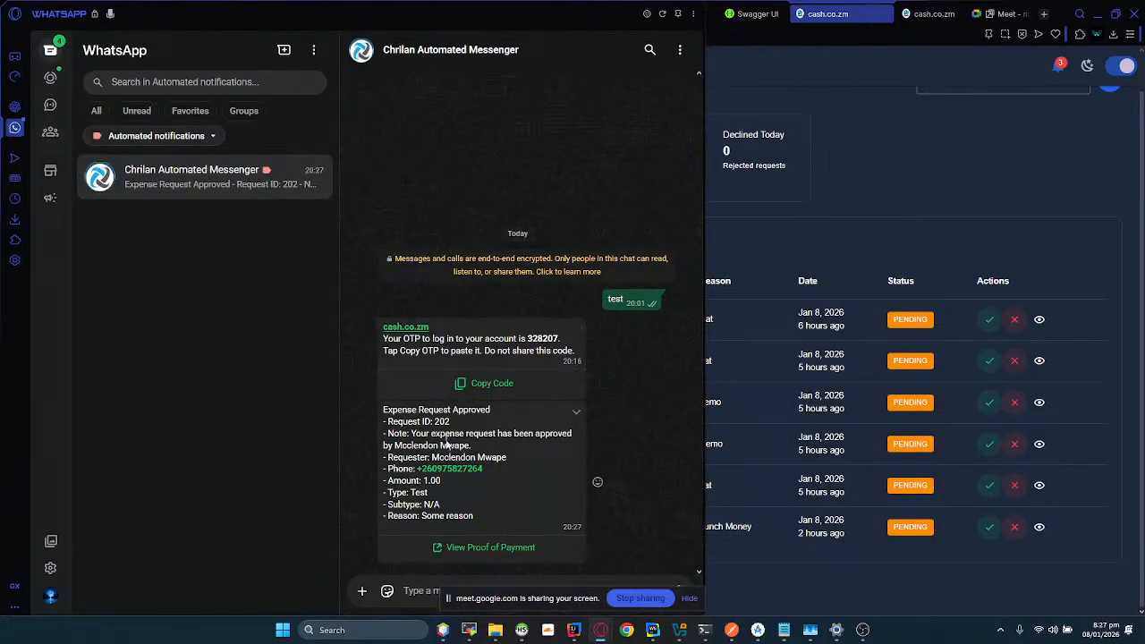
left_click_drag(384, 411, 478, 519)
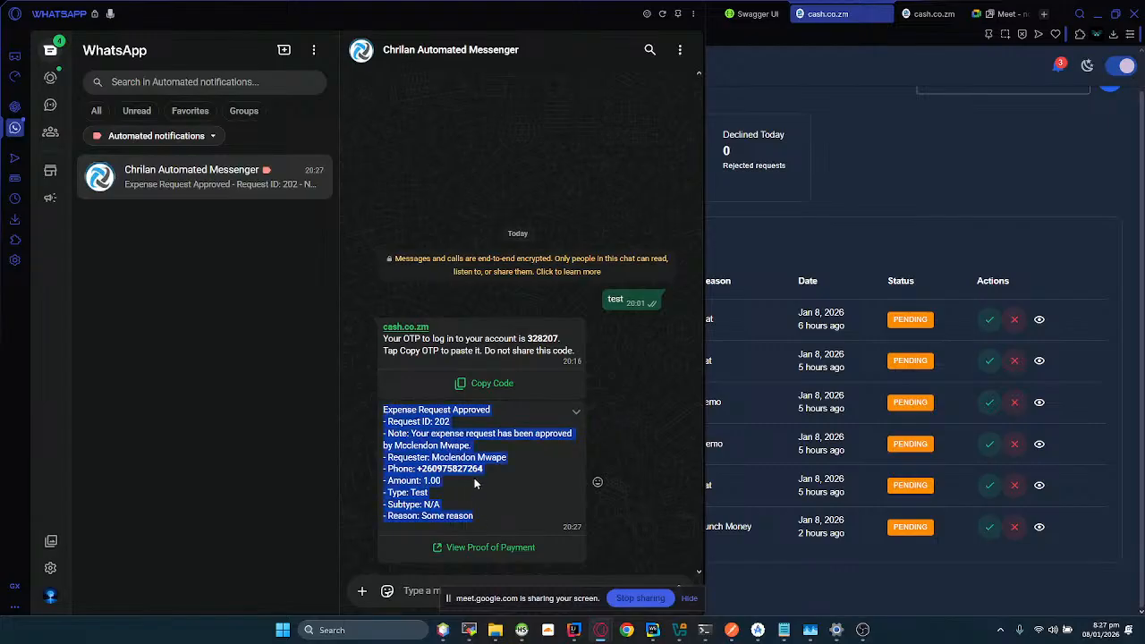
left_click(463, 431)
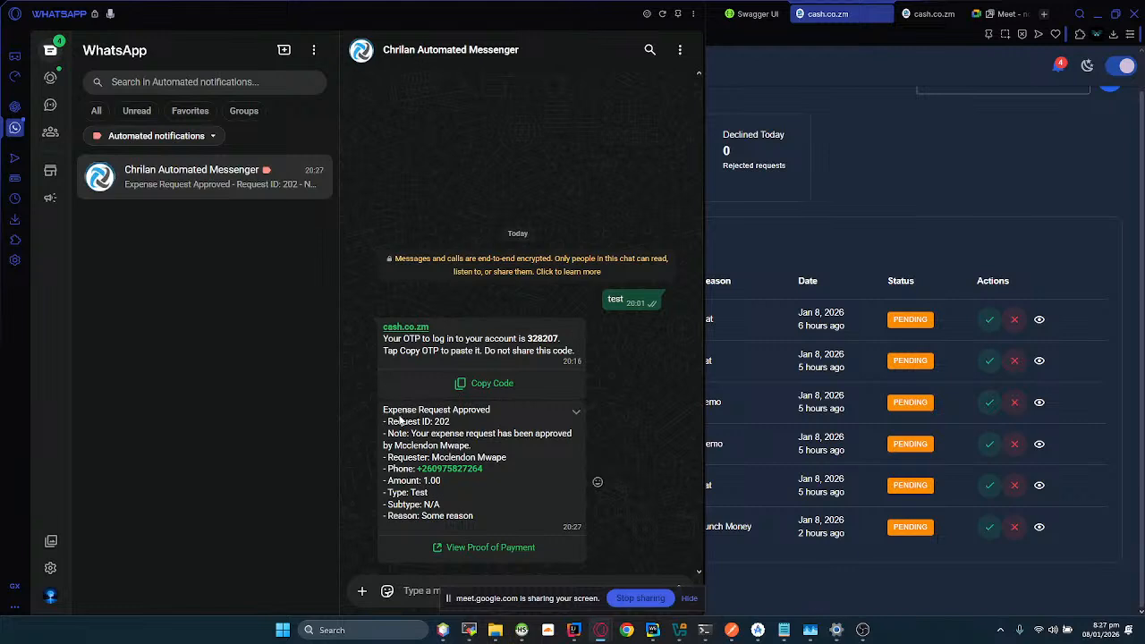
Step: Open the proof of payment linked in the approval message, read through its requester, expense and payment details, and close it
left_click(439, 551)
left_click(466, 370)
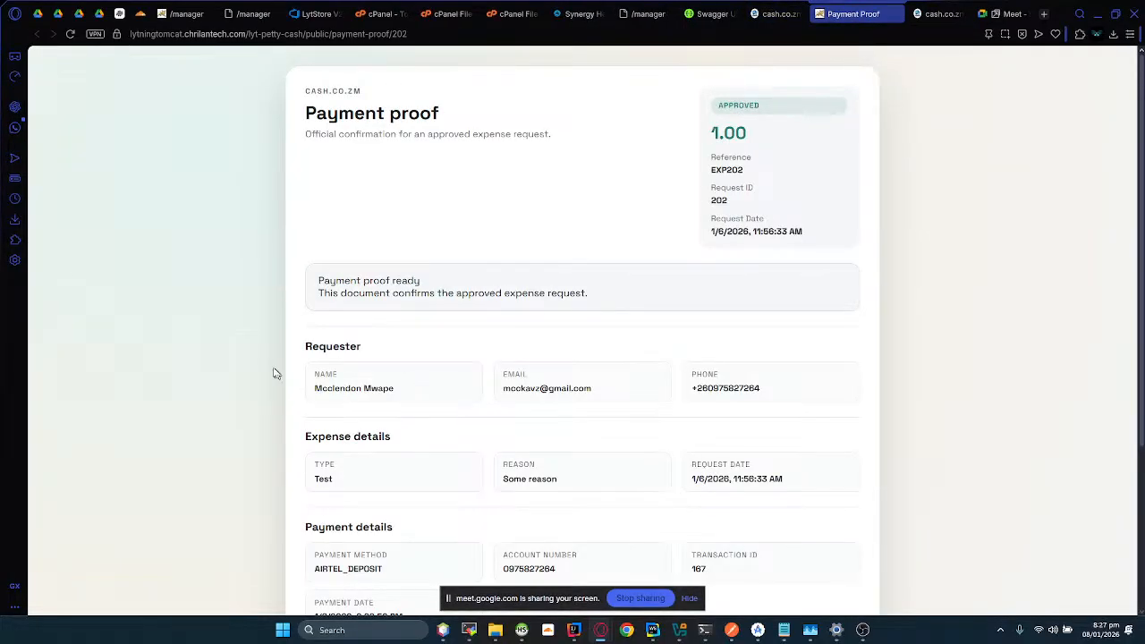
scroll(774, 312, "down", 3)
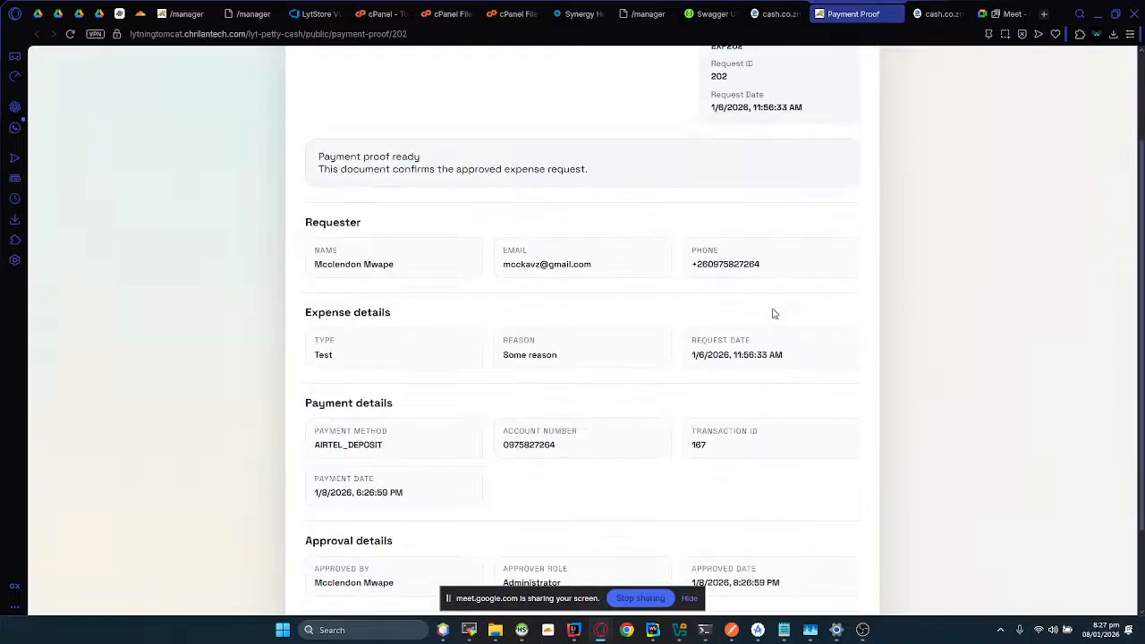
scroll(774, 311, "up", 3)
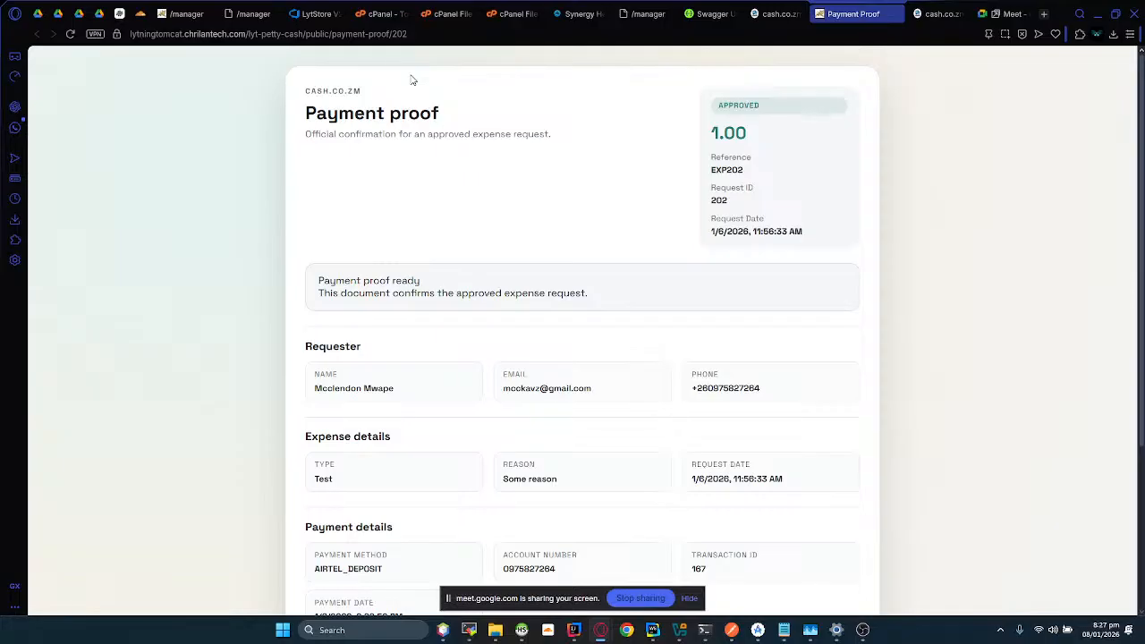
left_click(894, 15)
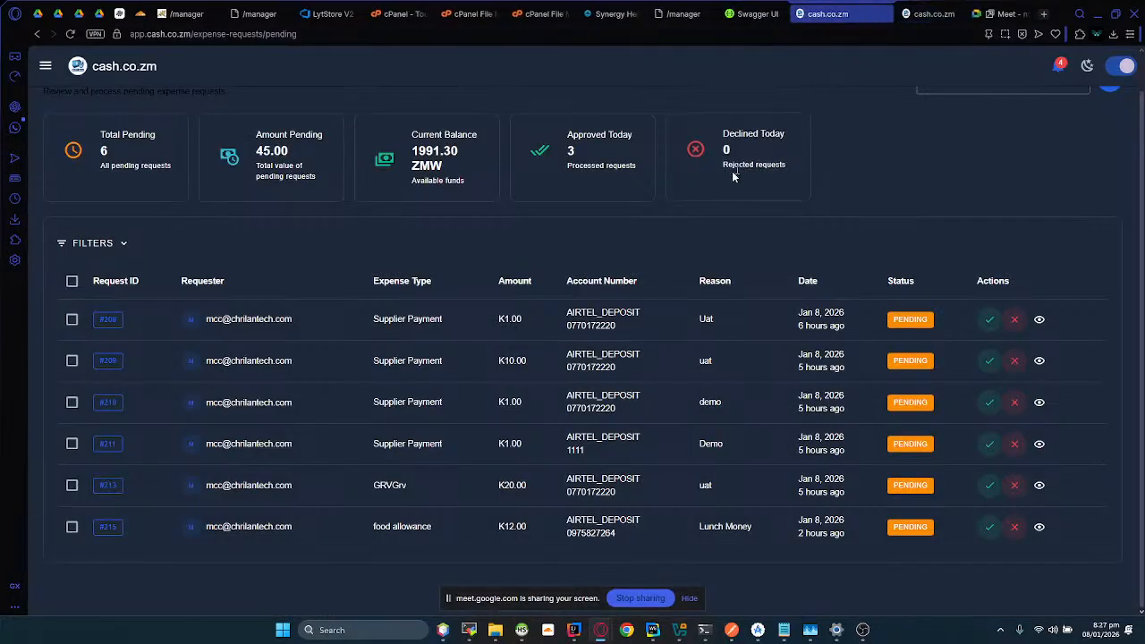
Step: Open the supplier payment form and examine its fields, especially the preset expense type
scroll(707, 257, "up", 2)
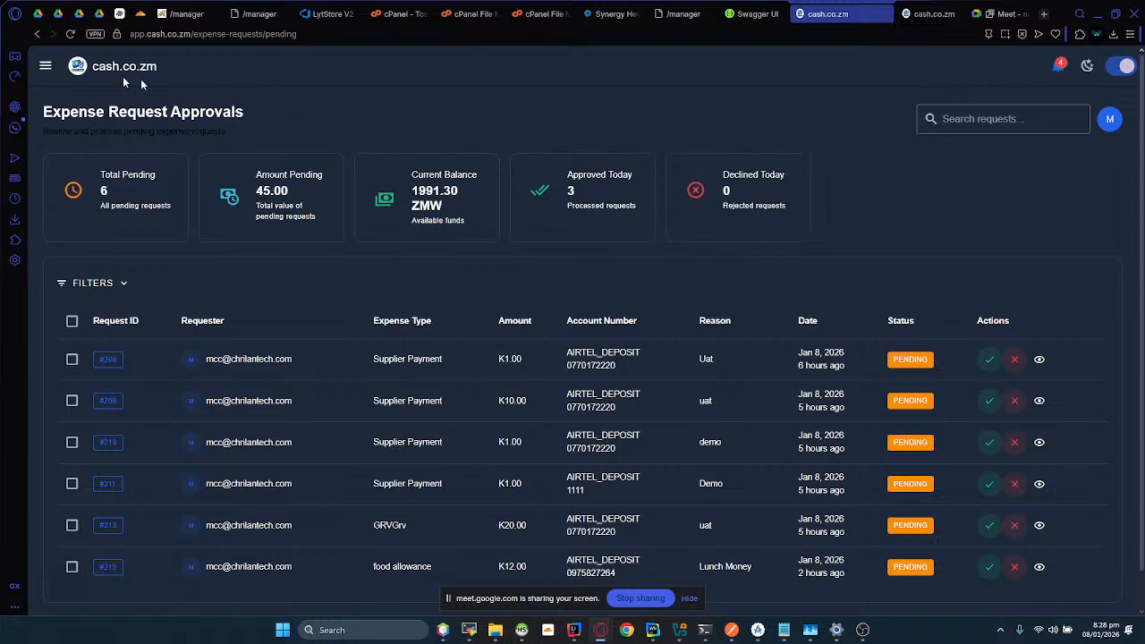
left_click(46, 67)
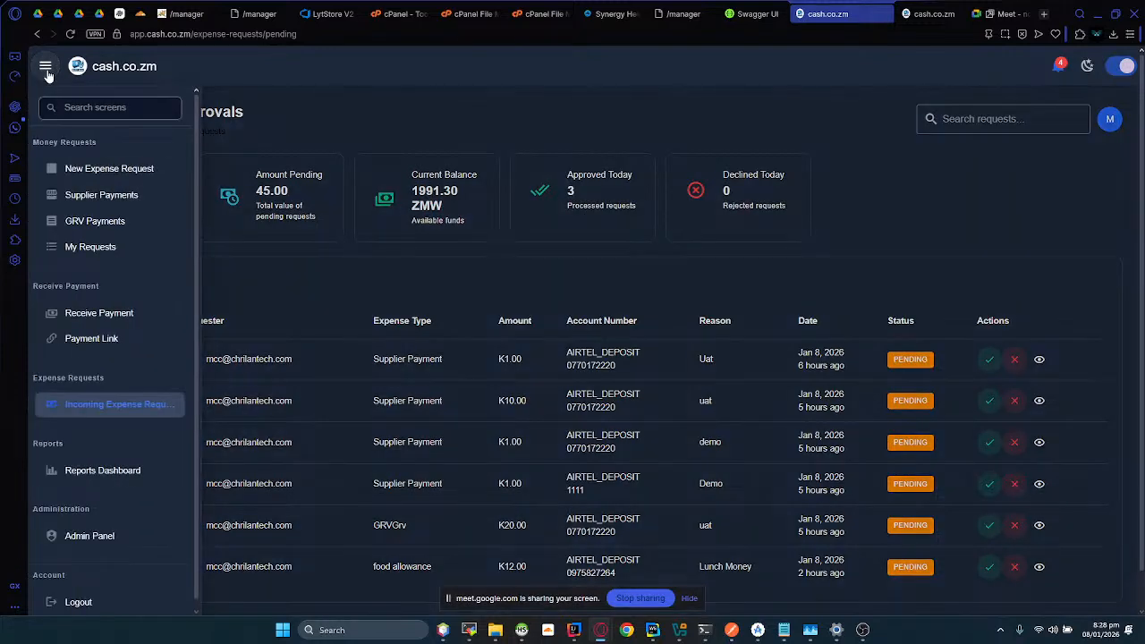
left_click(95, 200)
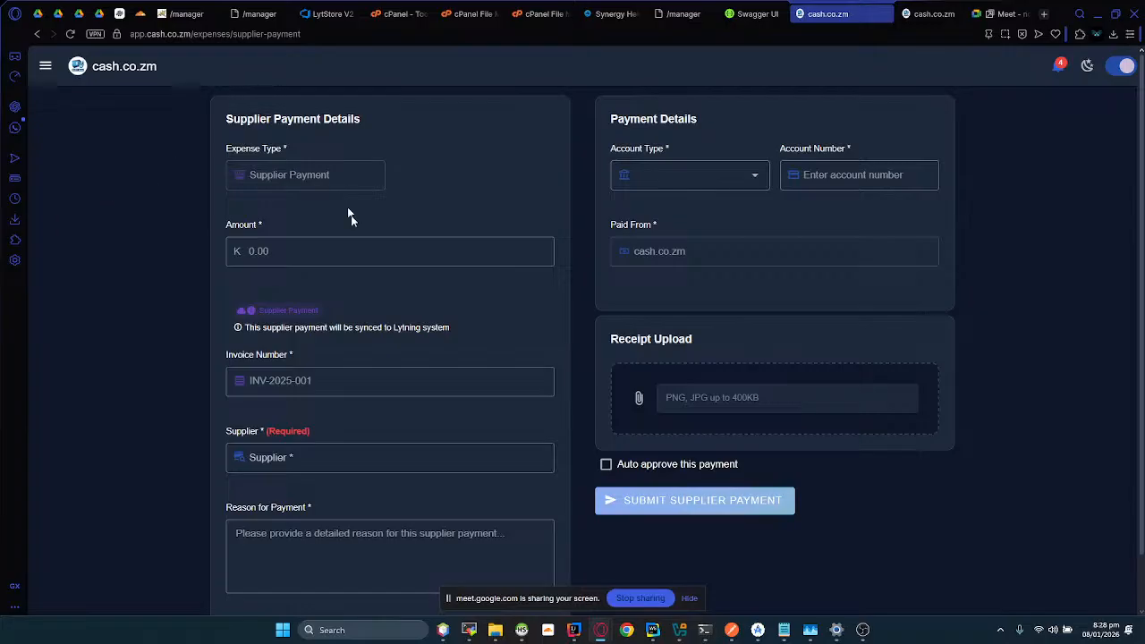
scroll(429, 295, "down", 1)
scroll(458, 320, "up", 1)
left_click_drag(223, 149, 309, 176)
left_click(303, 176)
triple_click(277, 179)
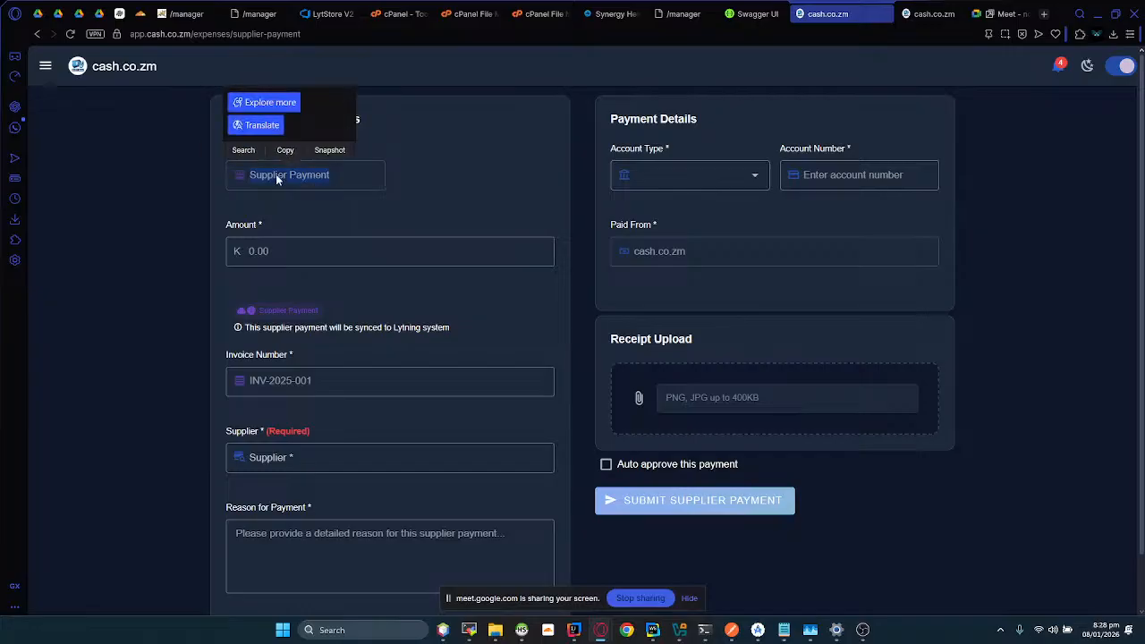
left_click(282, 179)
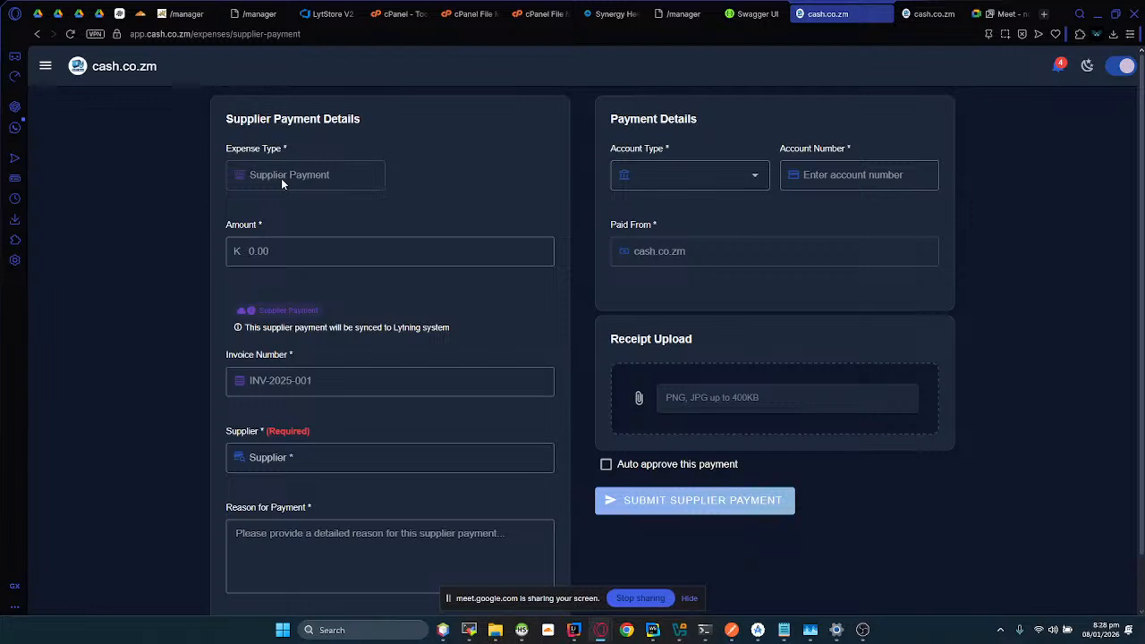
Step: Try an amount of -1 in the supplier payment, go through the other required fields left empty, and clear the amount
left_click(269, 250)
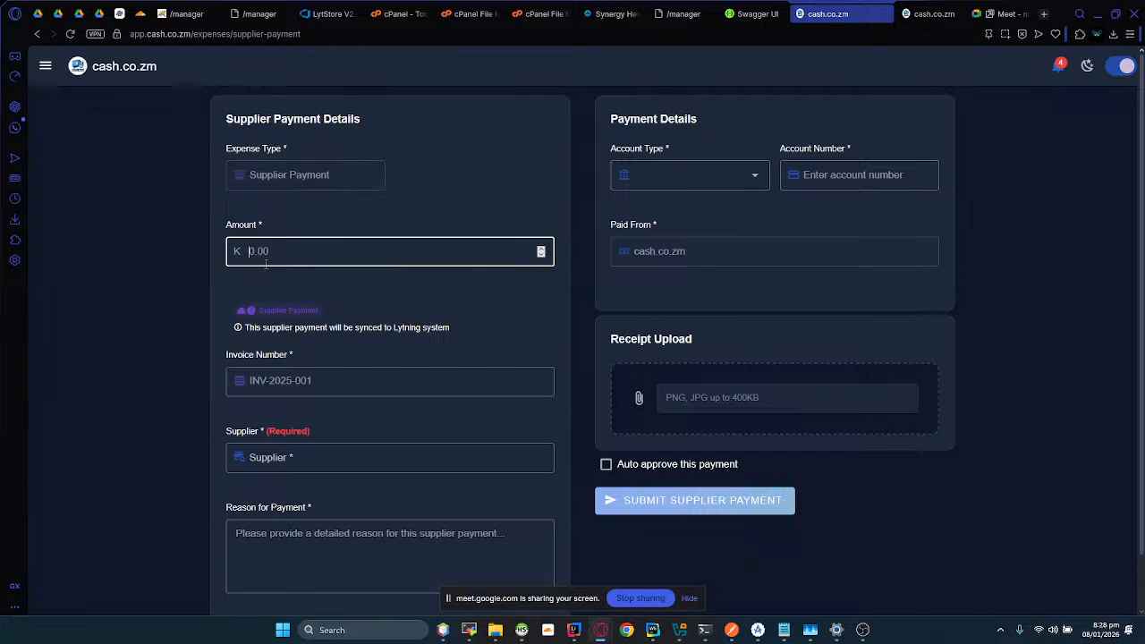
type("-1")
scroll(243, 319, "down", 1)
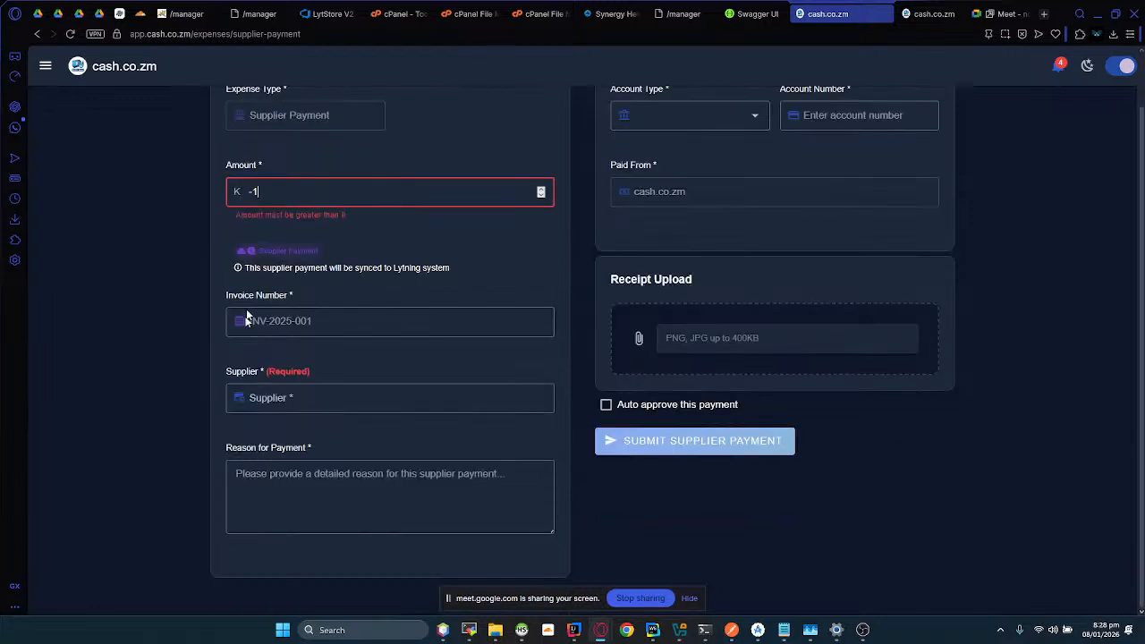
left_click(244, 331)
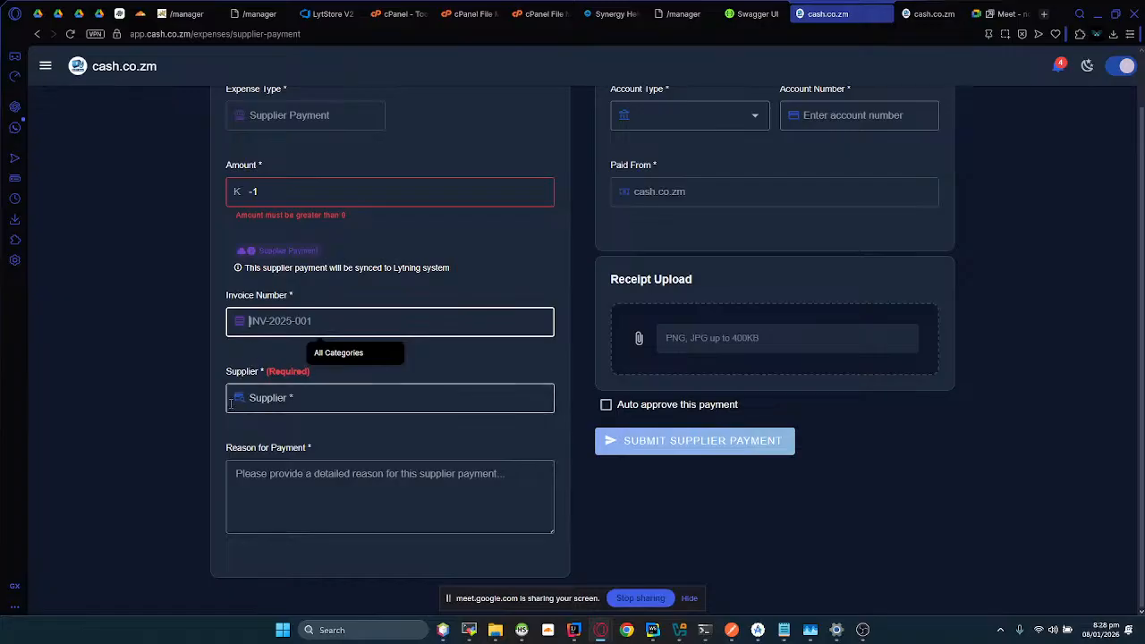
left_click(270, 396)
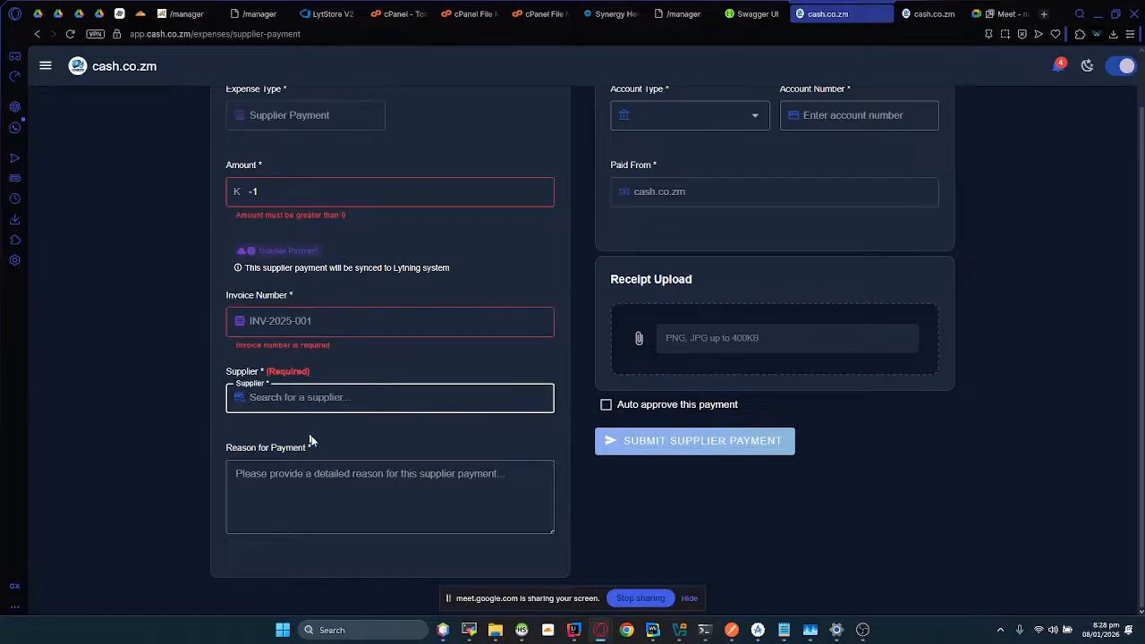
left_click(296, 499)
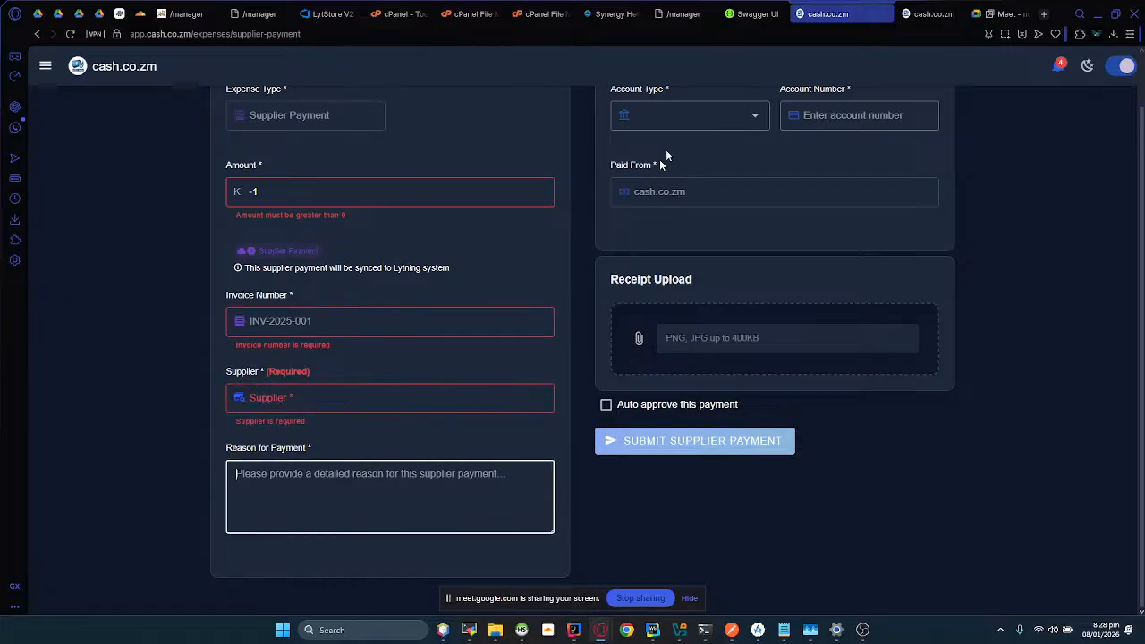
left_click(756, 115)
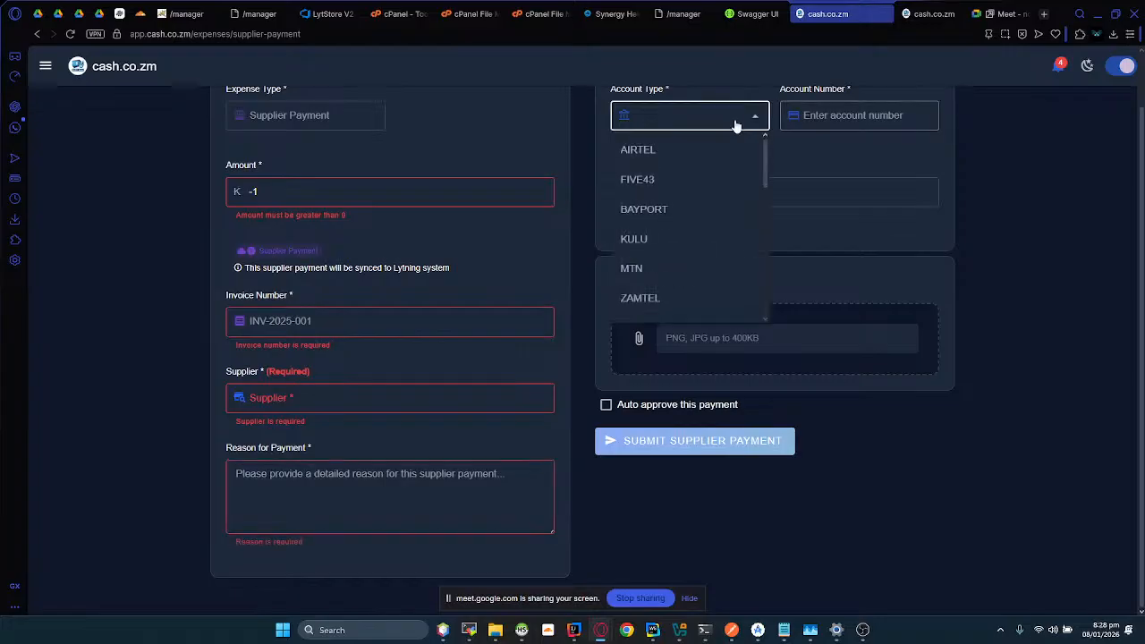
key("Tab")
scroll(730, 258, "up", 1)
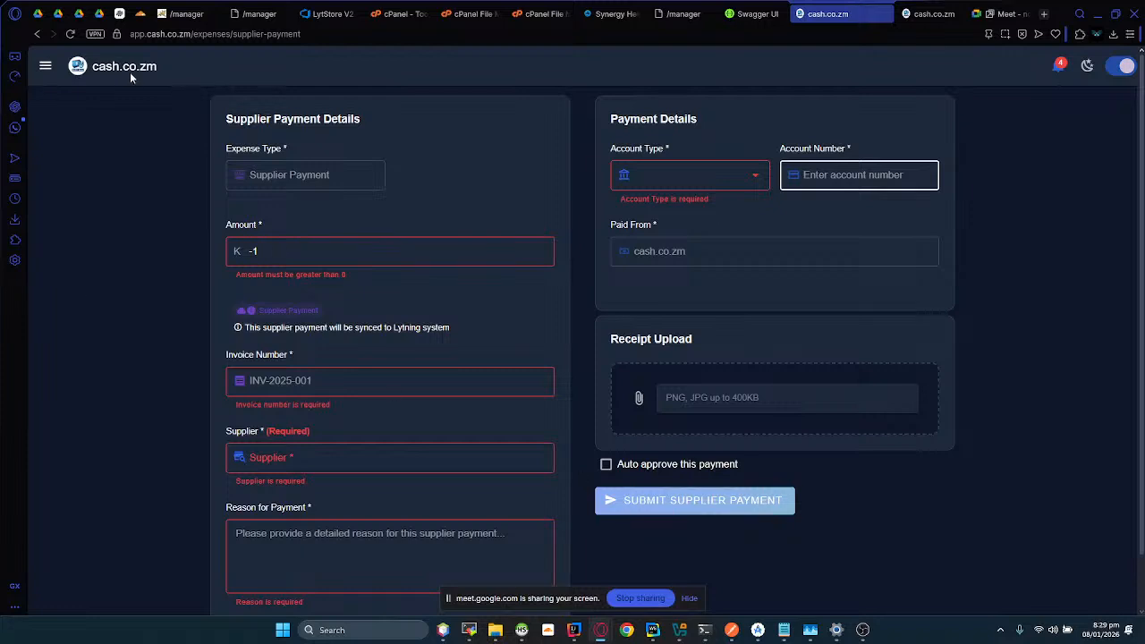
left_click_drag(259, 251, 231, 254)
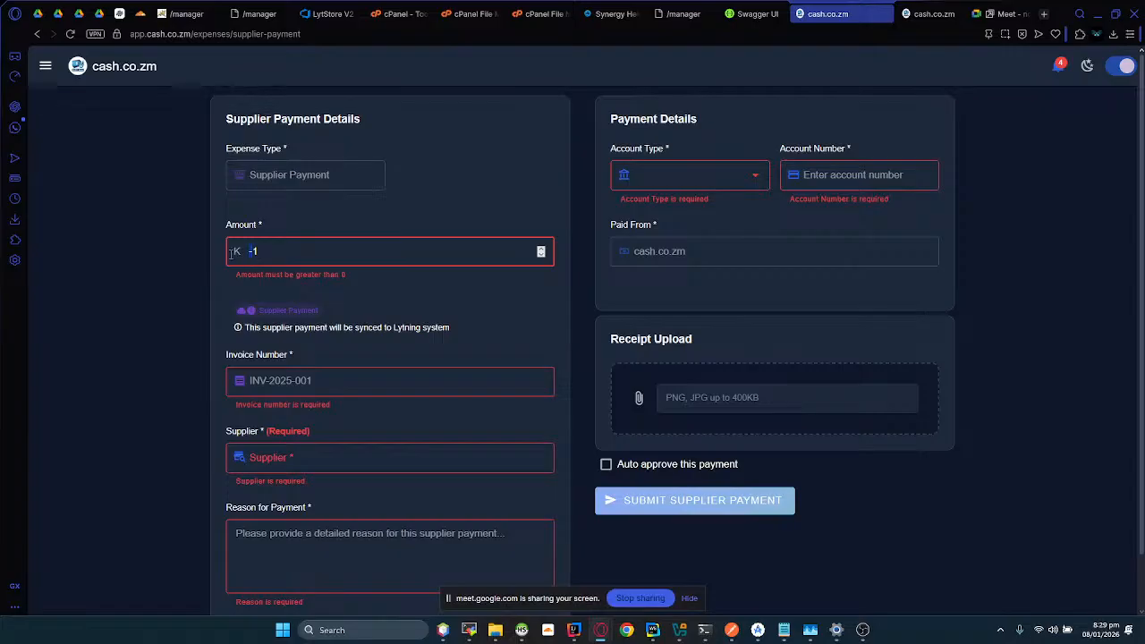
key("BackSpace")
Step: Switch to the Lyt-ning Core desktop app by searching for it in Windows, and maximize its window
left_click(369, 637)
type("cv")
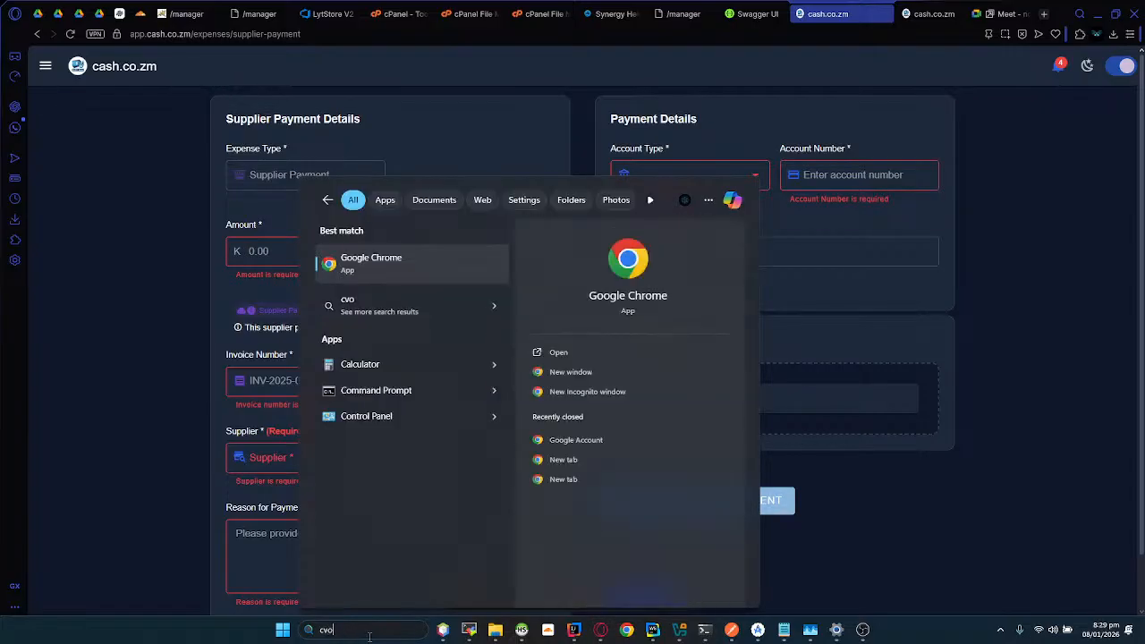
key("BackSpace")
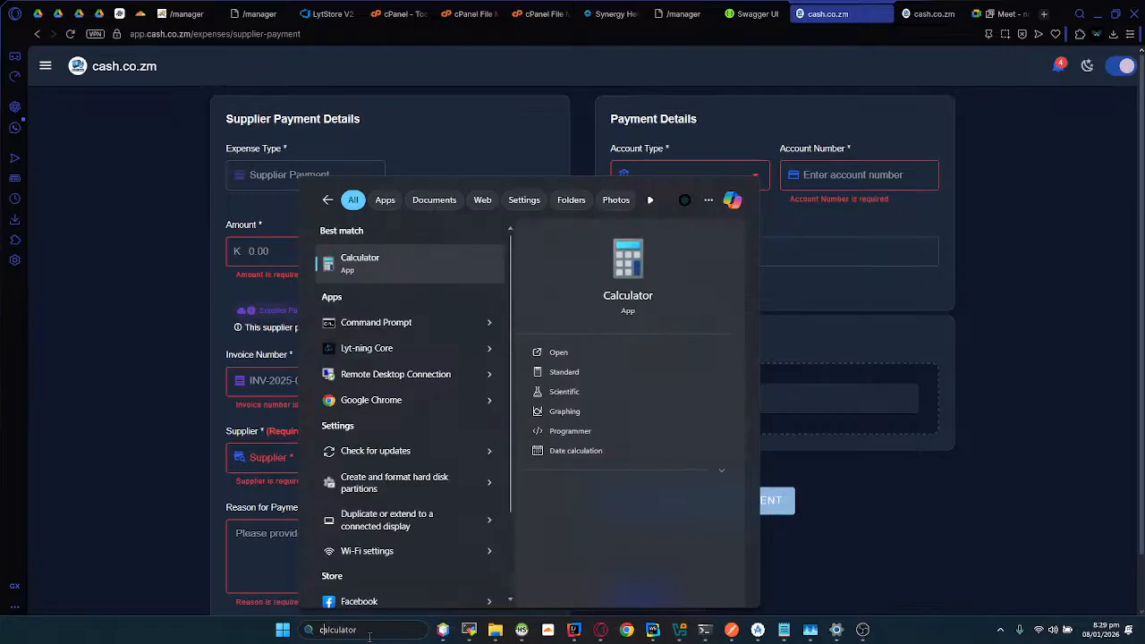
type("ore")
key("Return")
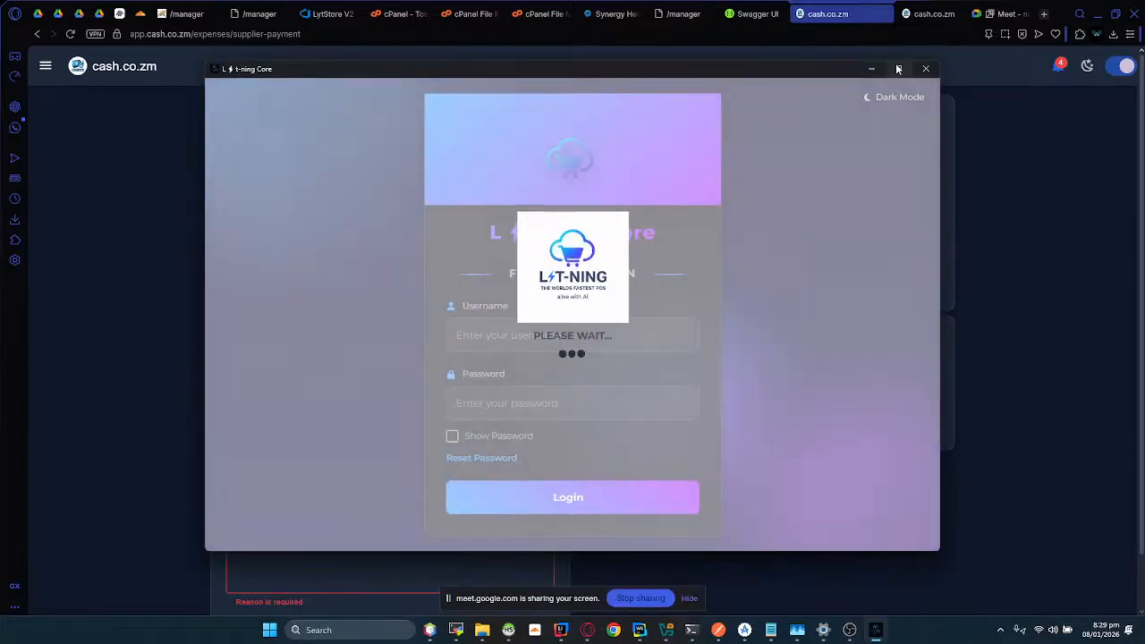
left_click(897, 68)
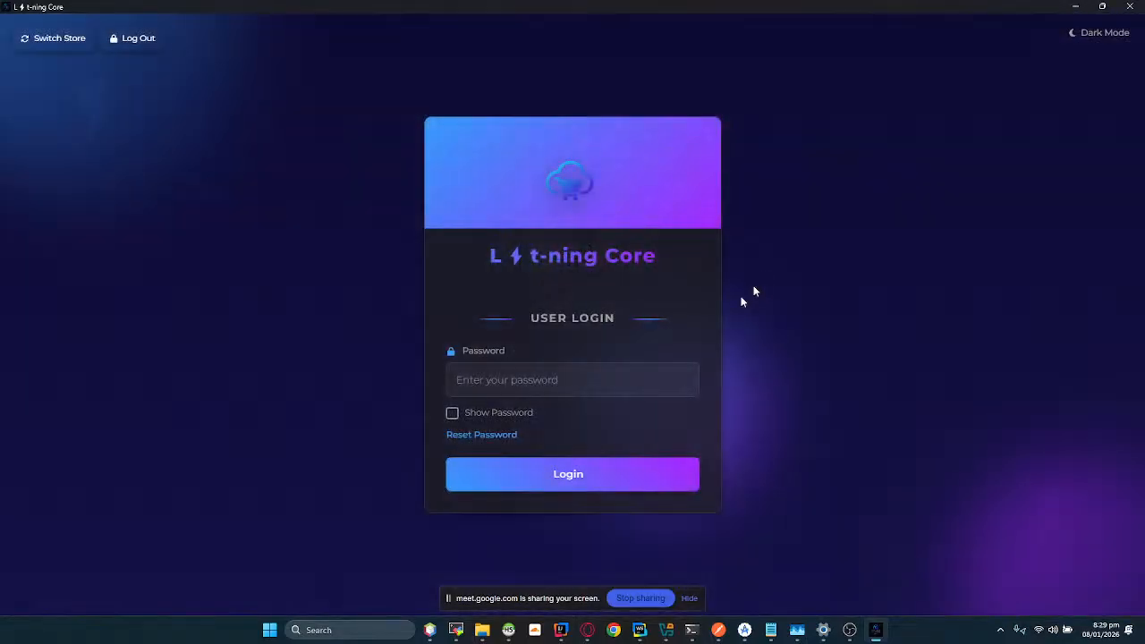
Step: Log in to Lyt-ning Core with the account password
left_click(563, 373)
type("***")
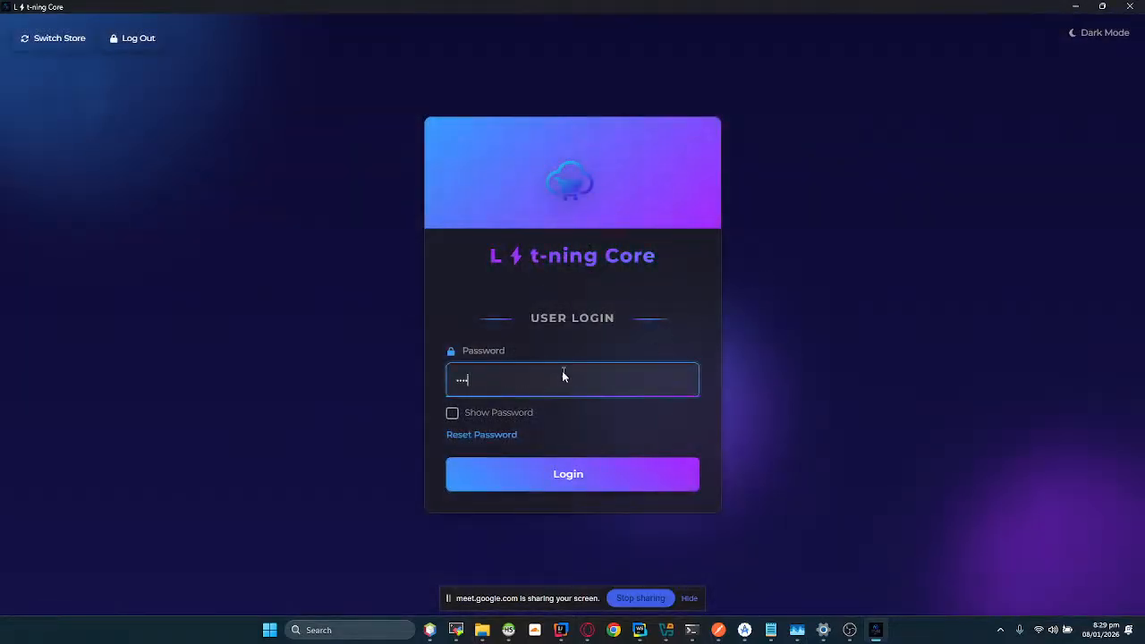
key("Return")
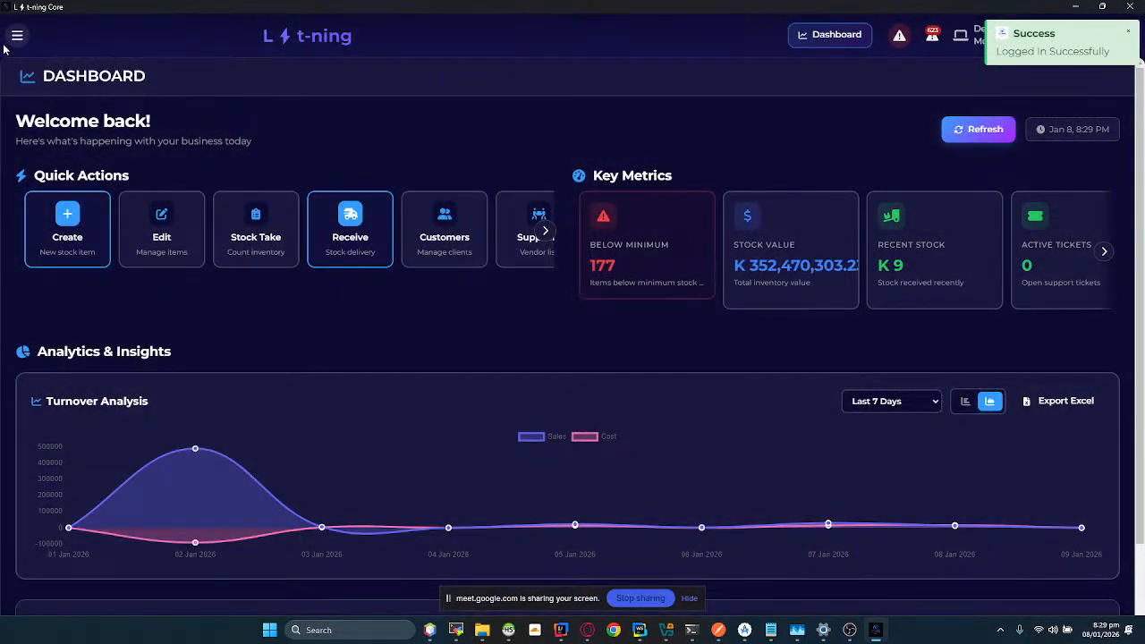
Step: Open the supplier list, view the details of supplier abcd, and examine its current balance
left_click(544, 230)
left_click(359, 238)
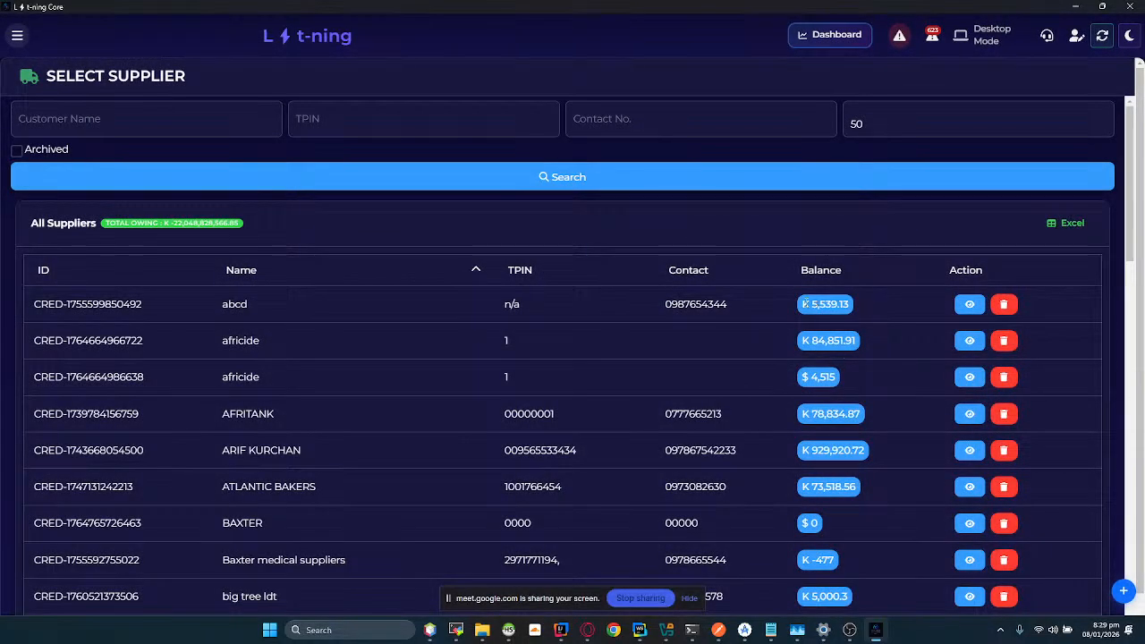
left_click(301, 308)
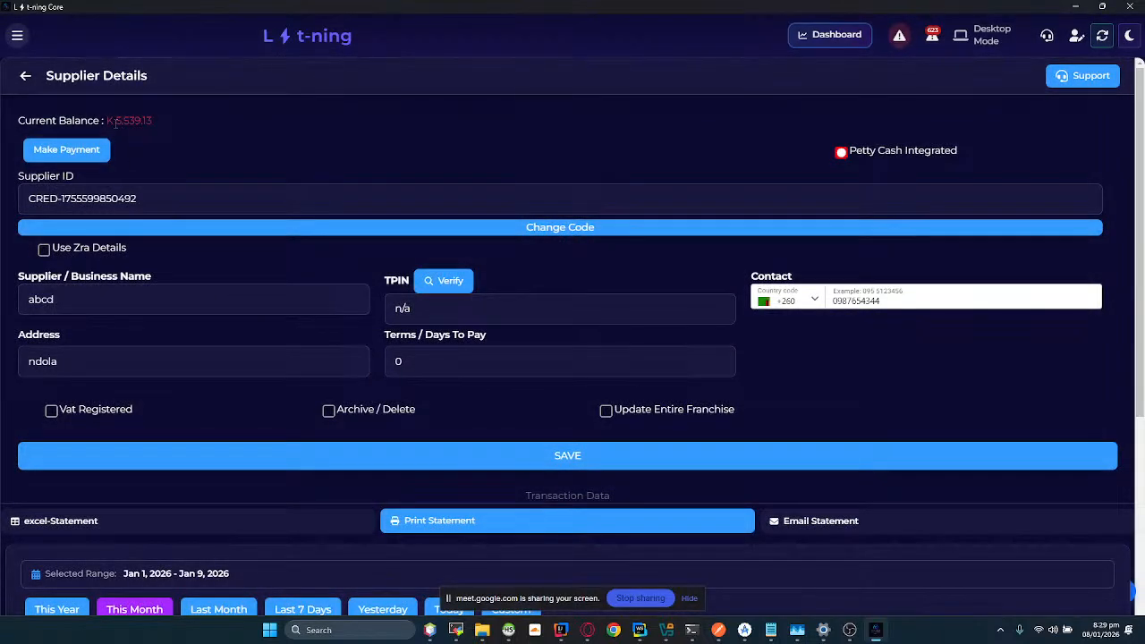
left_click_drag(114, 121, 152, 122)
Step: Switch back to the cash.co.zm supplier payment form and set the amount to K 2 and the invoice number to NO-30
key("alt+Tab")
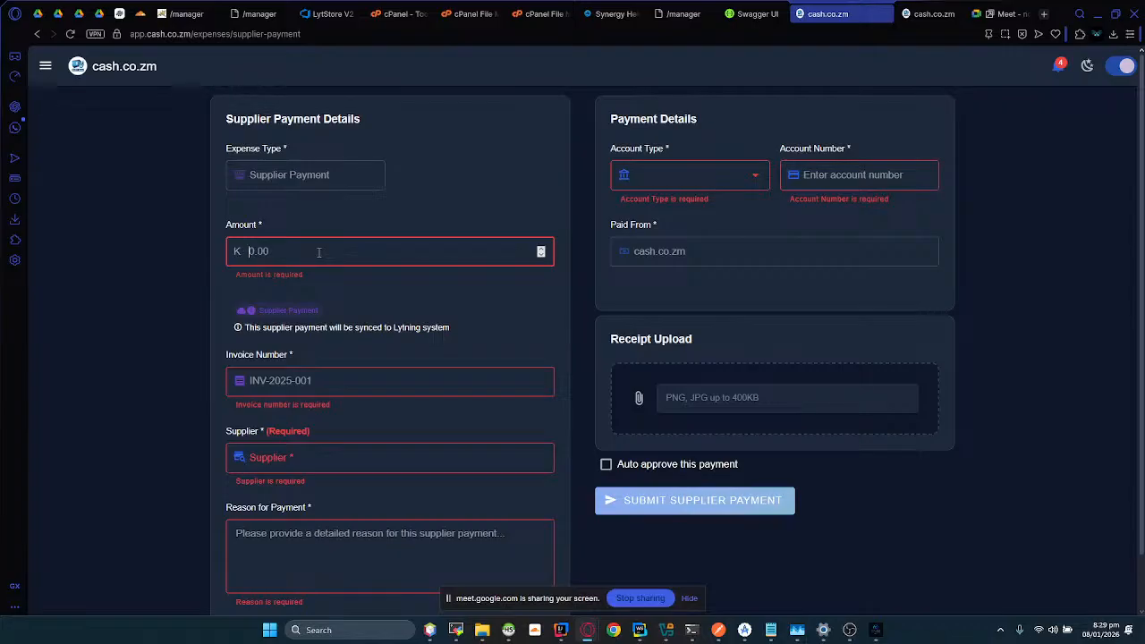
type("2")
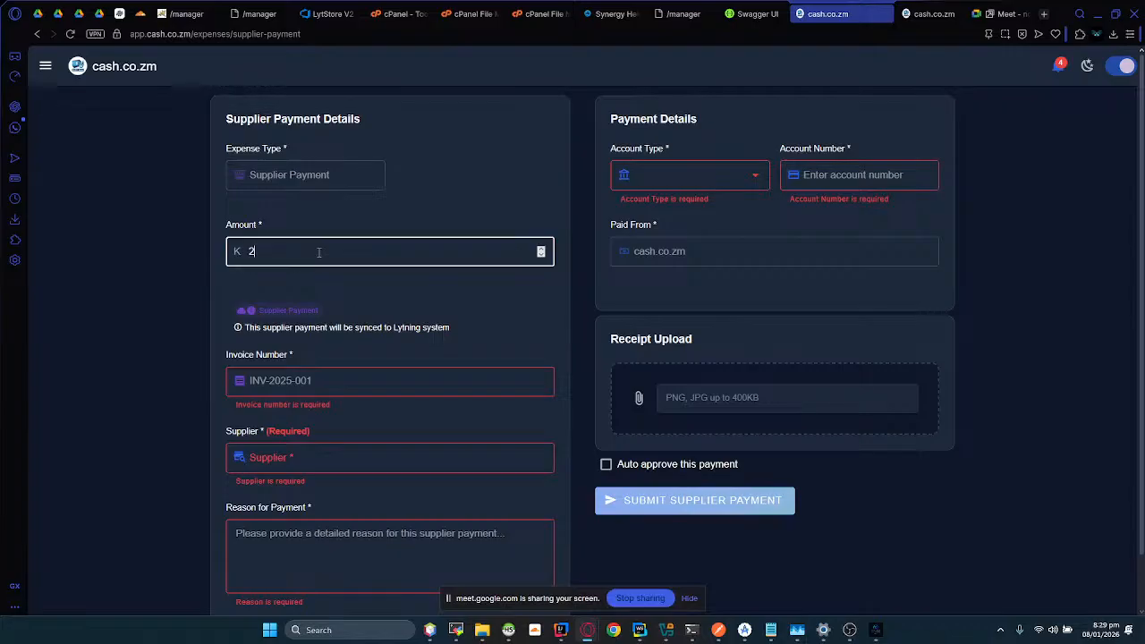
left_click(284, 390)
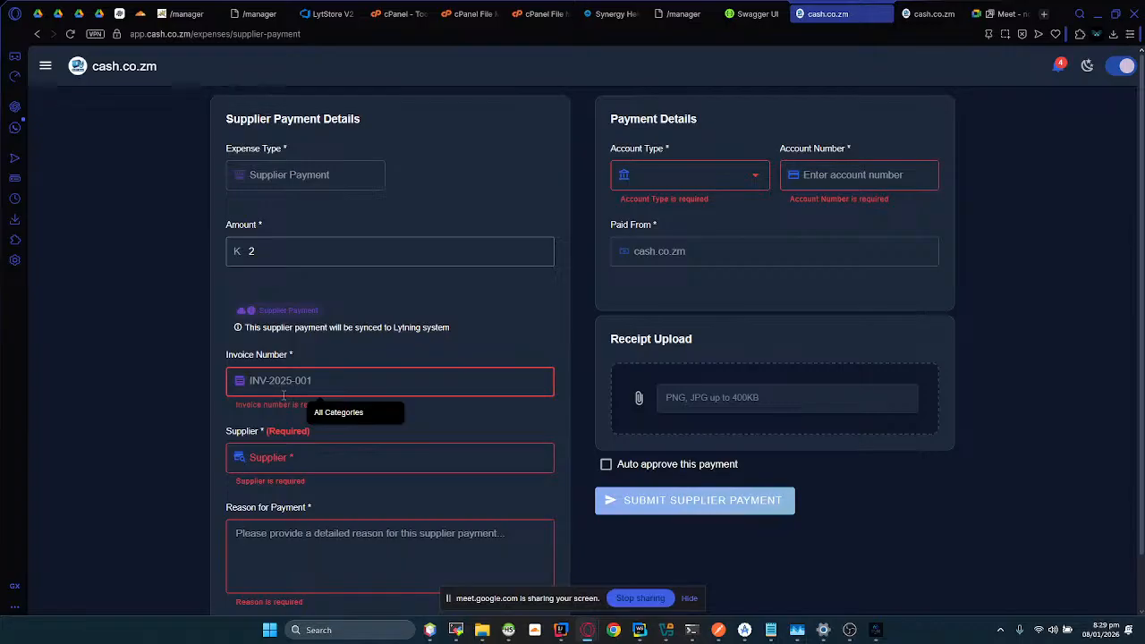
type("NO")
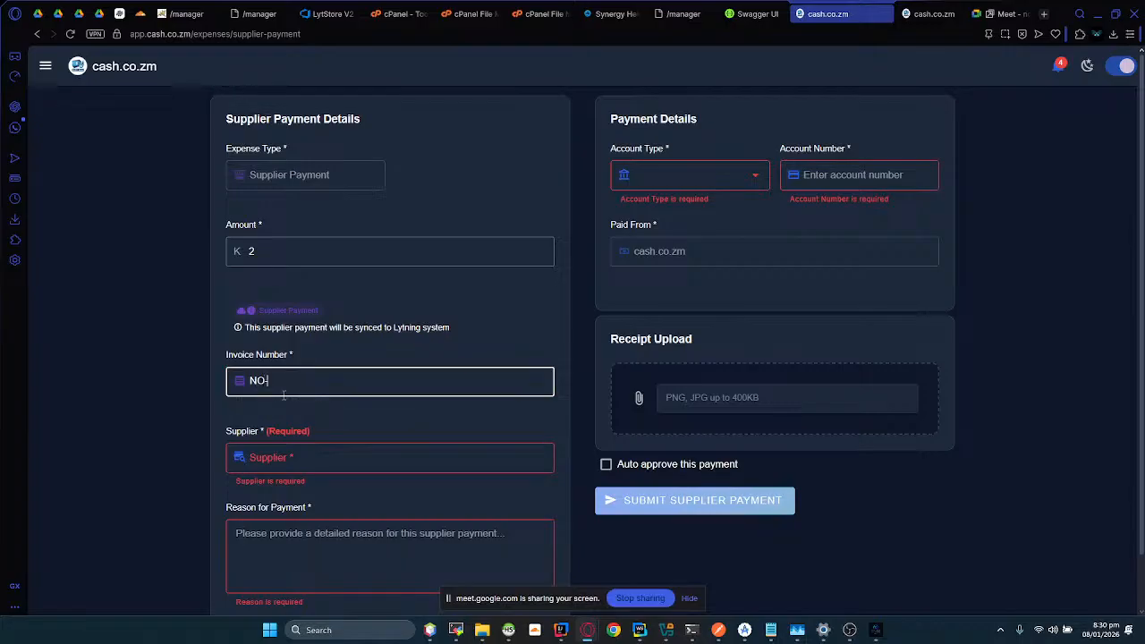
type("-30")
Step: Select supplier abcd for the supplier payment by searching for "abc"
left_click(314, 463)
type("abc")
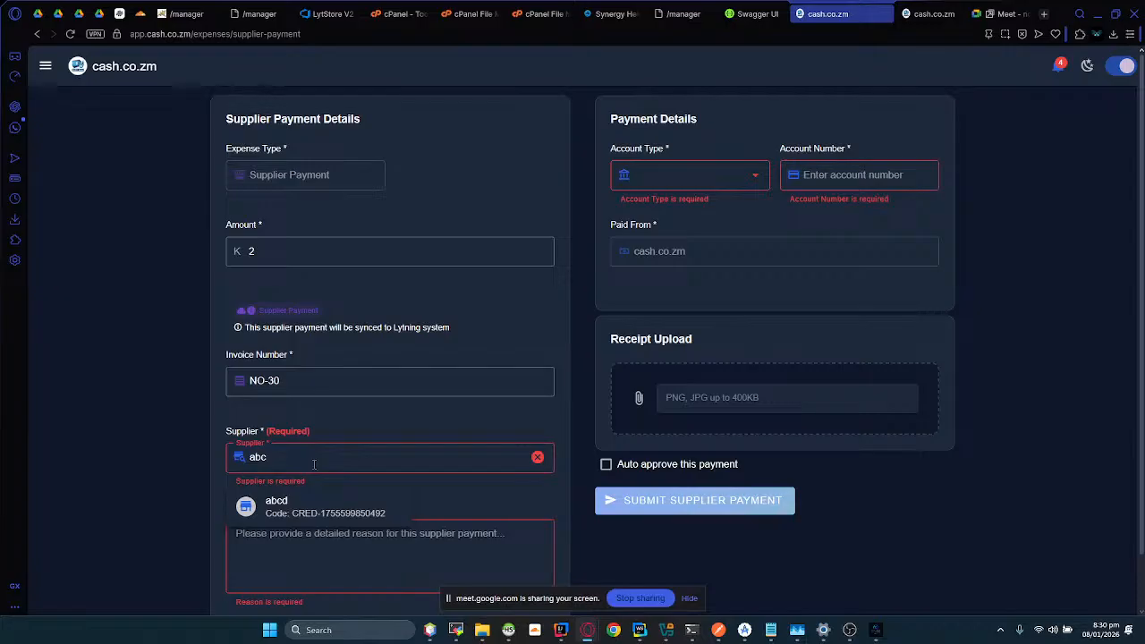
left_click(290, 506)
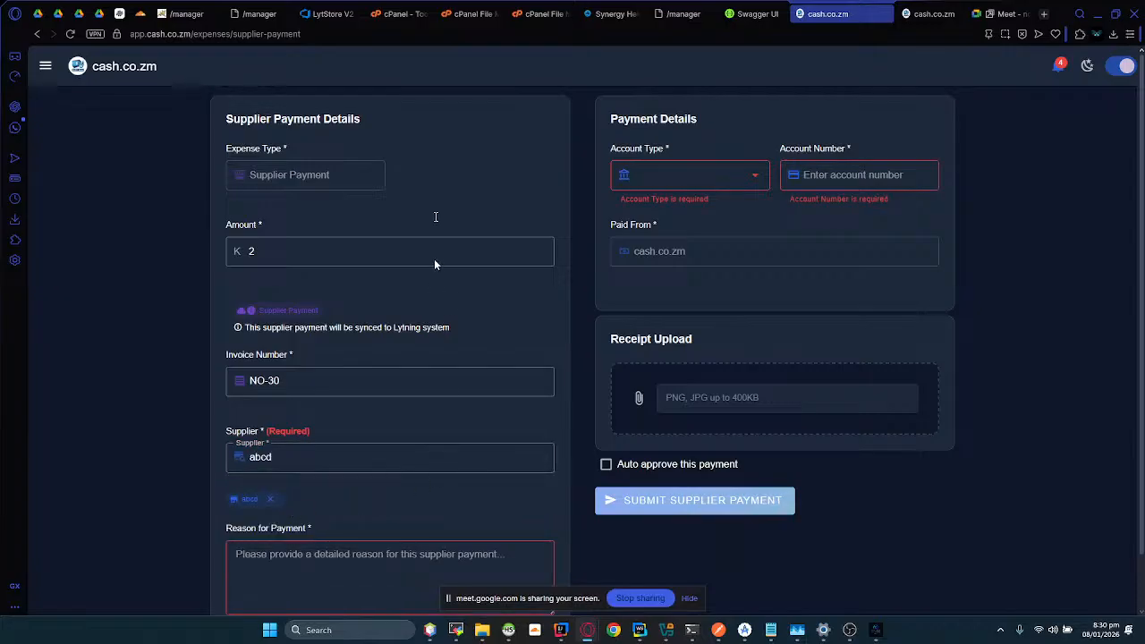
Step: Enter "Cash payment on last year invoice" as the reason for the supplier payment
scroll(434, 259, "down", 2)
left_click(254, 510)
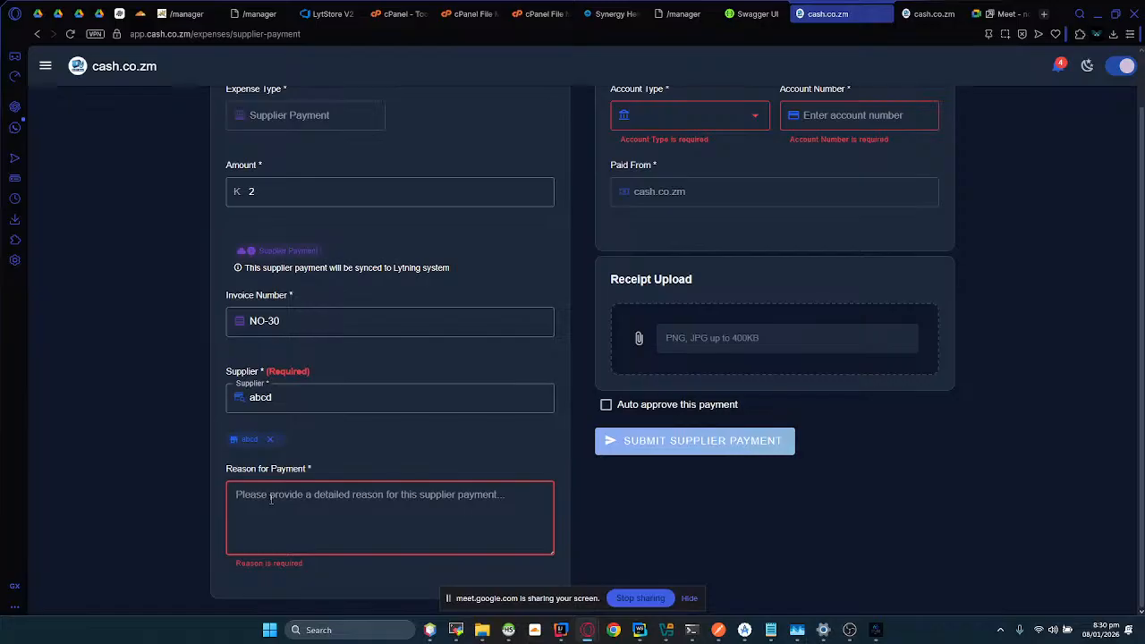
type("C")
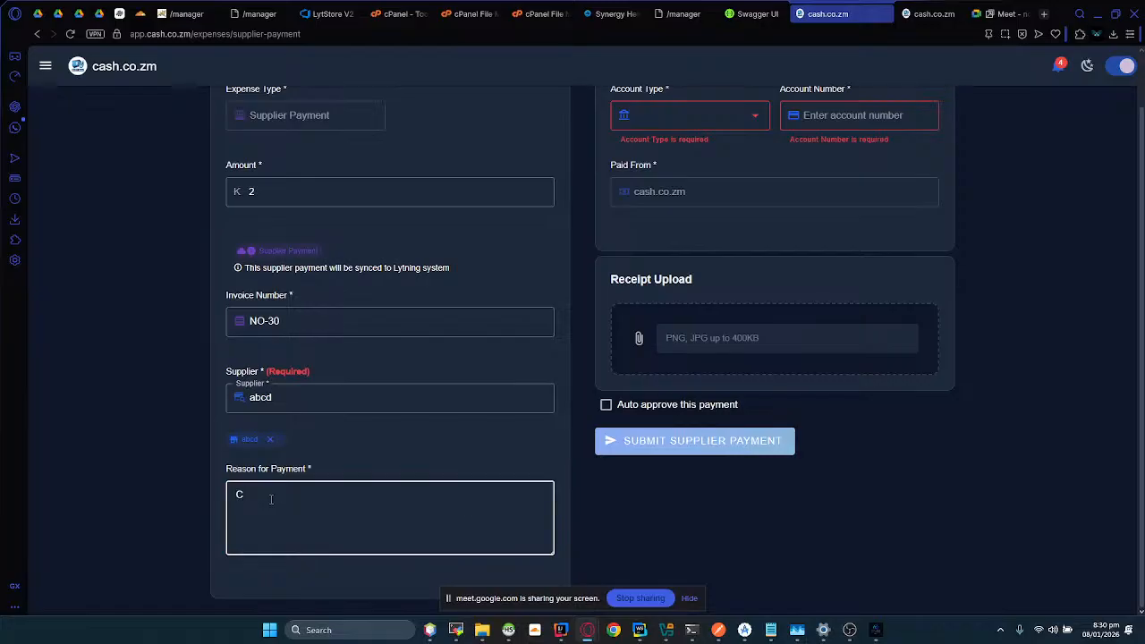
type("ash payment on last year invoice")
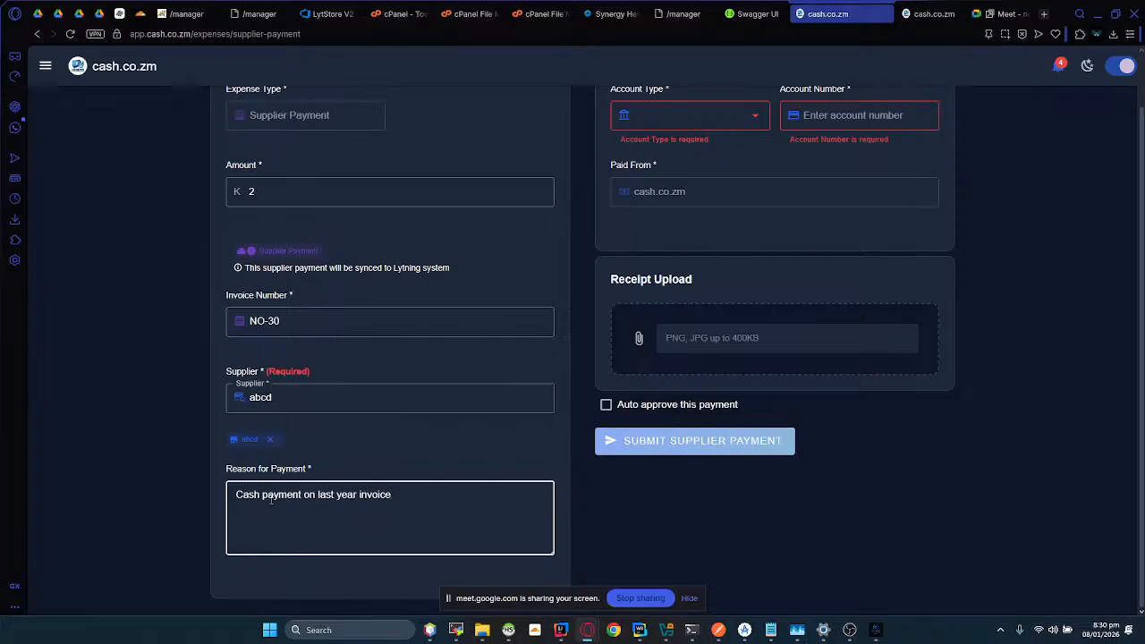
Step: Set the payment's account type to AIRTEL and enter the recipient's account number
left_click(721, 112)
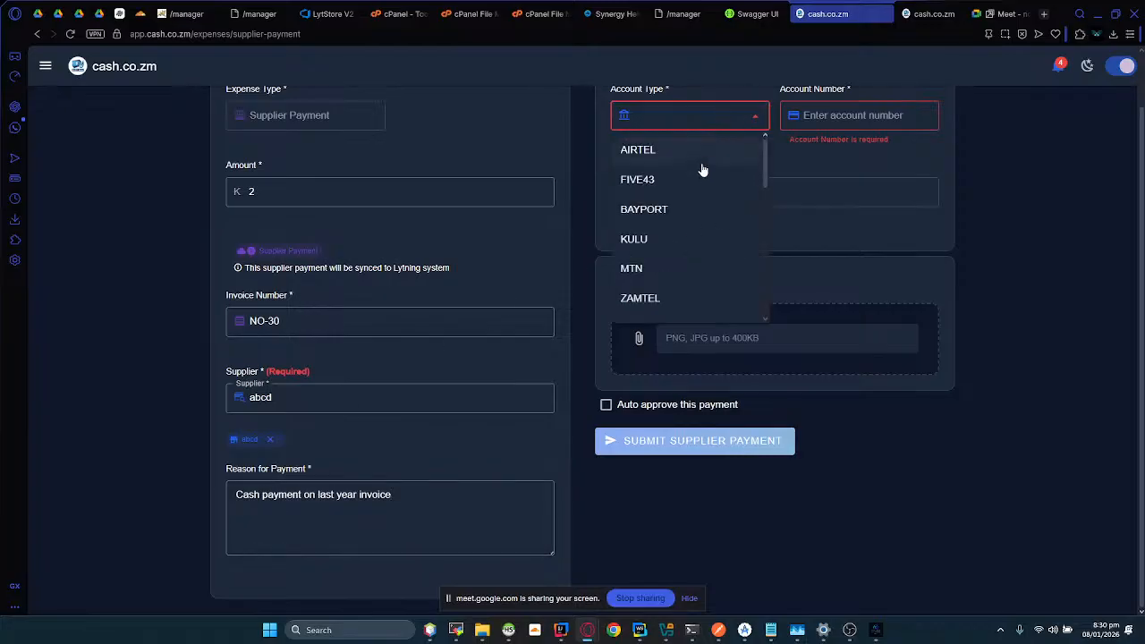
left_click(686, 147)
left_click(793, 116)
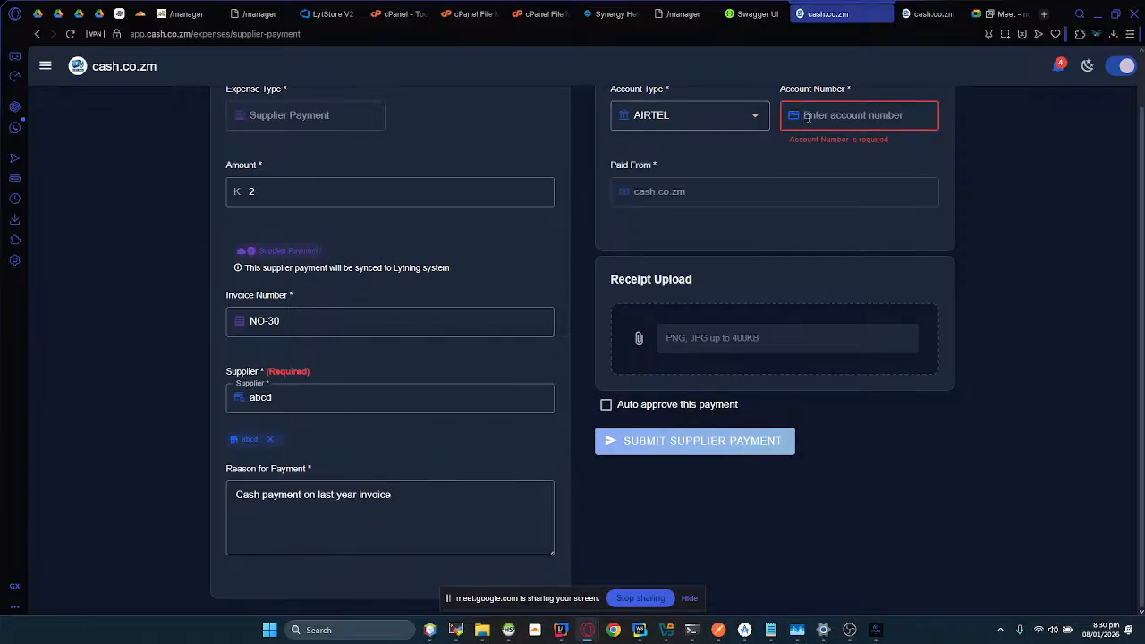
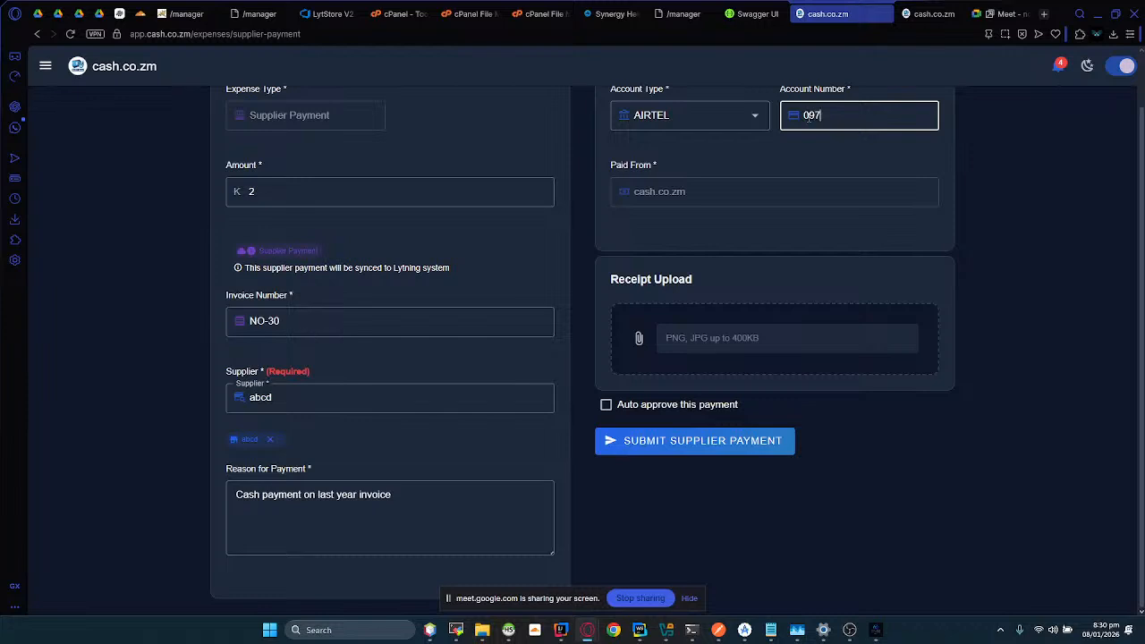
Step: Enable auto approval, submit the supplier payment, and dismiss the confirmation message
left_click(622, 407)
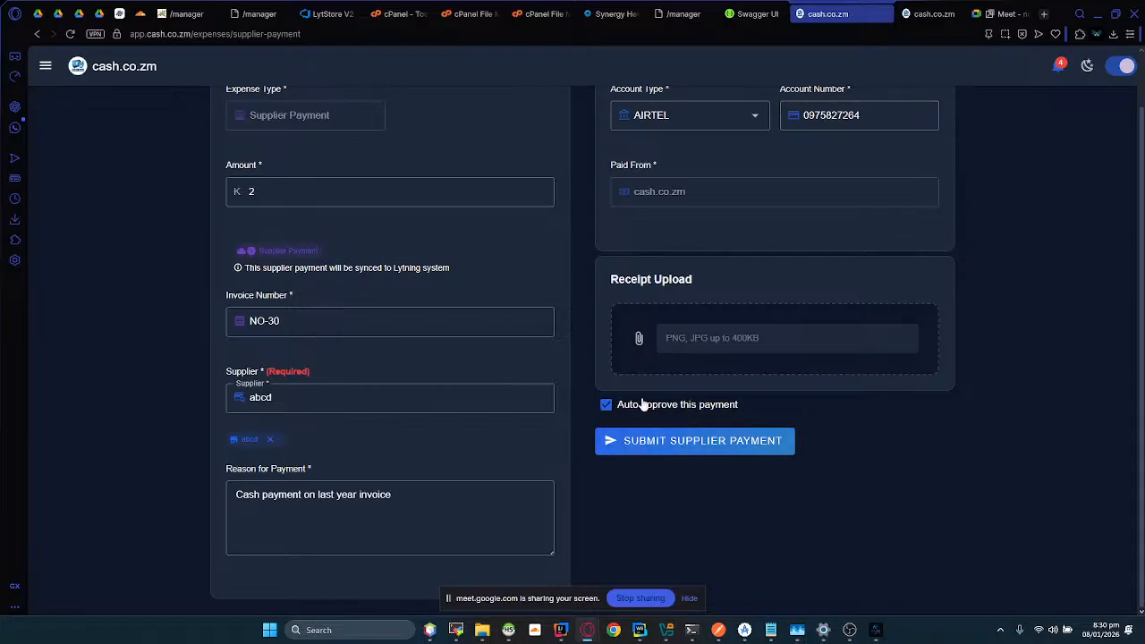
left_click(616, 444)
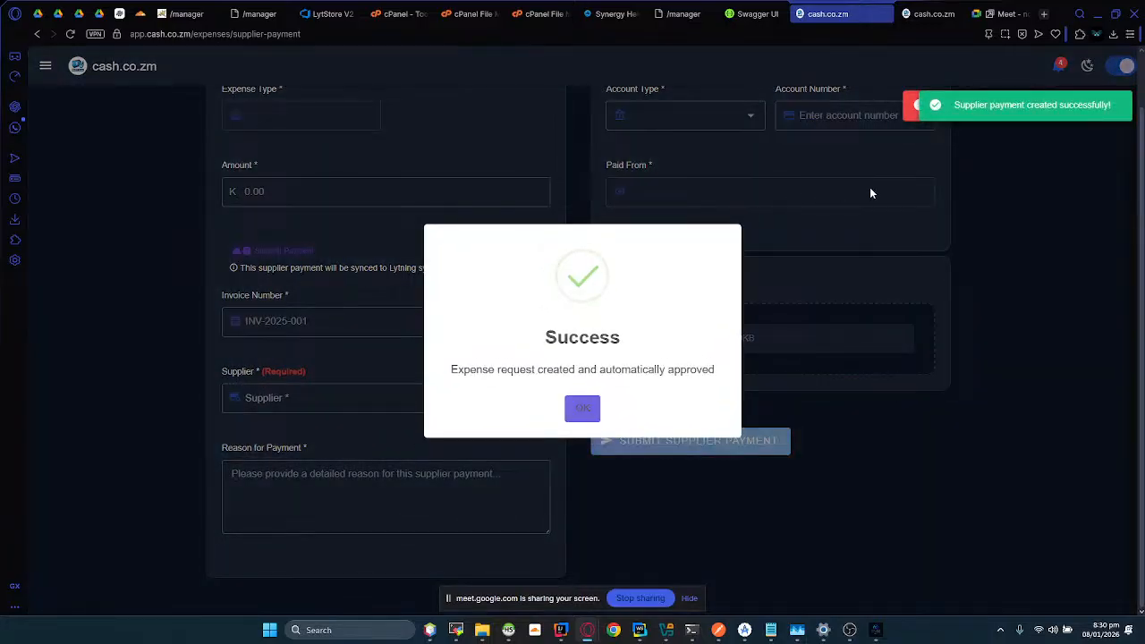
left_click(590, 408)
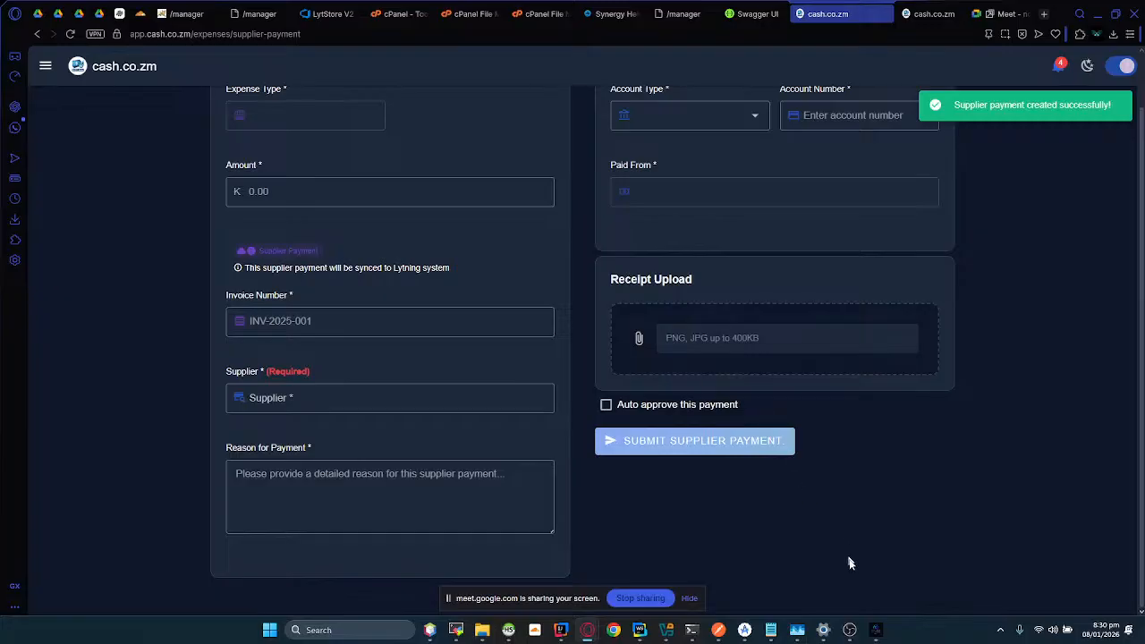
Step: Switch to Lyt-ning Core, refresh the details of supplier abcd, and examine the current balance
left_click(874, 630)
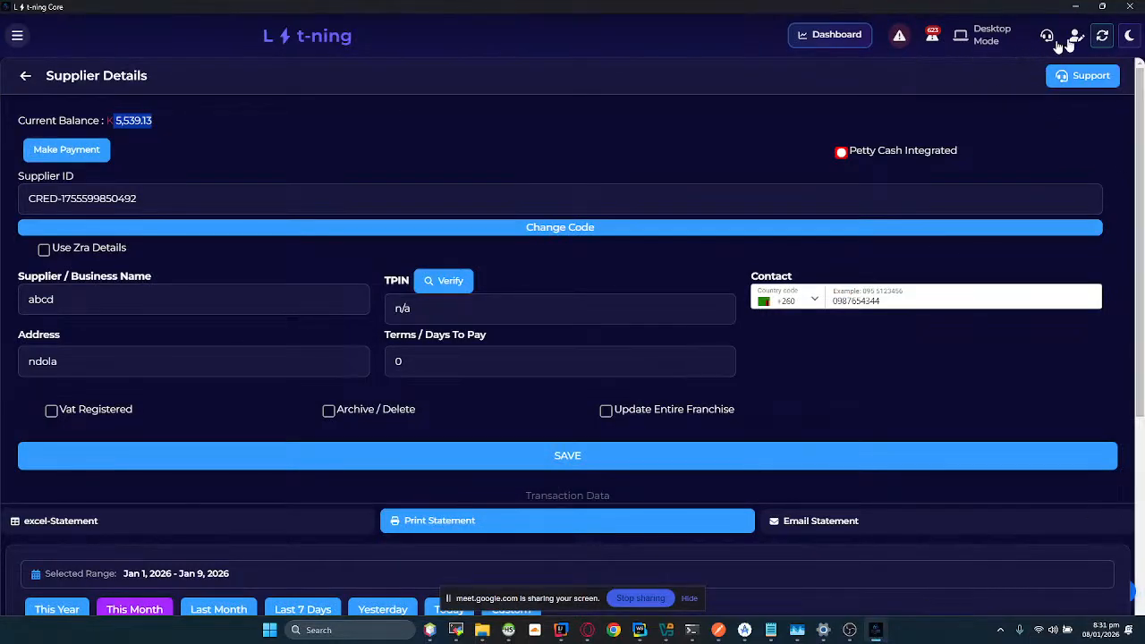
left_click(1103, 35)
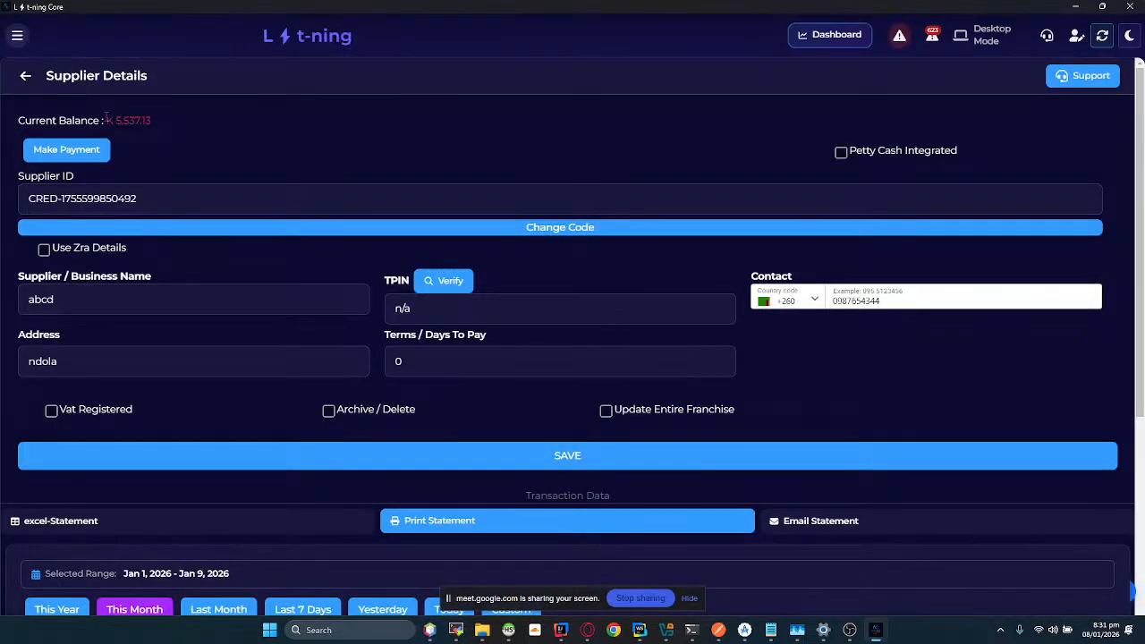
left_click_drag(105, 120, 183, 133)
Step: View the supplier's payments for today and examine the entry for invoice NO-30
scroll(256, 150, "down", 5)
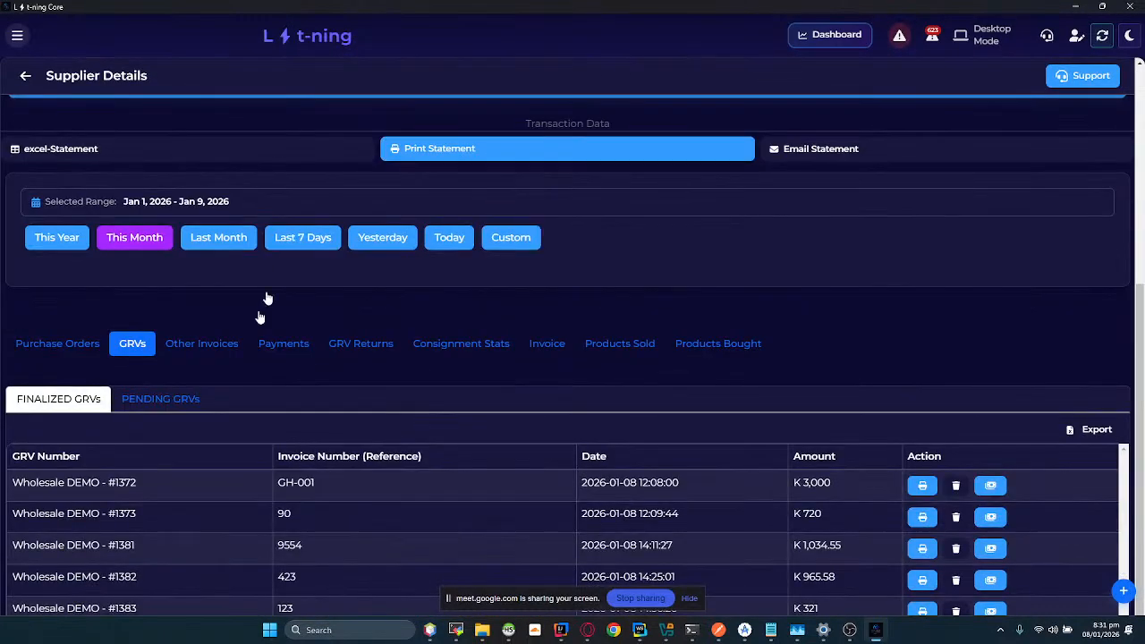
left_click(287, 344)
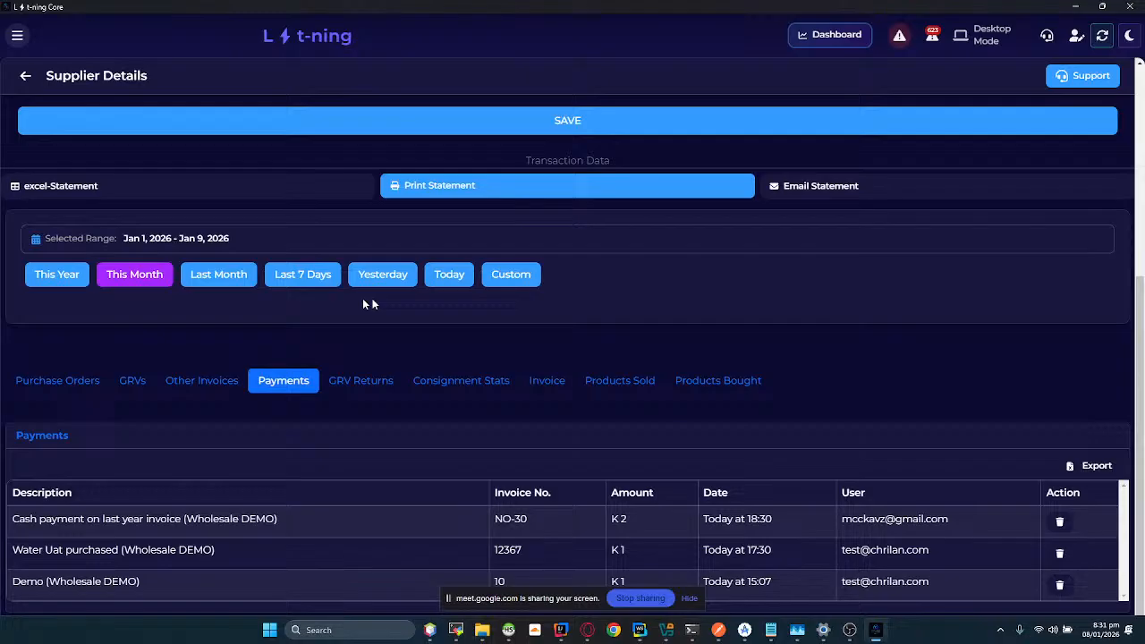
left_click(451, 277)
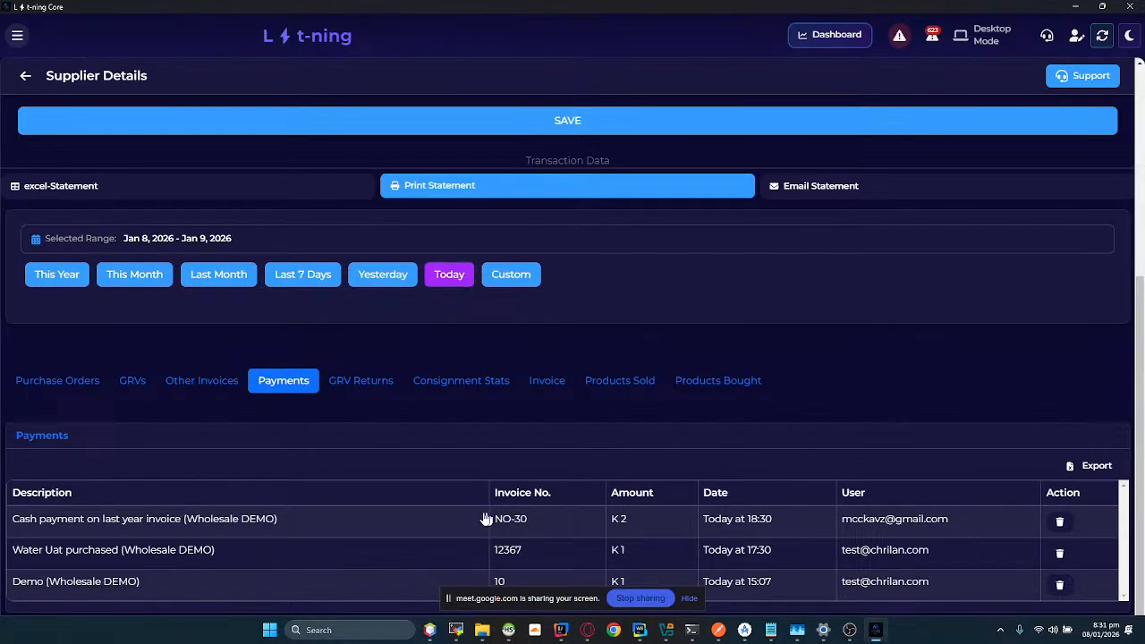
left_click_drag(528, 528, 994, 528)
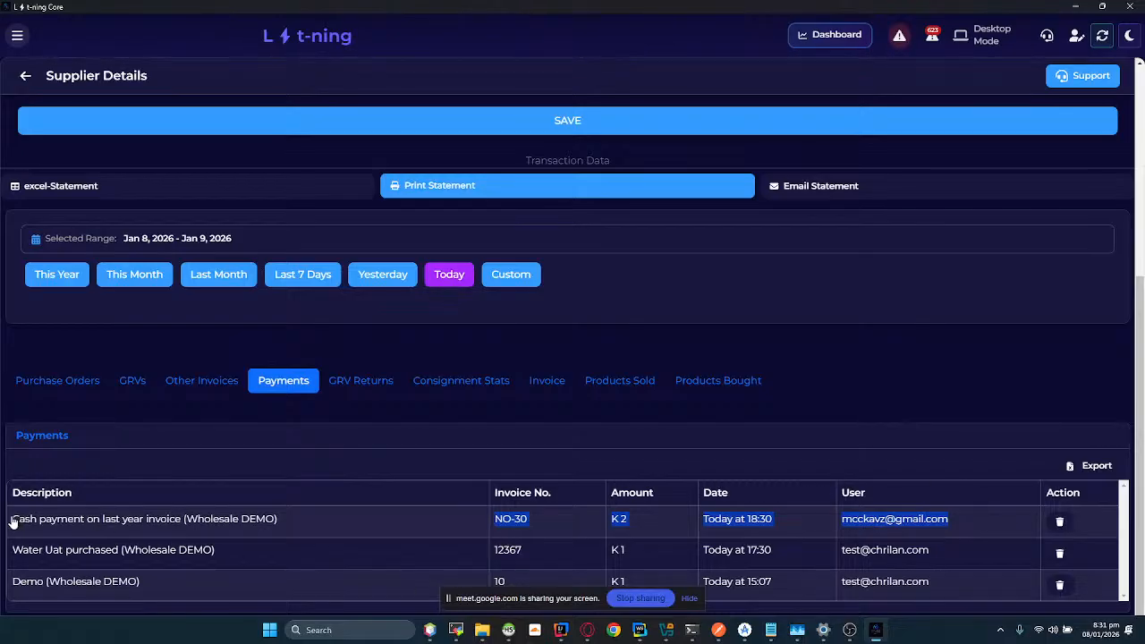
left_click_drag(13, 523, 288, 528)
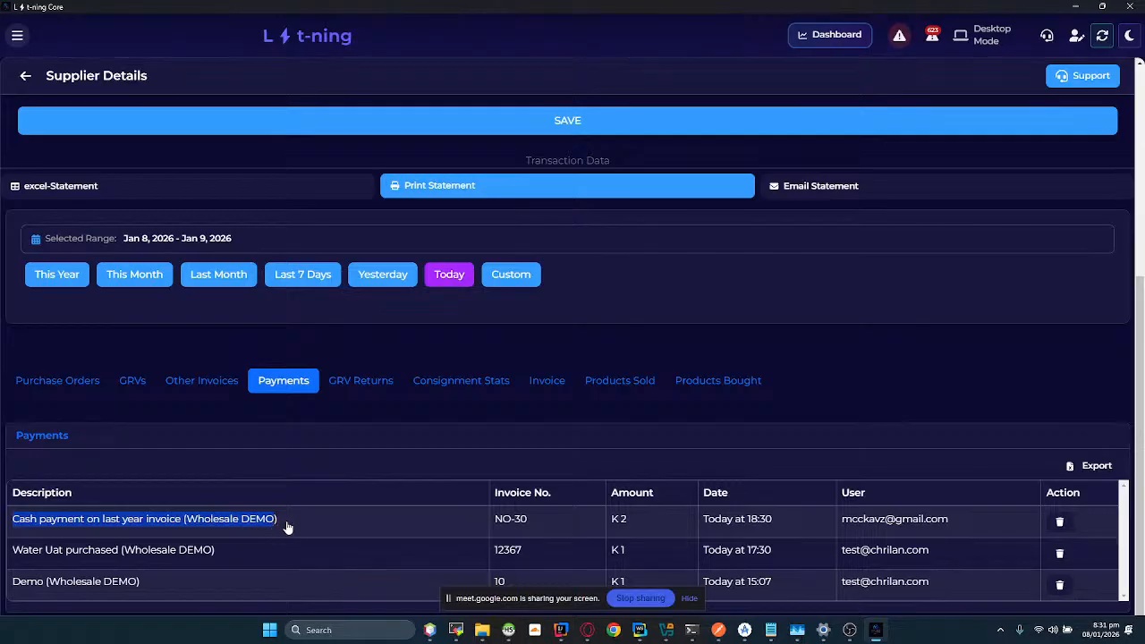
left_click(288, 528)
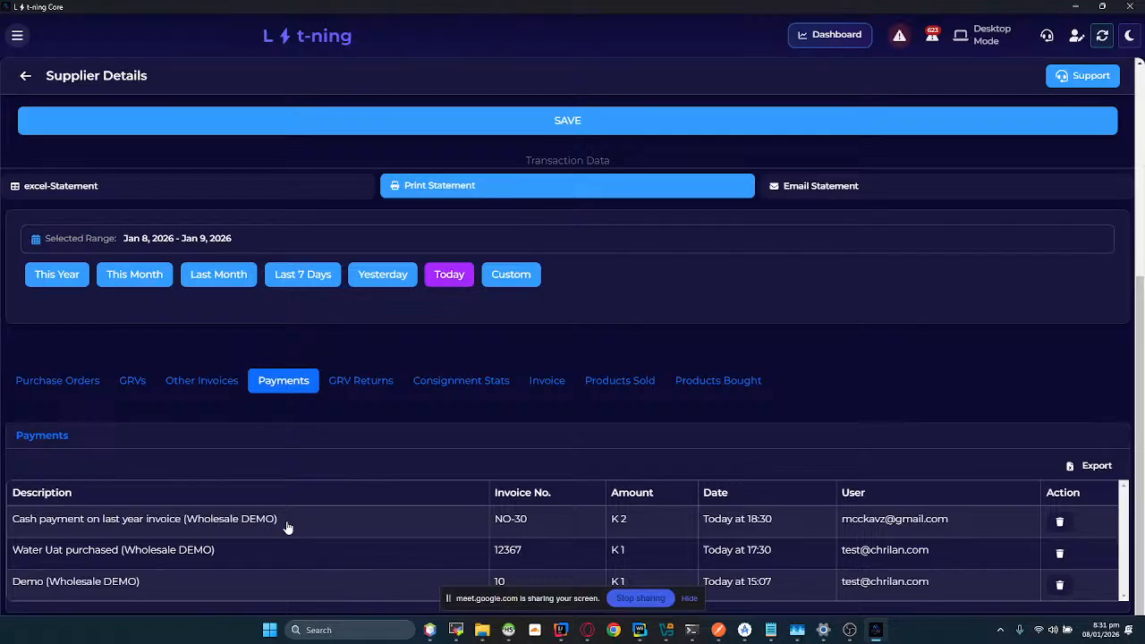
Step: Switch back to cash.co.zm and open the GRV payment form, ready to enter the GRV number
key("super+Tab")
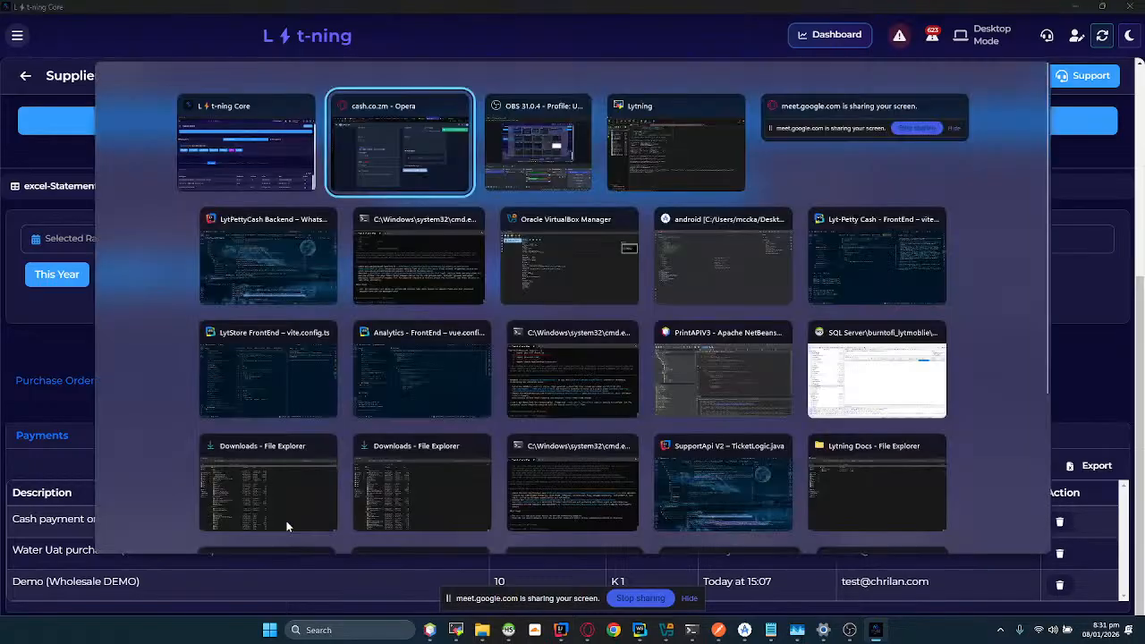
left_click(325, 187)
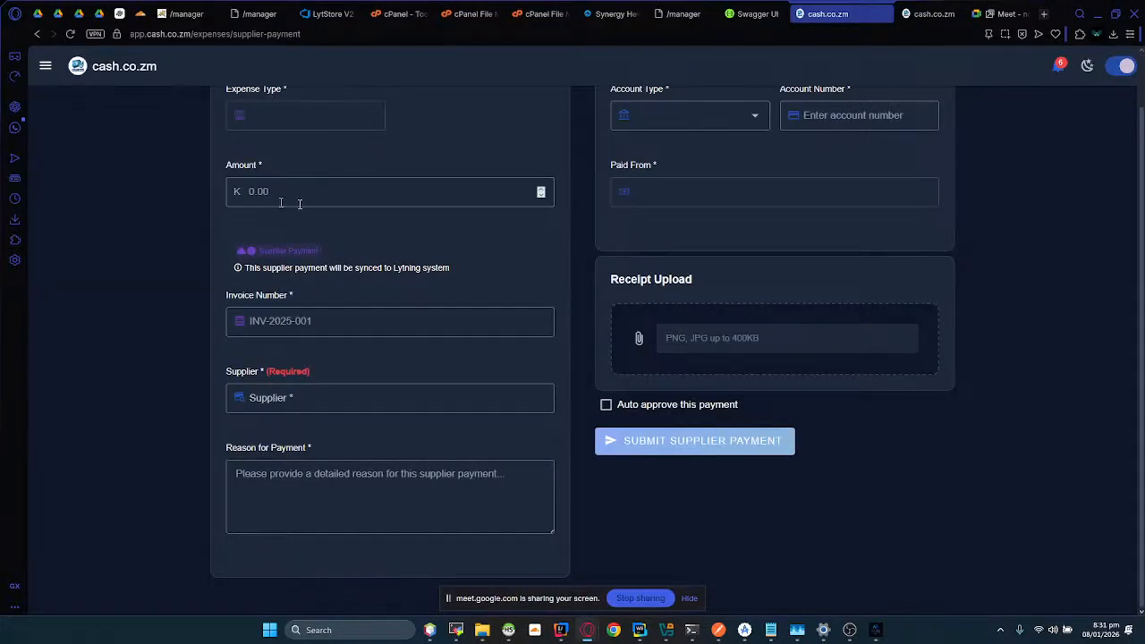
scroll(537, 189, "up", 1)
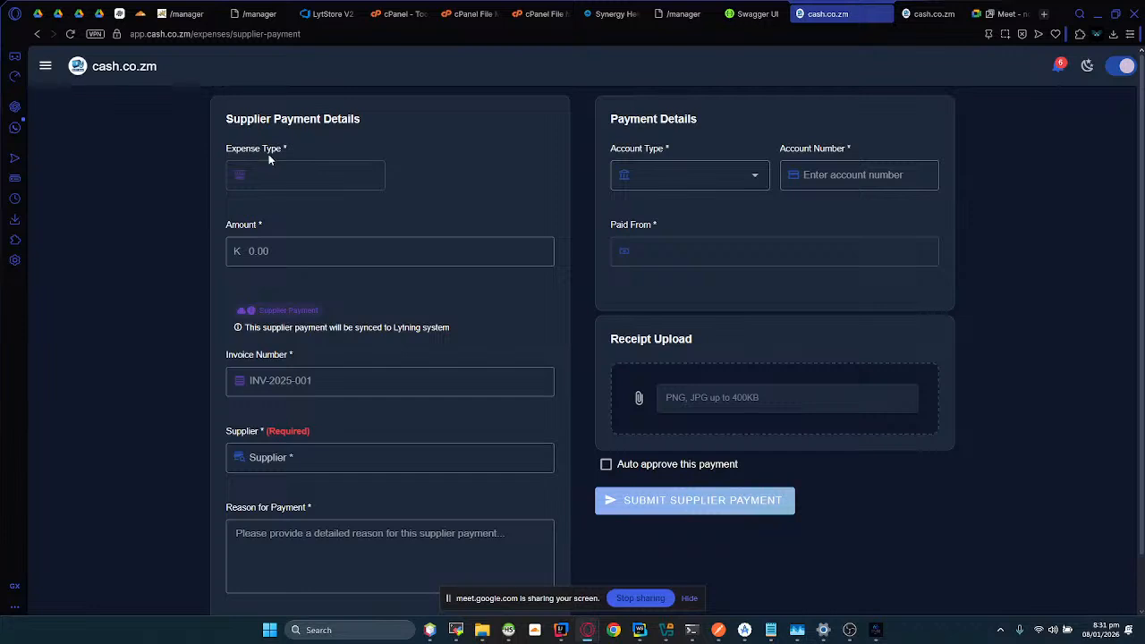
left_click(45, 67)
left_click(86, 227)
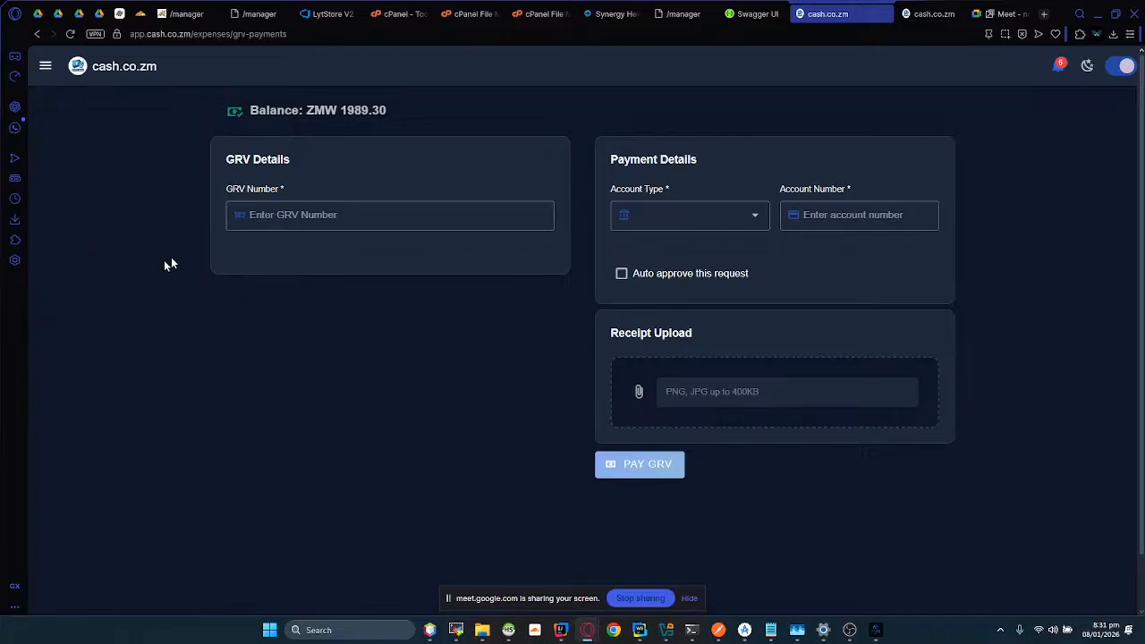
left_click(260, 222)
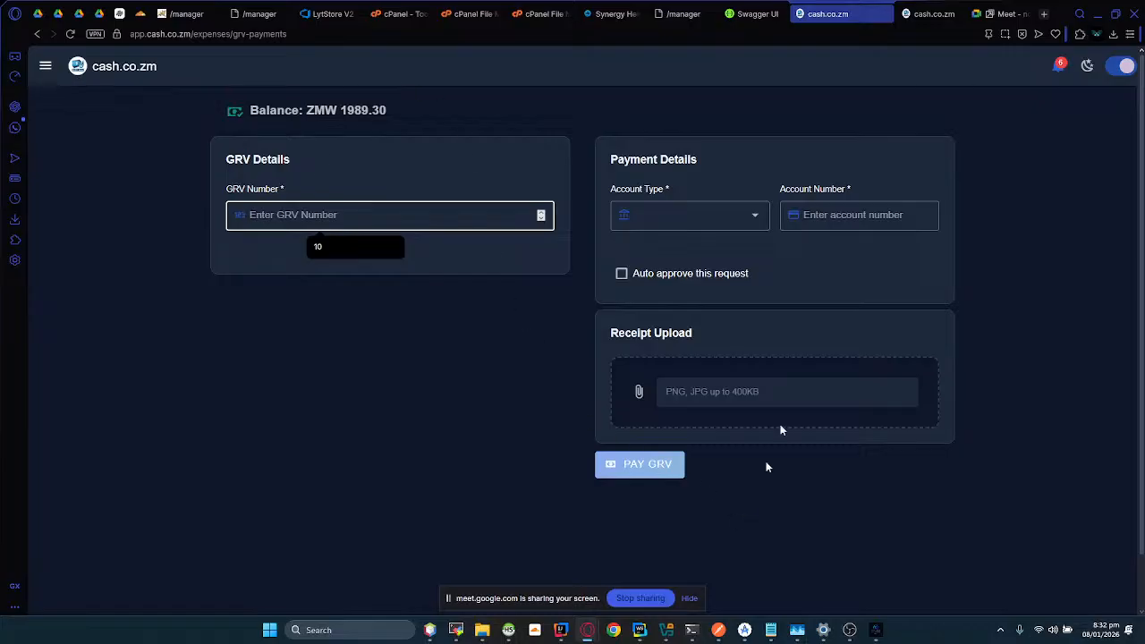
Step: Switch to Lyt-ning Core and examine the finalized GRVs of supplier abcd for today
left_click(879, 629)
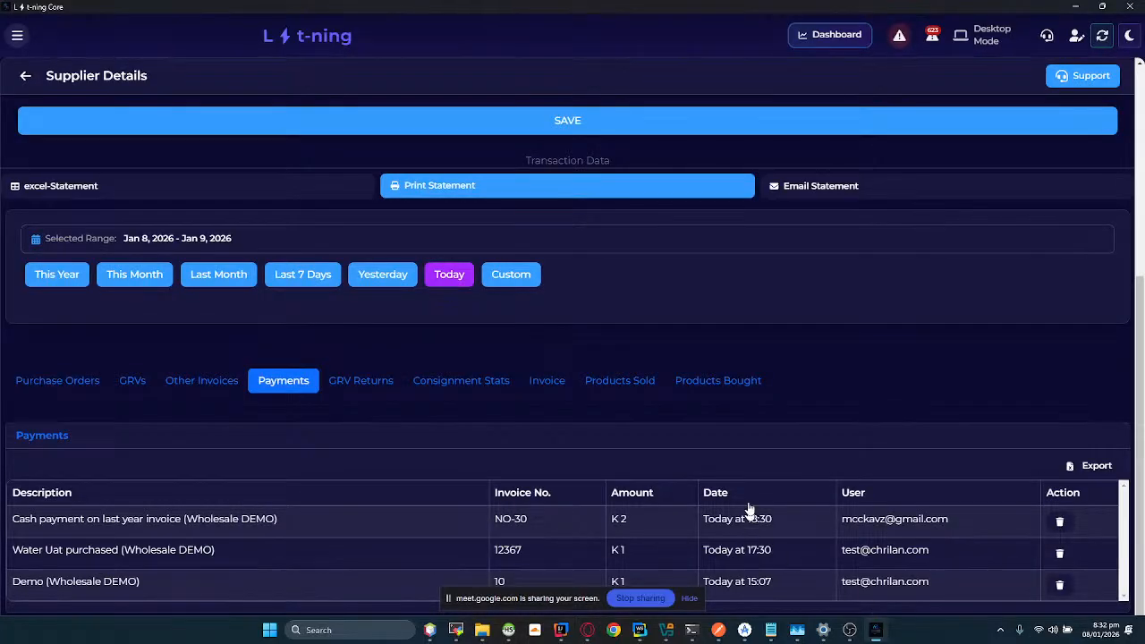
left_click(131, 382)
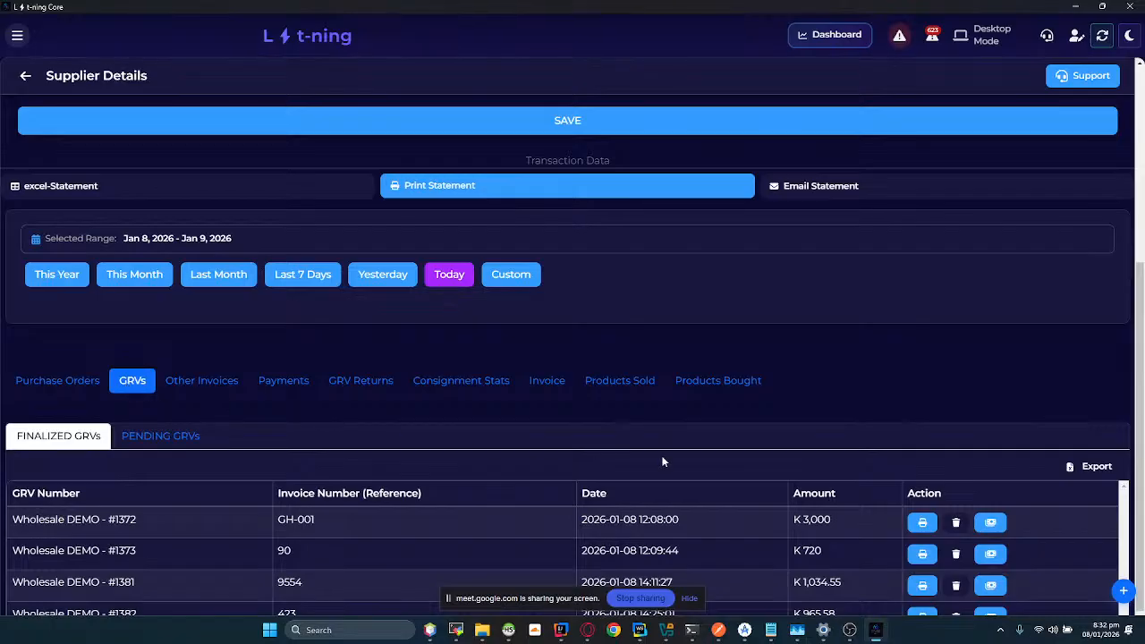
scroll(520, 491, "down", 1)
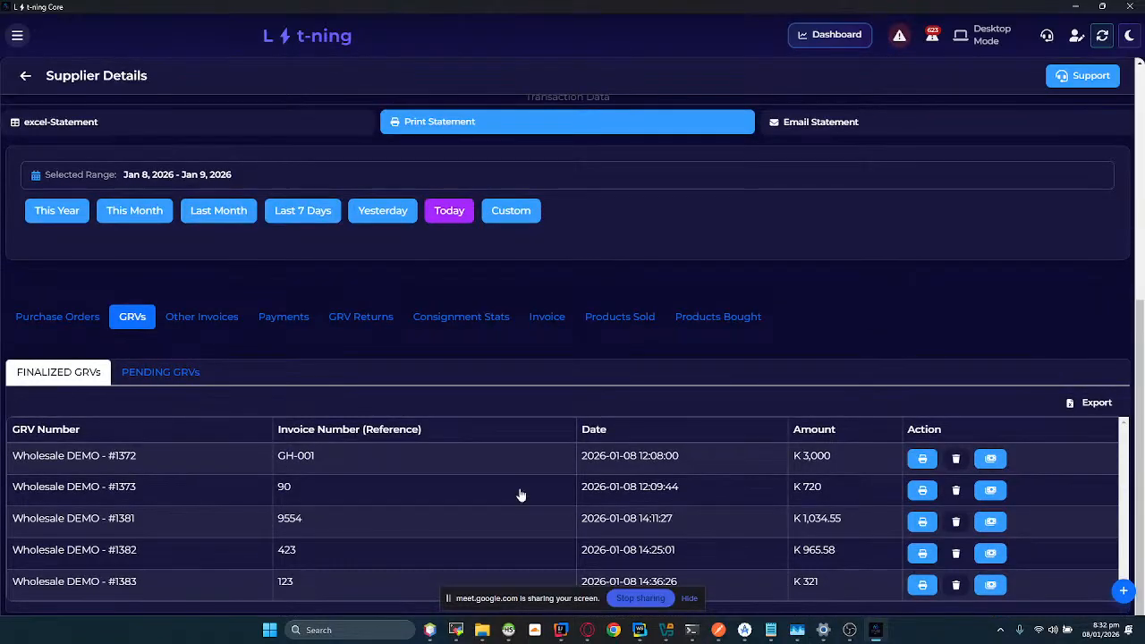
scroll(571, 467, "up", 3)
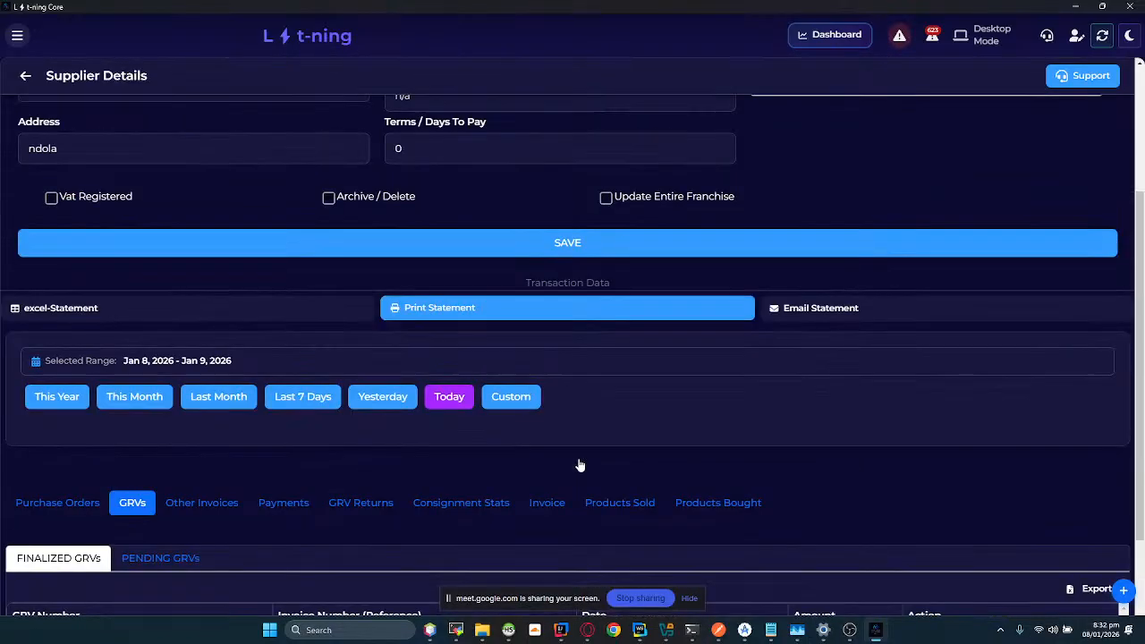
scroll(437, 464, "down", 2)
scroll(437, 464, "down", 1)
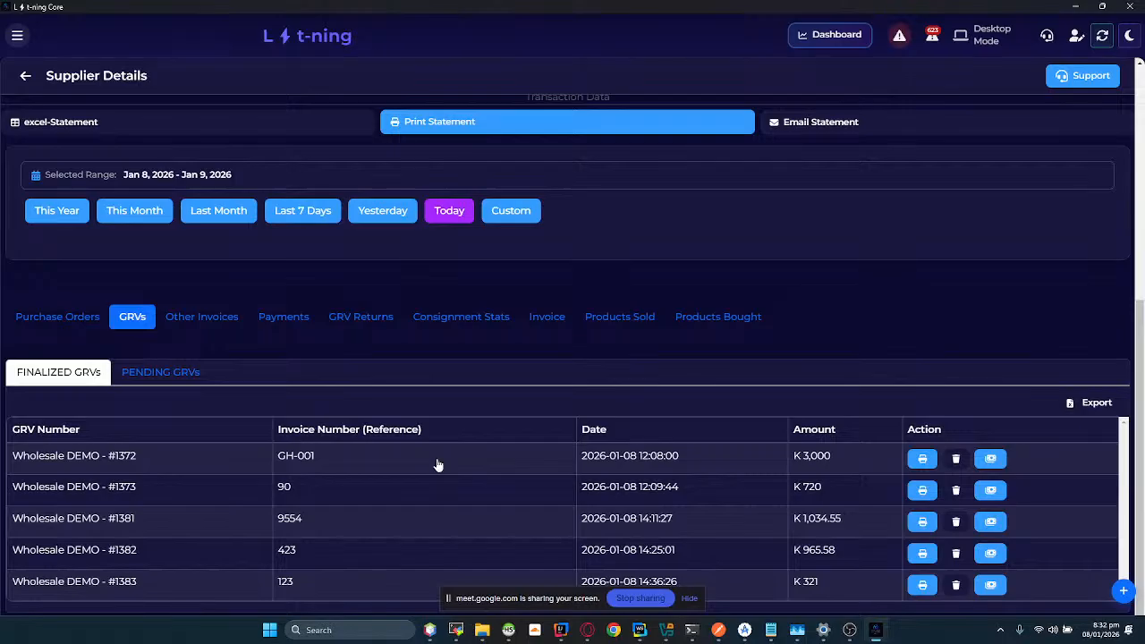
key("alt+Tab")
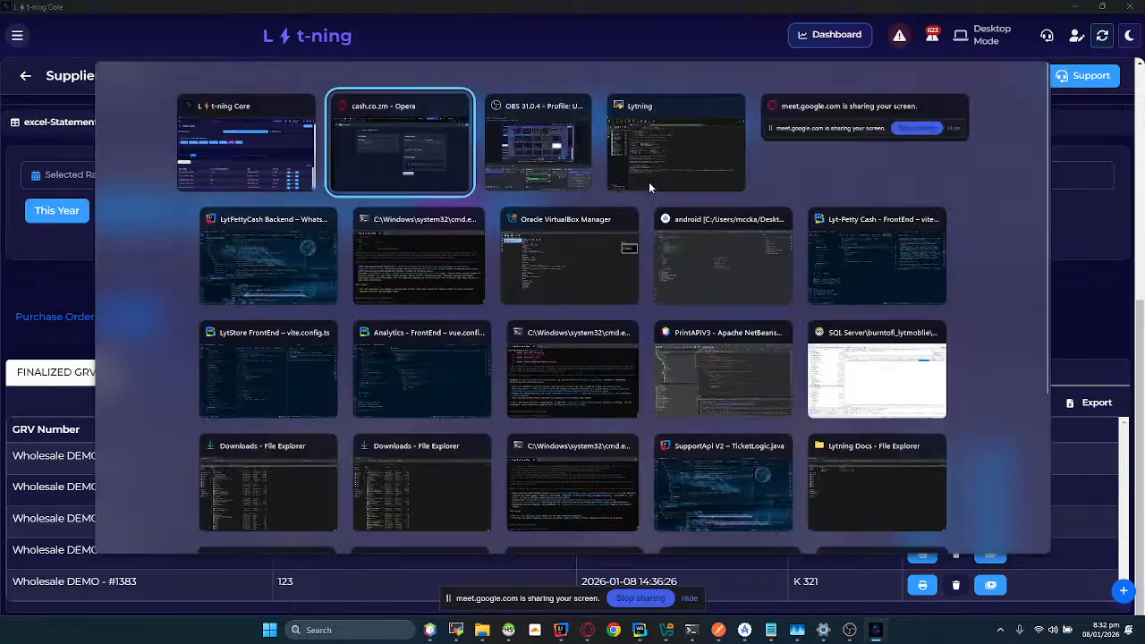
left_click(363, 141)
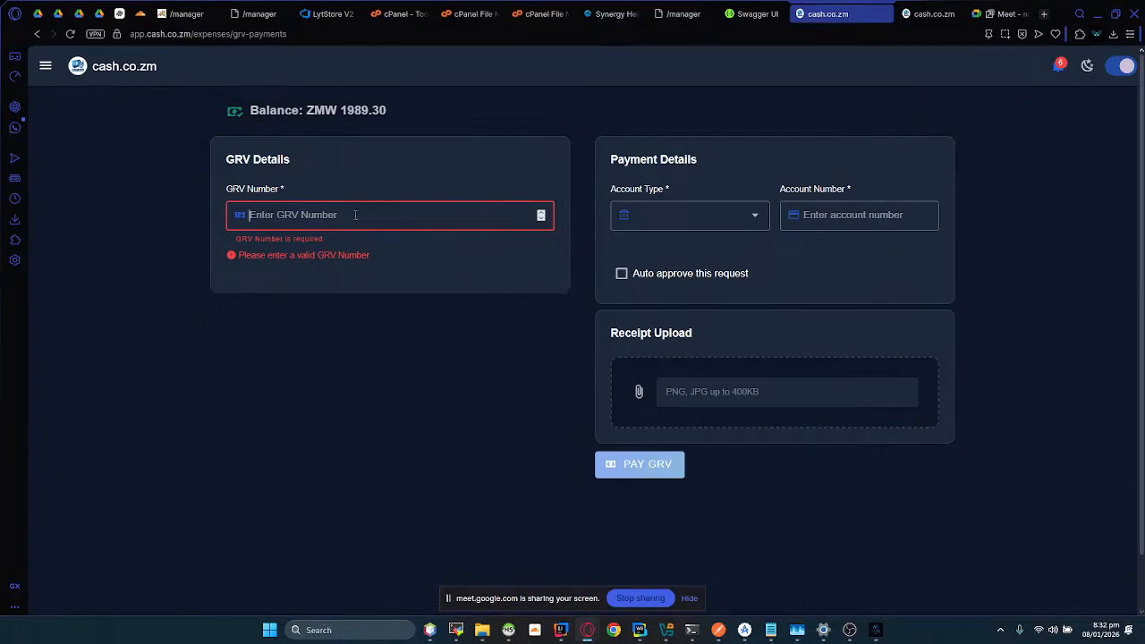
key("alt+Tab")
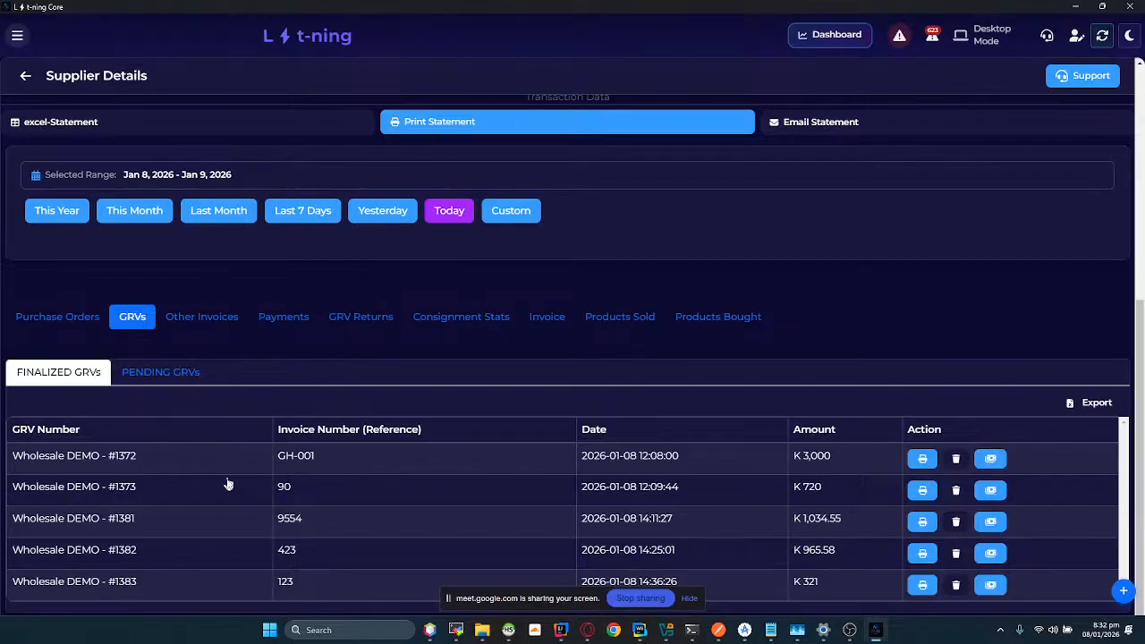
Step: Copy GRV number 1372 from the finalized GRVs into the cash.co.zm GRV payment form and load its details
left_click_drag(153, 458, 118, 461)
key("alt+Tab")
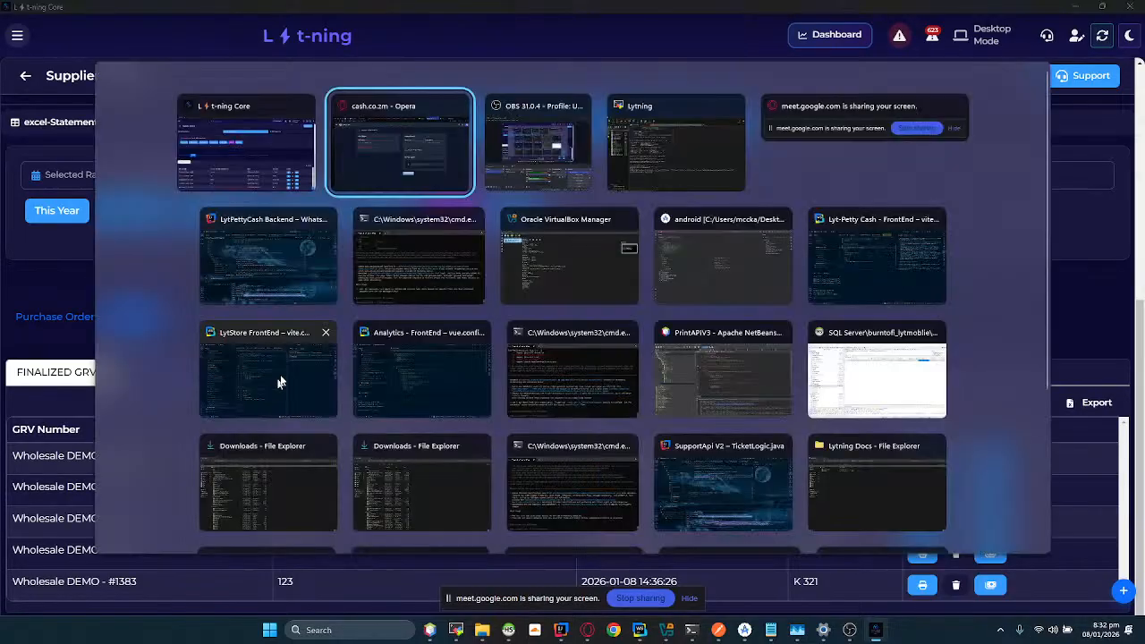
type("1372")
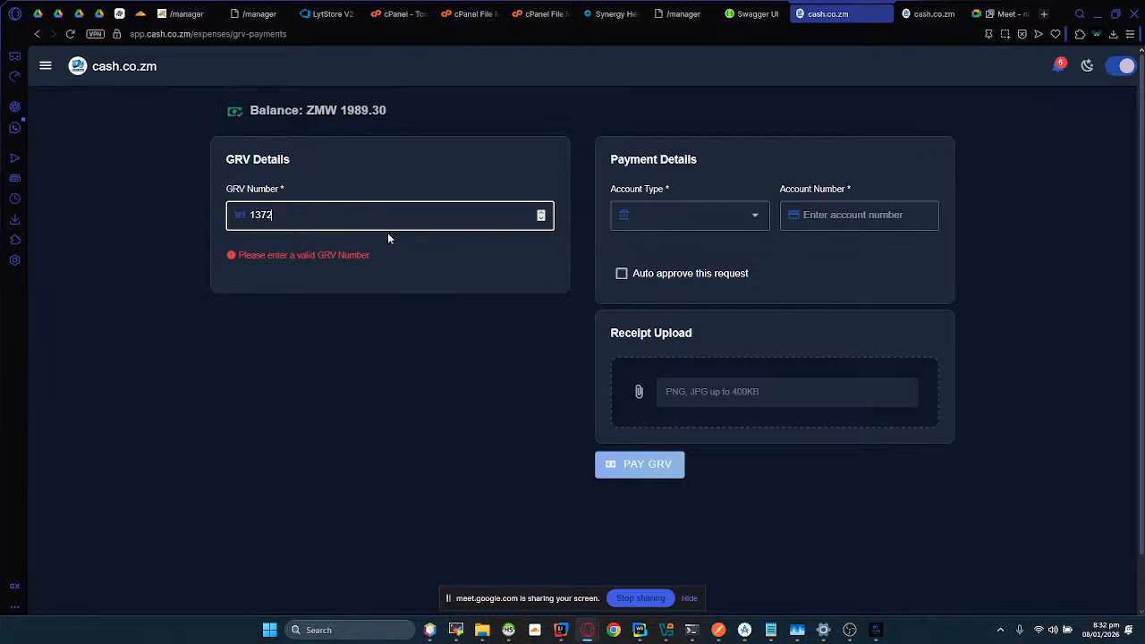
key("Tab")
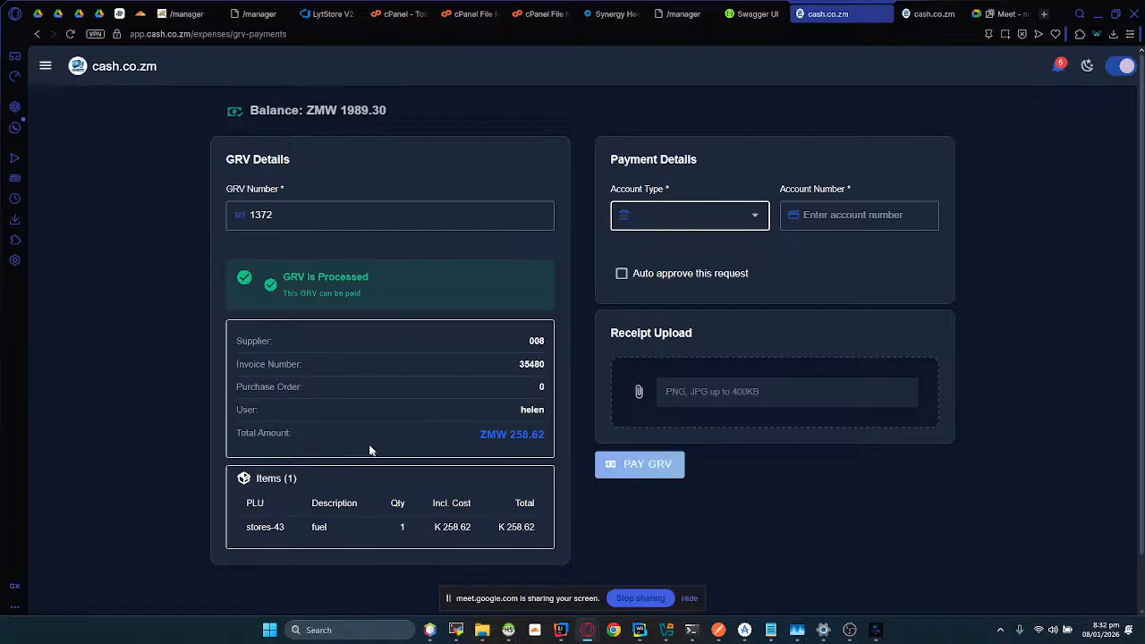
Step: Examine the user recorded on the loaded GRV and the account types offered for its payment
double_click(532, 409)
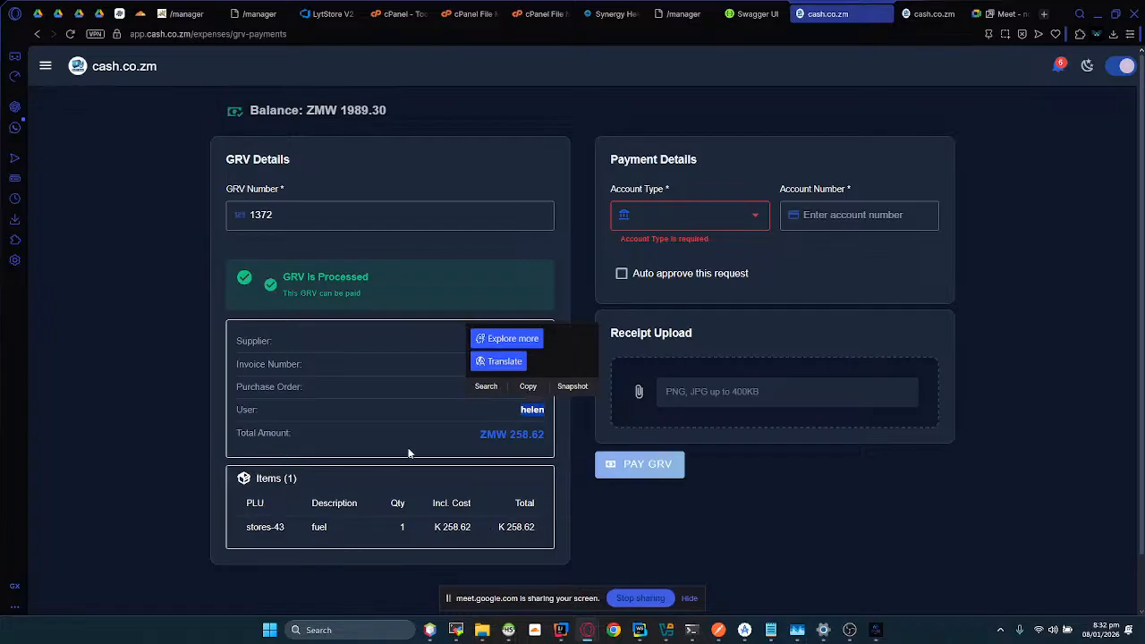
left_click(664, 211)
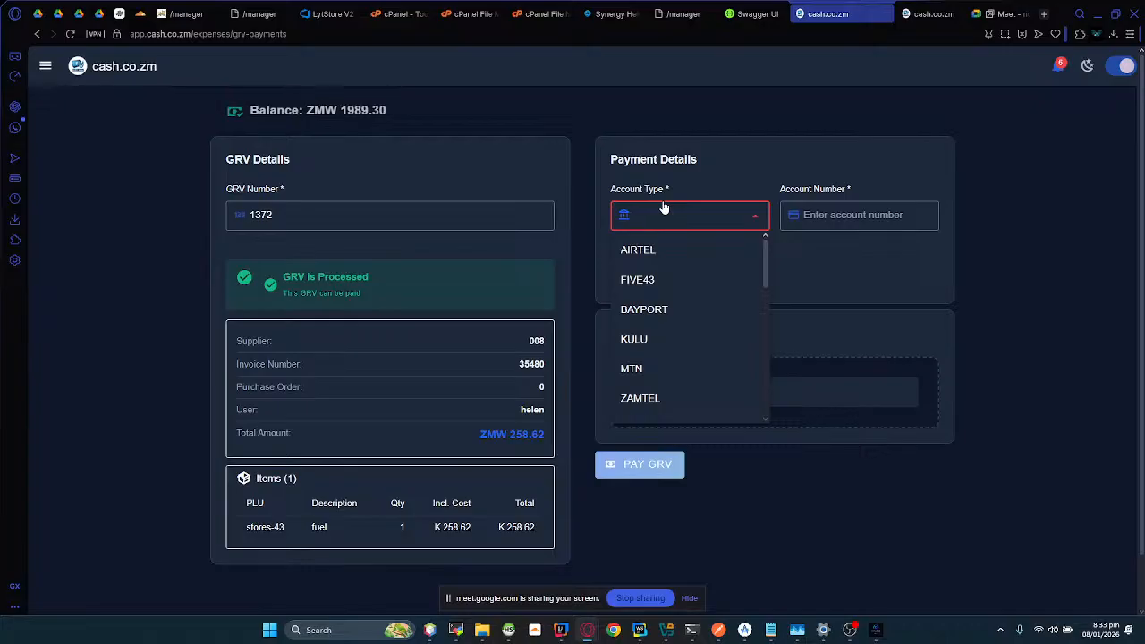
left_click(45, 66)
Step: Open My Requests and review the pending, approved and declined expense requests, including the decline reason on request #44
left_click(45, 65)
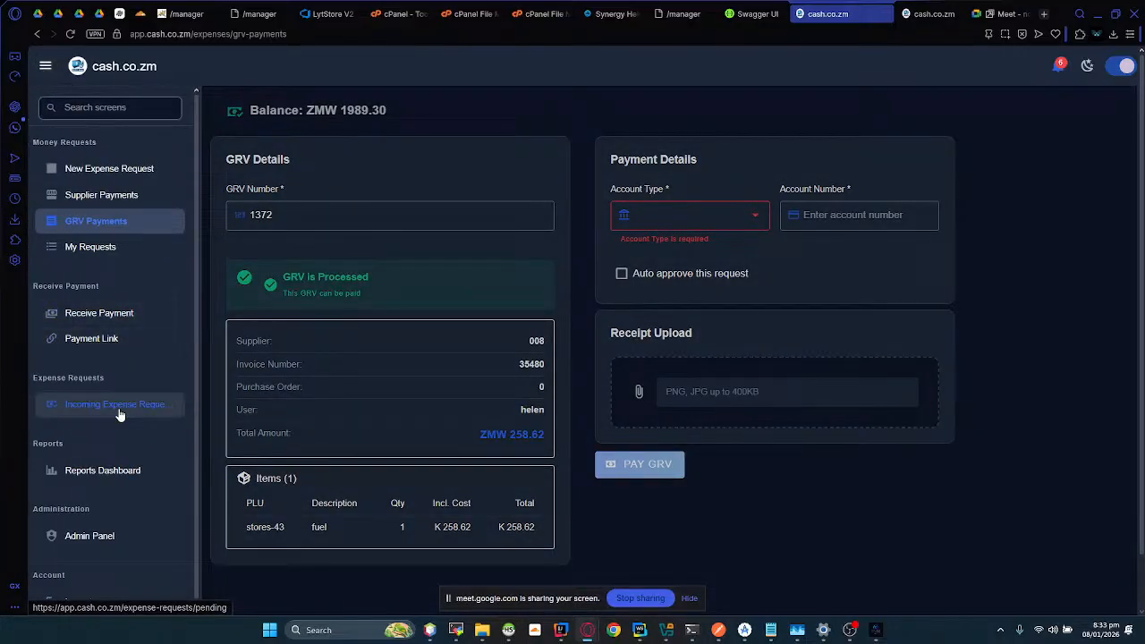
left_click(102, 254)
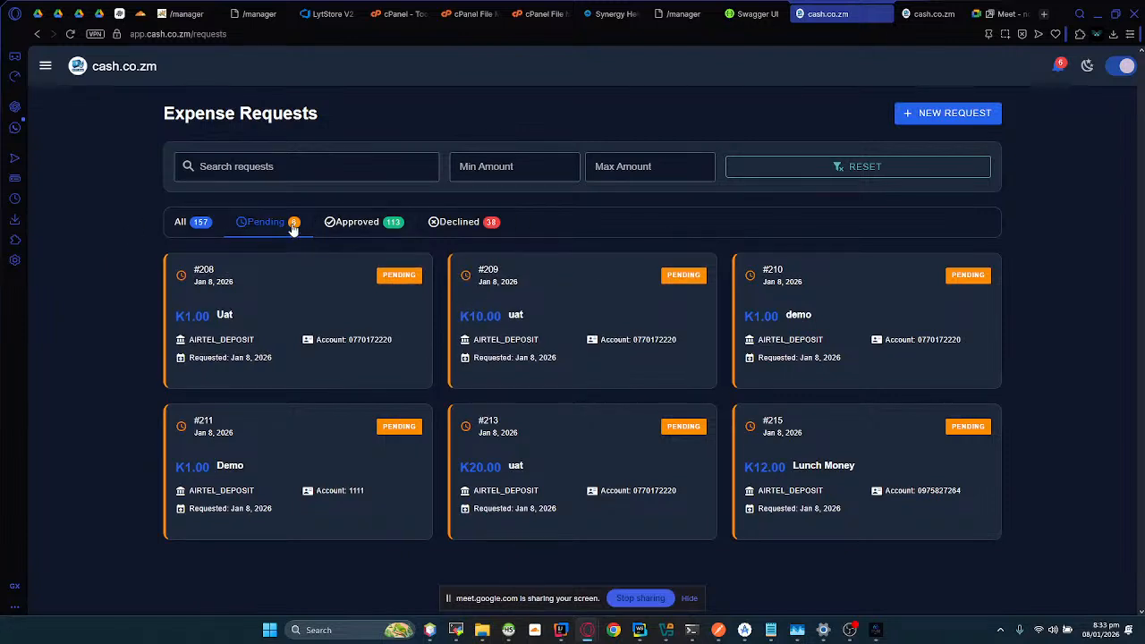
left_click(328, 231)
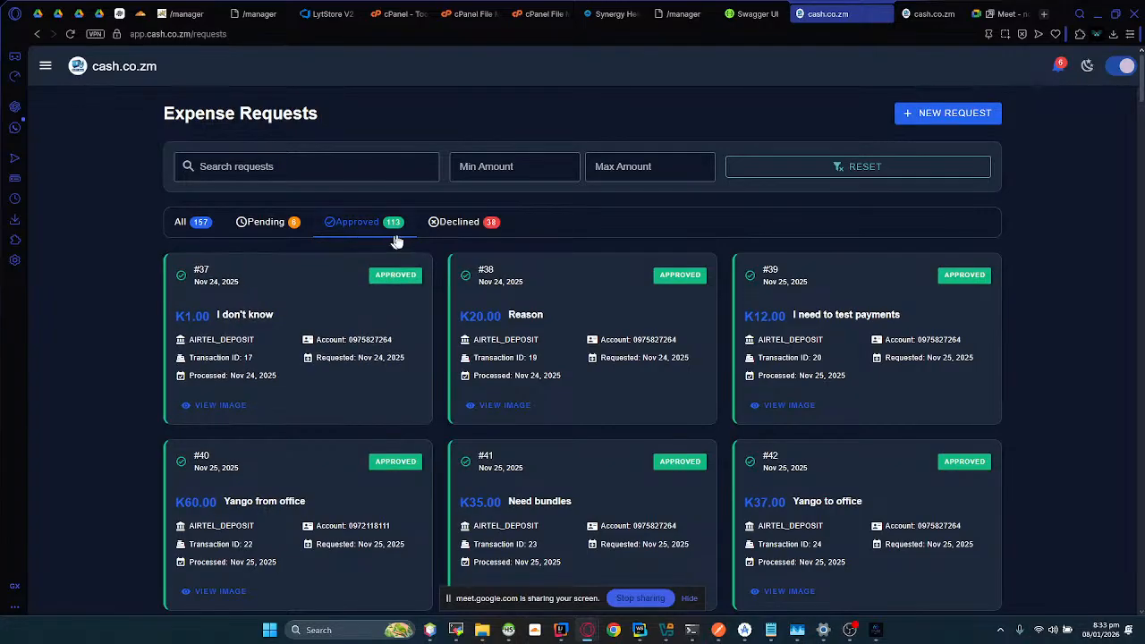
left_click(452, 222)
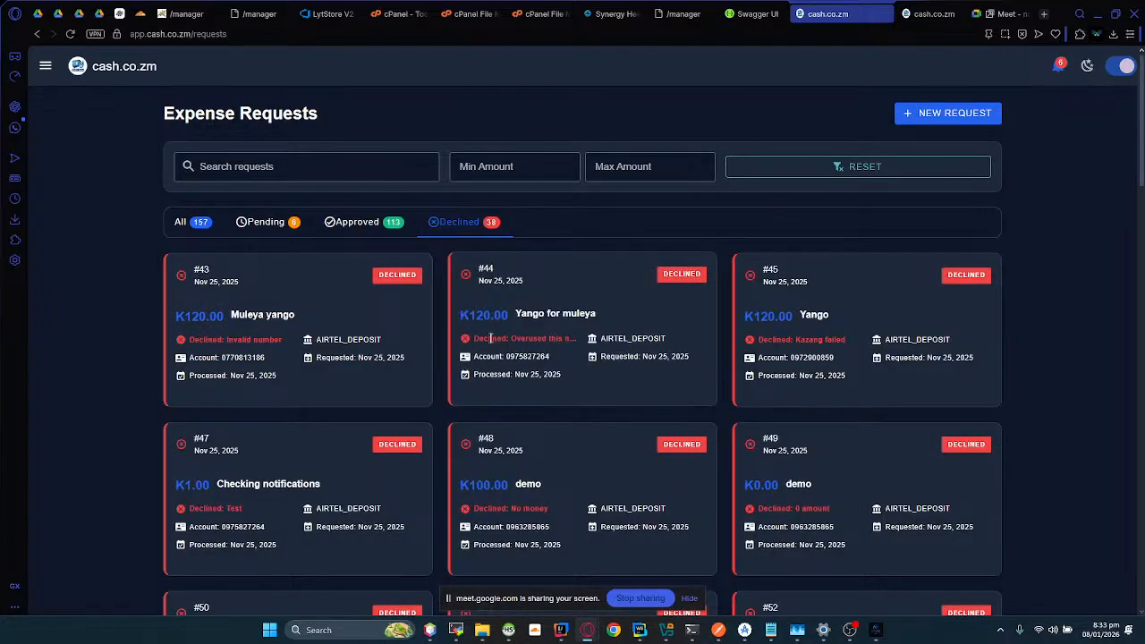
left_click_drag(478, 338, 526, 334)
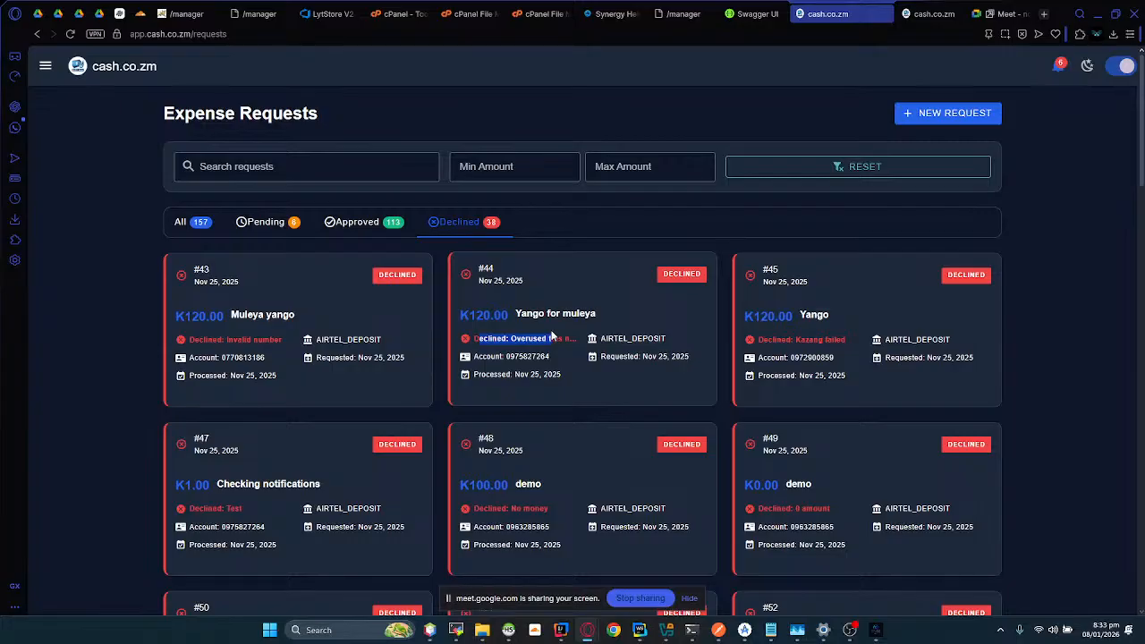
Step: Open the Reports Dashboard and examine its summary figures, date ranges and branch filter options
left_click(42, 70)
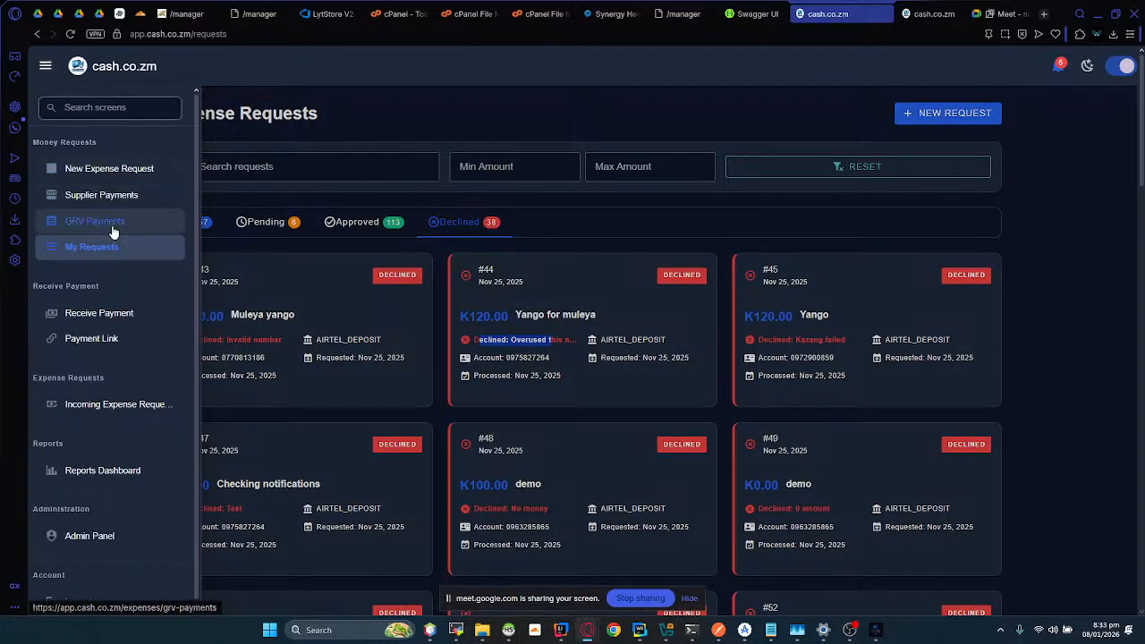
left_click(94, 480)
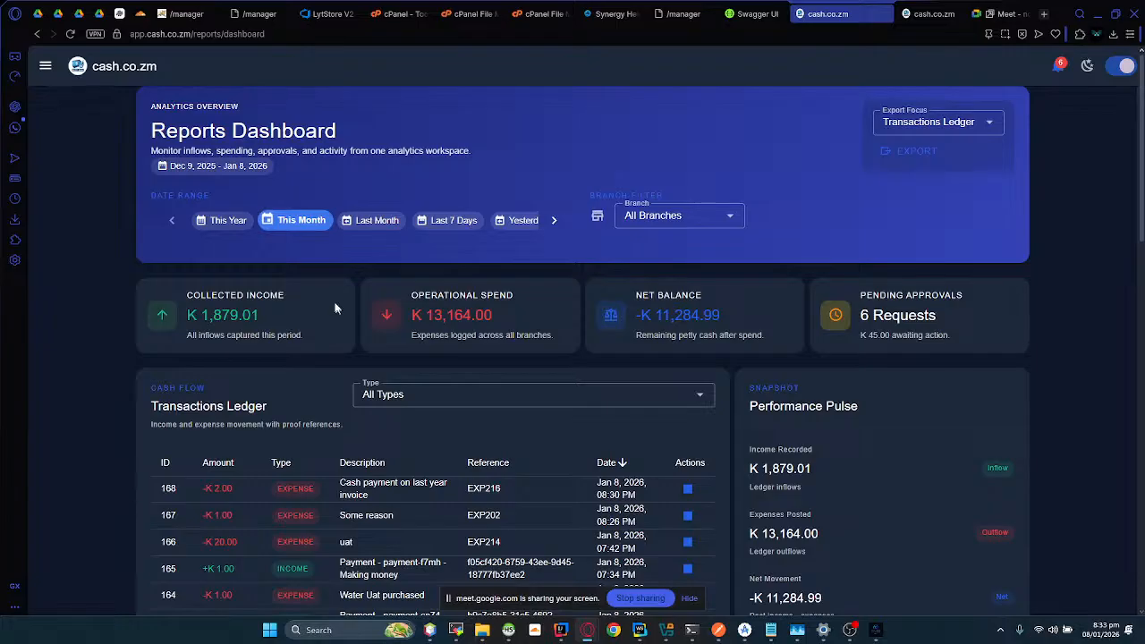
scroll(332, 259, "down", 1)
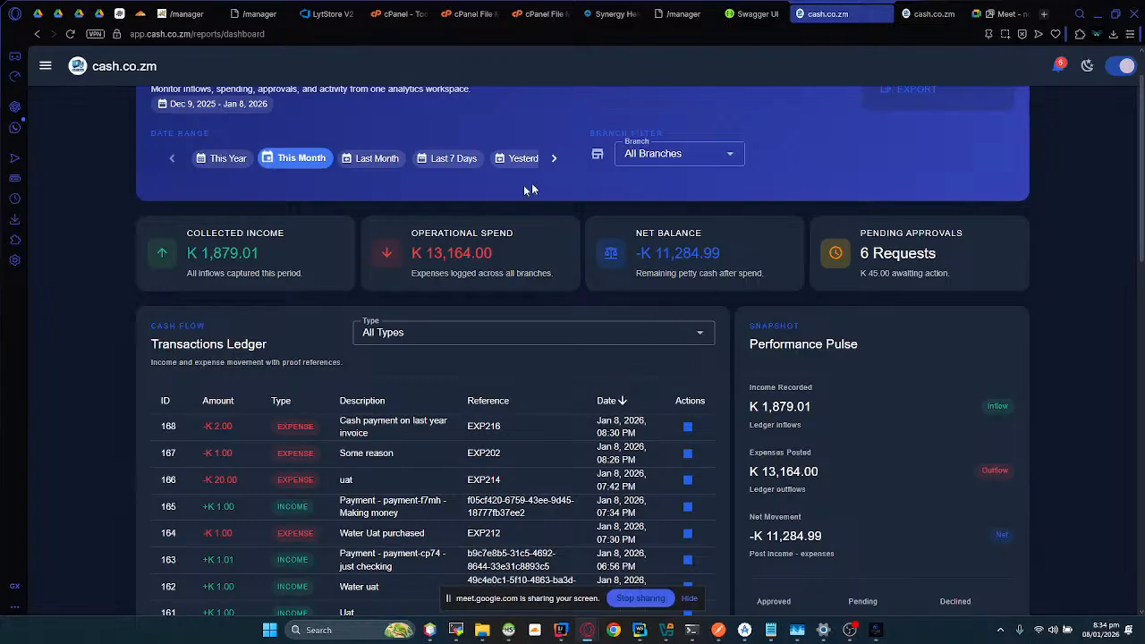
left_click(673, 161)
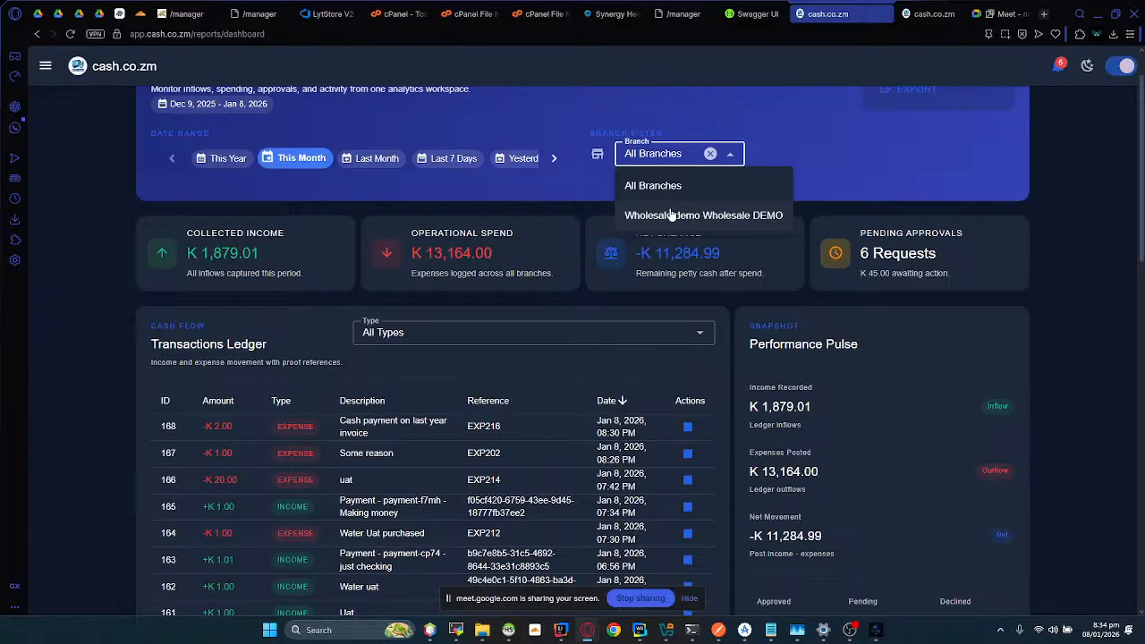
left_click(98, 321)
Step: Check the type filter options of the Transactions Ledger and keep it on All Types
scroll(106, 240, "down", 2)
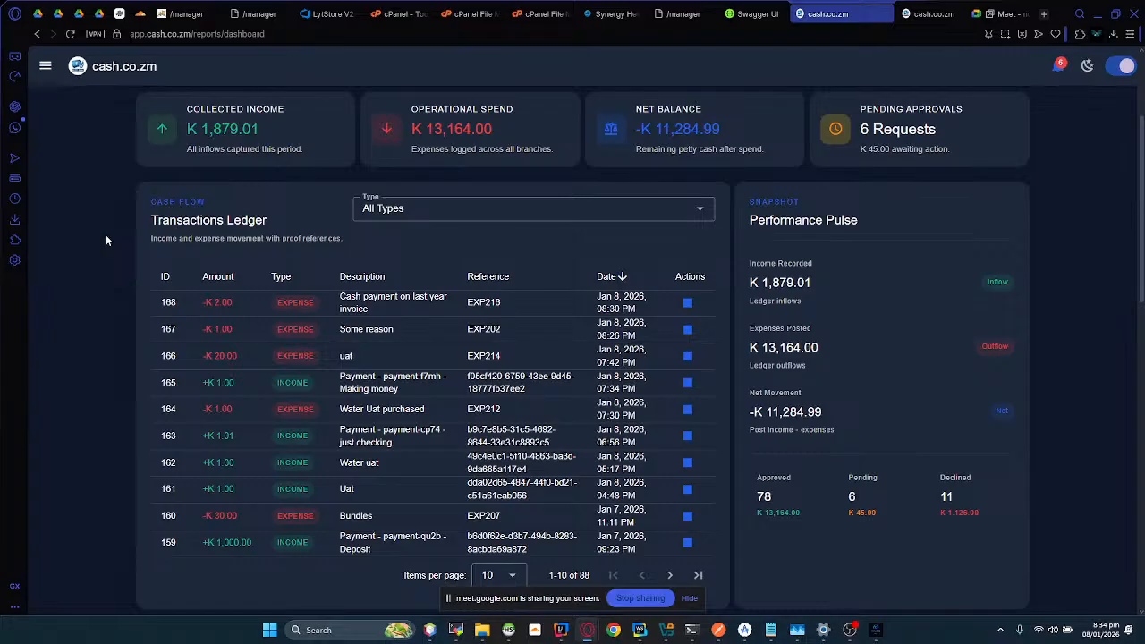
left_click(380, 215)
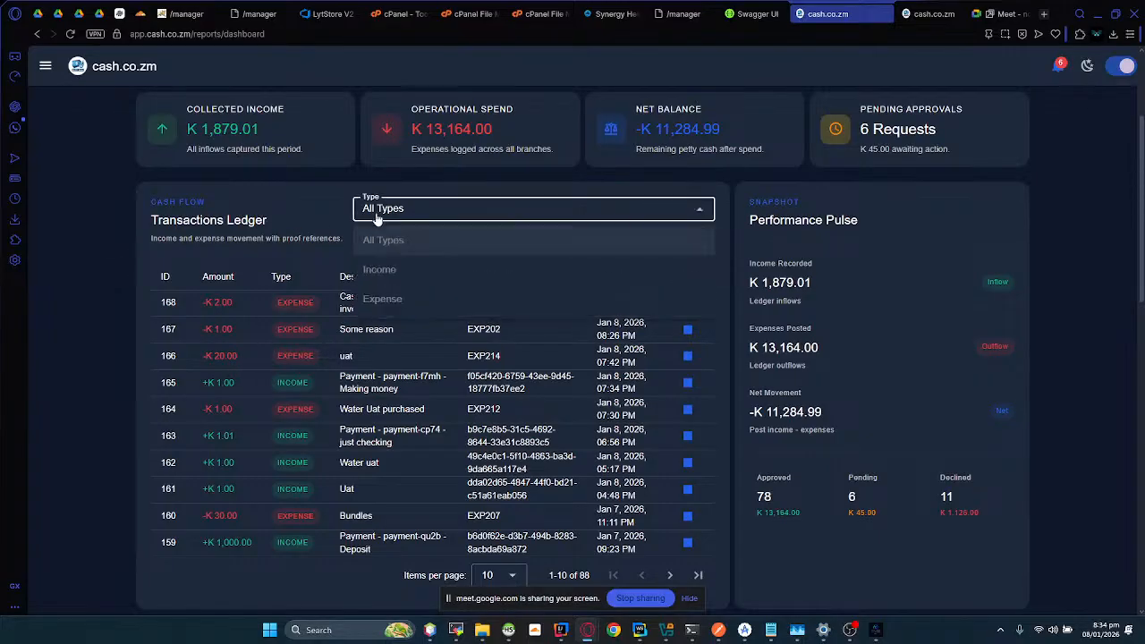
left_click(427, 241)
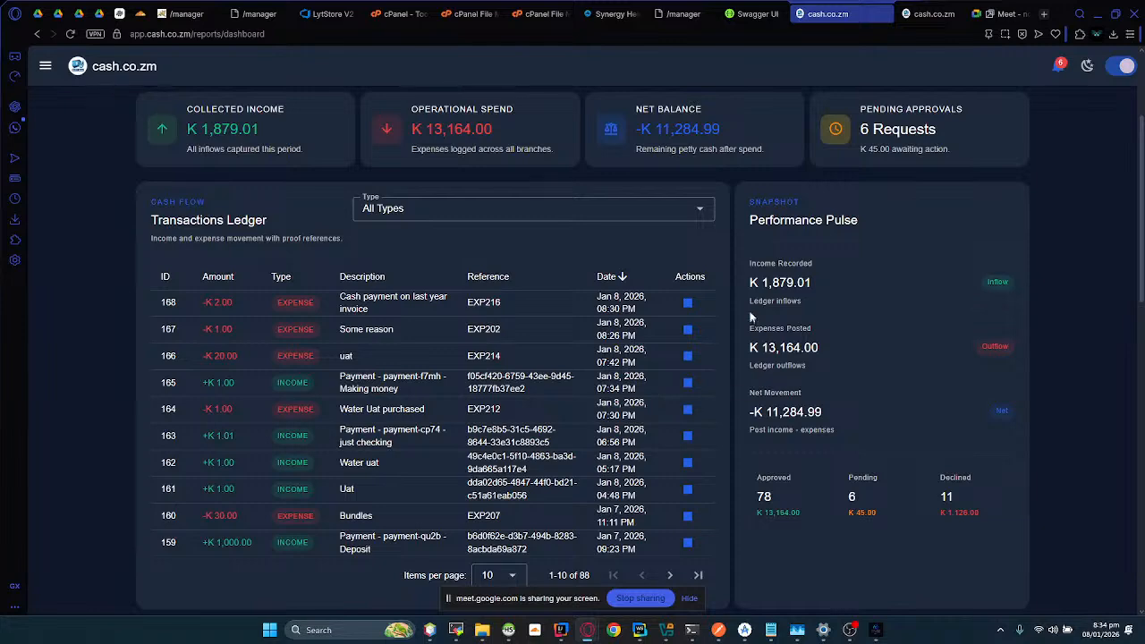
Step: View the proof of payment for the ledger expense "Cash payment on last year invoice" through to its end, and close it
left_click(688, 309)
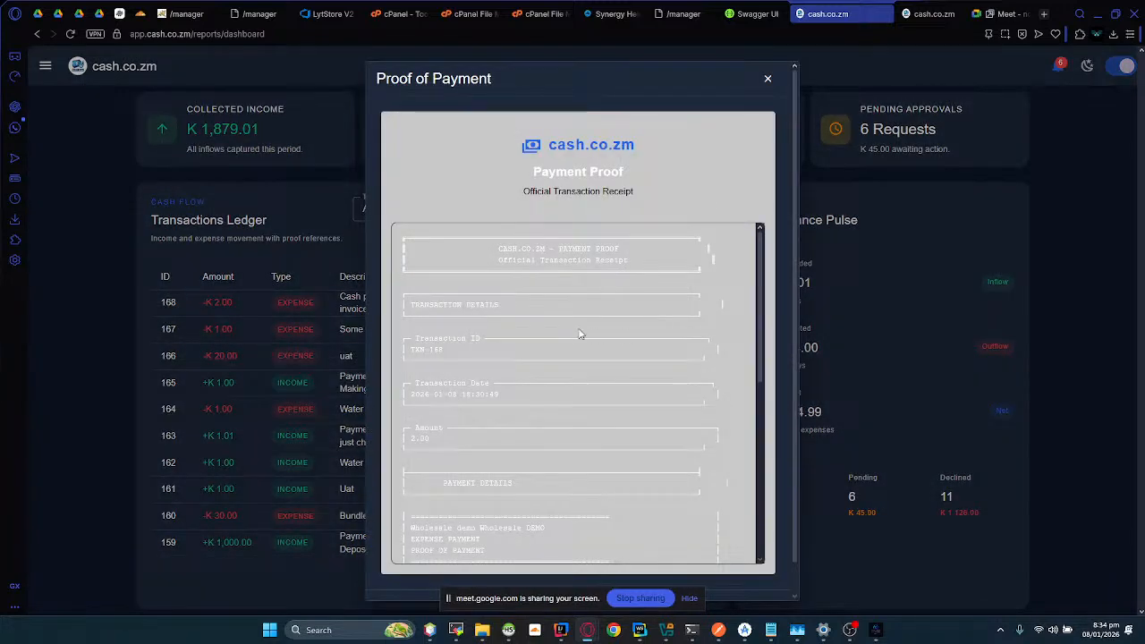
scroll(579, 332, "down", 1)
scroll(579, 332, "down", 5)
scroll(520, 412, "down", 3)
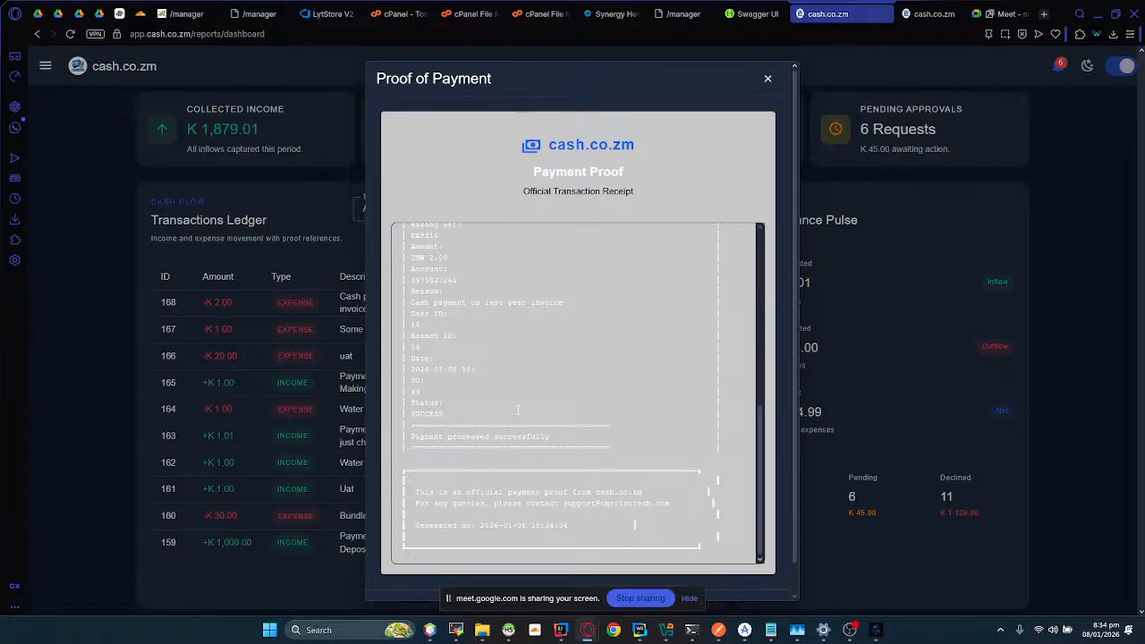
left_click(768, 78)
Step: Review the Transactions Ledger entries and the Performance Pulse snapshot beside them
scroll(632, 295, "up", 1)
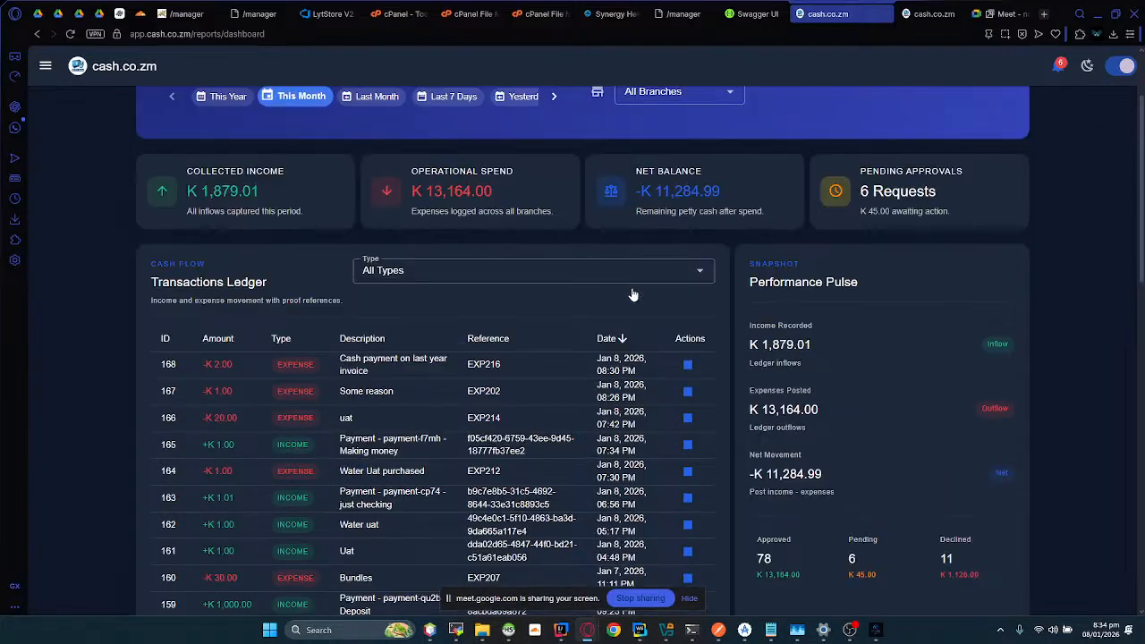
scroll(632, 294, "up", 1)
scroll(632, 294, "down", 3)
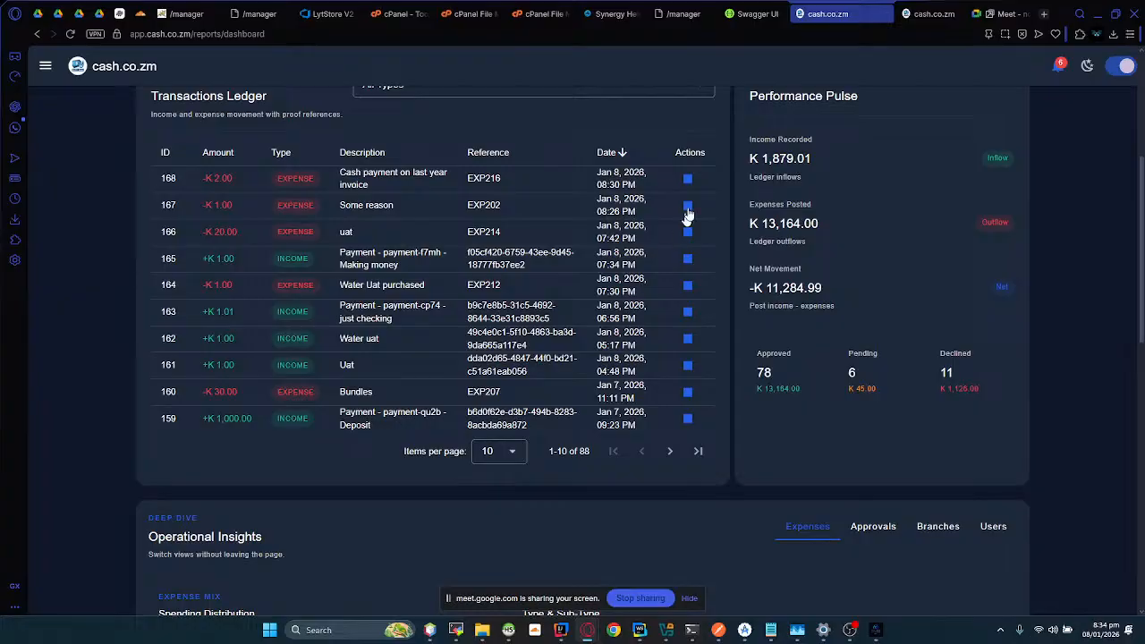
scroll(688, 215, "up", 1)
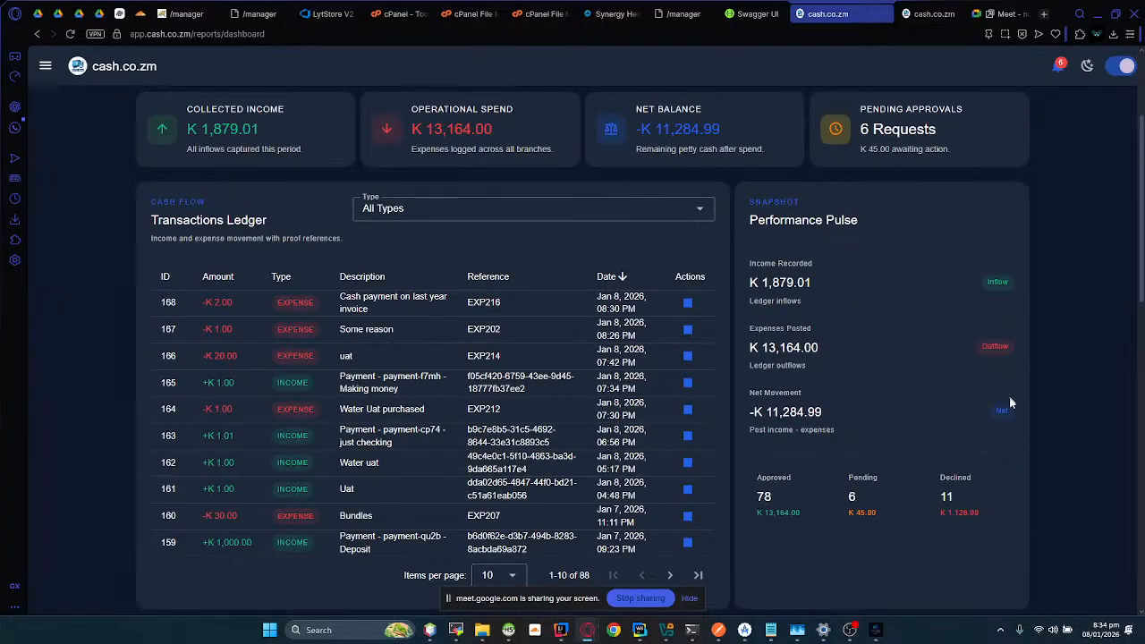
Step: Examine the spending distribution chart and the expense breakdown by type and sub-type in Operational Insights
scroll(720, 377, "down", 2)
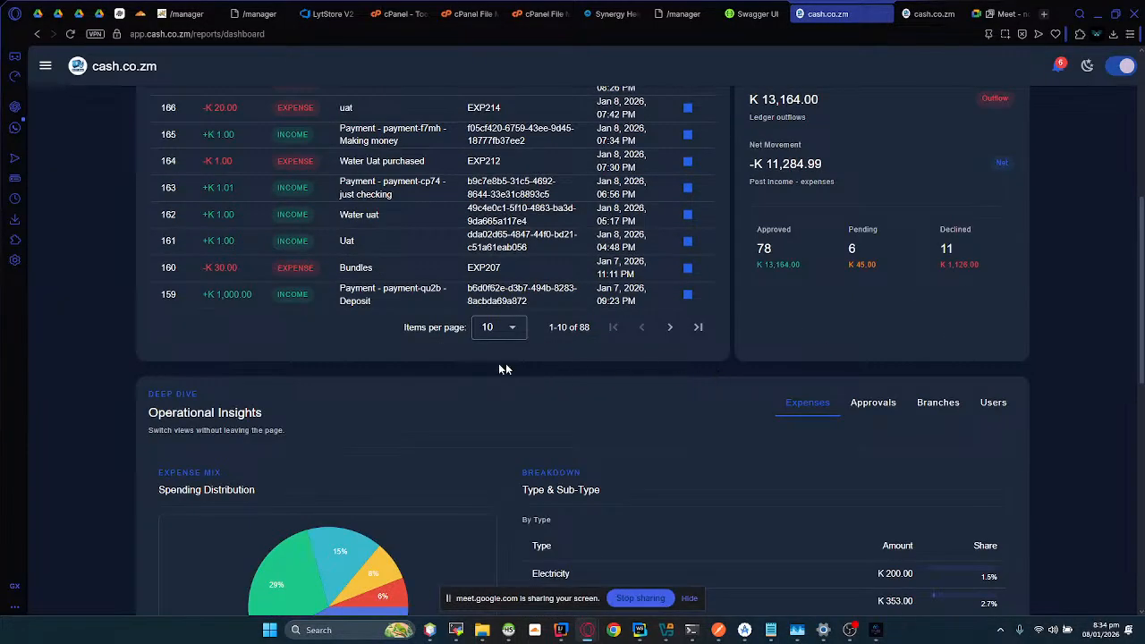
scroll(469, 365, "down", 2)
scroll(469, 367, "down", 1)
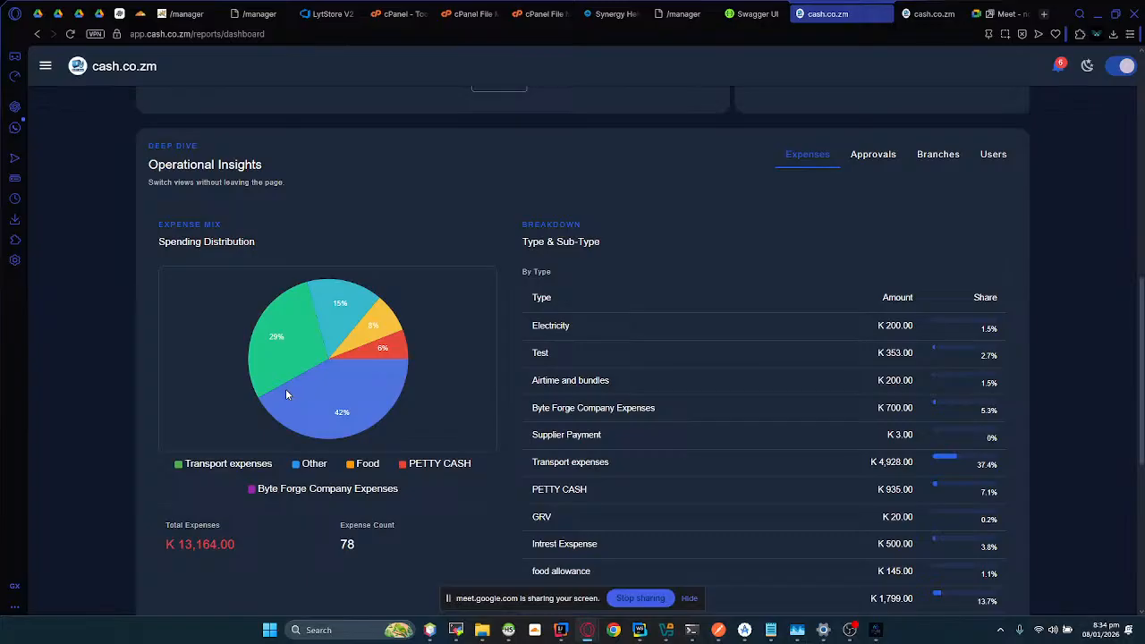
scroll(360, 304, "down", 2)
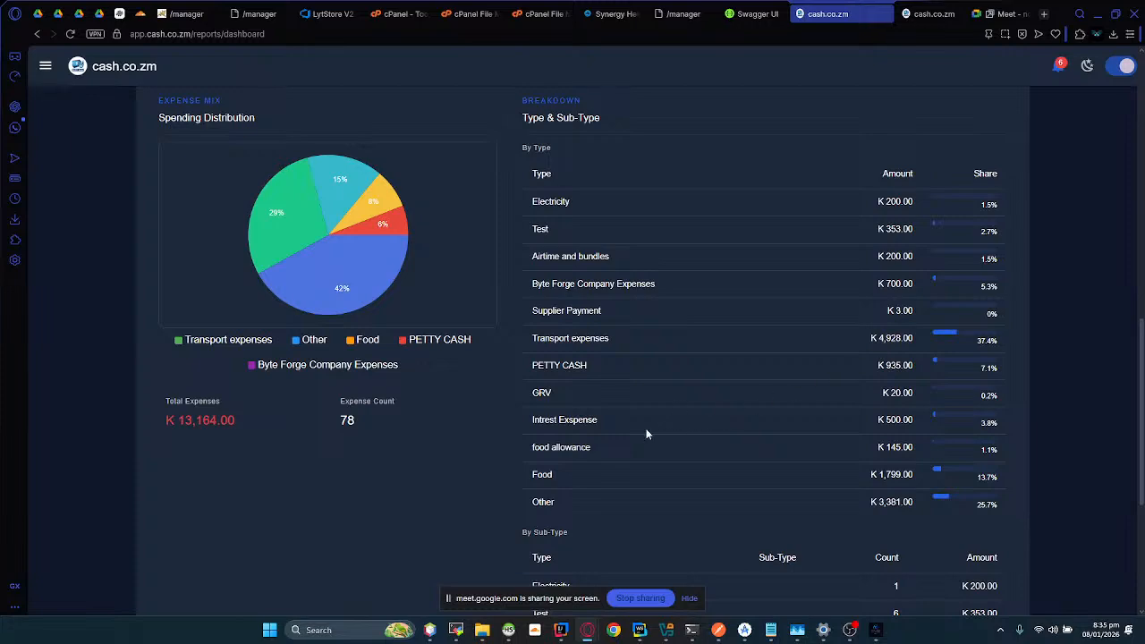
scroll(644, 434, "down", 1)
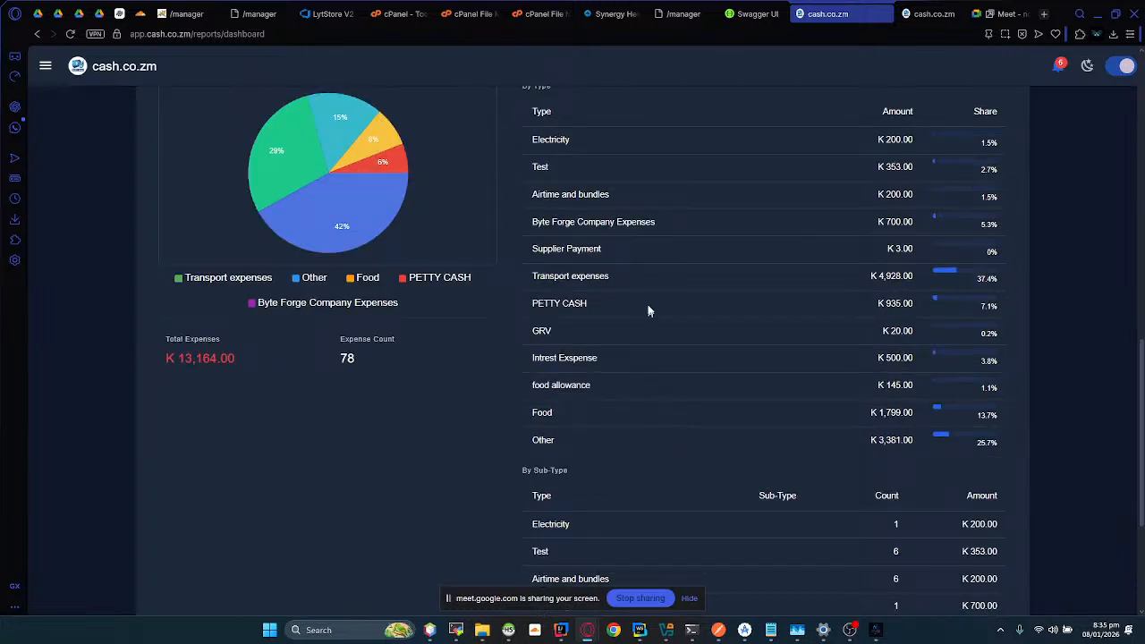
scroll(725, 283, "up", 2)
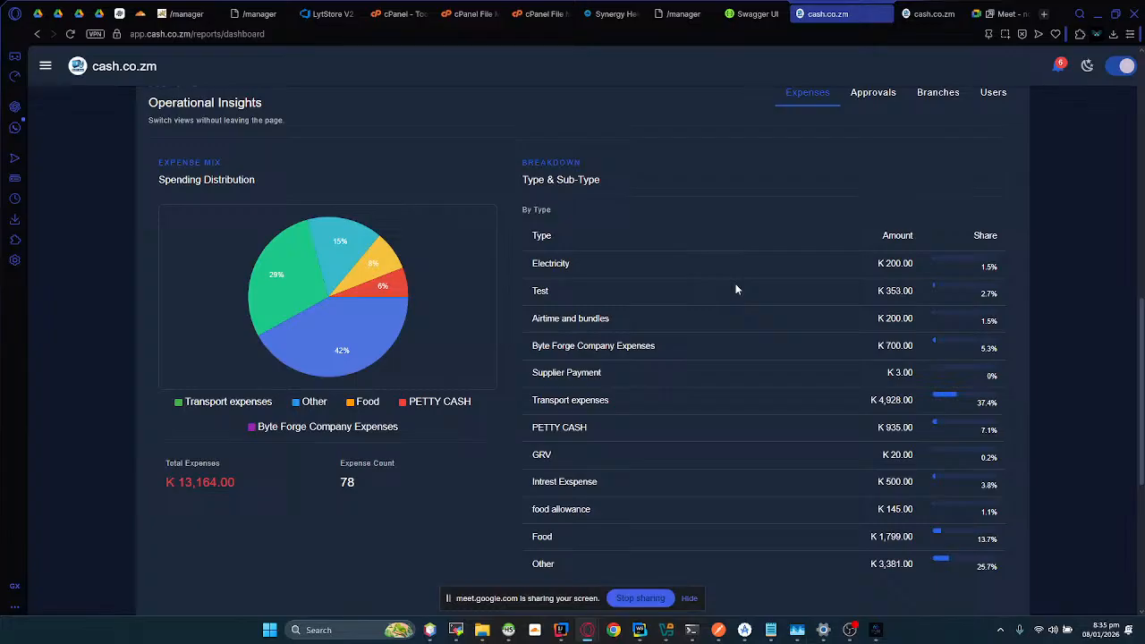
scroll(740, 266, "down", 6)
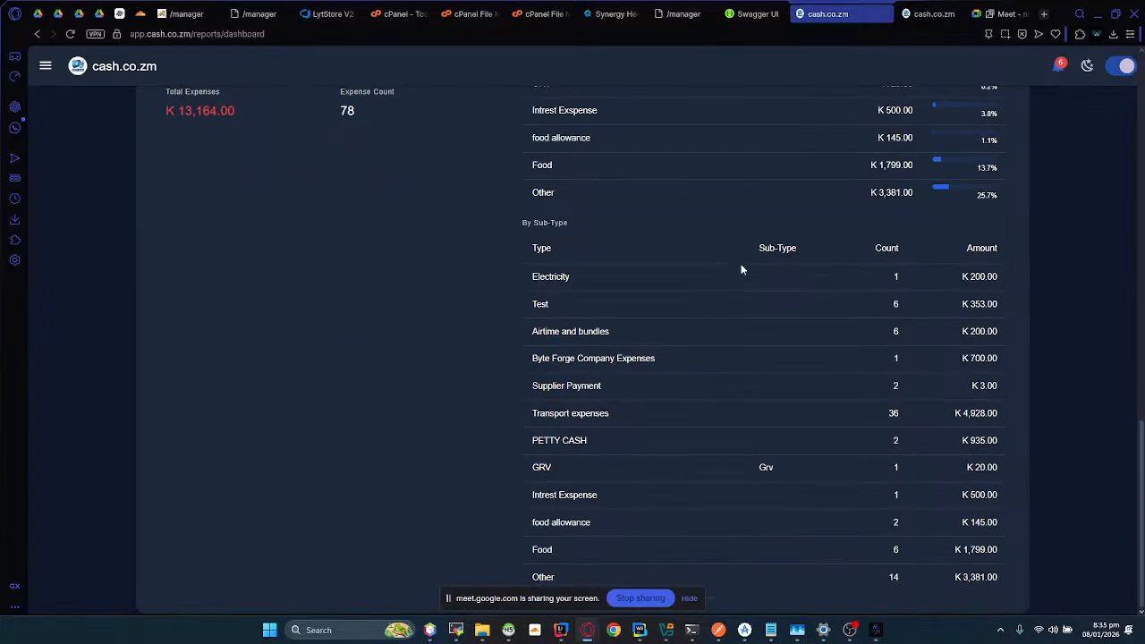
scroll(741, 266, "up", 5)
scroll(741, 266, "up", 6)
scroll(761, 299, "down", 3)
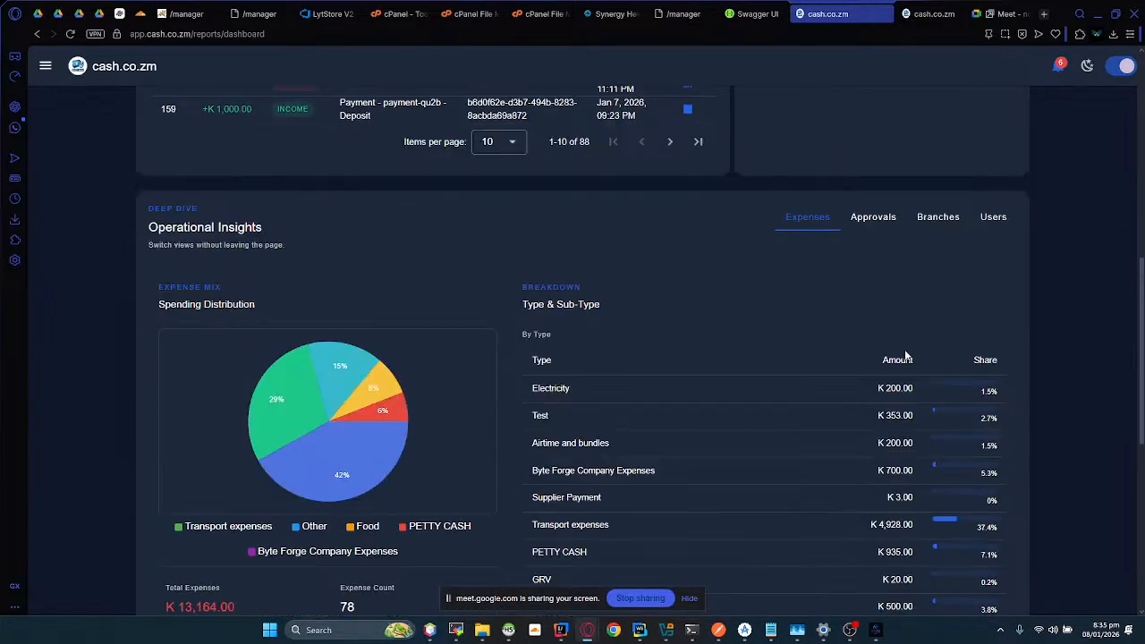
Step: View the approvals insights for expense requests and check the requester and status filter options
left_click(863, 219)
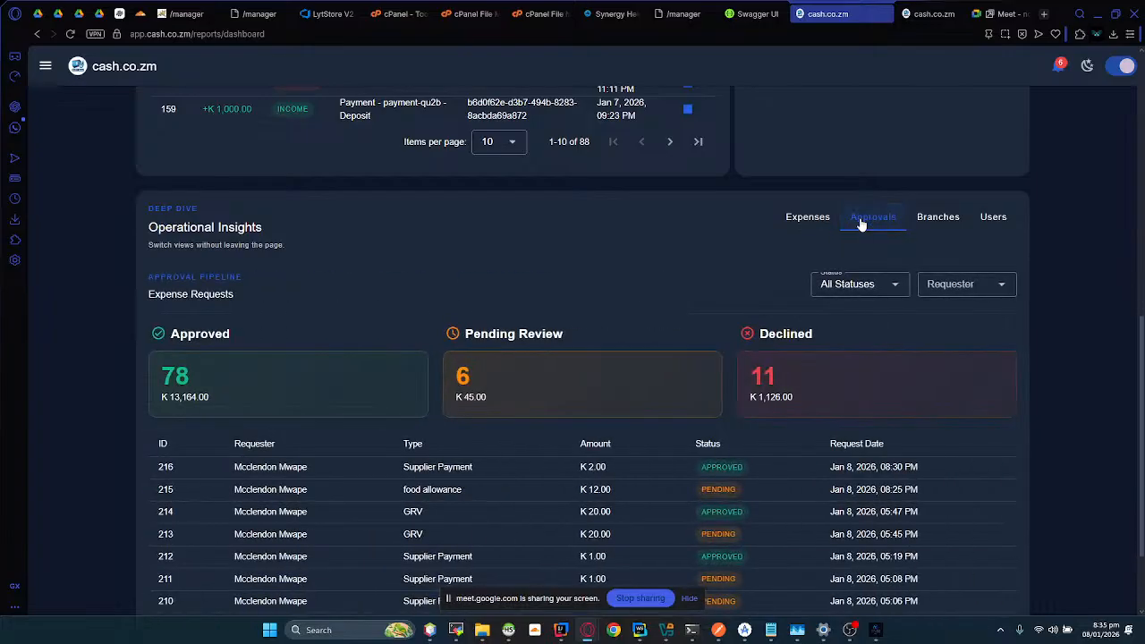
scroll(371, 460, "down", 2)
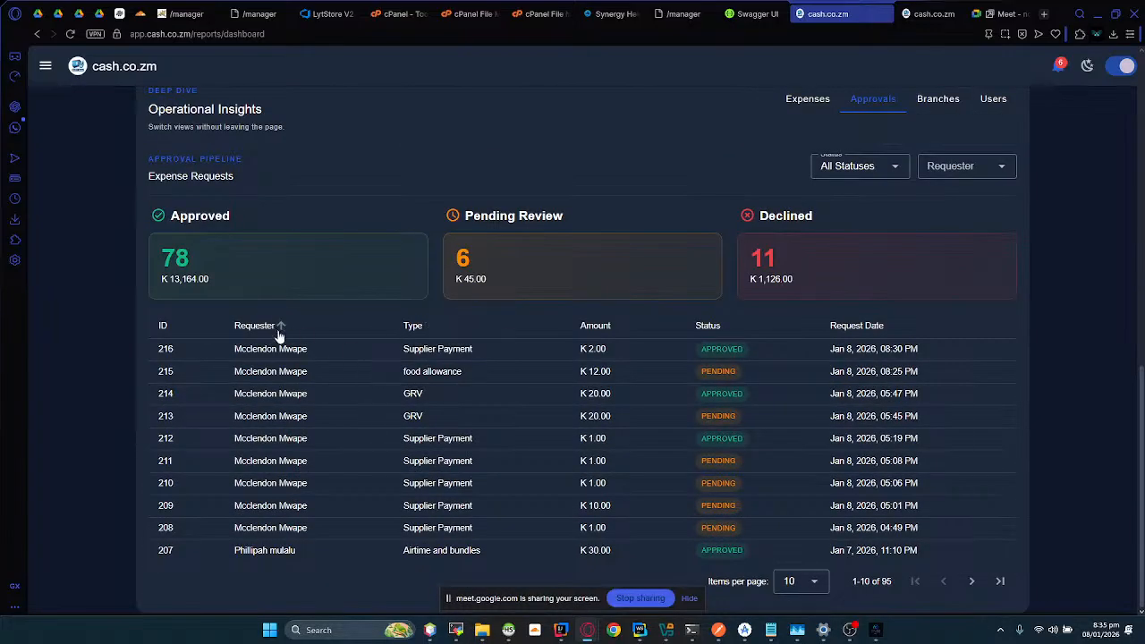
left_click(984, 168)
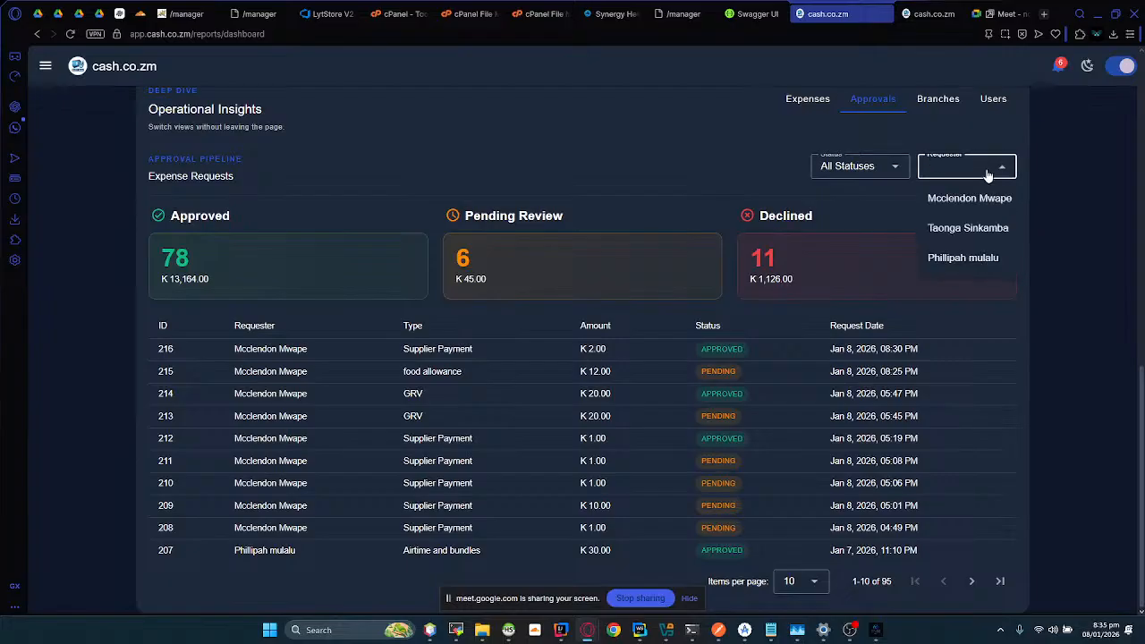
left_click(882, 172)
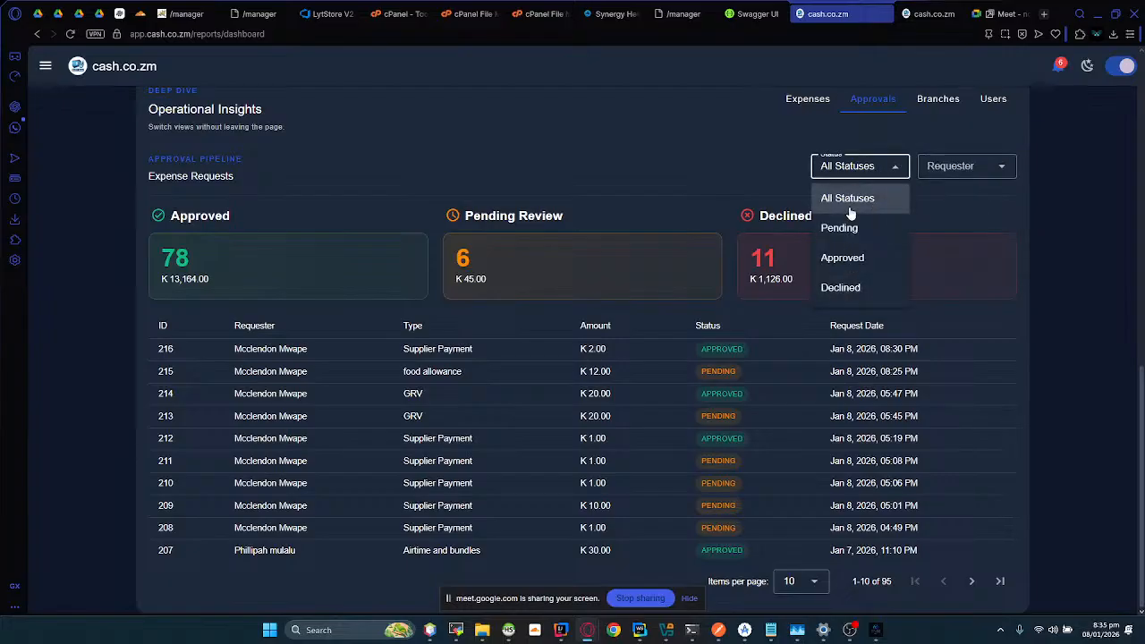
left_click(701, 192)
Step: View the branch performance insights and the user activity insights, examining the administrator's approved and declined request counts
scroll(701, 192, "up", 3)
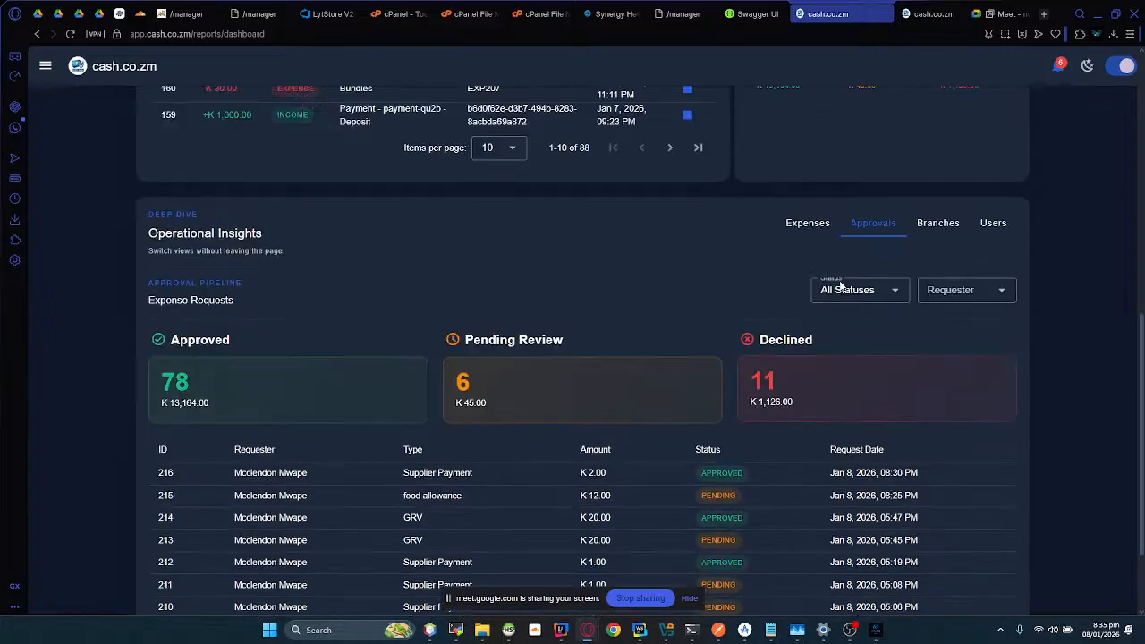
left_click(933, 222)
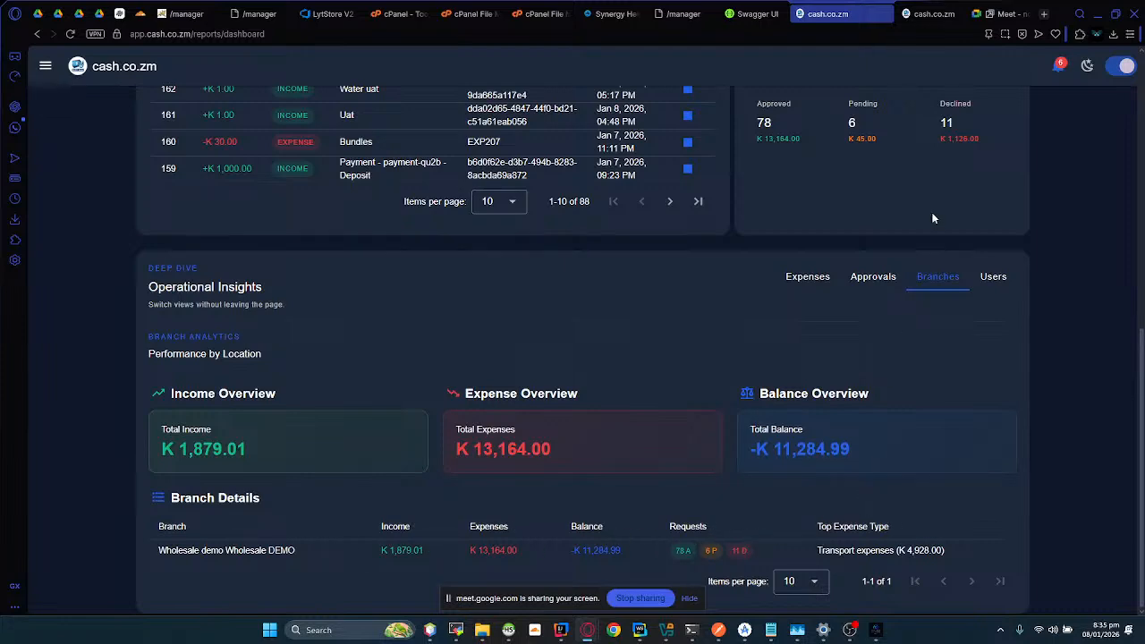
left_click(992, 279)
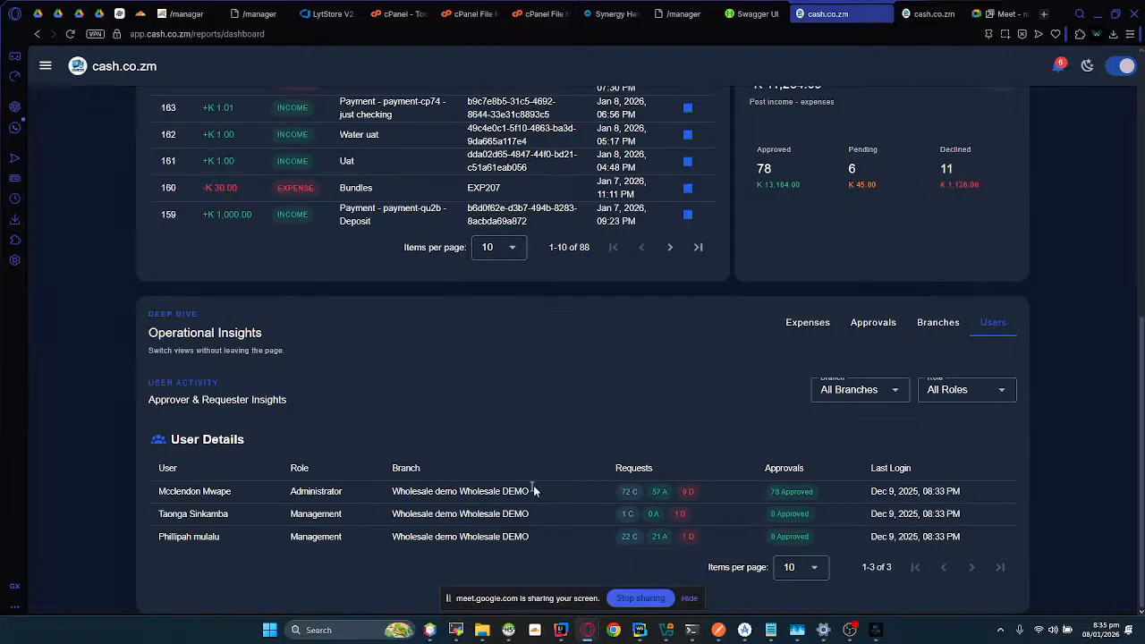
left_click_drag(638, 491, 667, 508)
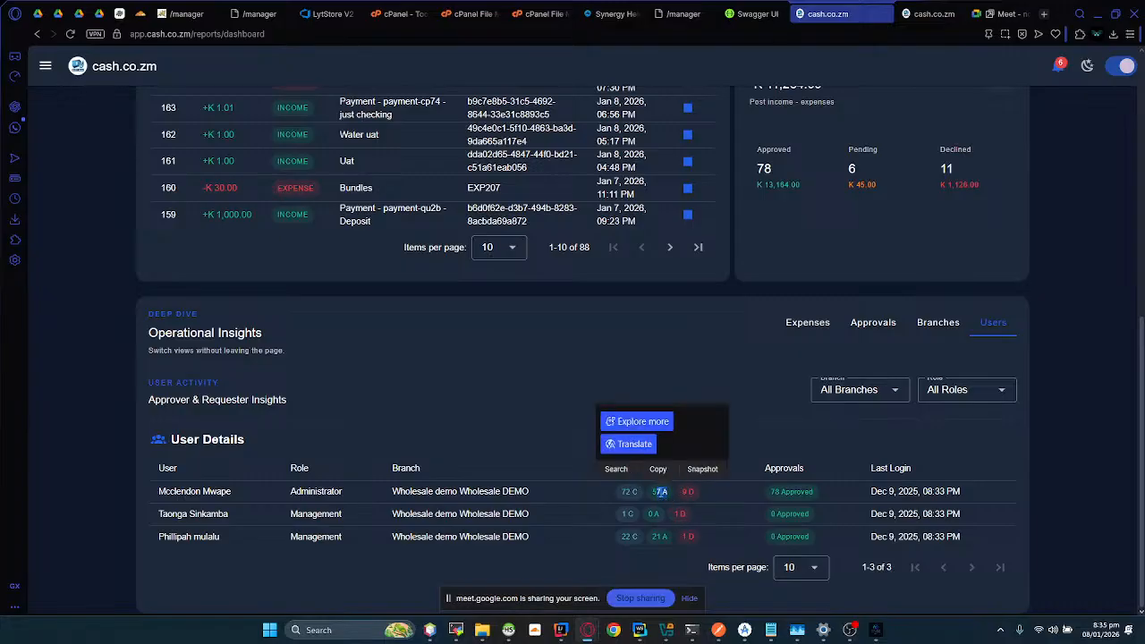
left_click(687, 494)
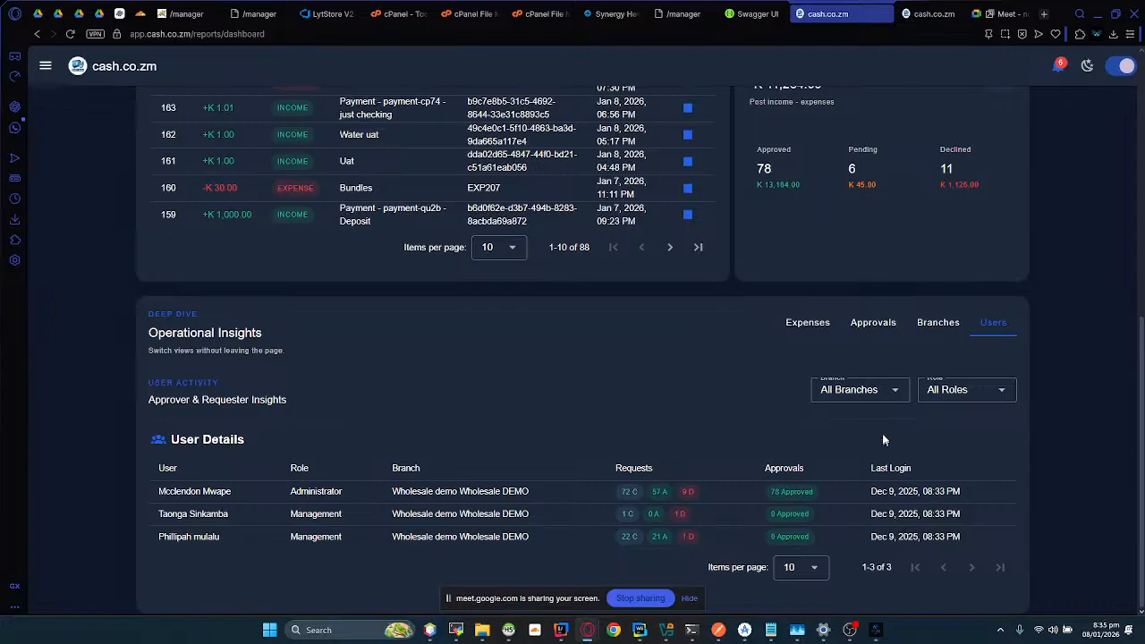
Step: Check the role filter options available for the user activity insights
left_click(940, 391)
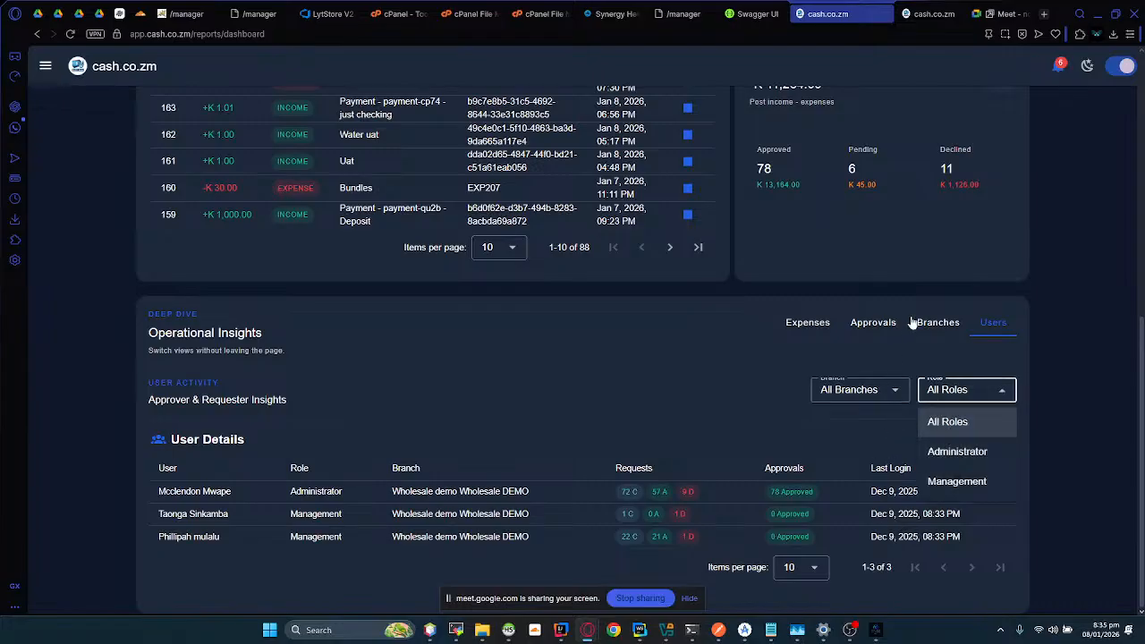
scroll(738, 399, "up", 10)
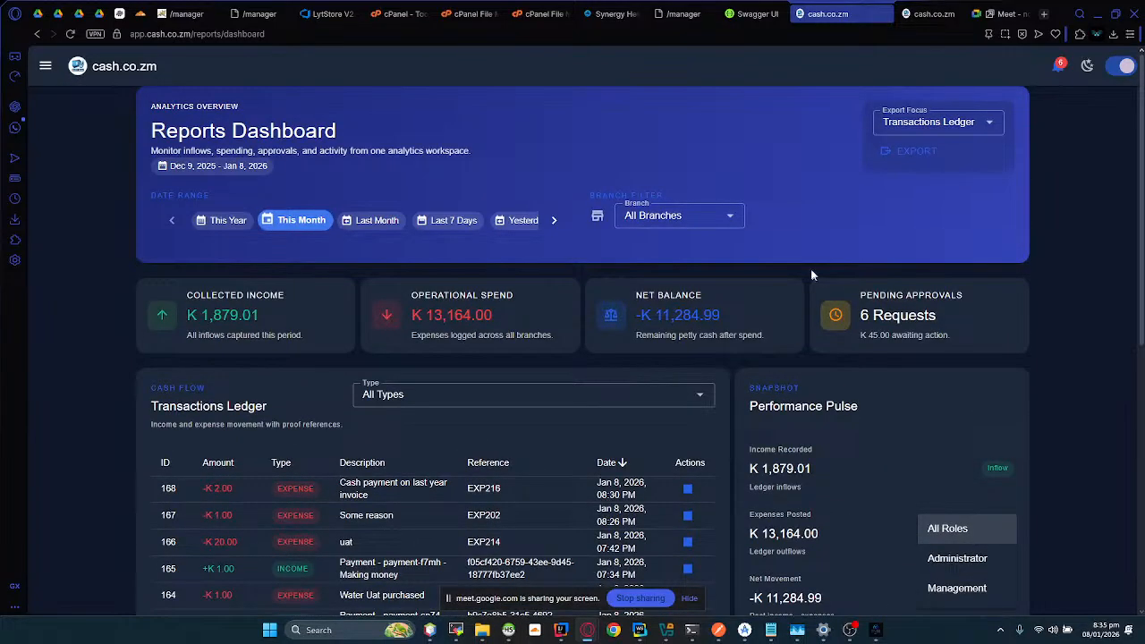
Step: Set the report export focus to Expenses Breakdown and view the export format choices, dismissing them without exporting
left_click(902, 123)
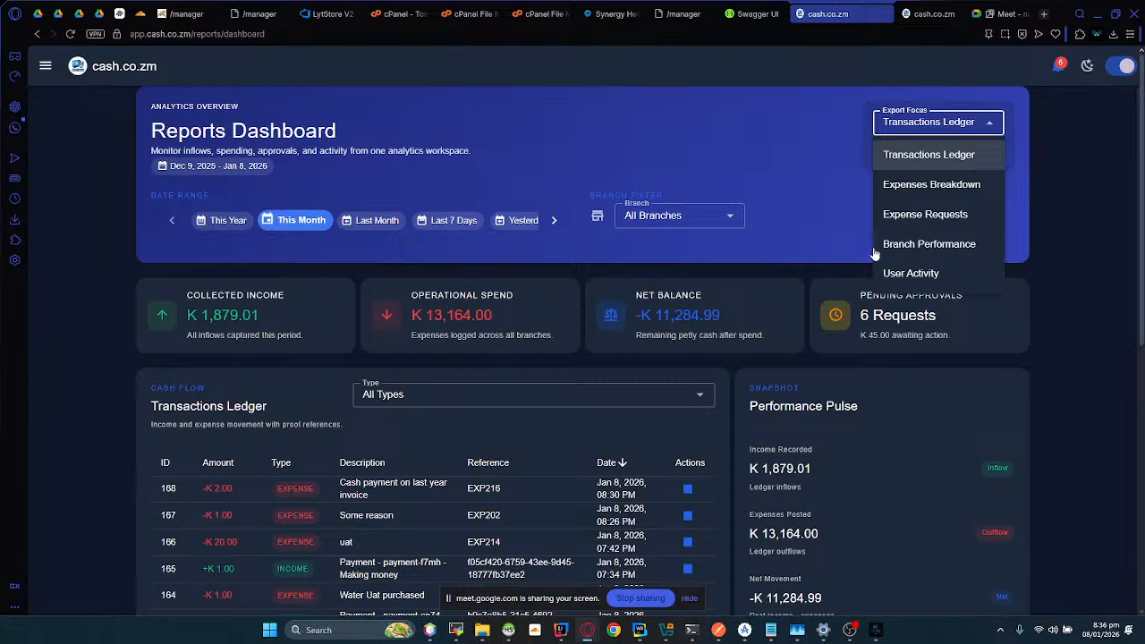
left_click(924, 186)
left_click(895, 167)
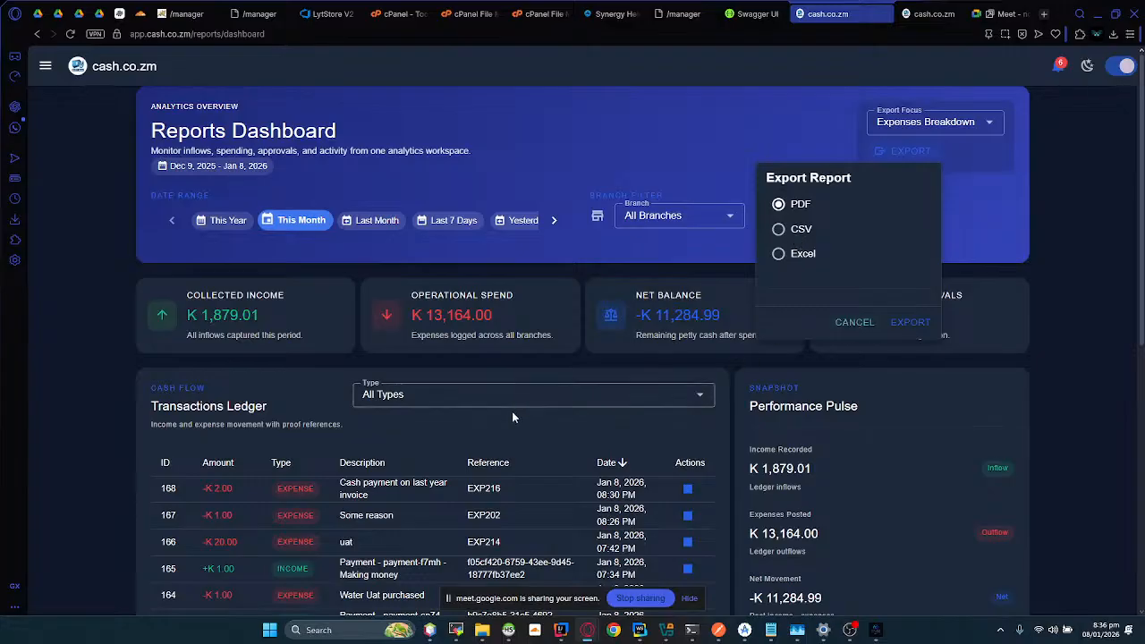
scroll(512, 413, "down", 2)
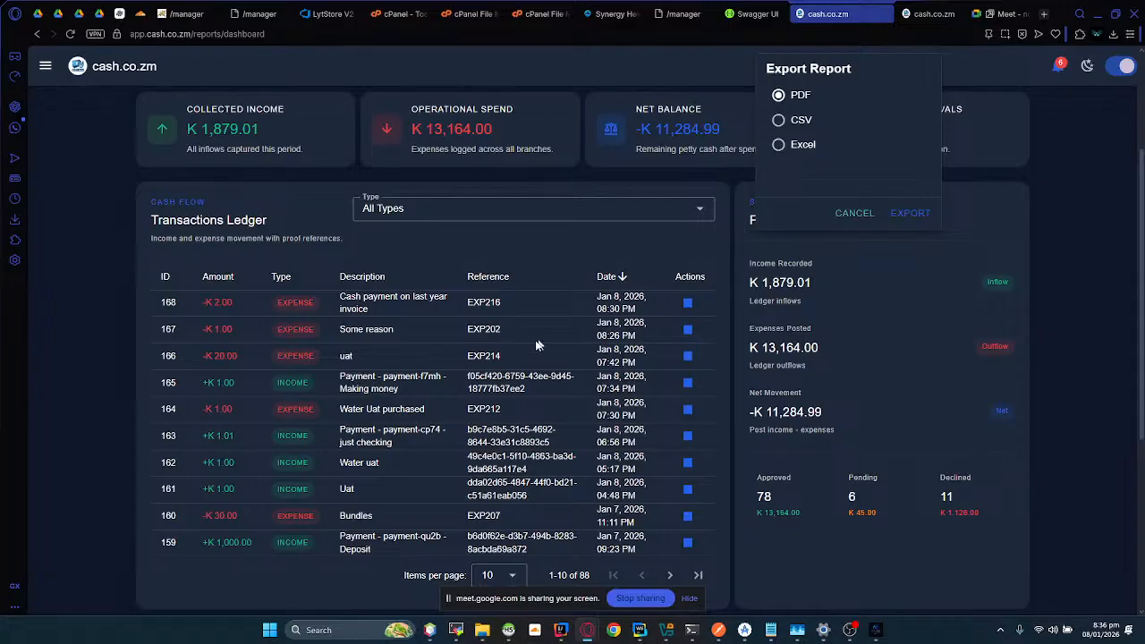
scroll(537, 340, "up", 2)
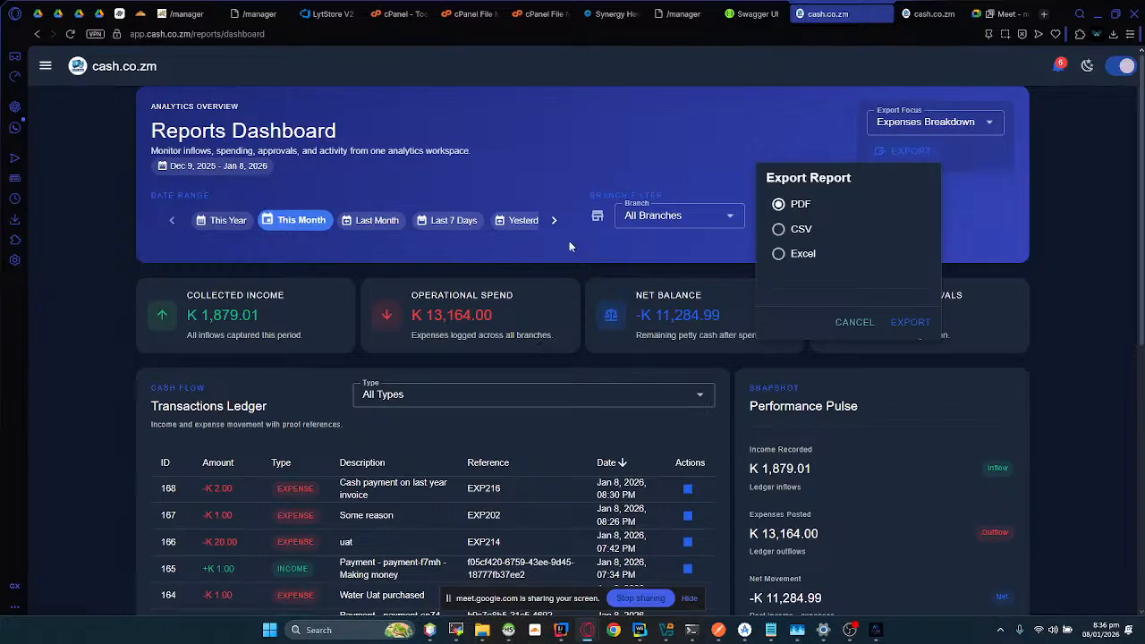
left_click(640, 158)
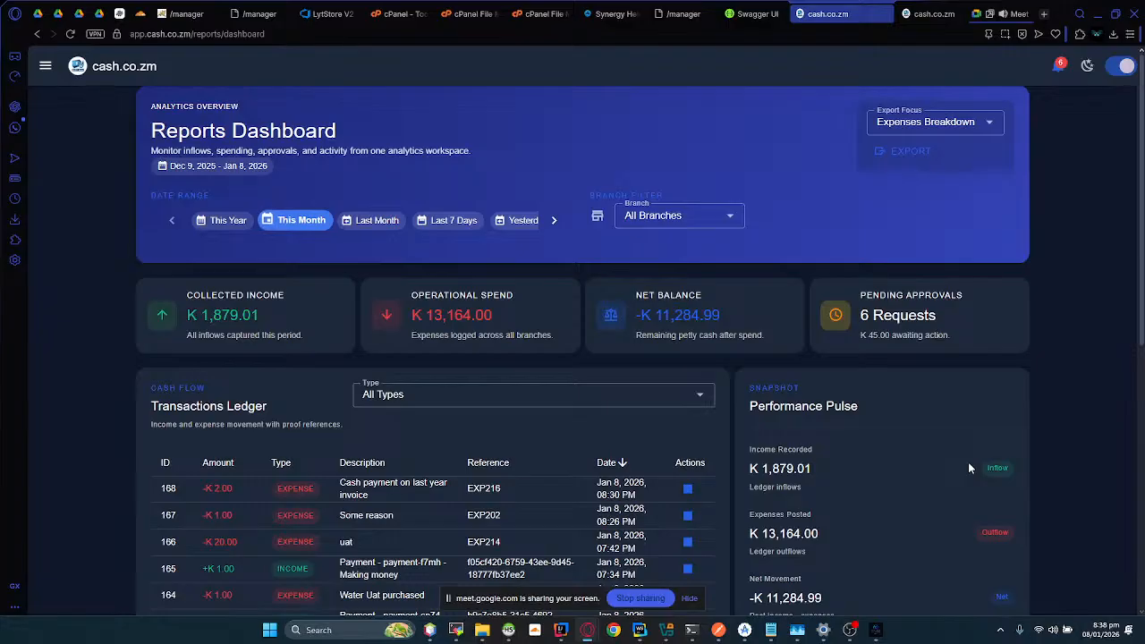
Step: Mark all cash.co.zm notifications as read and close the notification list
left_click(1058, 66)
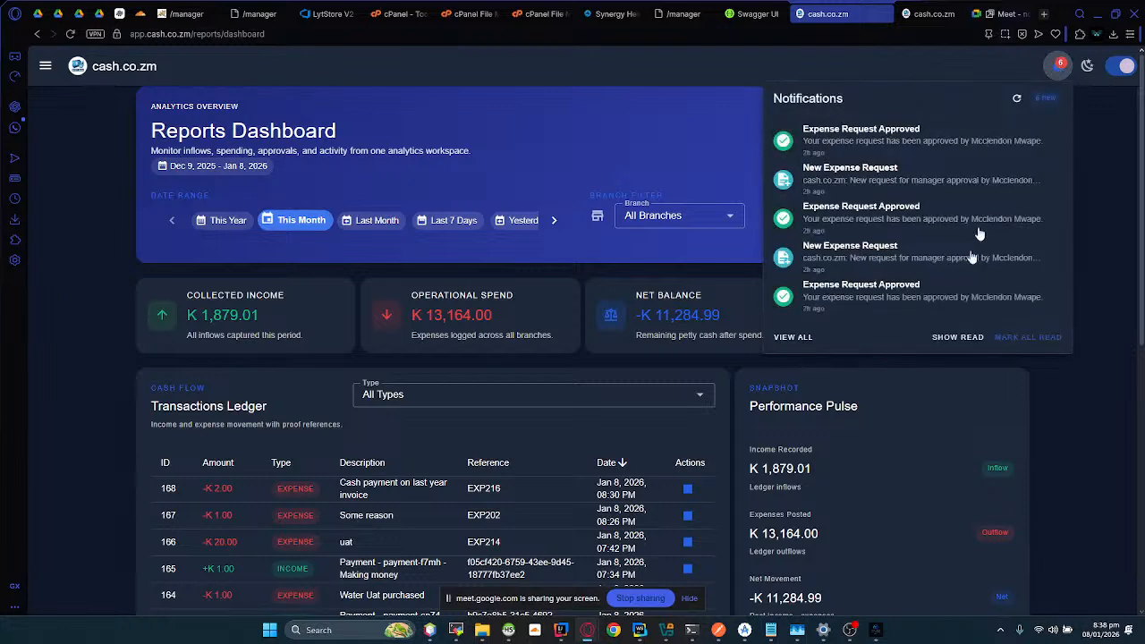
left_click(1011, 336)
left_click(1101, 253)
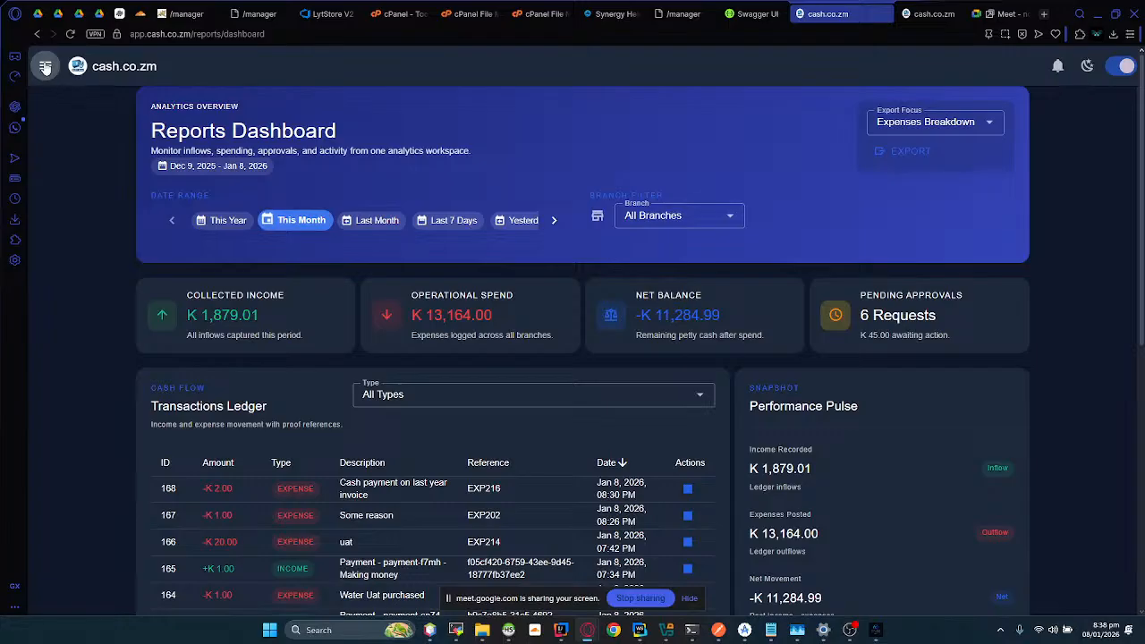
left_click(45, 66)
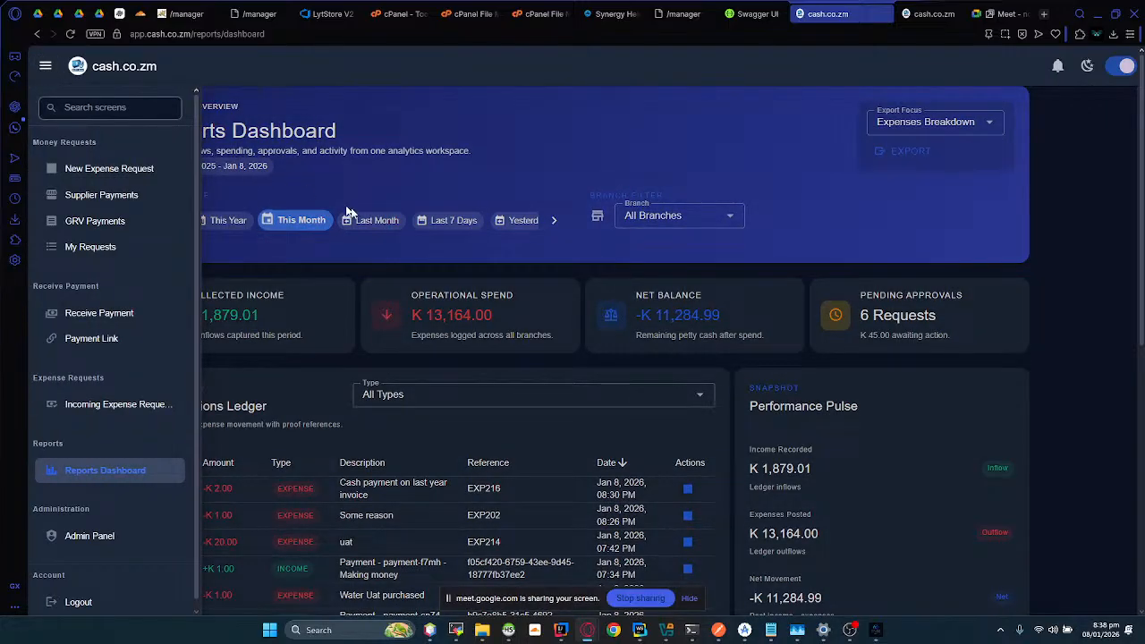
left_click(530, 163)
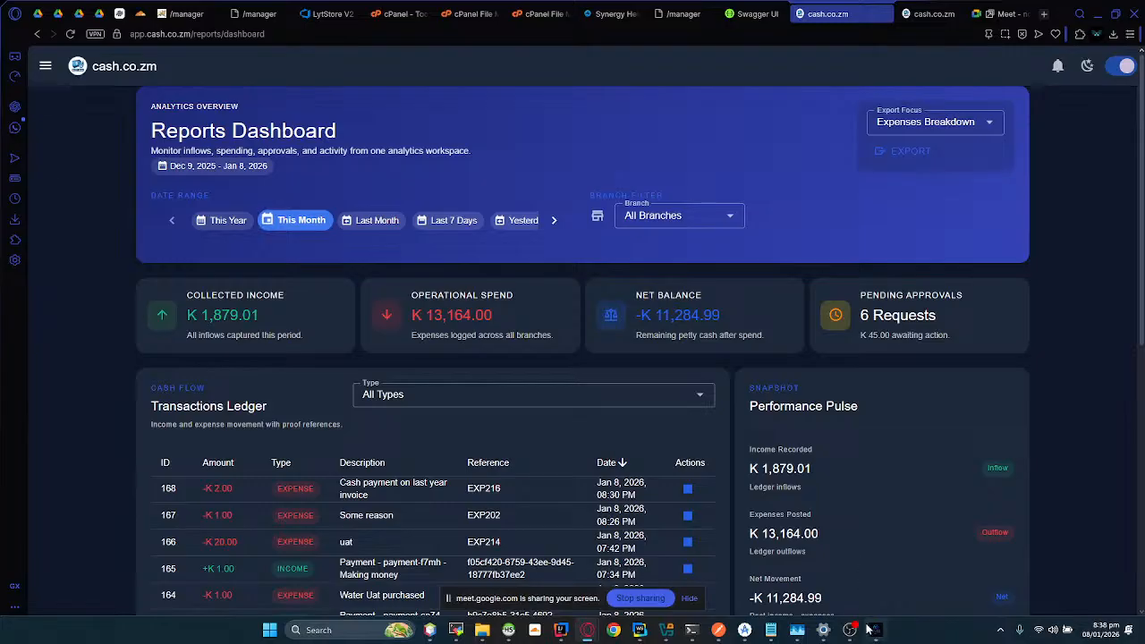
Step: Switch to Lyt-ning Core, search its screens for "custom" and open the Edit Account Customer screen
mouse_move(869, 631)
left_click(869, 582)
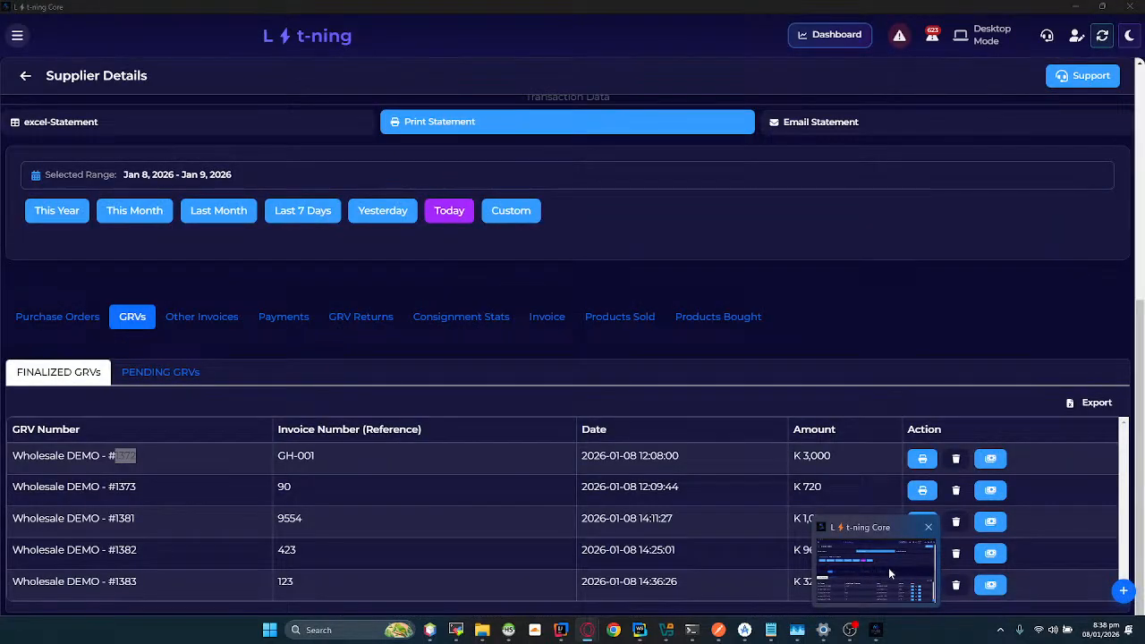
left_click(889, 569)
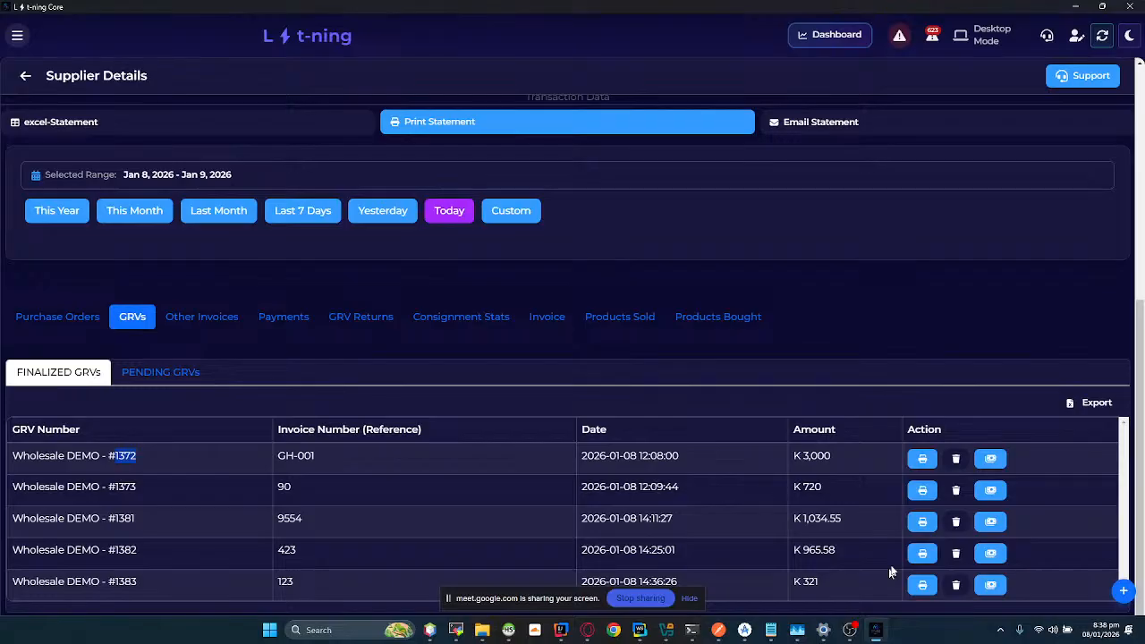
left_click(17, 35)
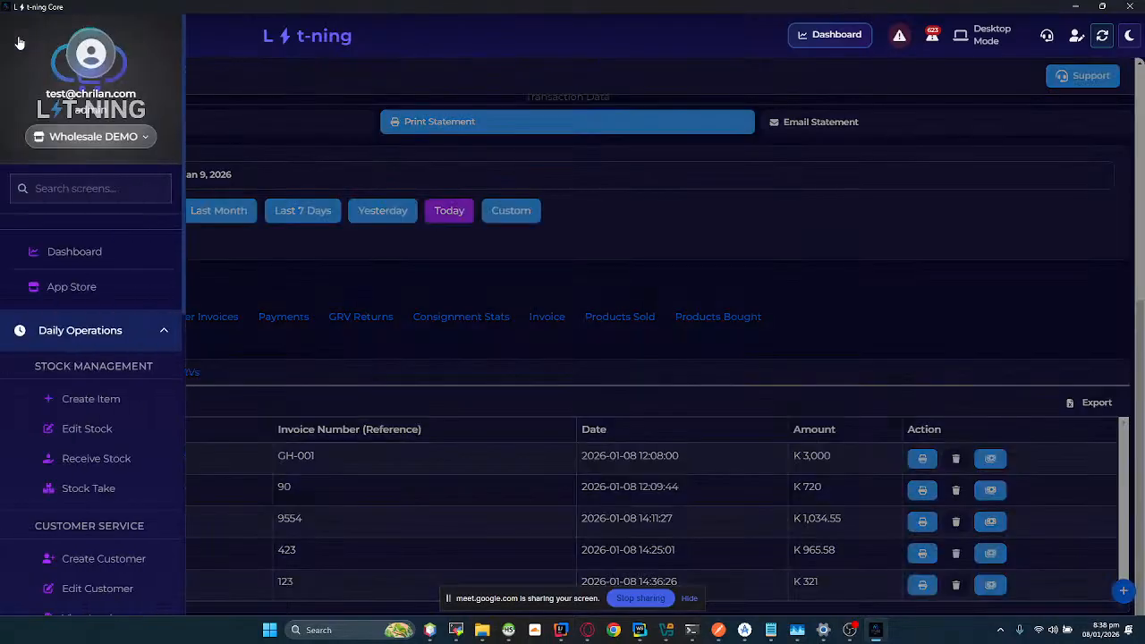
left_click(55, 183)
type("custom")
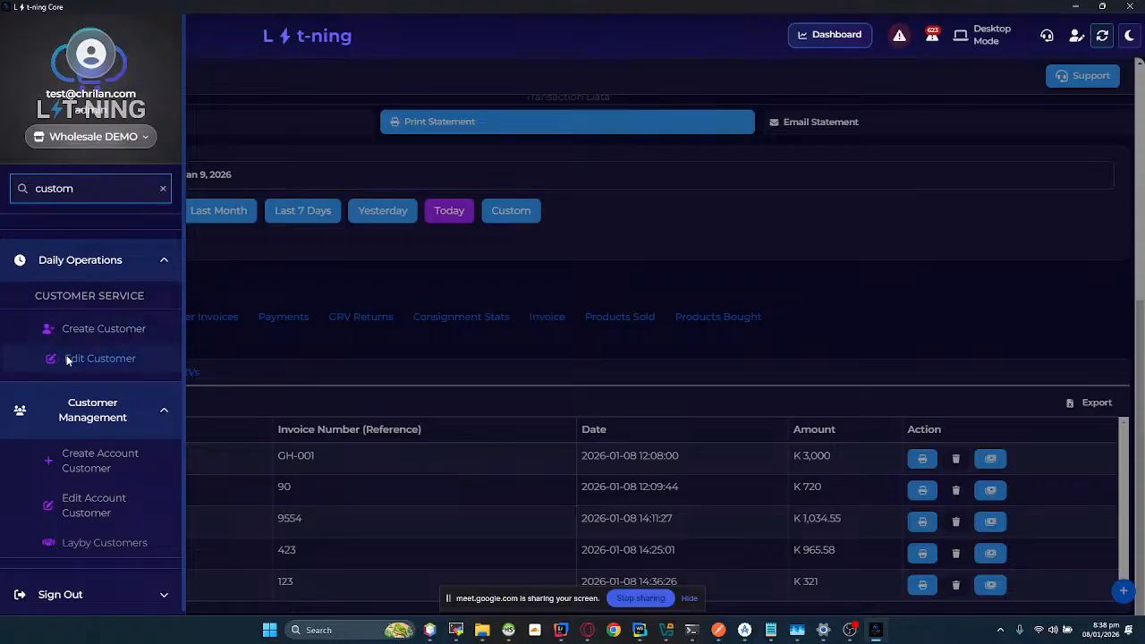
left_click(32, 358)
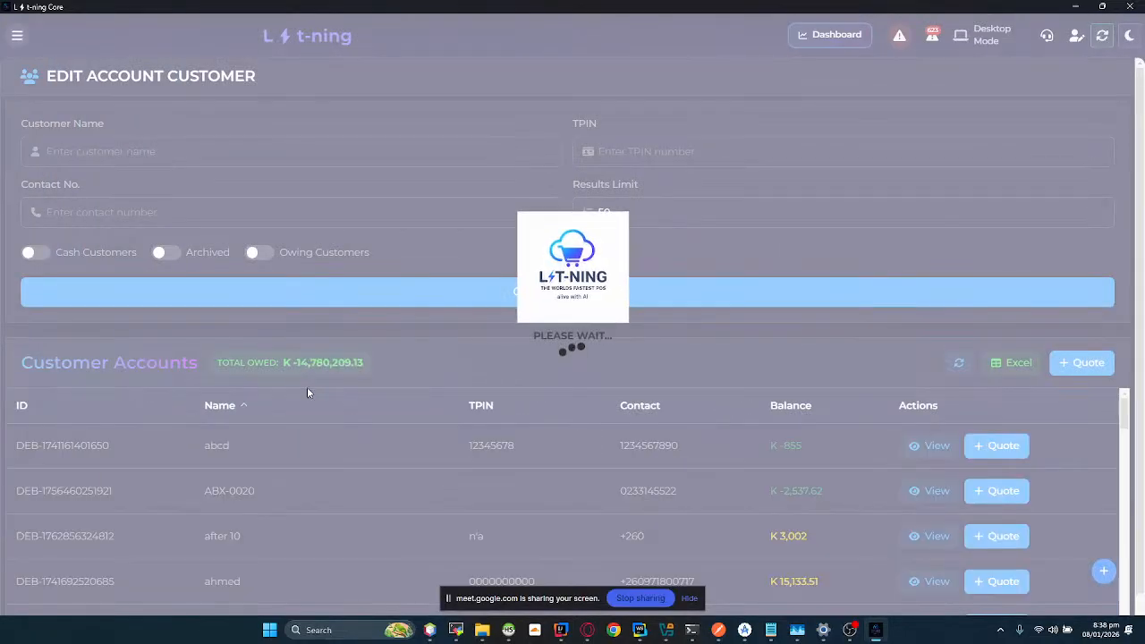
Step: Open the details of the "after 10" customer account and start making a payment for it
scroll(277, 439, "down", 1)
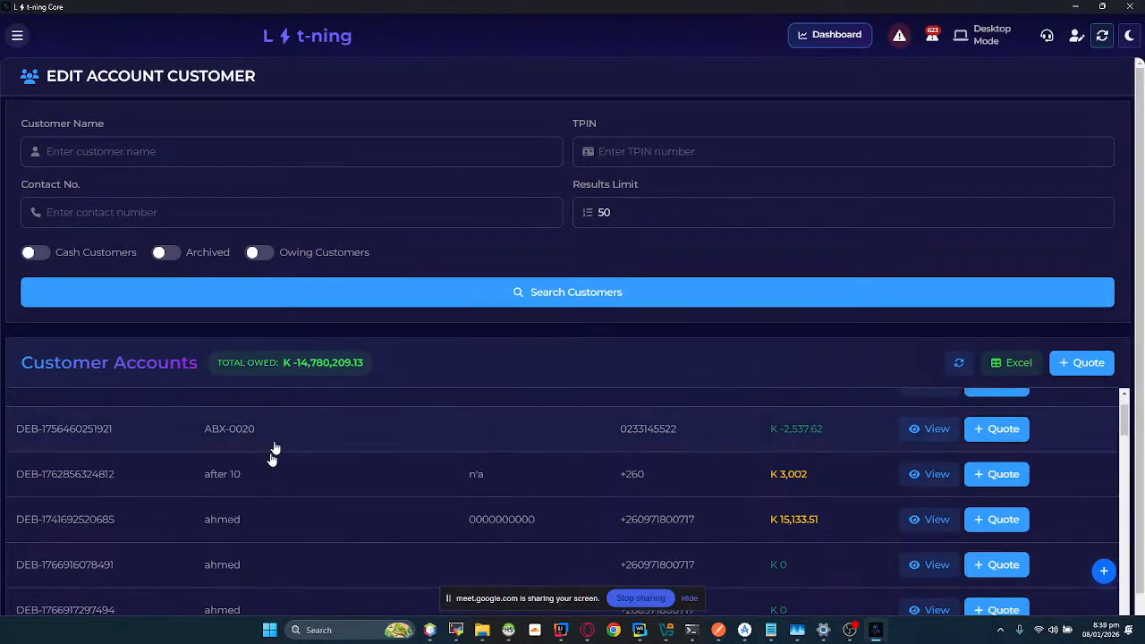
left_click(804, 472)
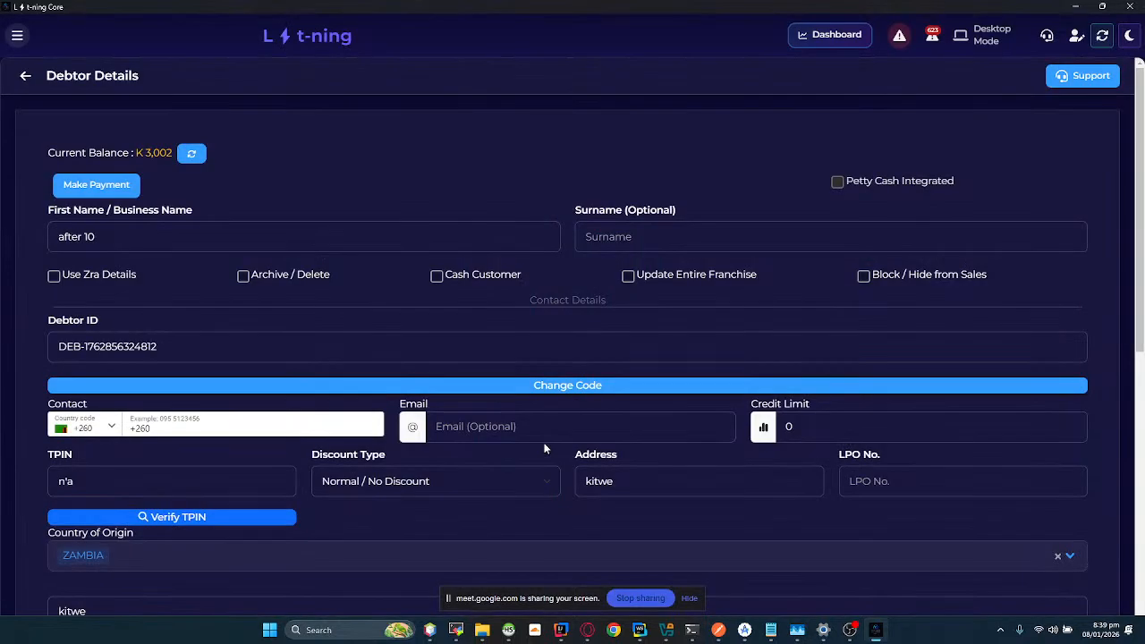
left_click(97, 186)
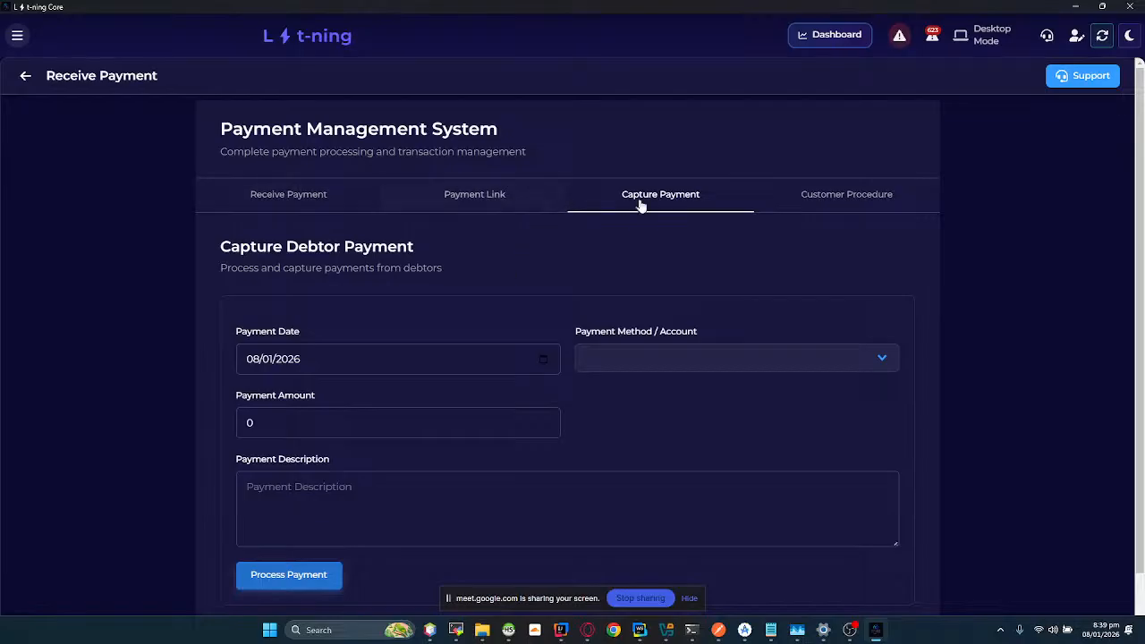
Step: View the payment account options for capturing a debtor payment, plus the Receive Payment and Payment Link forms
left_click(605, 354)
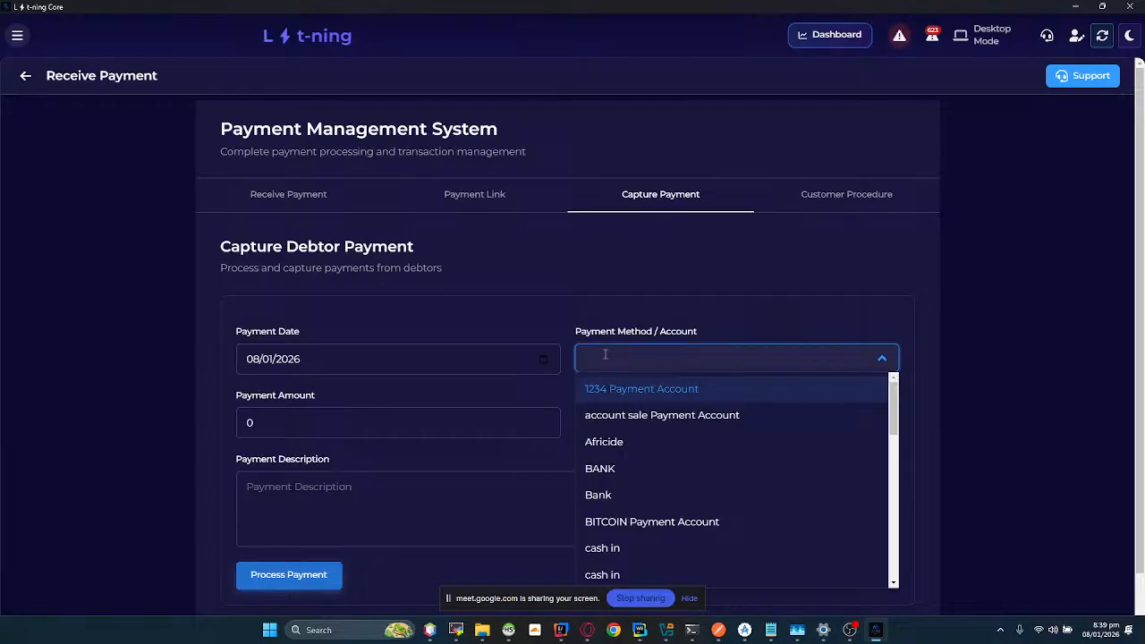
left_click(388, 423)
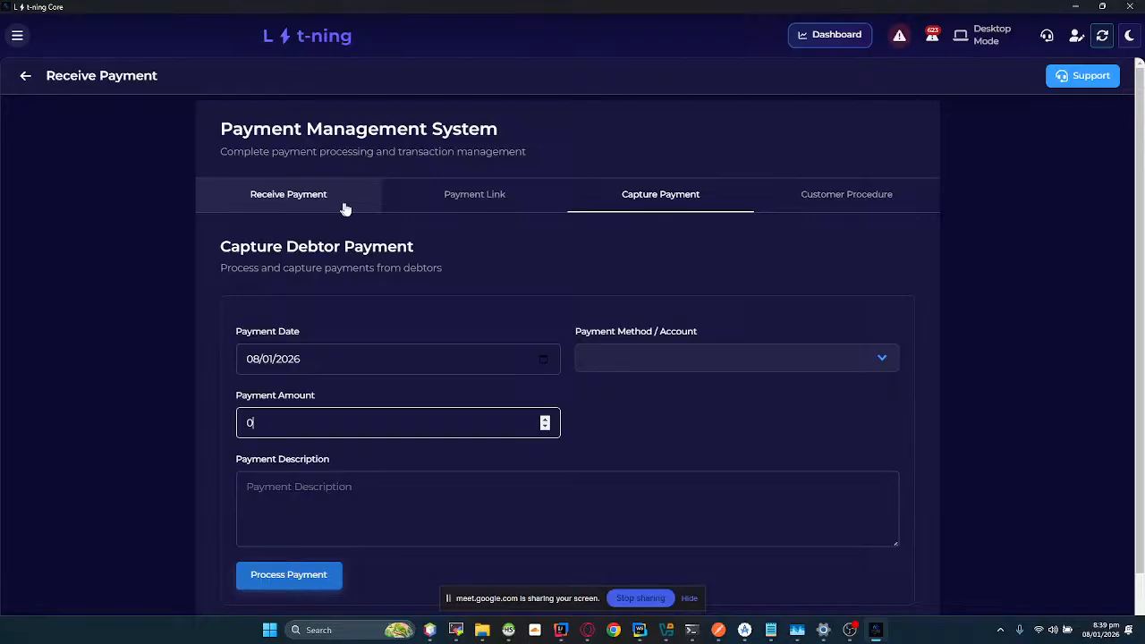
left_click(271, 205)
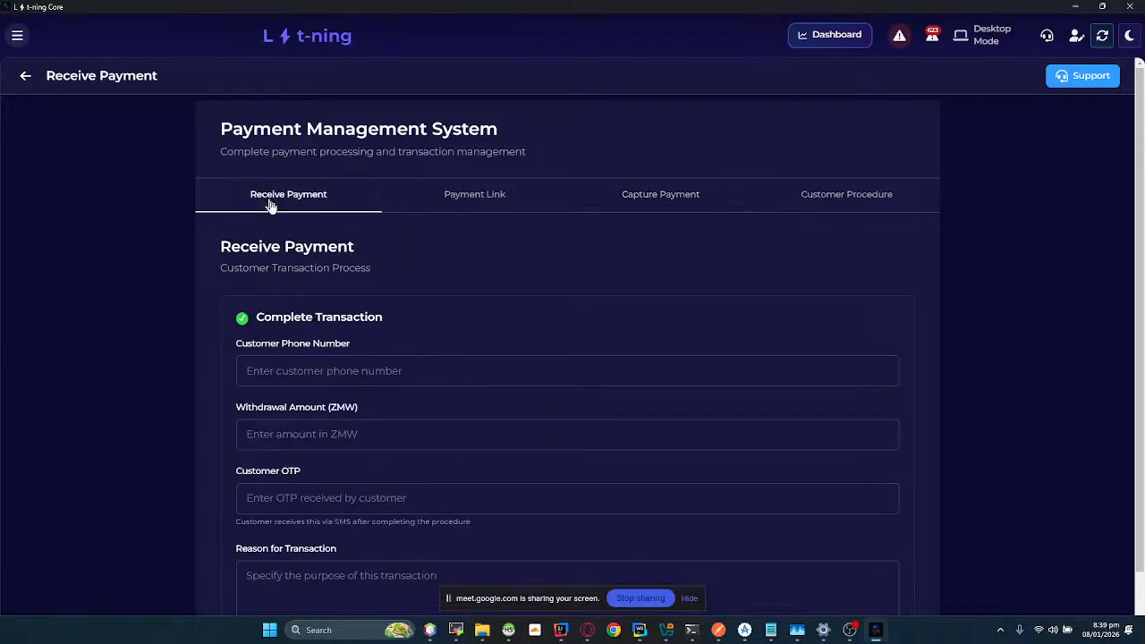
left_click(424, 188)
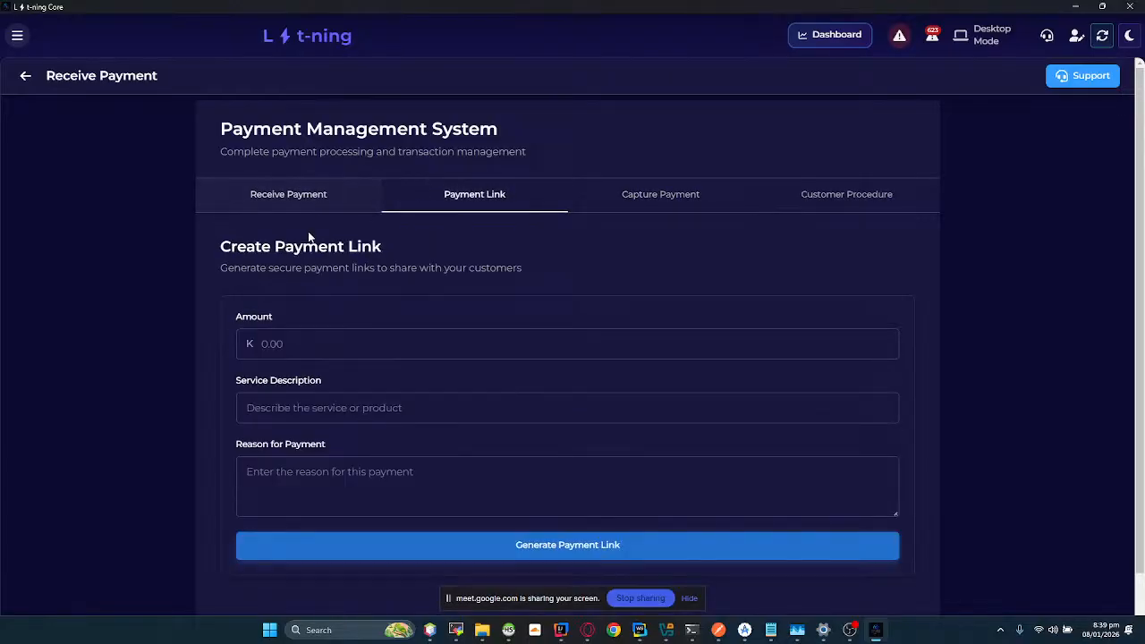
Step: Switch to cash.co.zm to view its receive payment and payment link screens in the navigation, and return to Lyt-ning Core
key("alt+Tab")
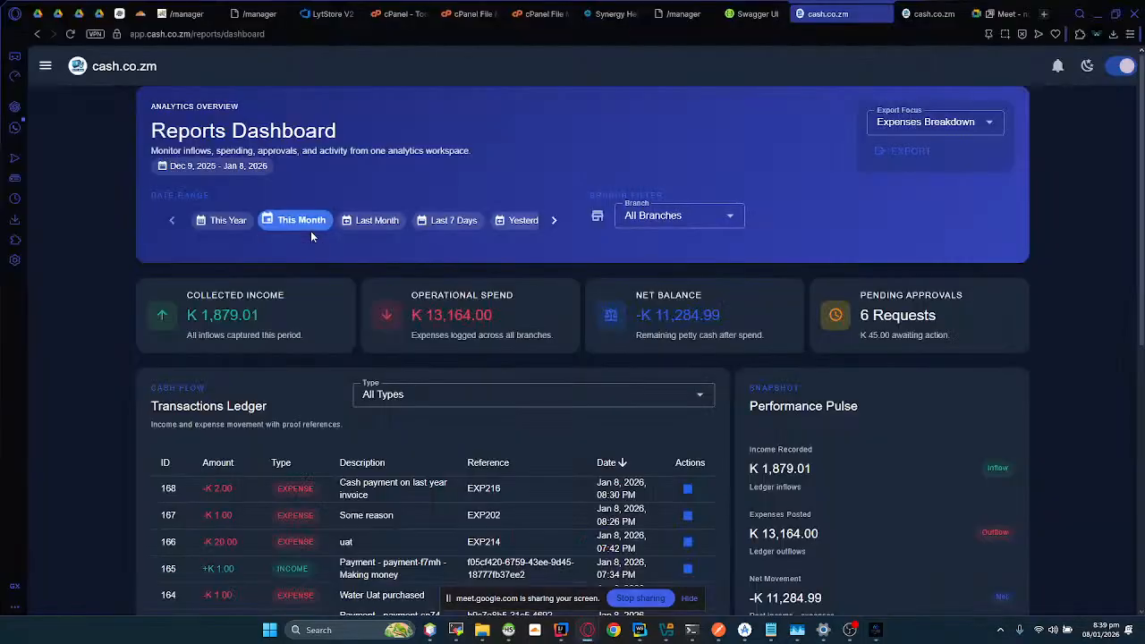
left_click(44, 65)
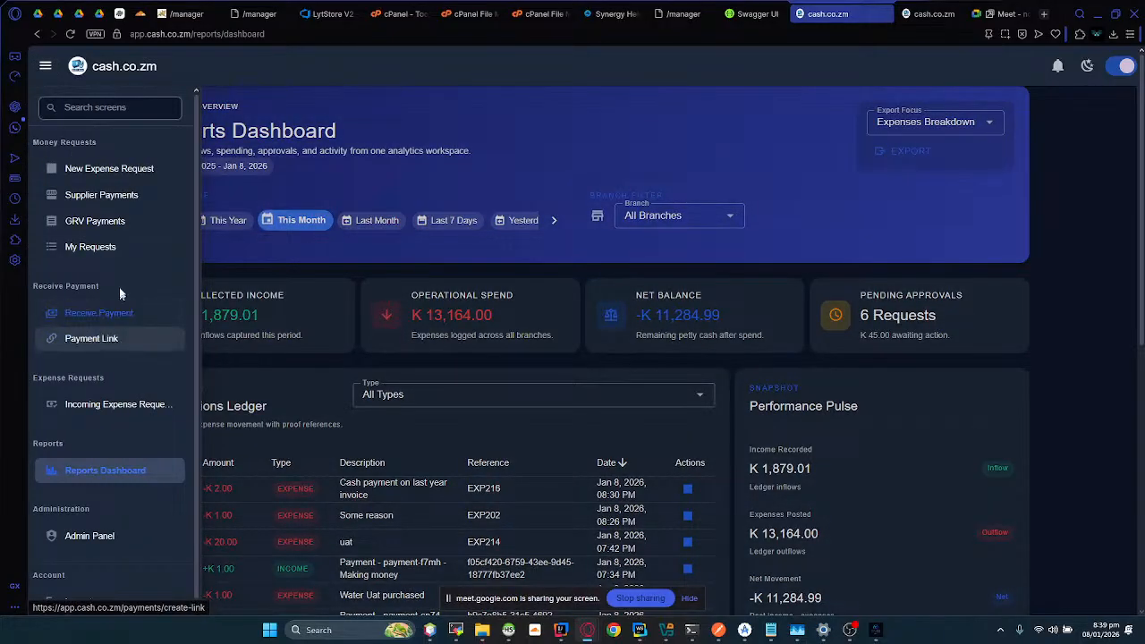
key("alt+Tab")
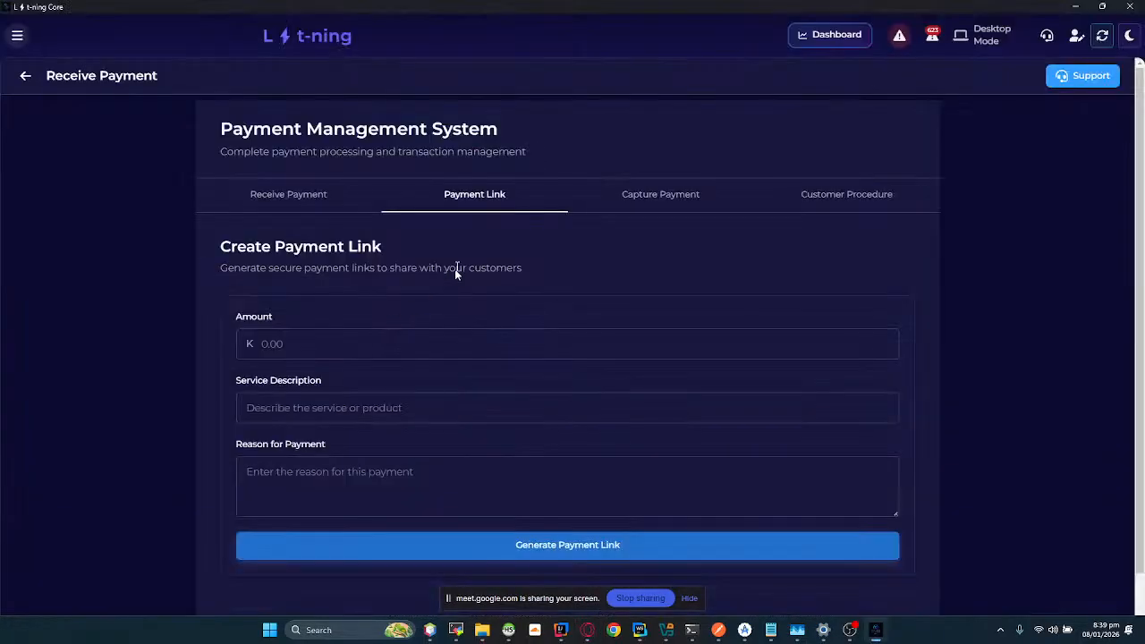
Step: Examine the Receive Payment form for the customer transaction process in Lyt-ning Core
left_click(335, 198)
left_click(418, 209)
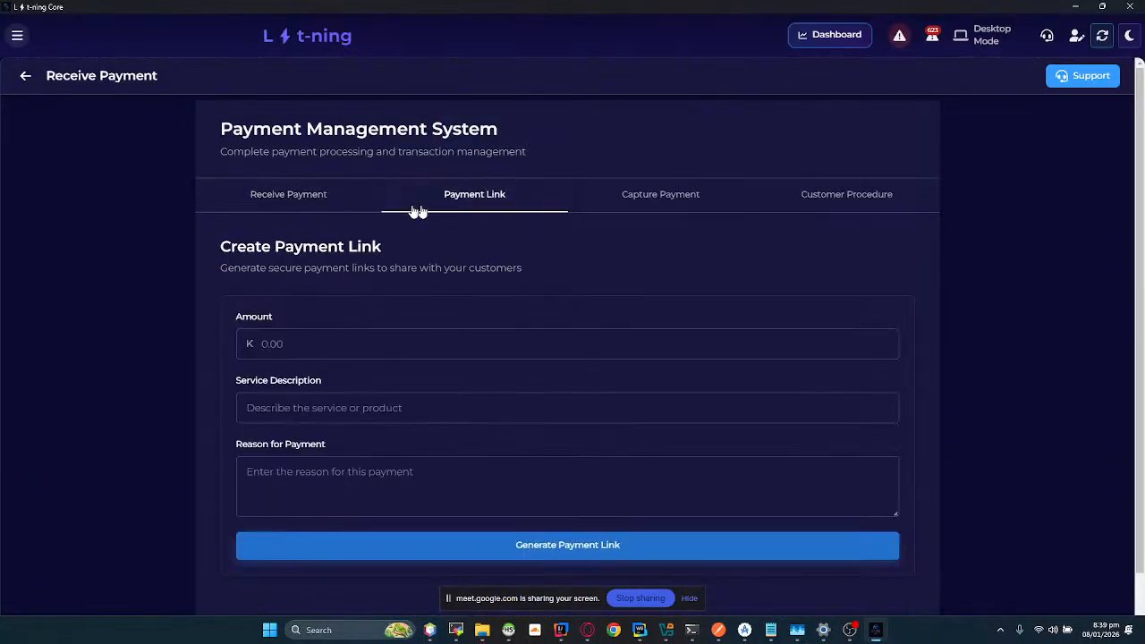
left_click(335, 201)
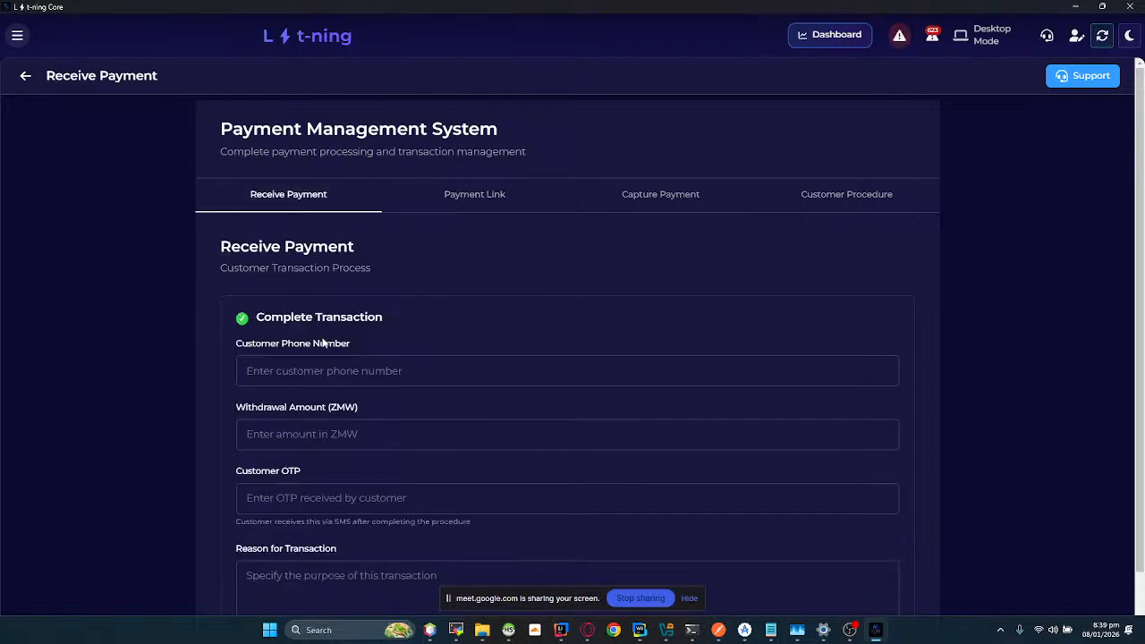
left_click_drag(249, 245, 414, 260)
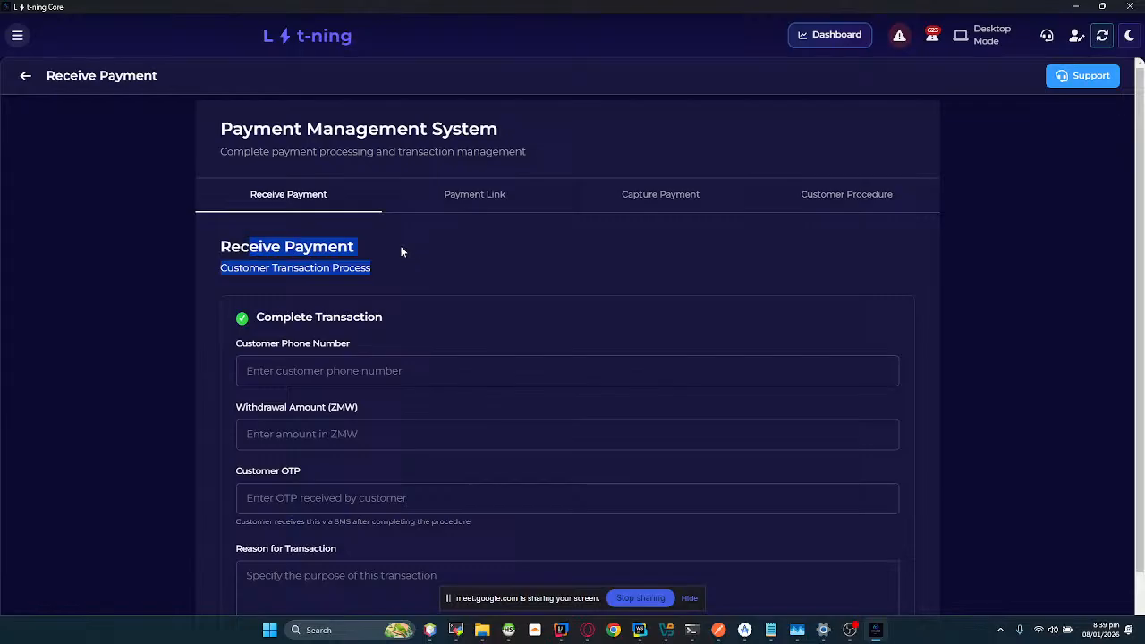
left_click(394, 246)
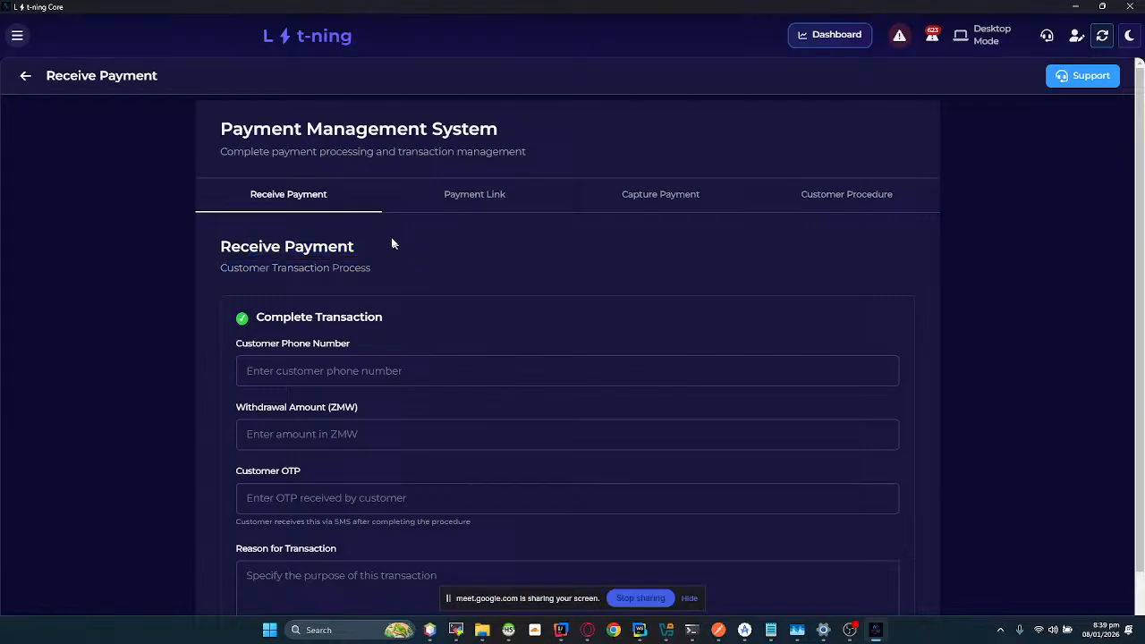
Step: Fill in the payment link form with an amount of K 1 and the service description "payment on invoice 5"
left_click(477, 197)
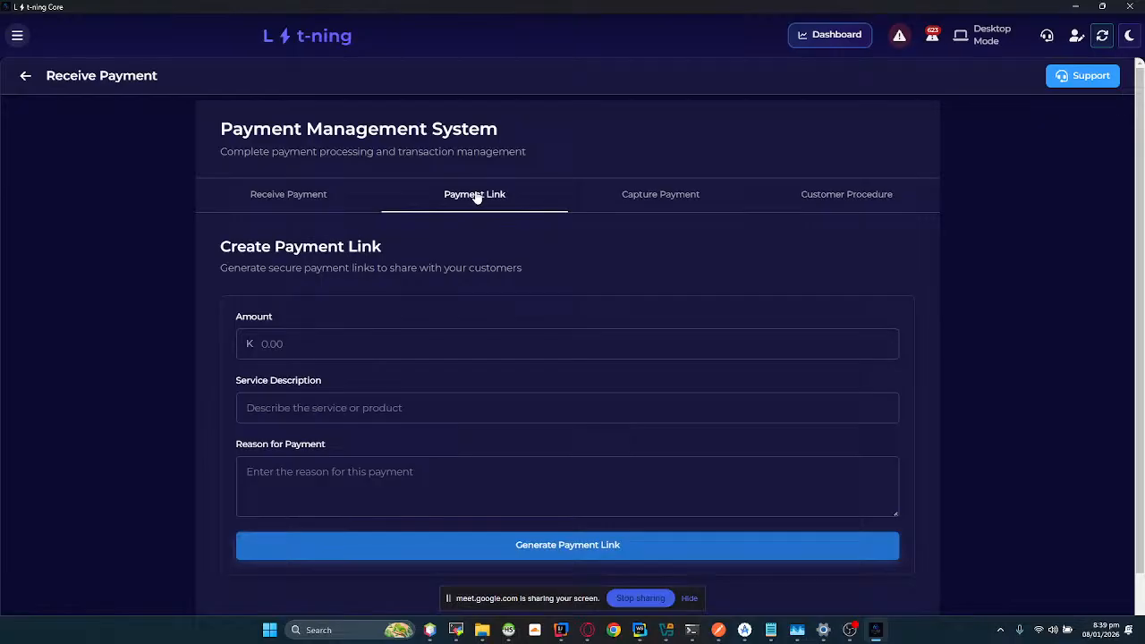
left_click(287, 344)
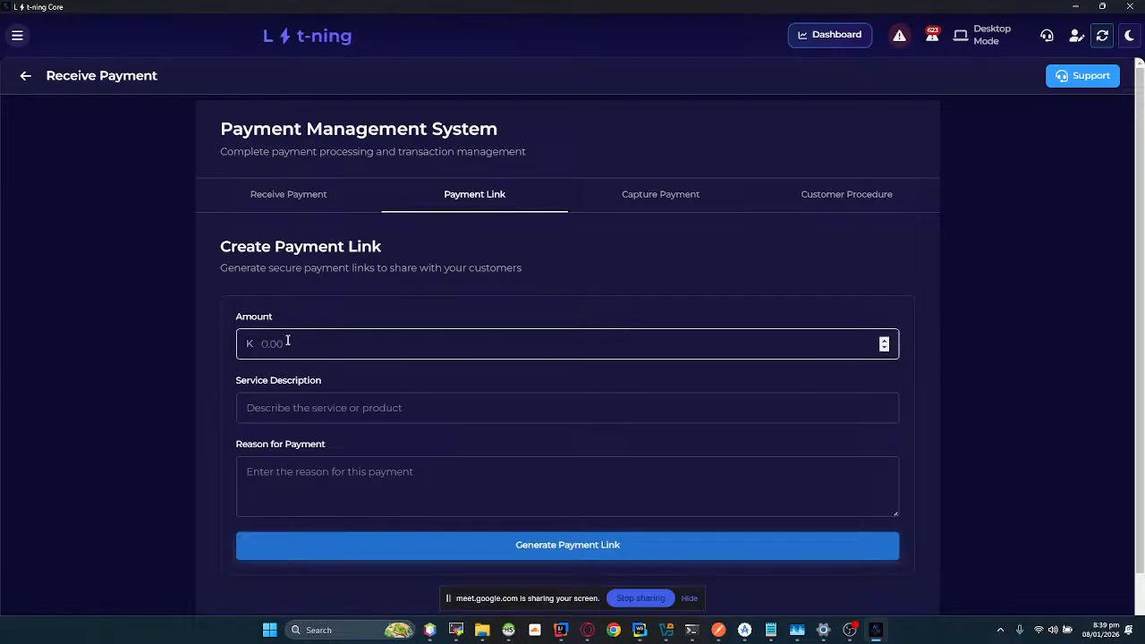
type("1")
left_click(289, 408)
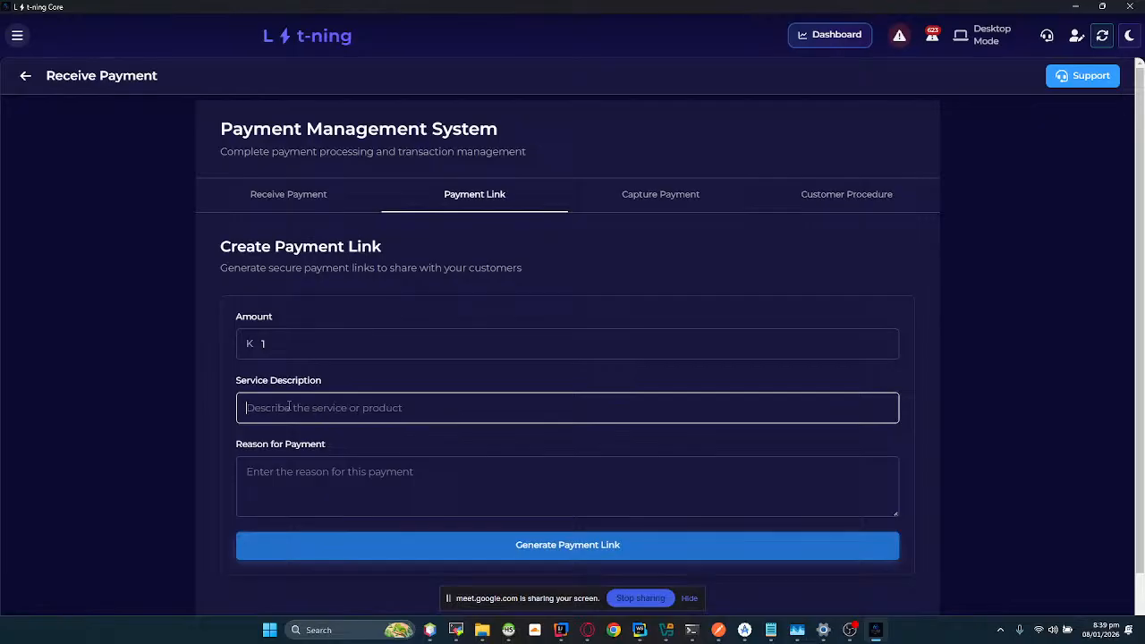
type("payment i")
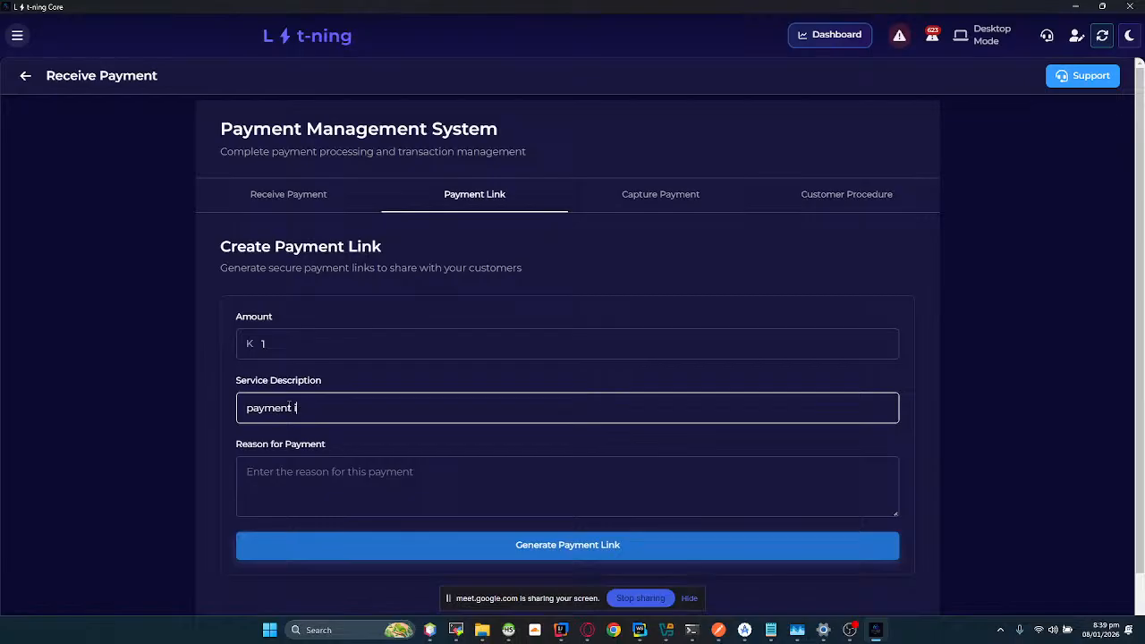
key("BackSpace")
type("on invoice 5")
key("Tab")
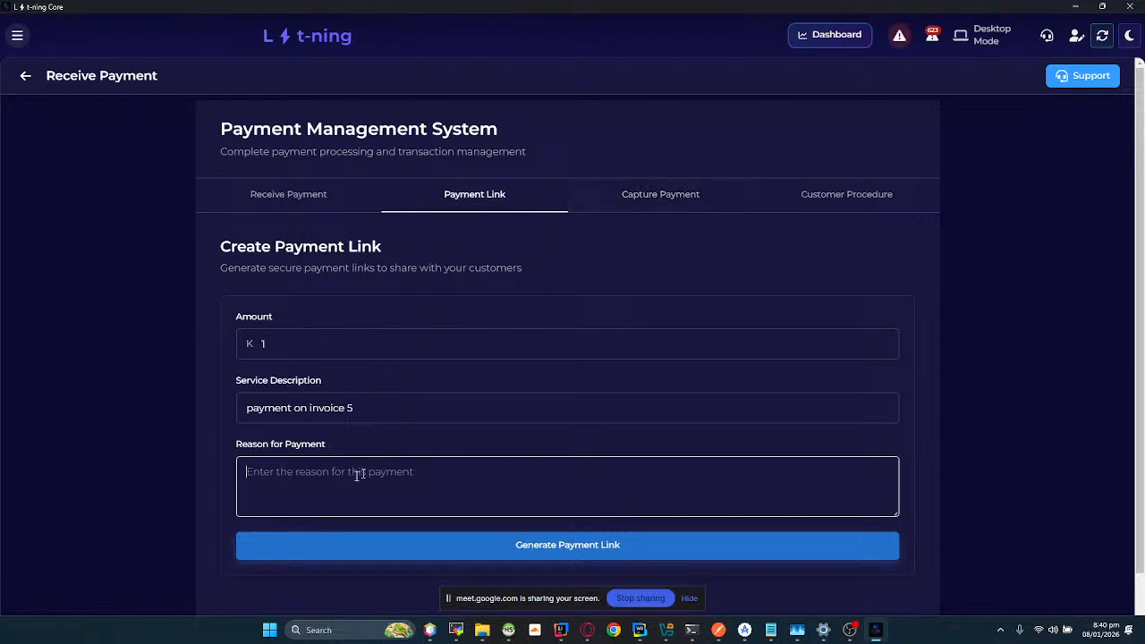
Step: Enter "Invoice Cleance" as the reason for payment and generate the payment link
triple_click(393, 410)
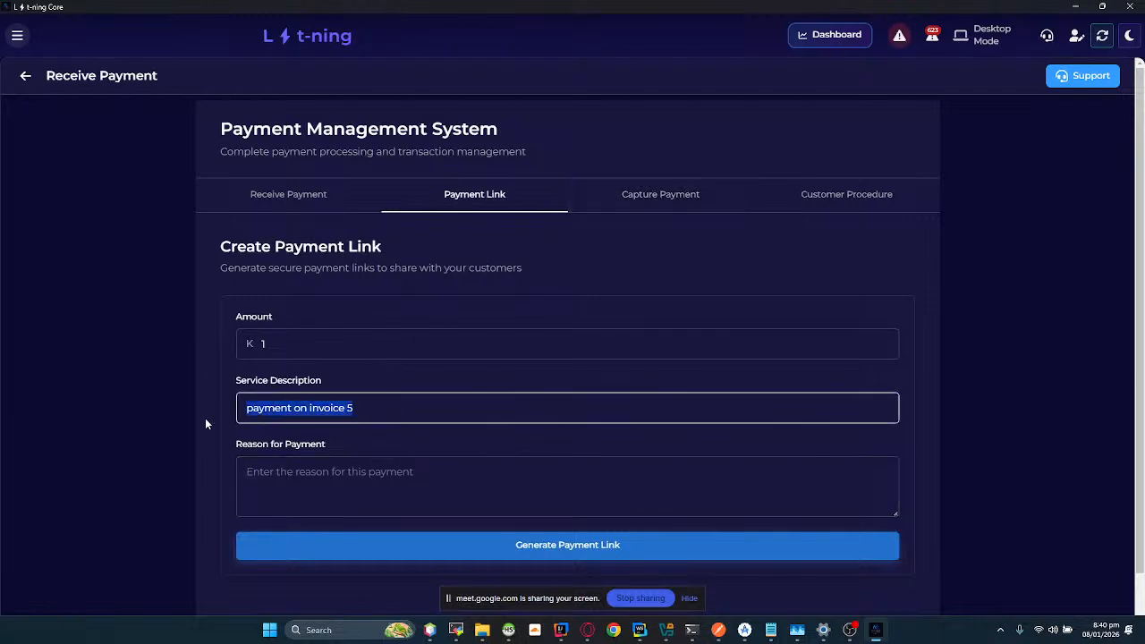
left_click(356, 474)
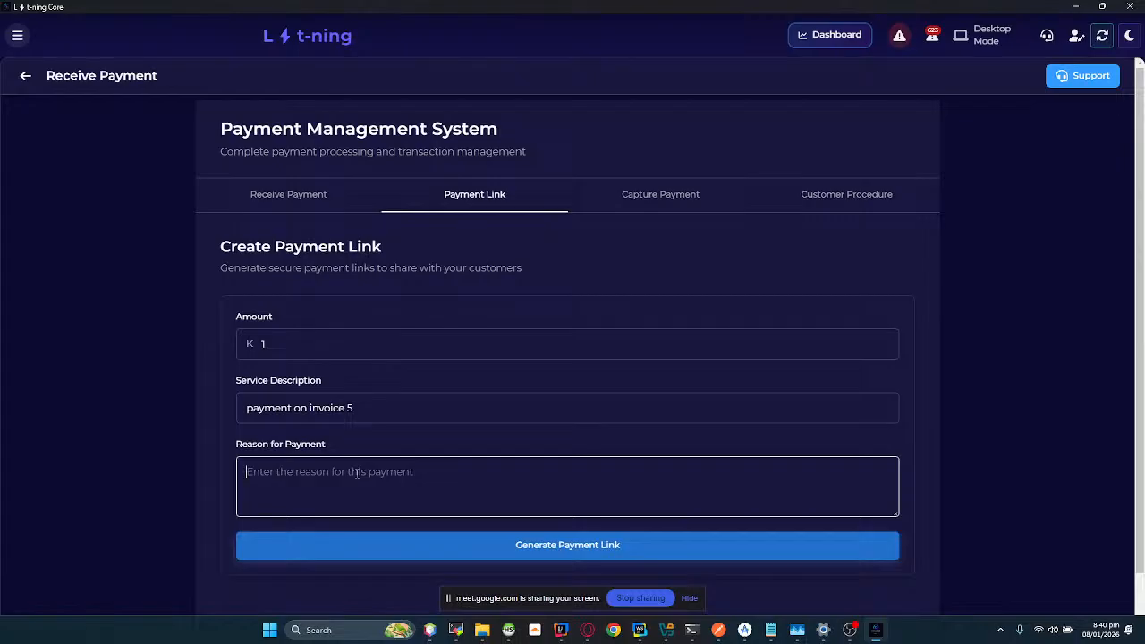
type("Invoice Cle")
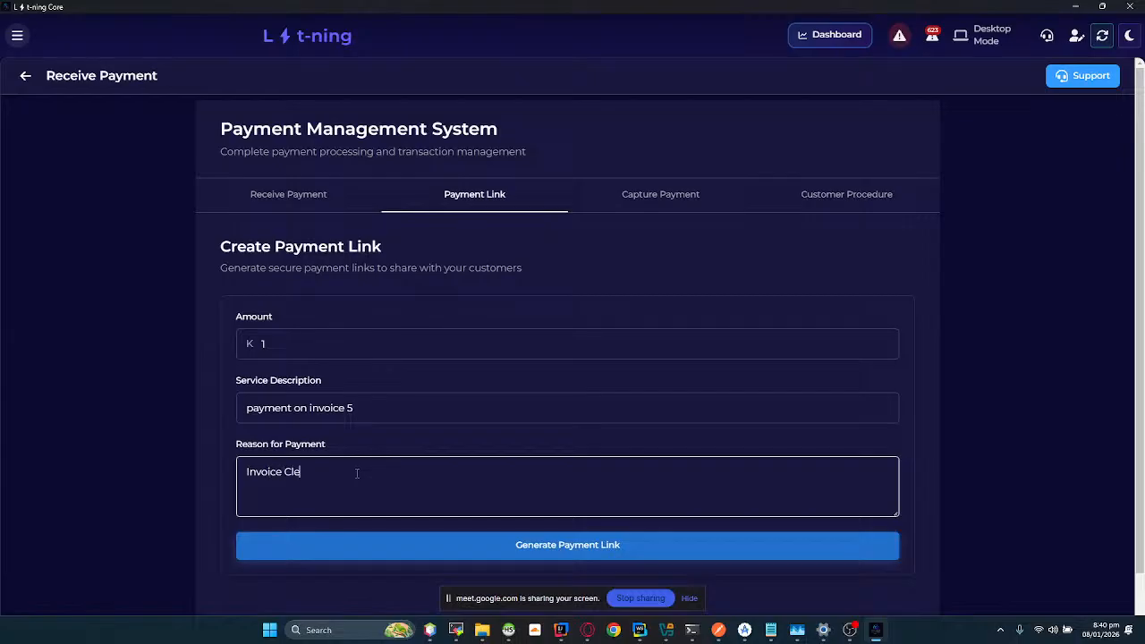
type("ance")
left_click(430, 545)
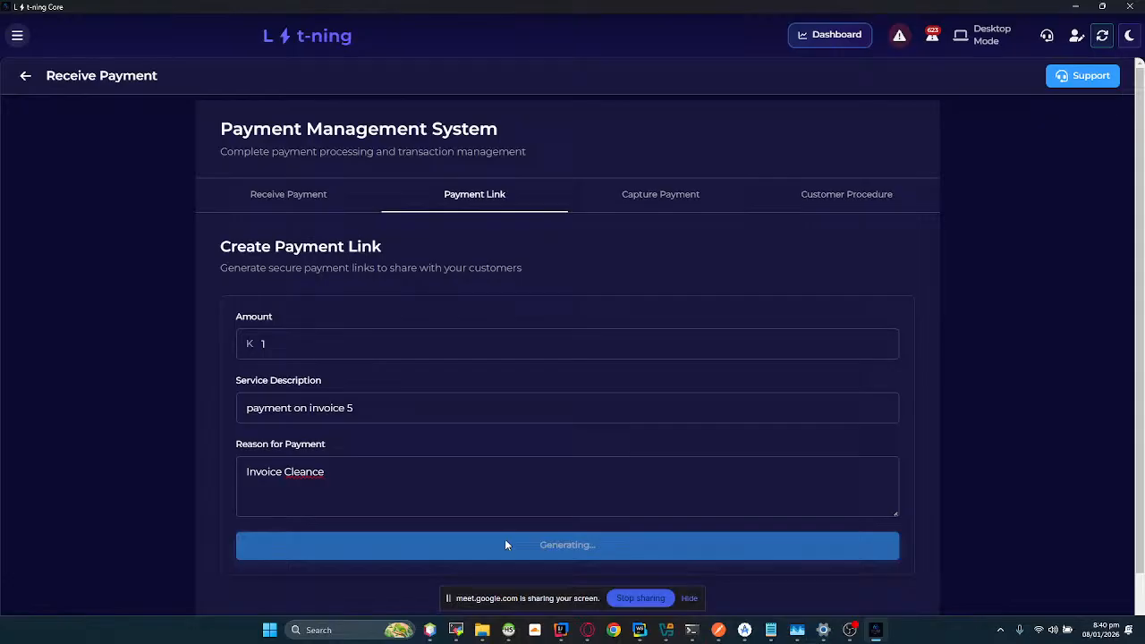
Step: Copy the generated payment link and open it in a new tab in Google Chrome
scroll(505, 539, "down", 1)
left_click(321, 513)
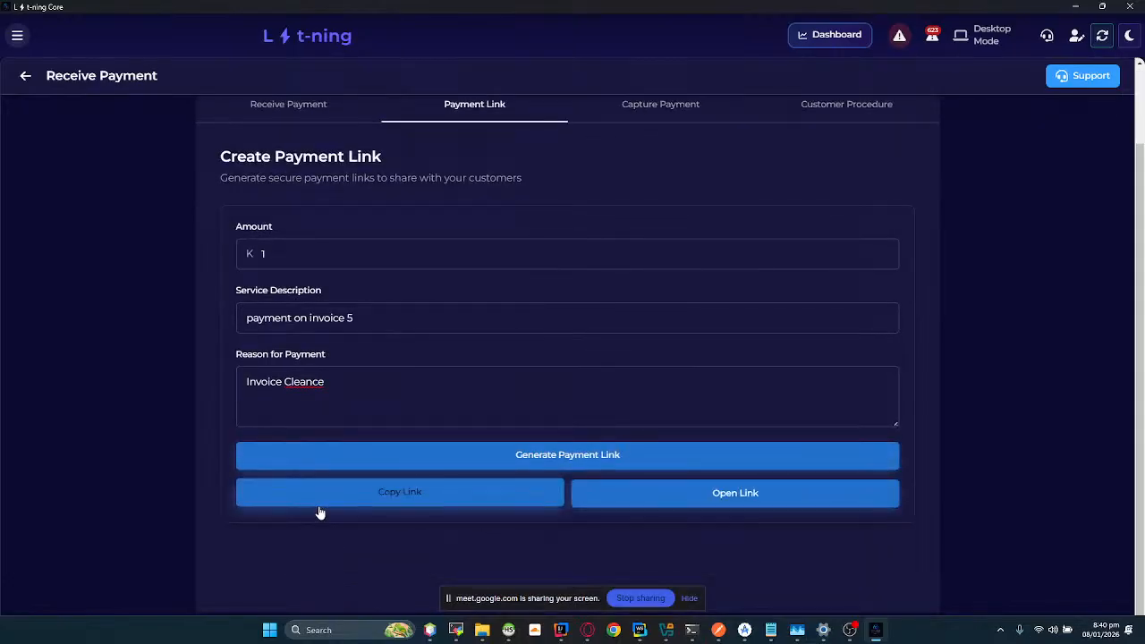
left_click(338, 500)
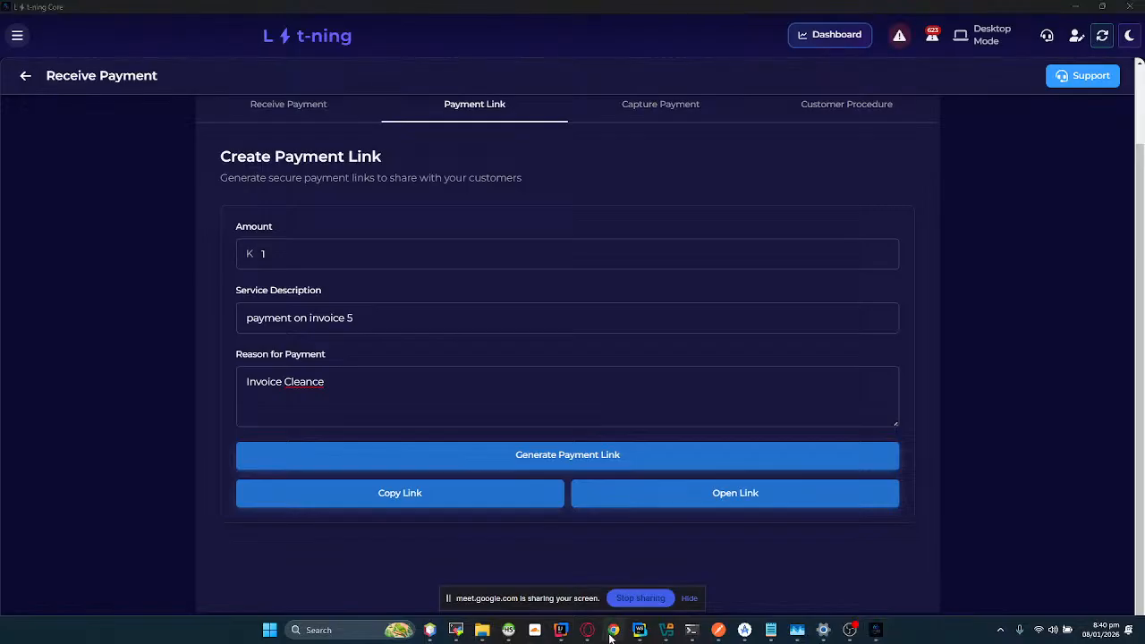
left_click(616, 494)
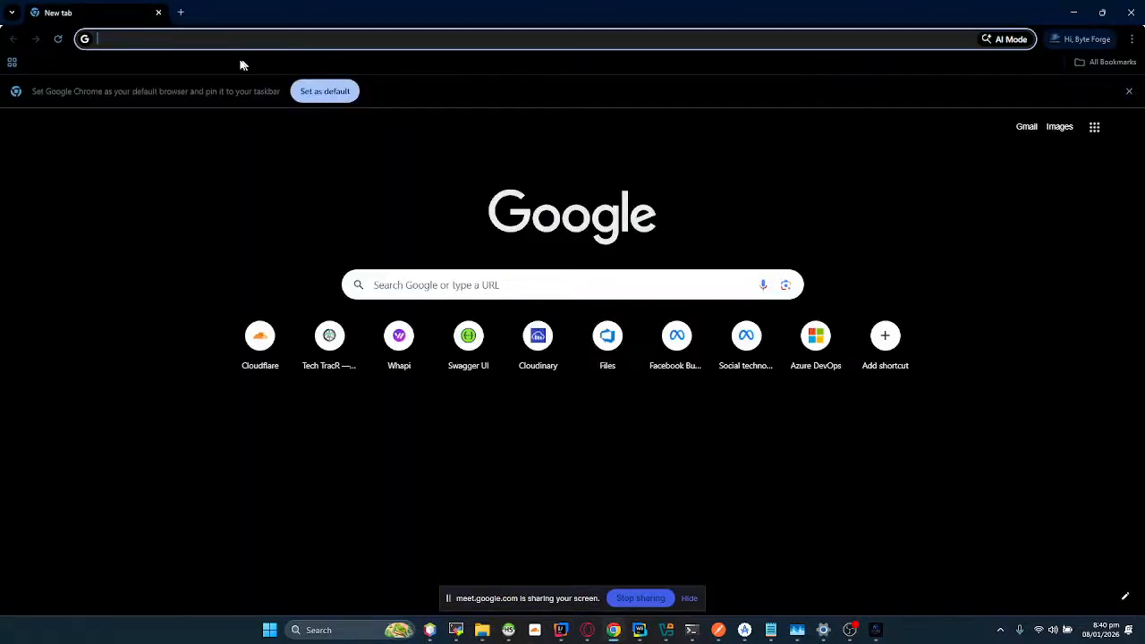
key("Return")
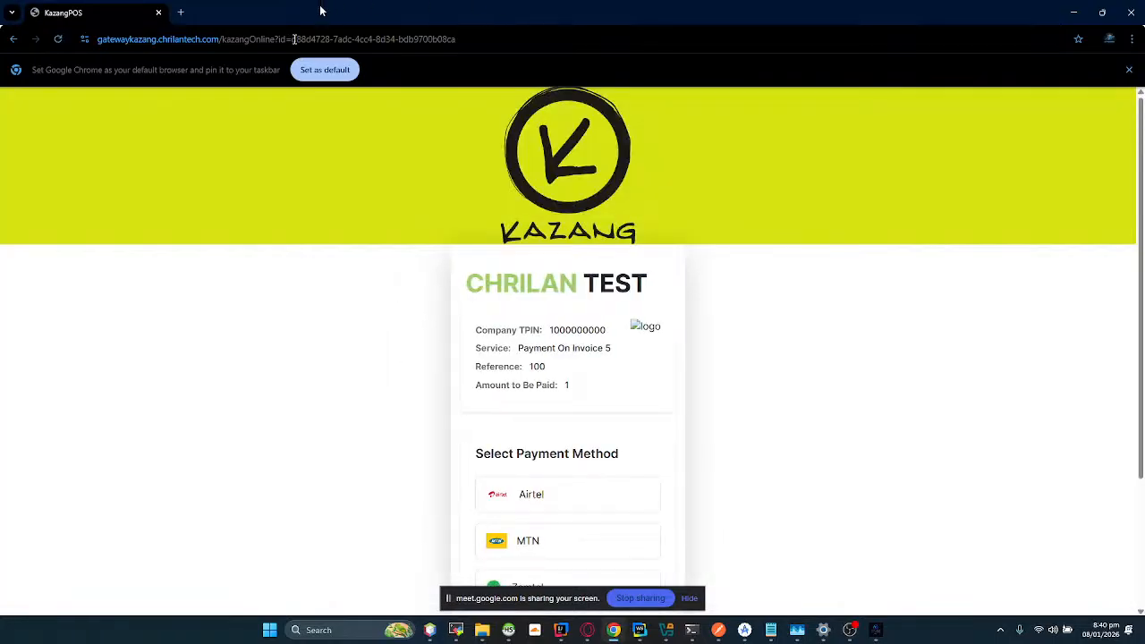
Step: Select Airtel as the payment method on the Kazang payment page, view the phone number prompt and close the page without paying
scroll(447, 376, "down", 2)
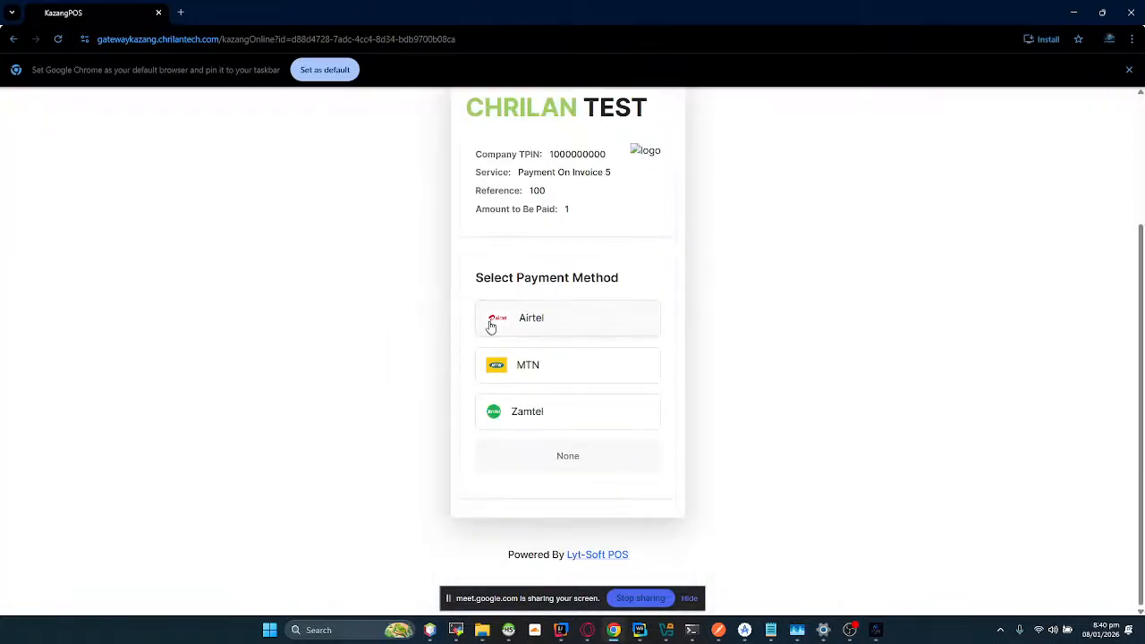
left_click(590, 315)
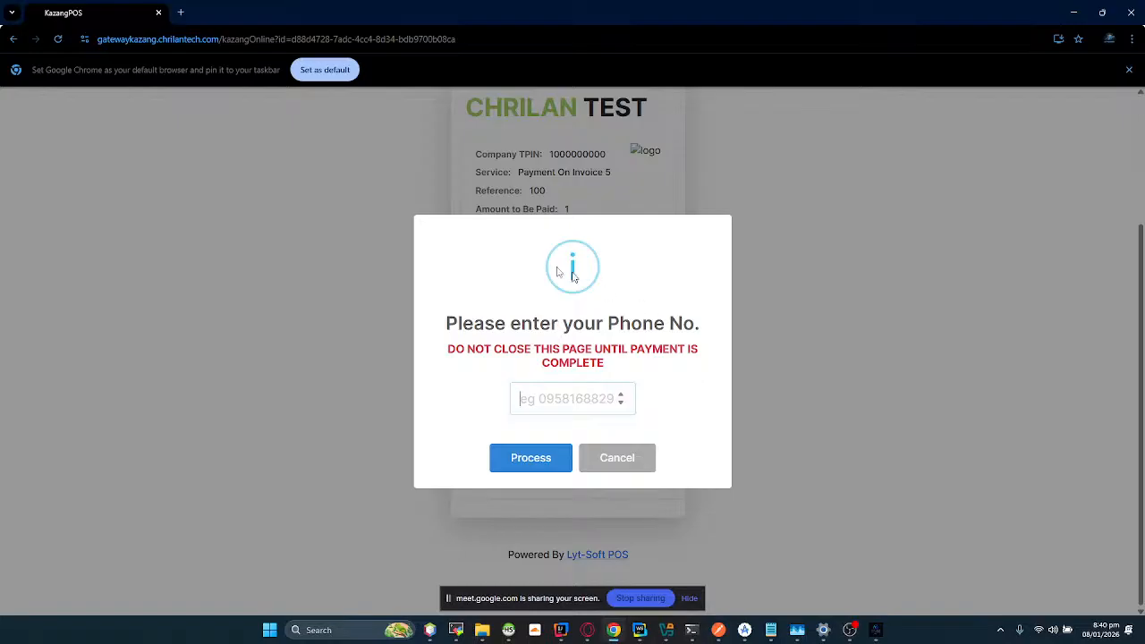
left_click(158, 13)
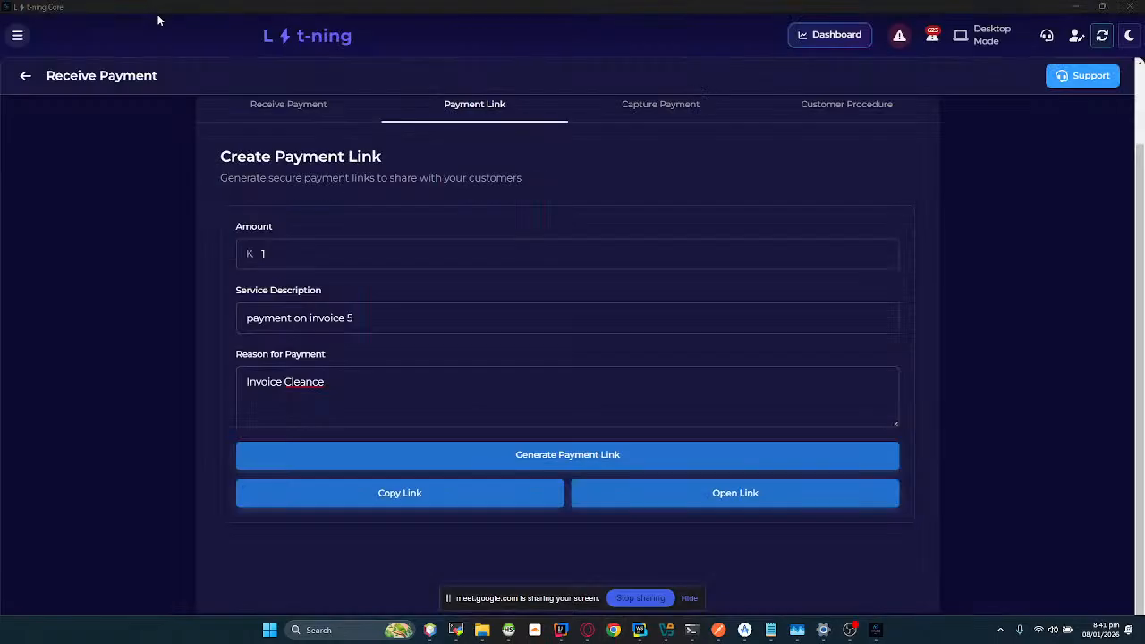
Step: Search the Lyt-ning Core navigation for "supp" and open the Edit Supplier screen
left_click(15, 38)
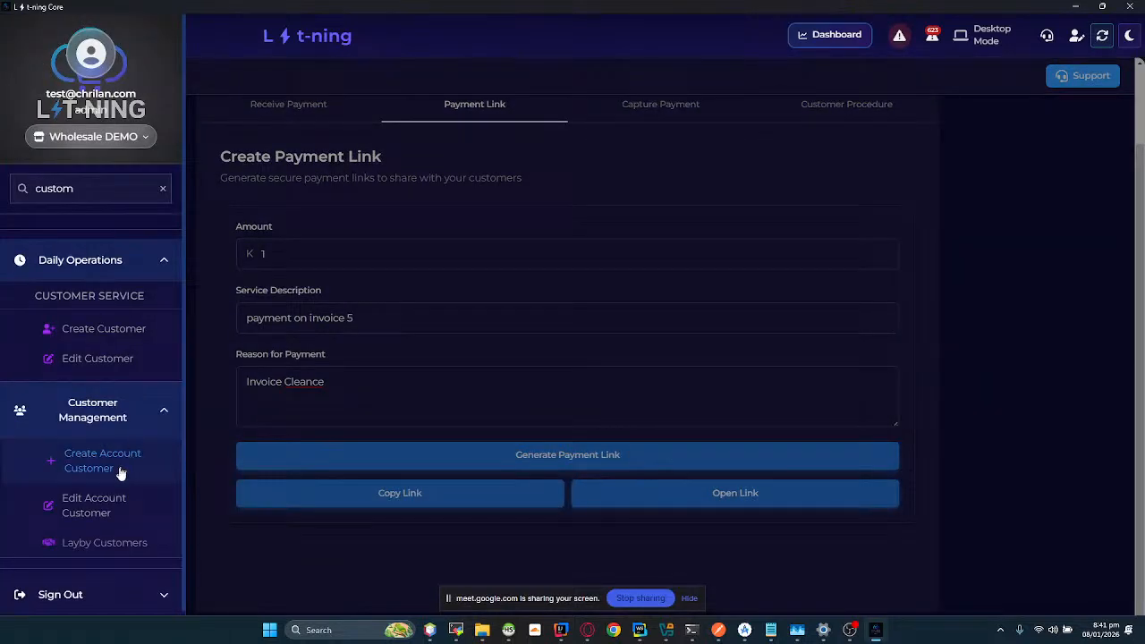
double_click(67, 185)
type("supp")
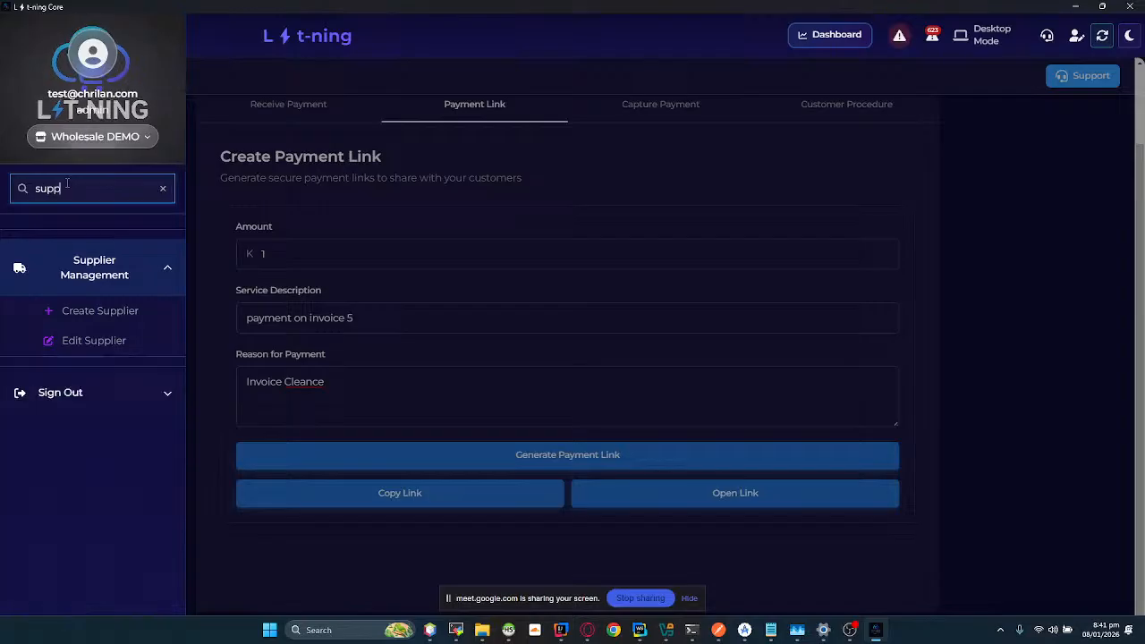
left_click(77, 342)
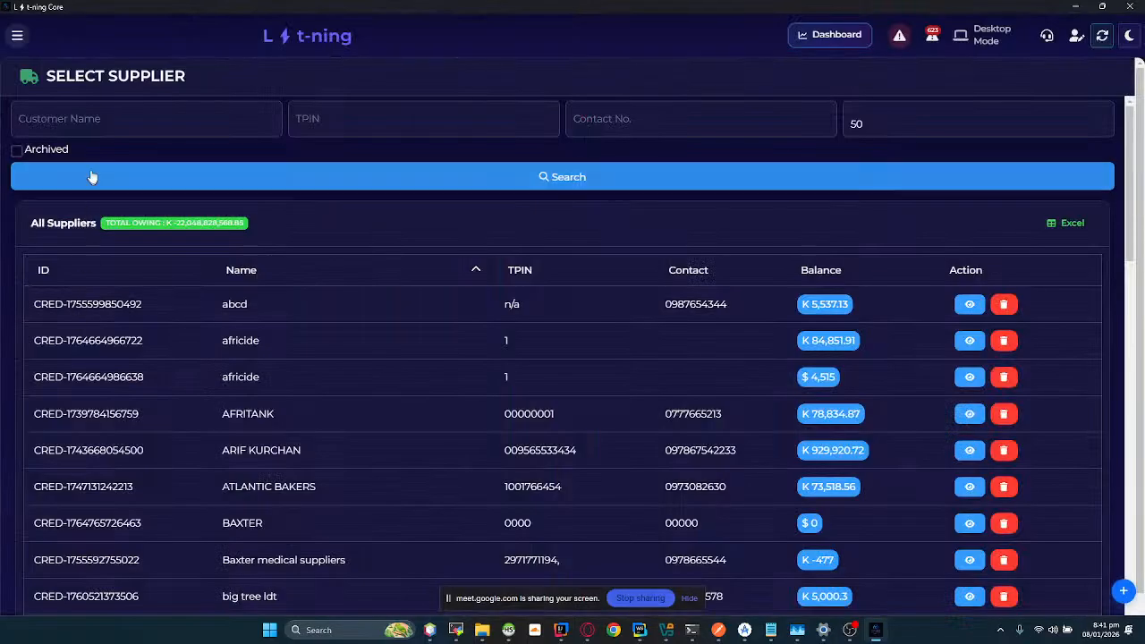
Step: Filter the suppliers by the name "abcd" and open the matching supplier's details
left_click(91, 120)
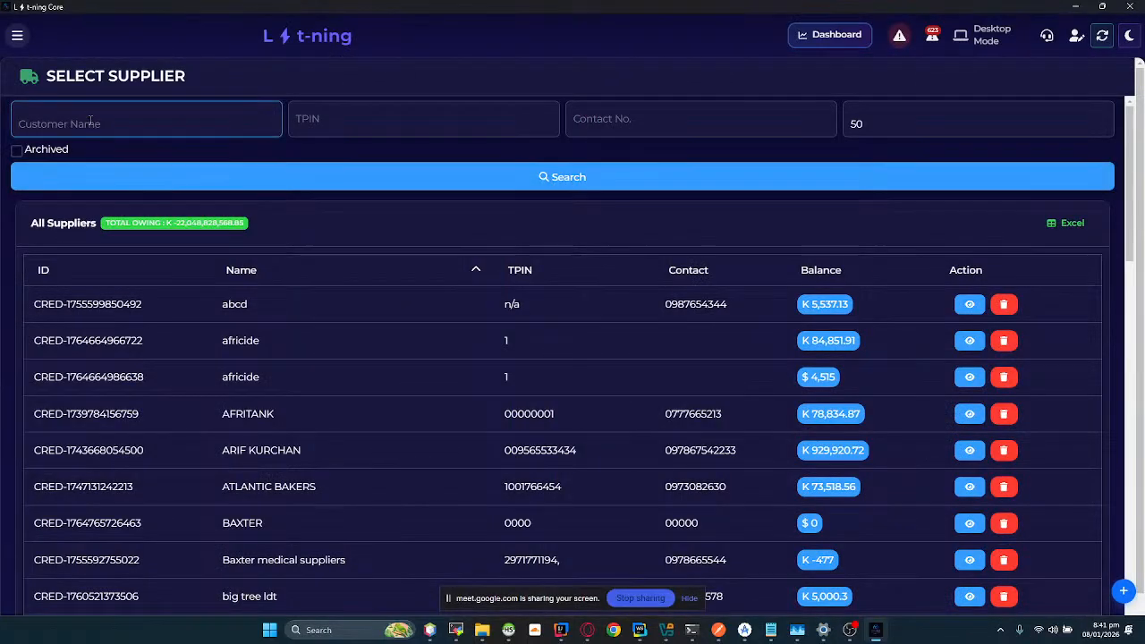
type("abcd")
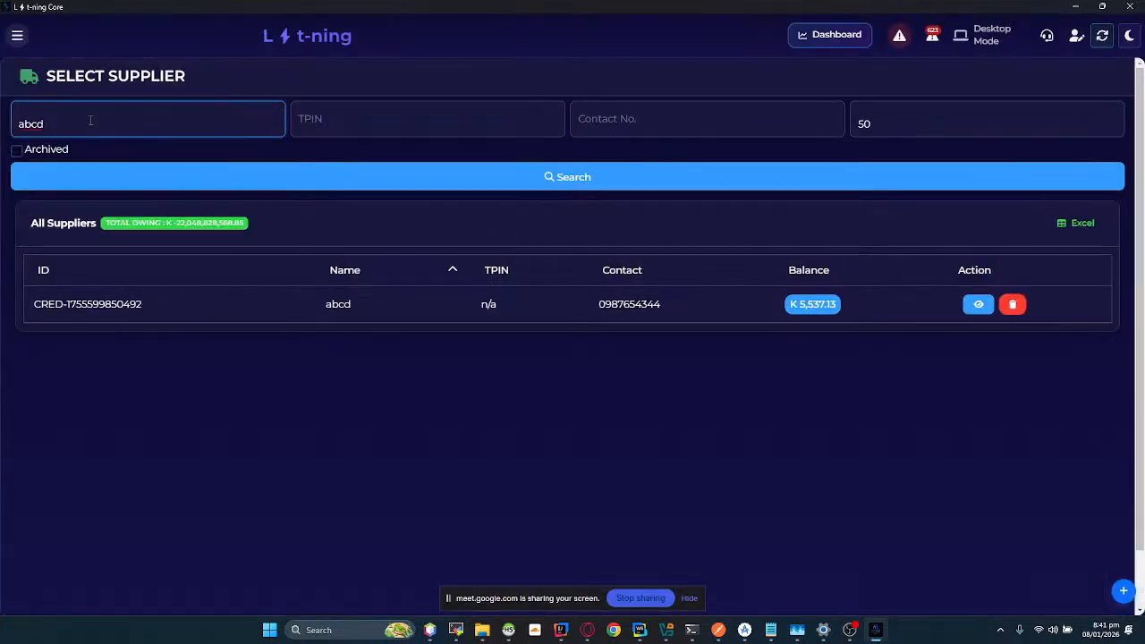
left_click(979, 305)
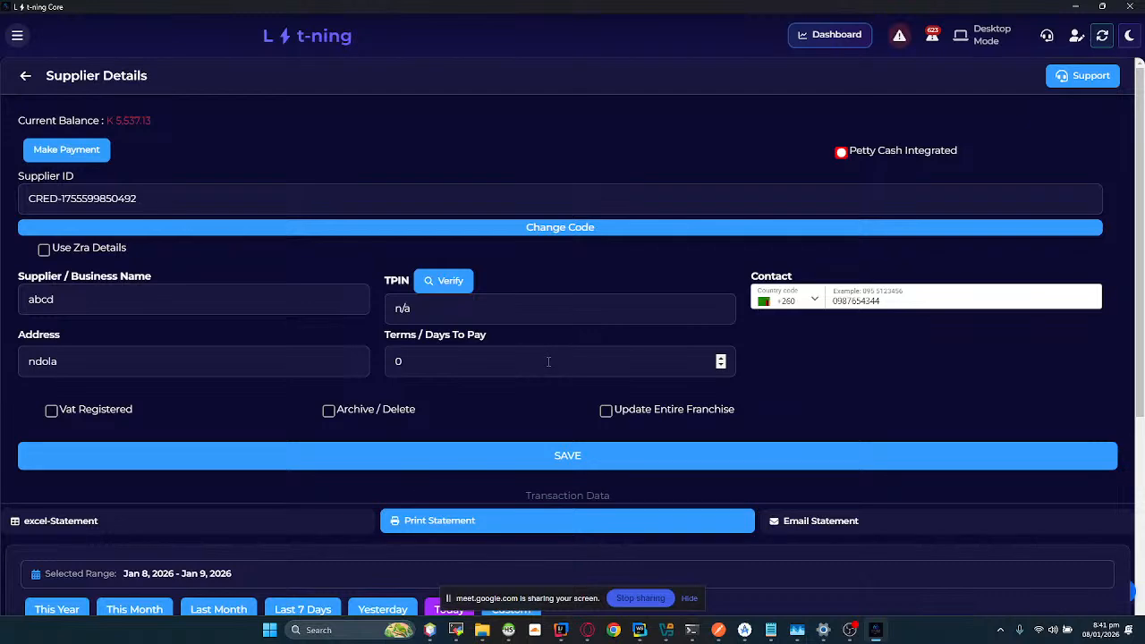
Step: Start a payment to the supplier and choose Integrated Kazang Account as the payment method
left_click(105, 152)
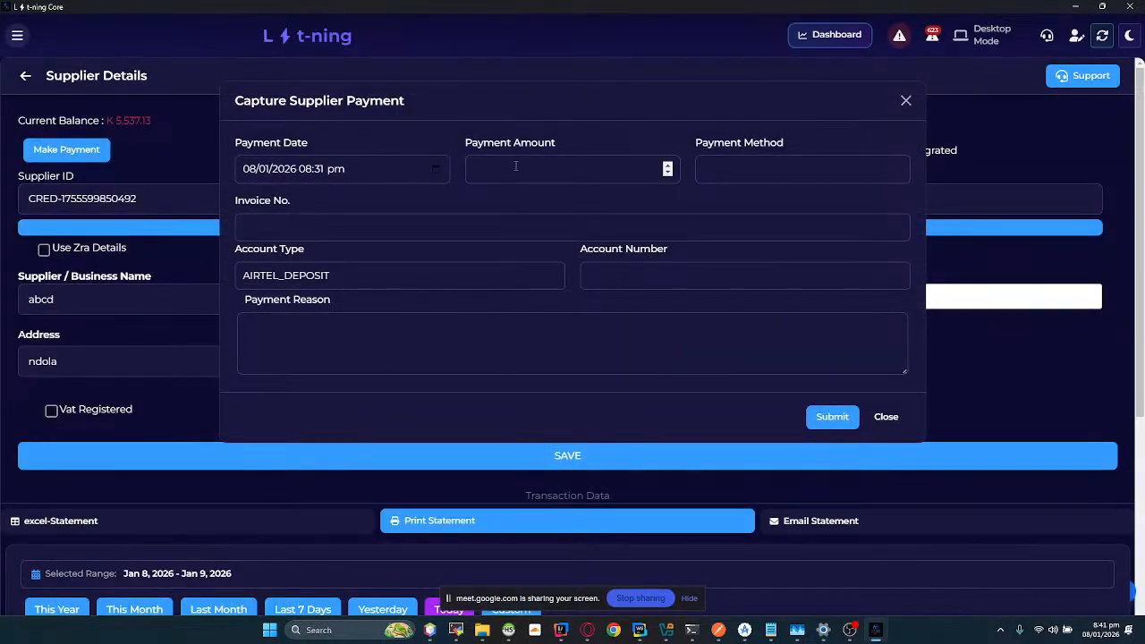
left_click(516, 169)
left_click(717, 167)
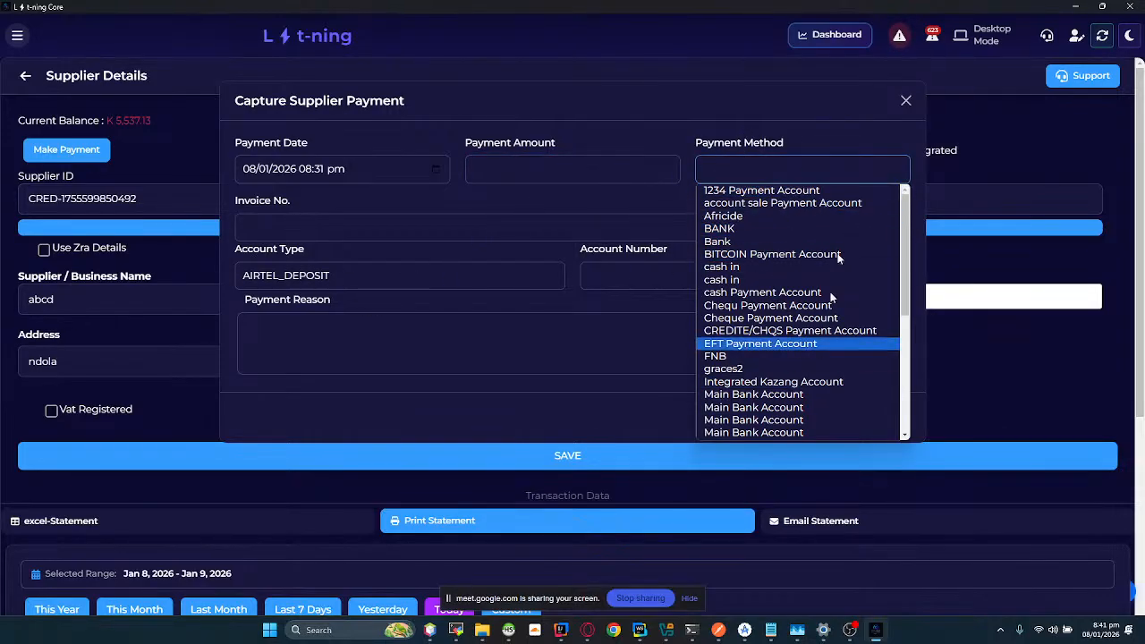
left_click(787, 382)
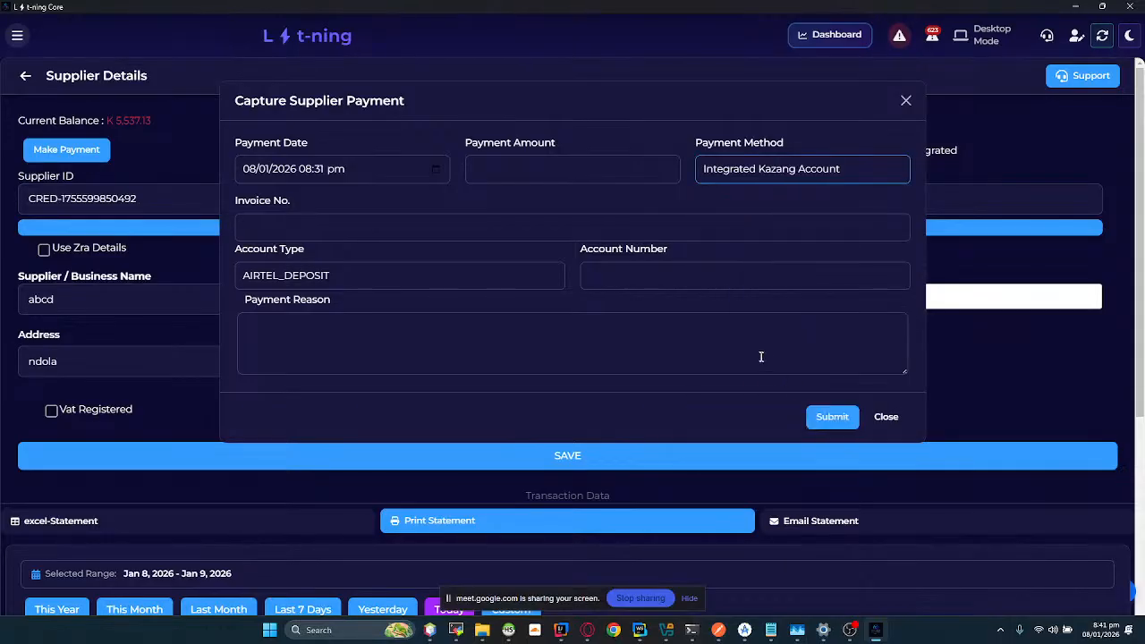
Step: Go through the supplier payment fields with AIRTEL_DEPOSIT as the account type, and close the form without submitting
left_click(496, 176)
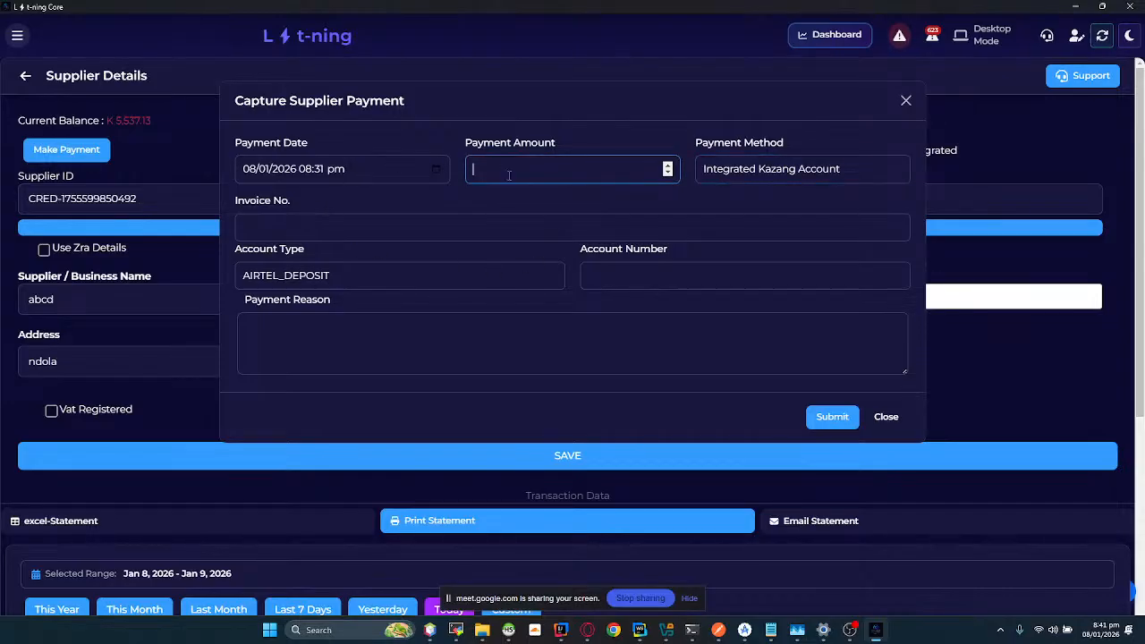
left_click(345, 225)
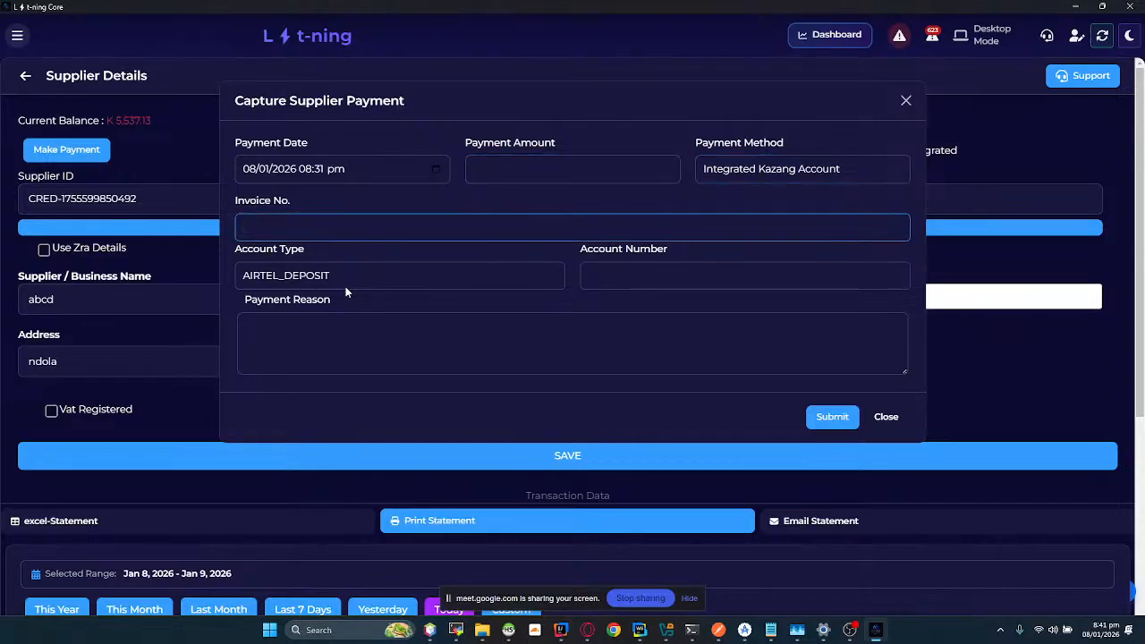
left_click(632, 327)
left_click(402, 275)
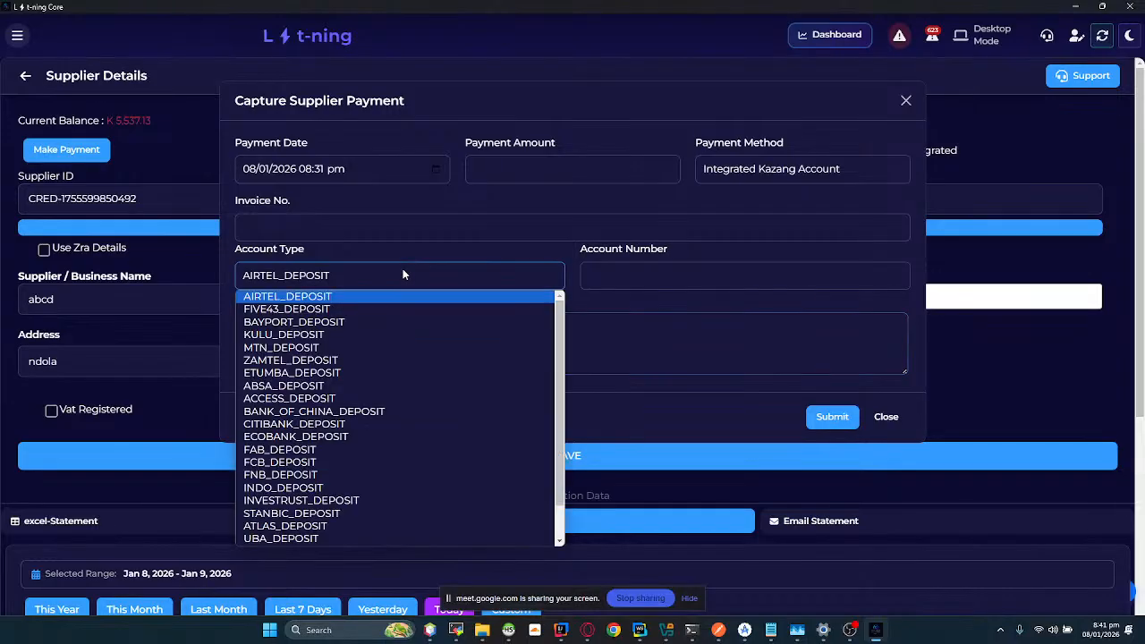
left_click(361, 296)
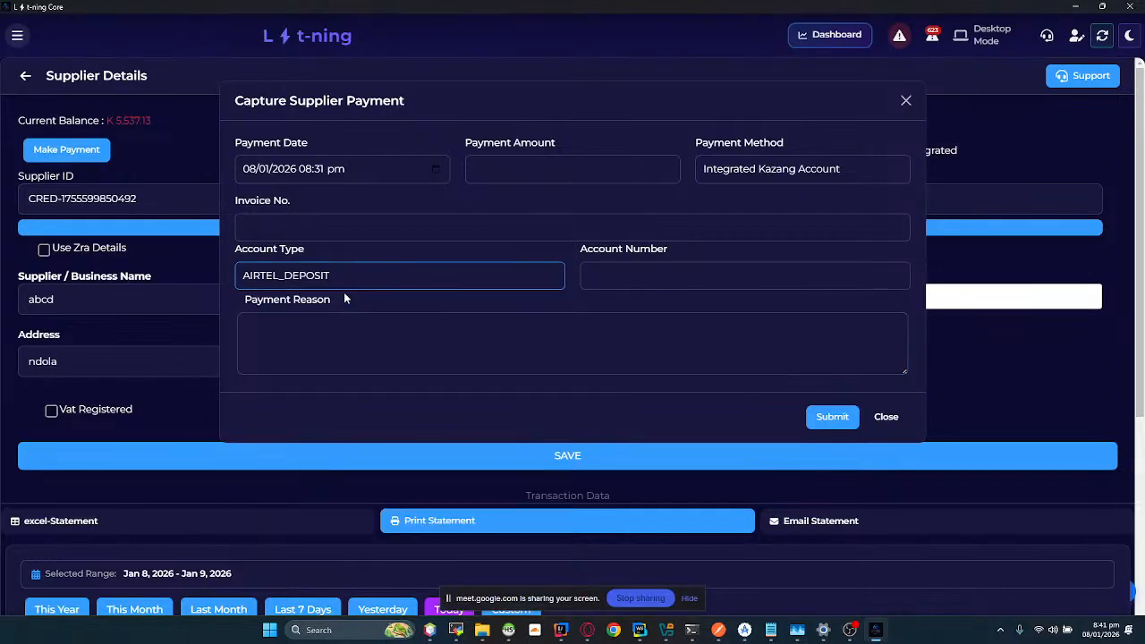
left_click(657, 272)
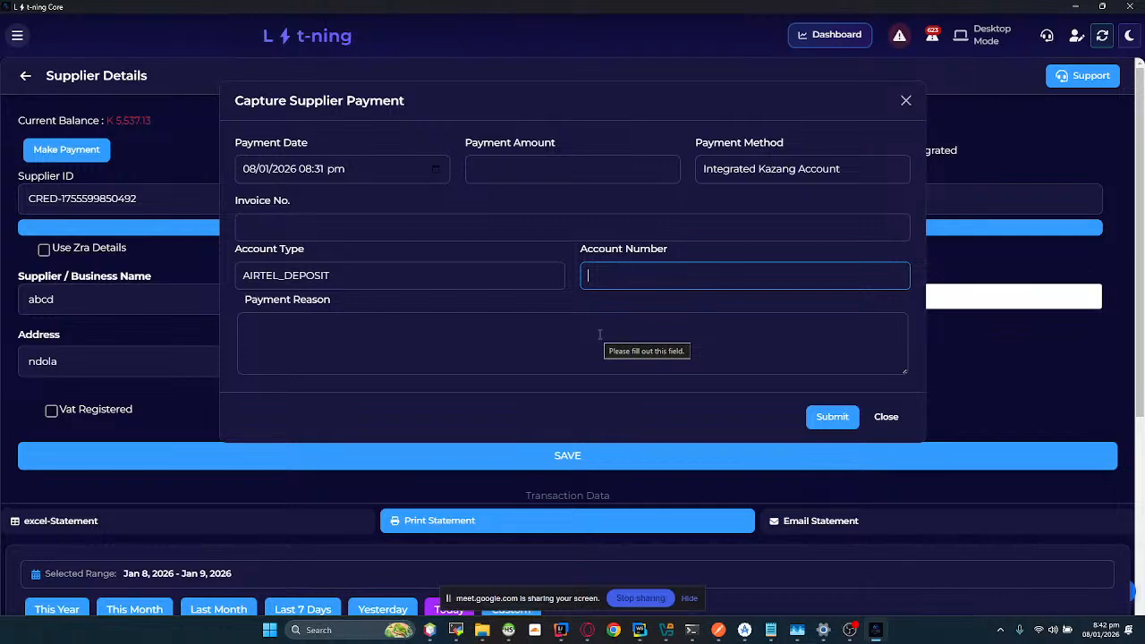
left_click(879, 417)
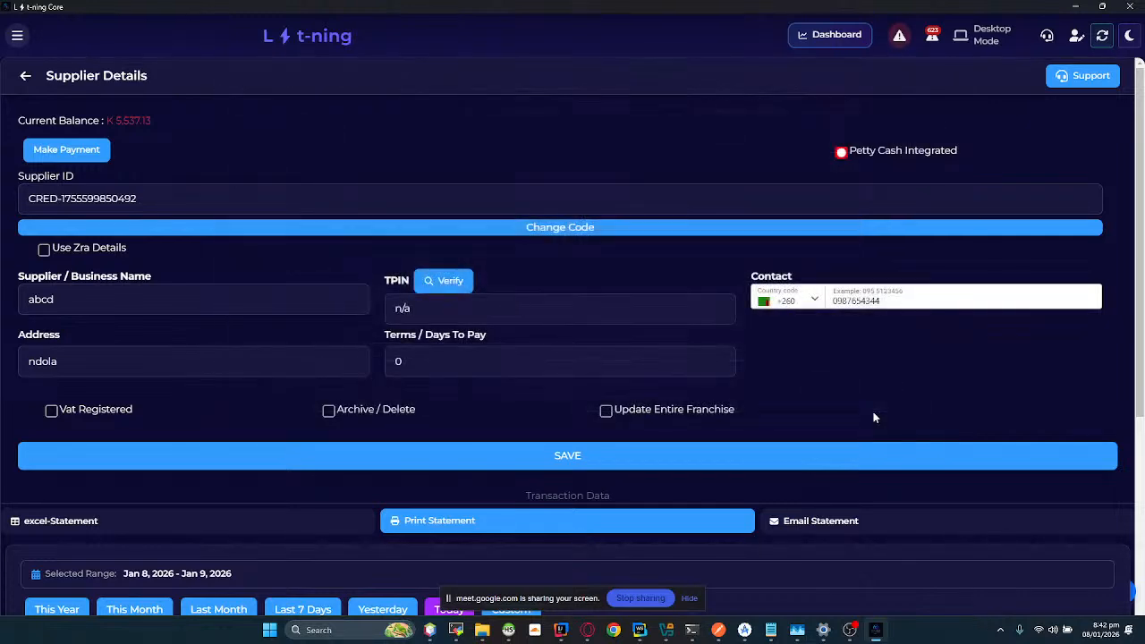
Step: Look over the supplier's finalized GRVs, and switch to cash.co.zm in the Opera browser to view the new expense request form
scroll(546, 250, "down", 5)
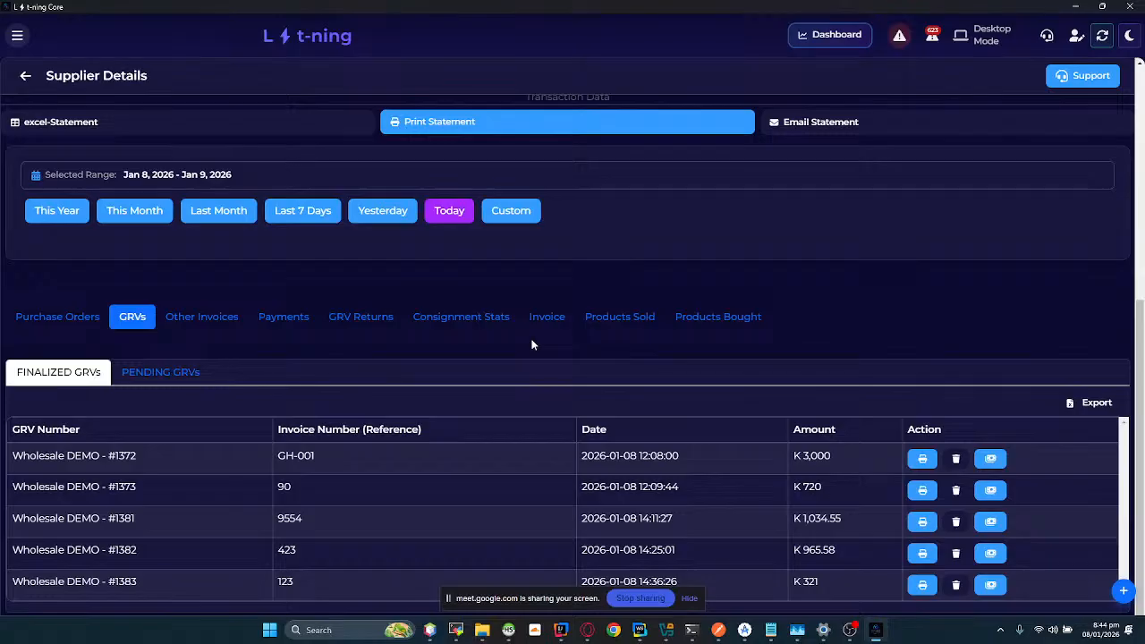
key("alt+Tab")
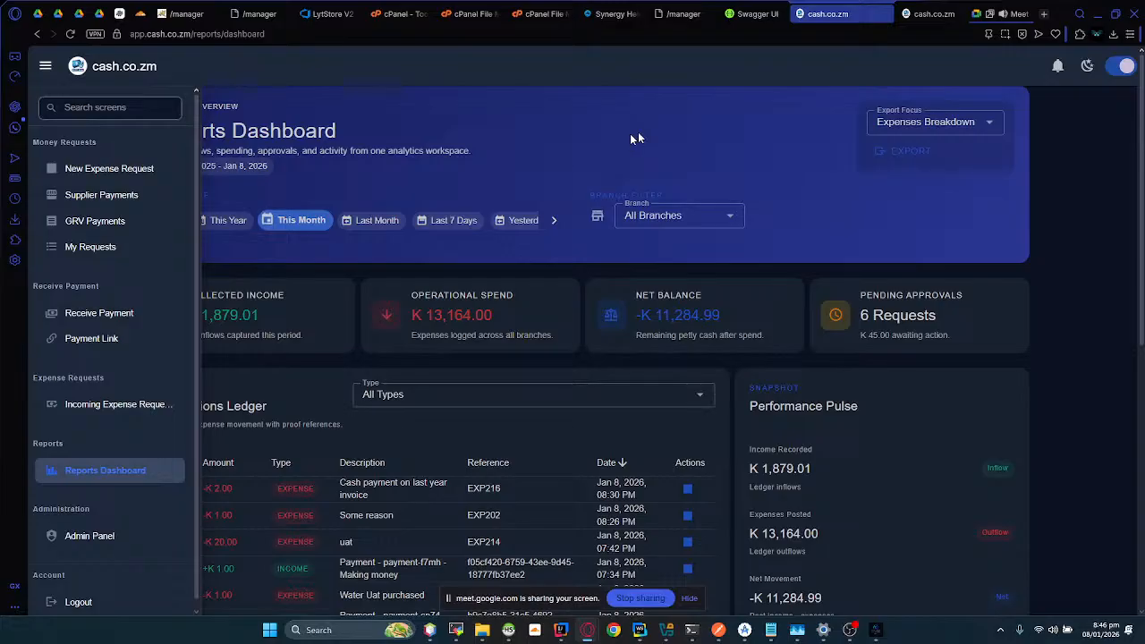
left_click(552, 347)
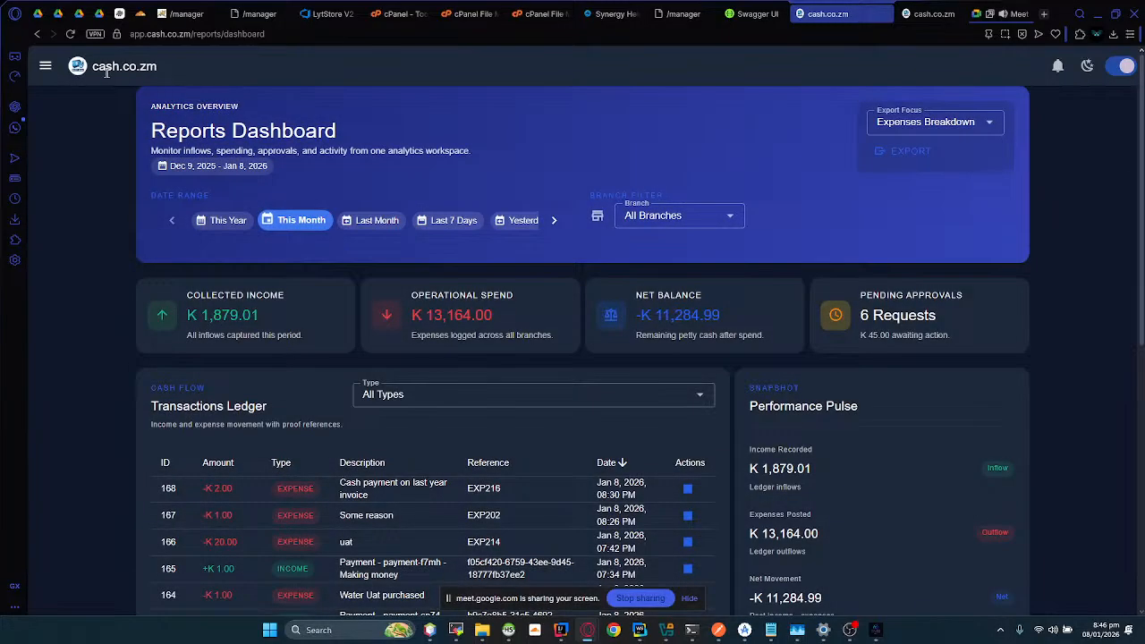
left_click(44, 68)
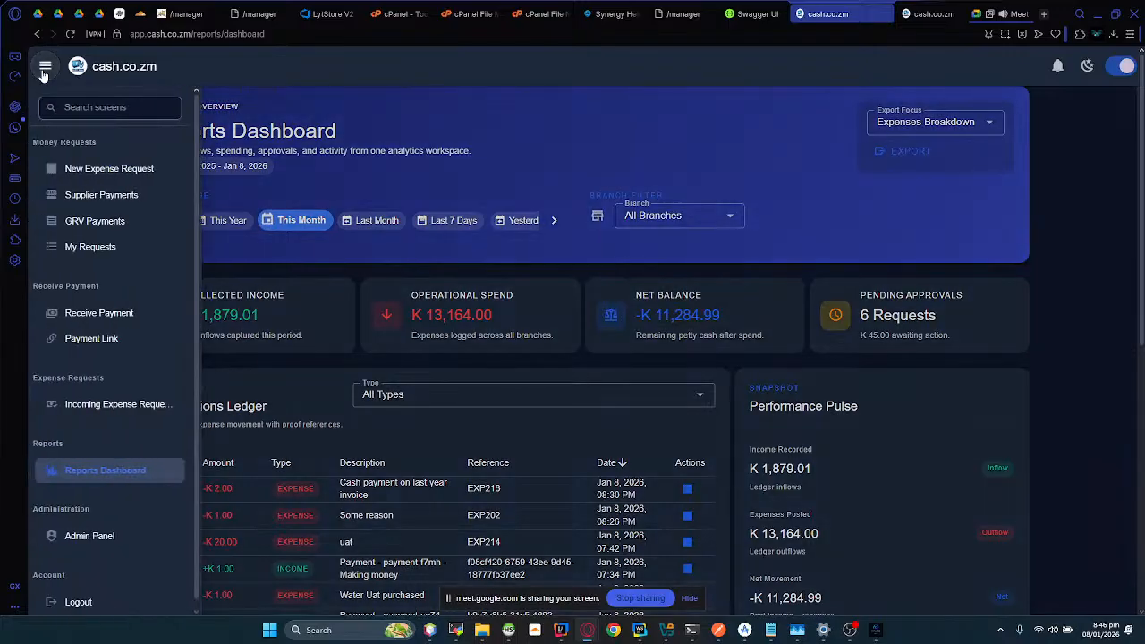
left_click(100, 170)
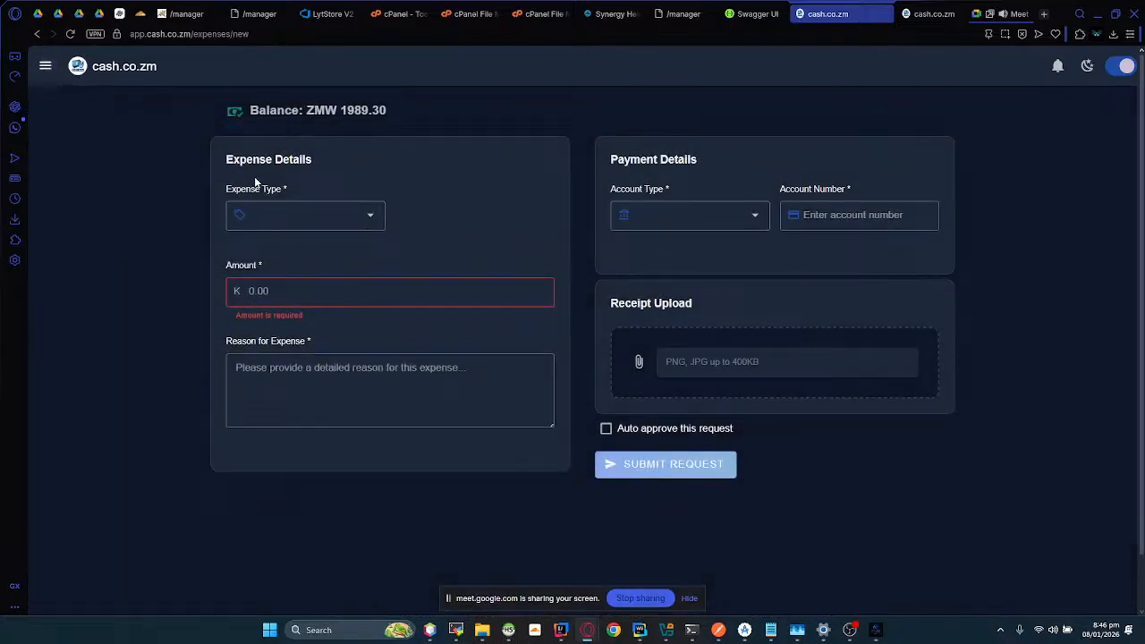
Step: Open the user's own expense requests and browse the approved and pending ones before listing all requests
left_click(41, 76)
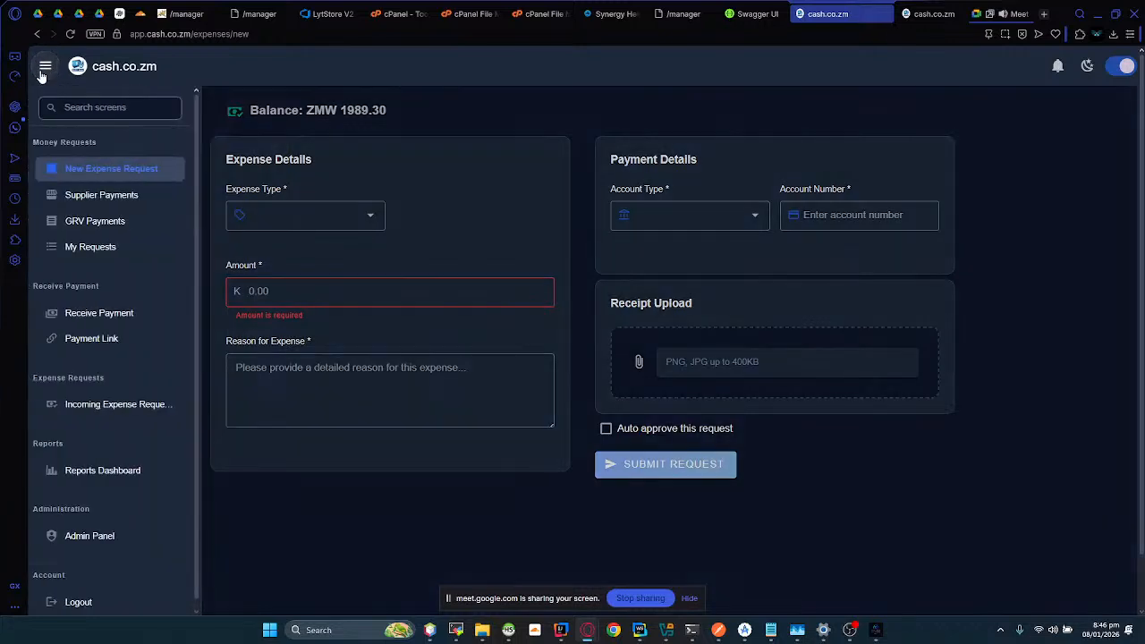
left_click(88, 249)
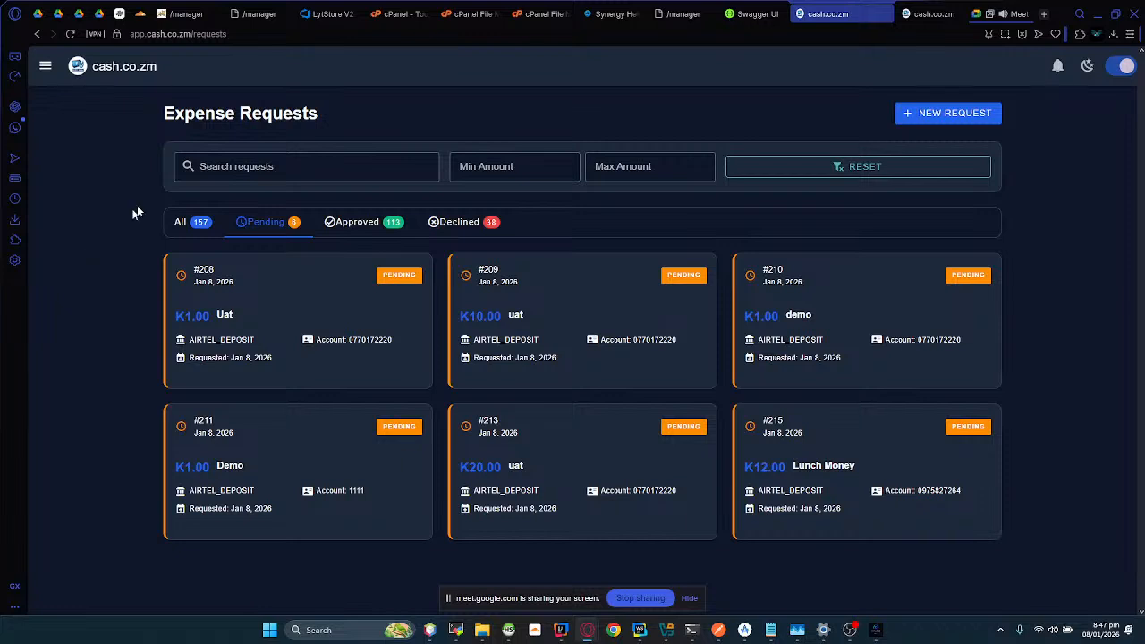
left_click(326, 220)
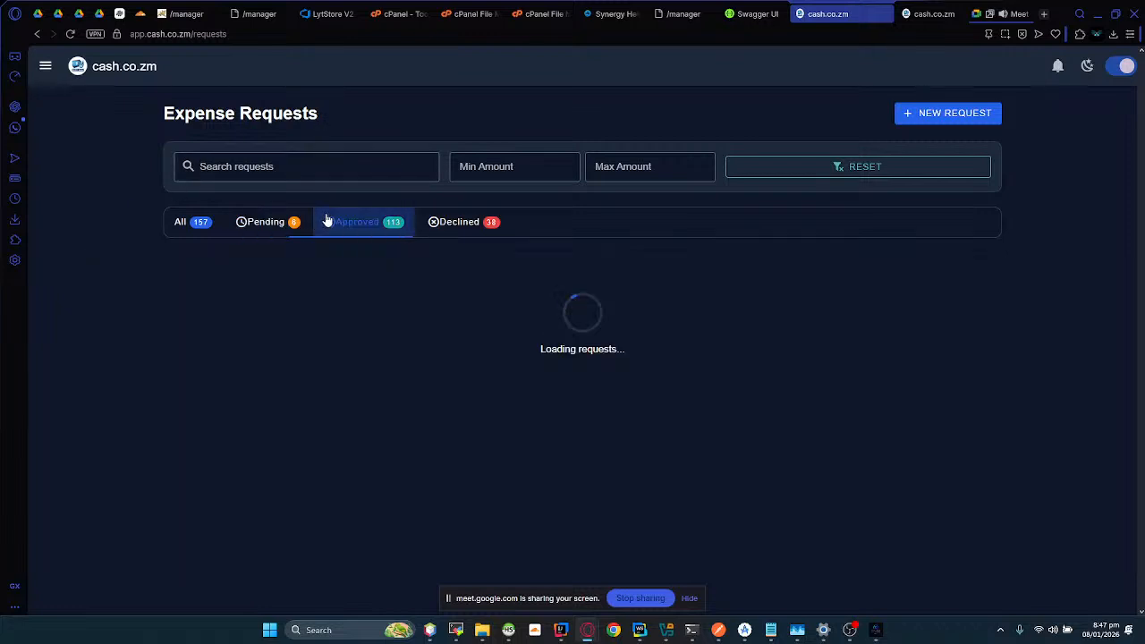
left_click(274, 223)
left_click(201, 223)
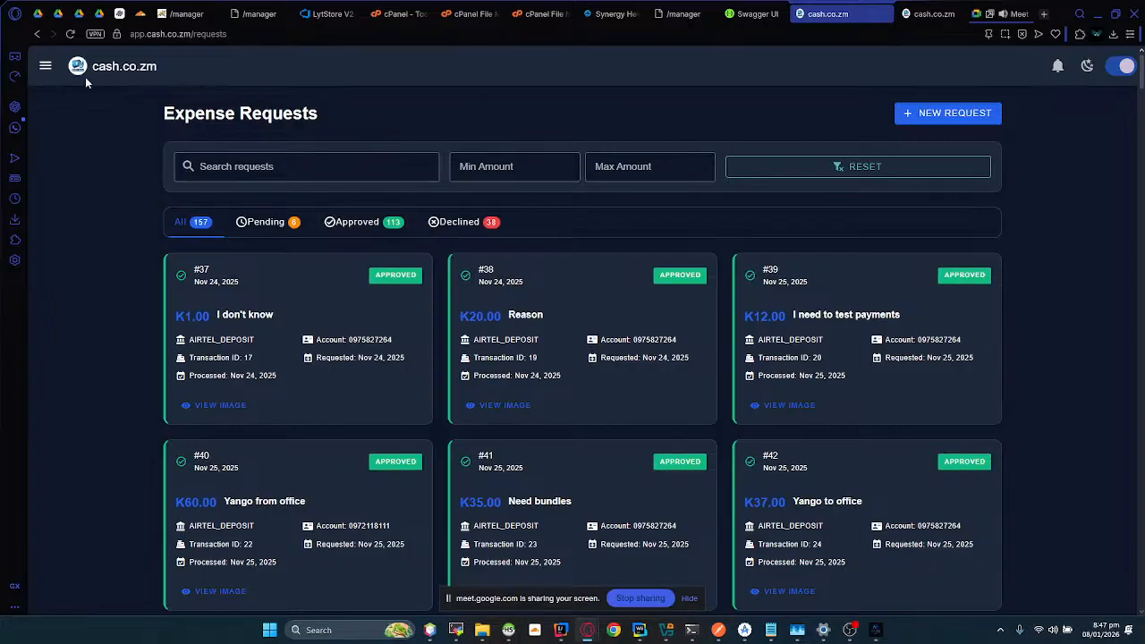
Step: Review the automated WhatsApp notification for the supplier payment request, highlighting its details and the reason "Cash payment on last year invoice"
left_click(16, 130)
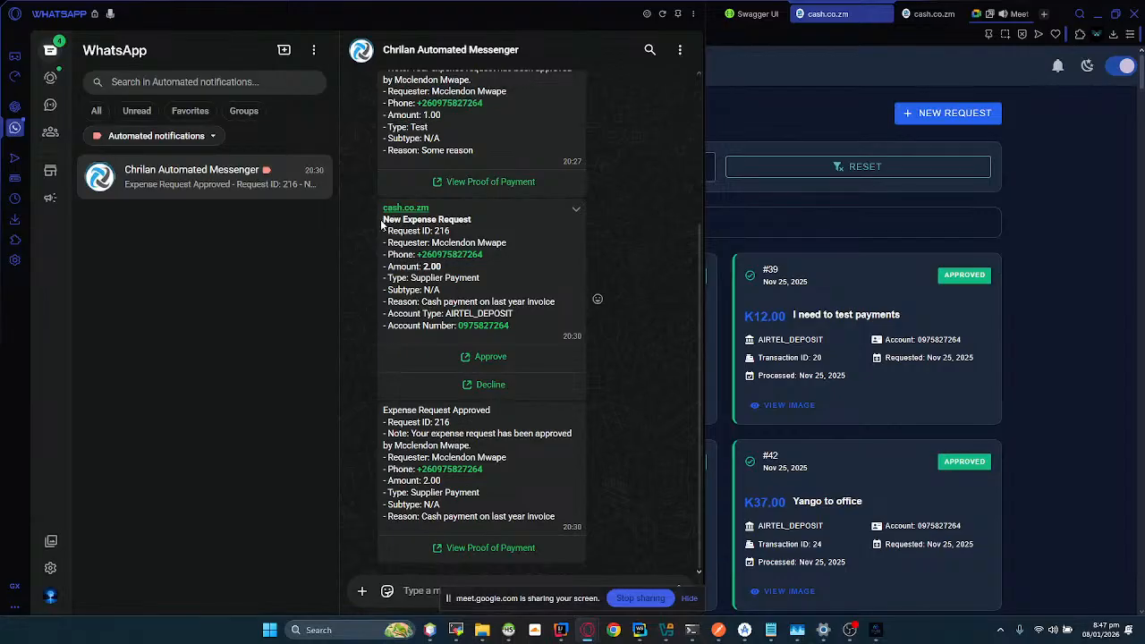
left_click_drag(383, 223, 507, 335)
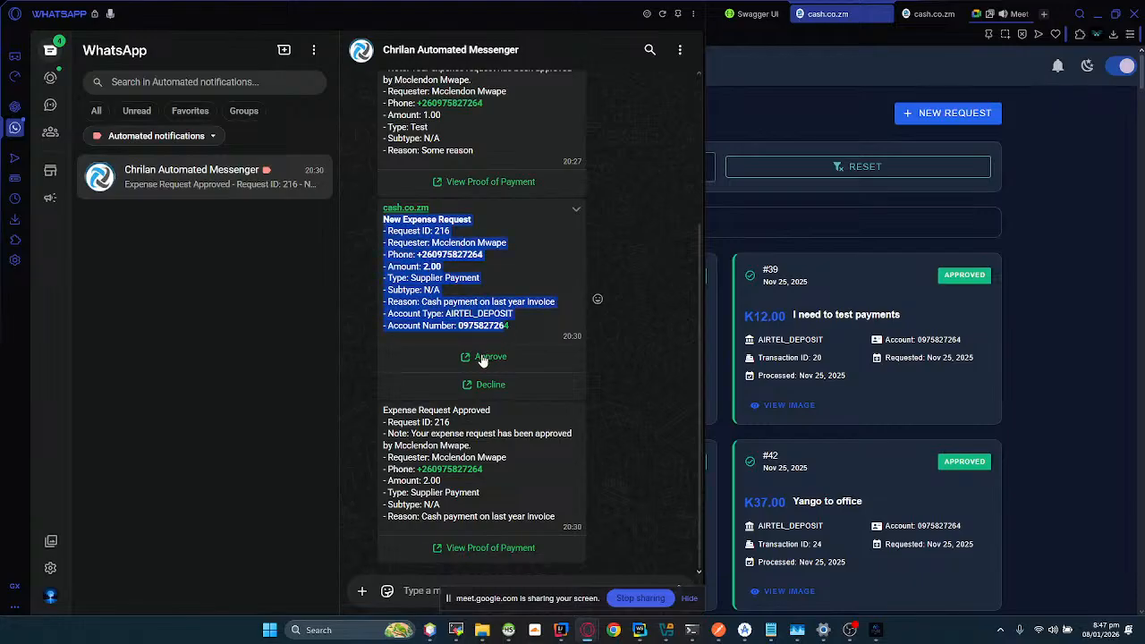
left_click_drag(421, 302, 557, 302)
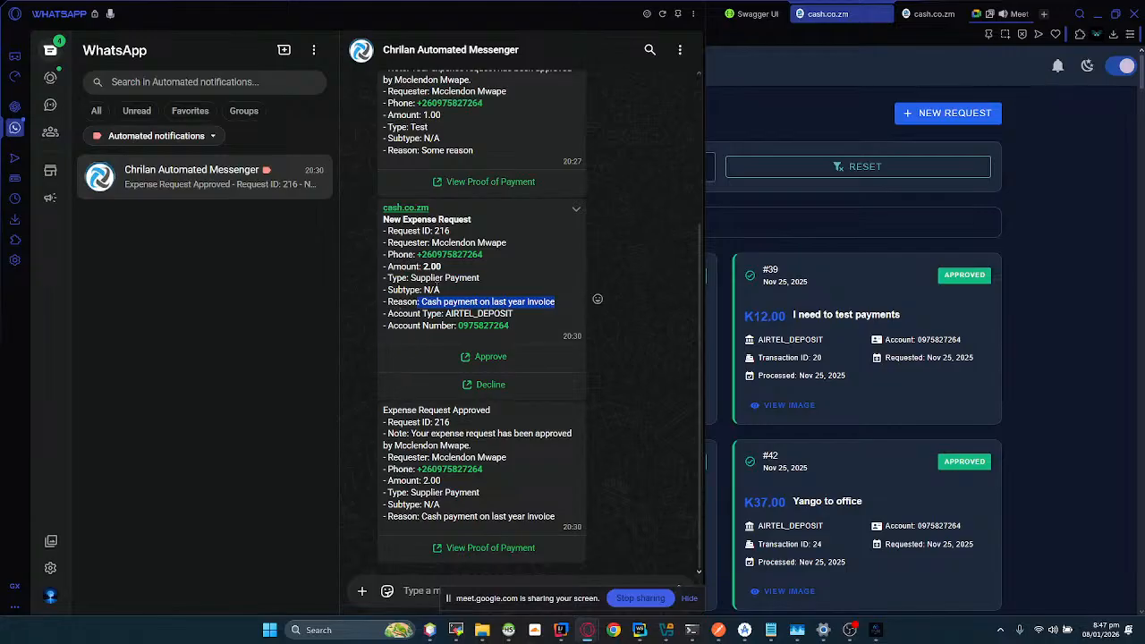
left_click(437, 285)
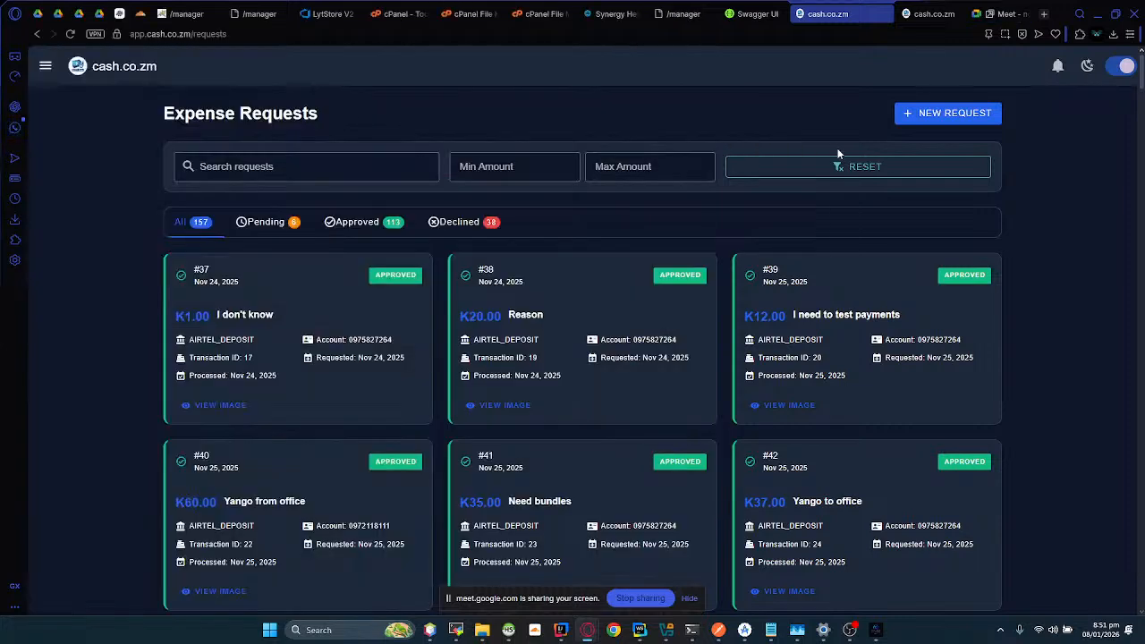
left_click(837, 154)
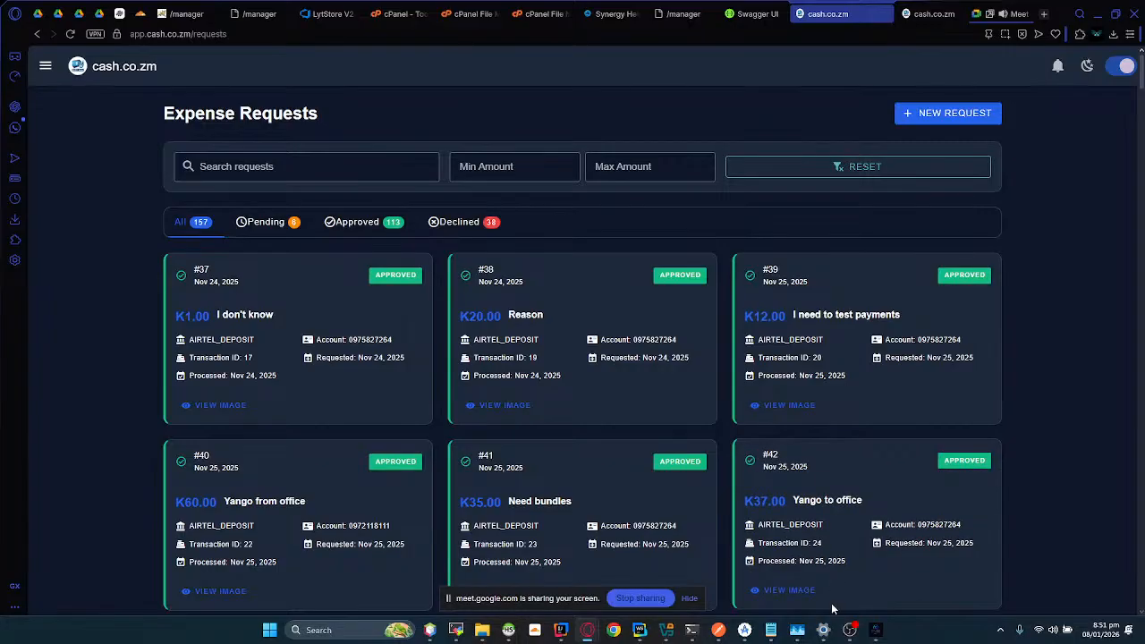
left_click(851, 631)
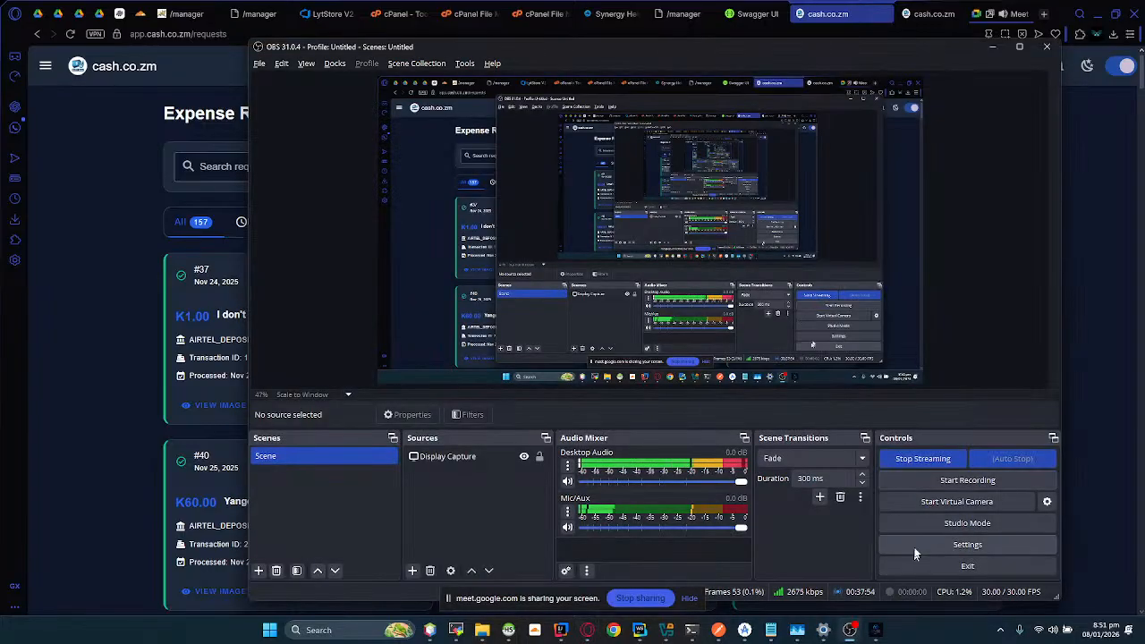